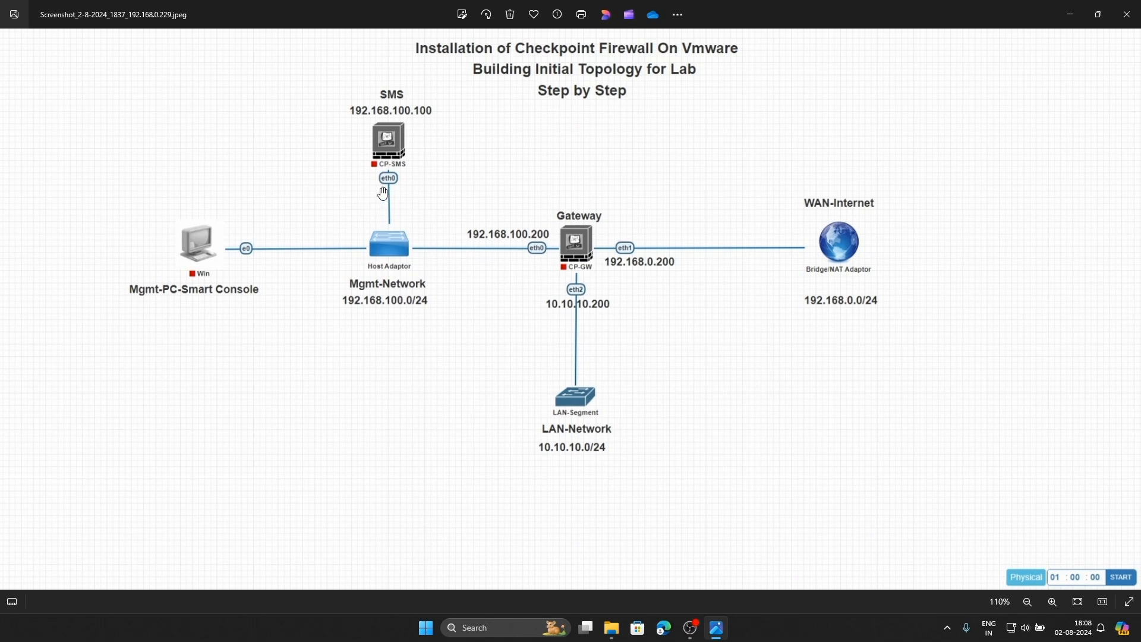
Zoom the lab topology diagram in Photos to 121%, then minimize the Photos window
scroll(391, 284, up, 1)
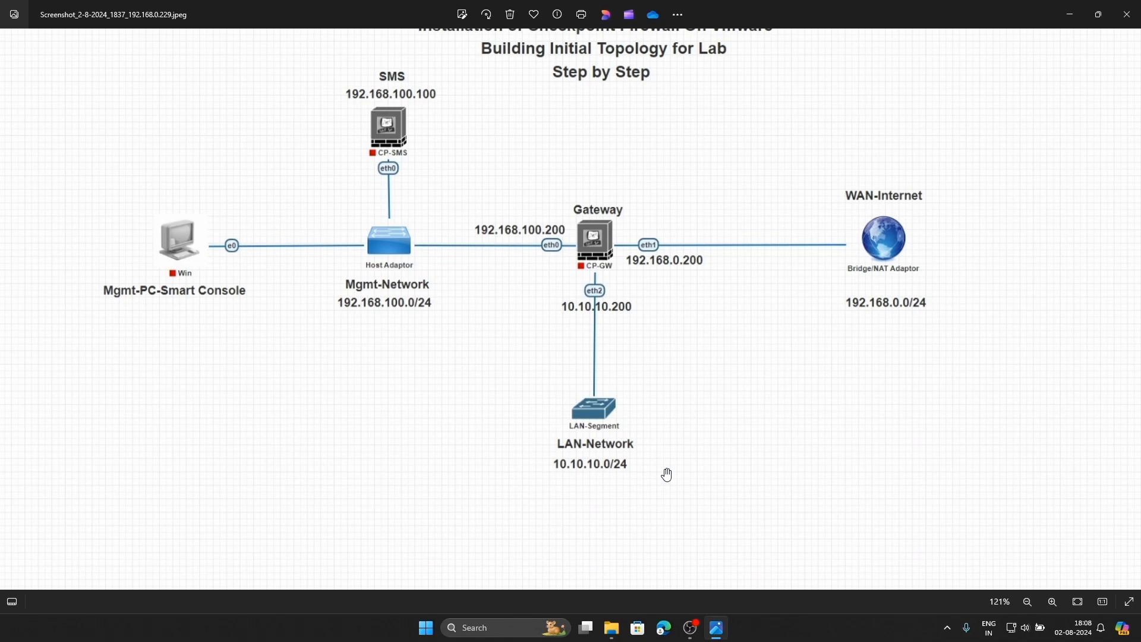
click(1069, 15)
click(1098, 6)
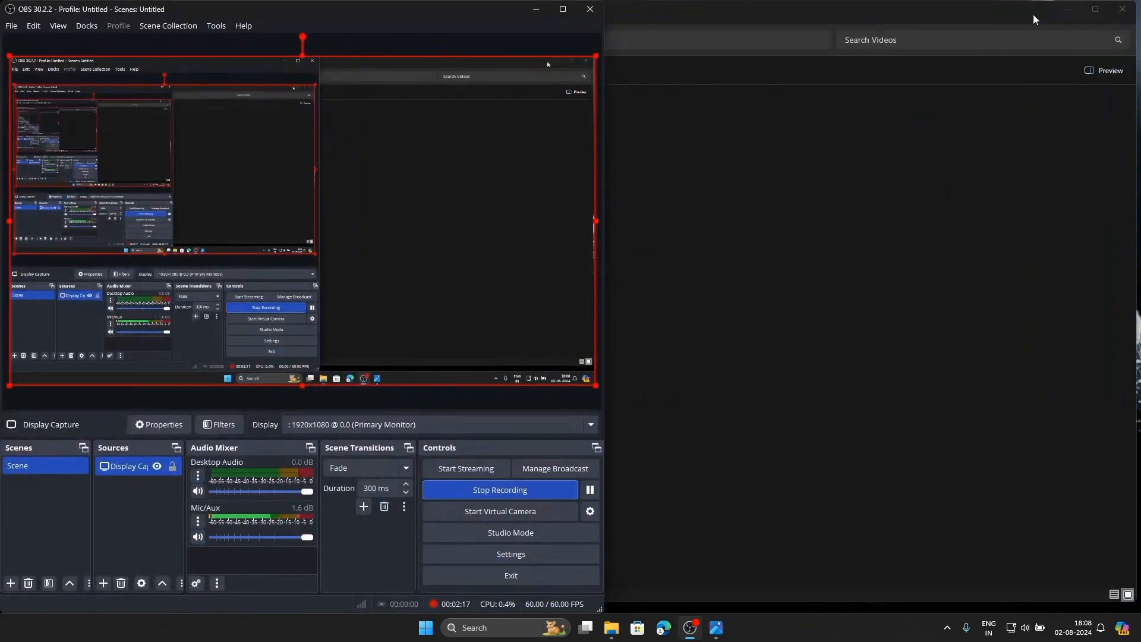
Clear the desktop, launch and maximize VMware Workstation, and close the Win-11 tab
click(543, 13)
click(1127, 4)
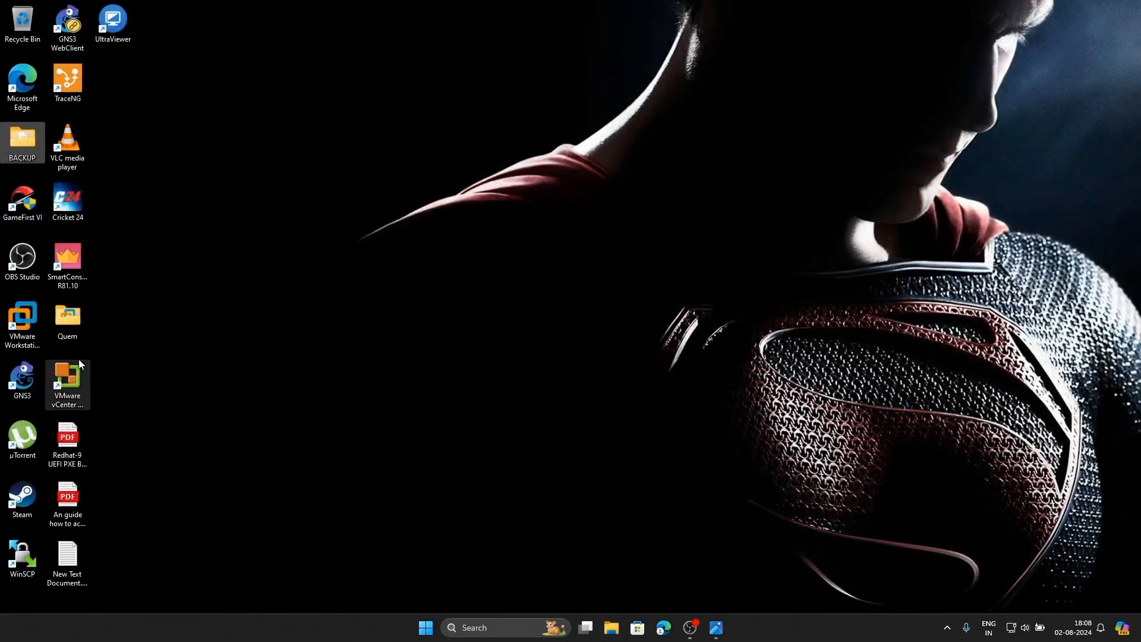
click(16, 316)
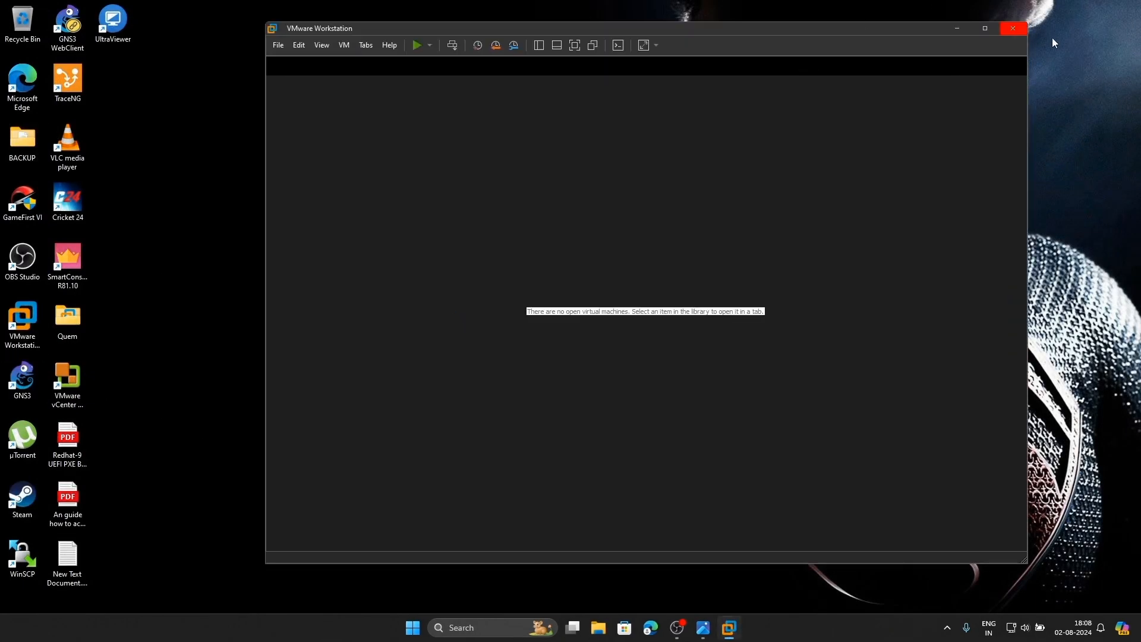
click(988, 29)
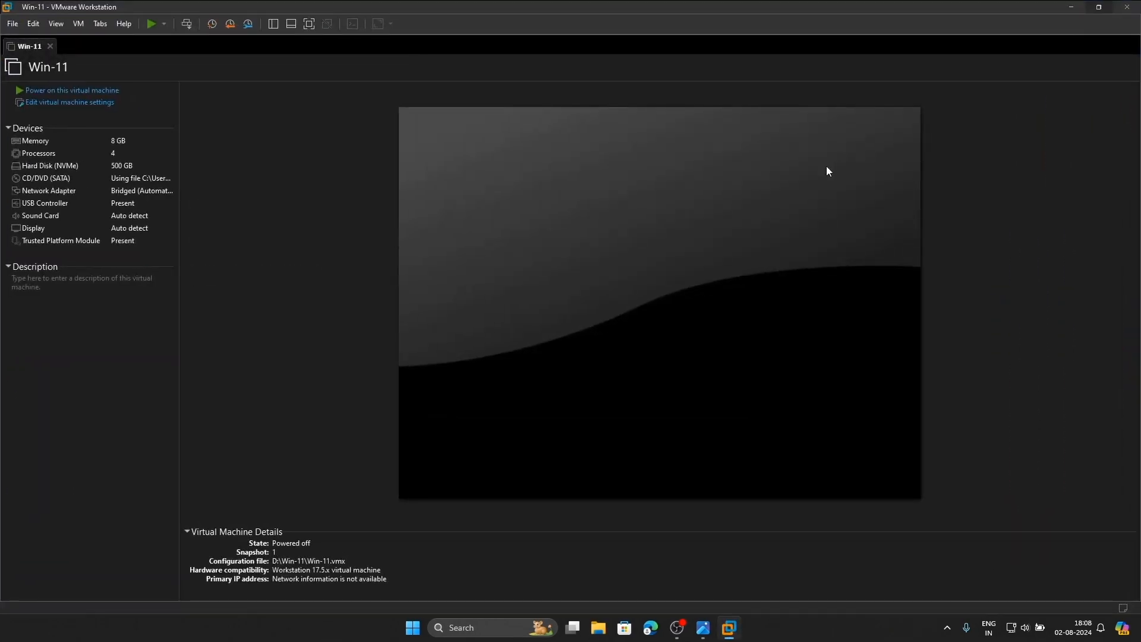
click(50, 47)
Start a Custom new virtual machine with Workstation 17.5.x compatibility, installing the OS later
click(12, 23)
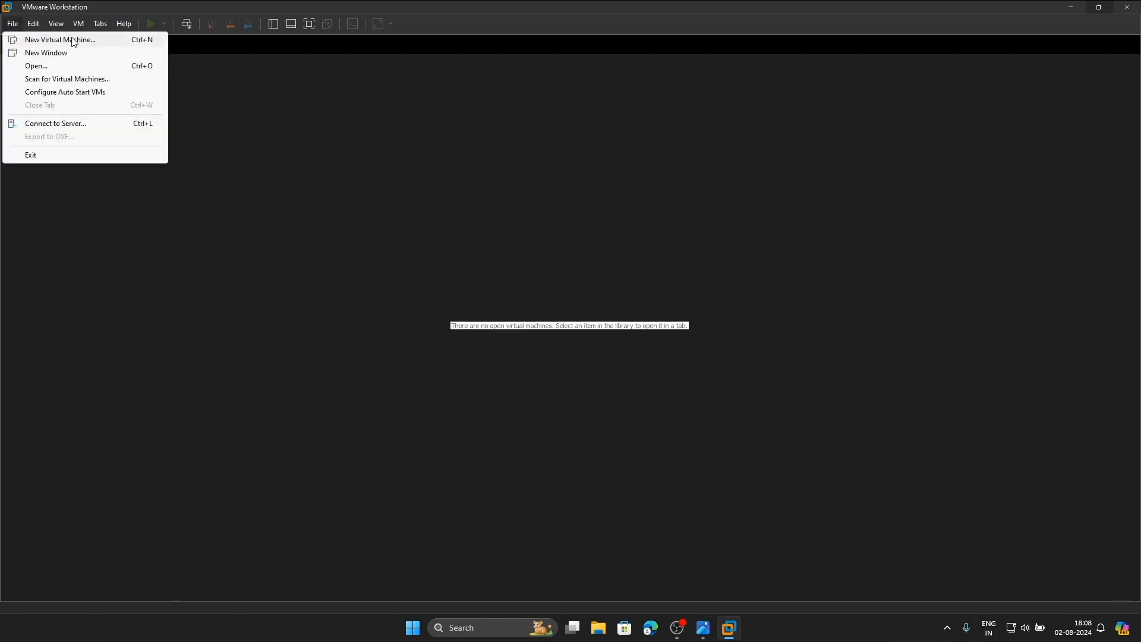
click(74, 41)
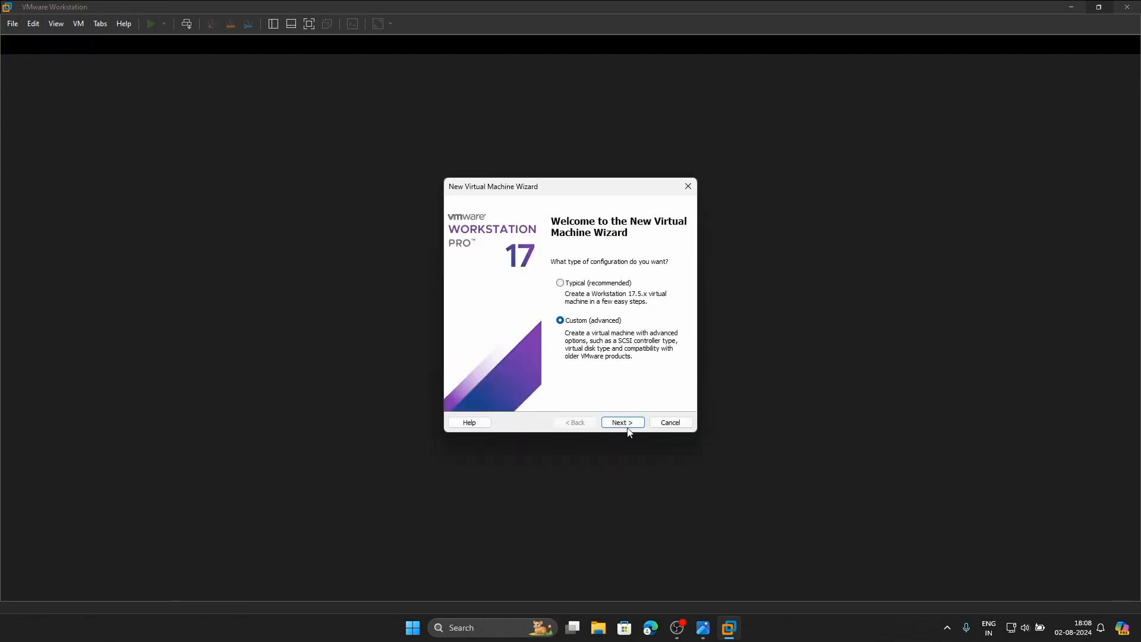
click(628, 427)
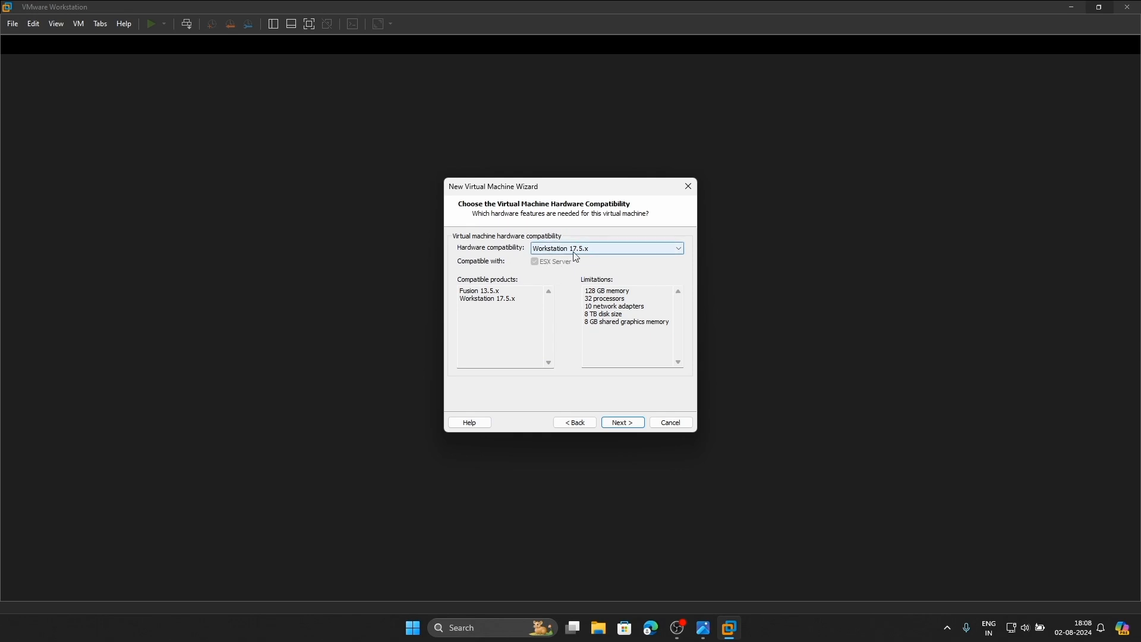
click(630, 427)
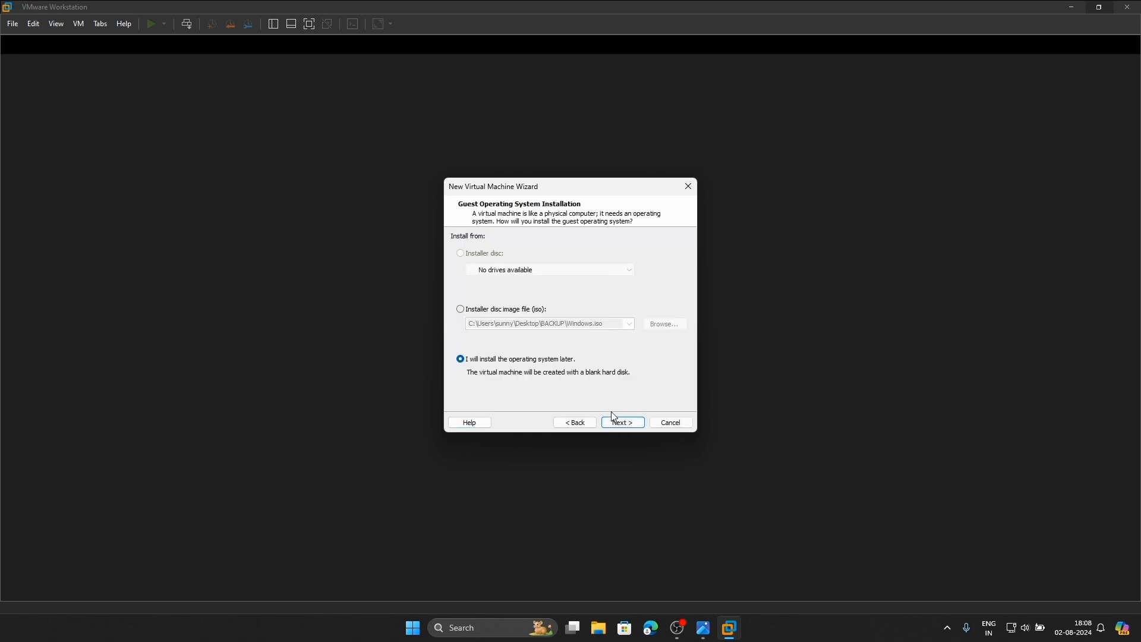
click(613, 416)
Choose Linux, Red Hat Enterprise Linux 9 64-bit as guest and name the VM CP-SMS
click(469, 261)
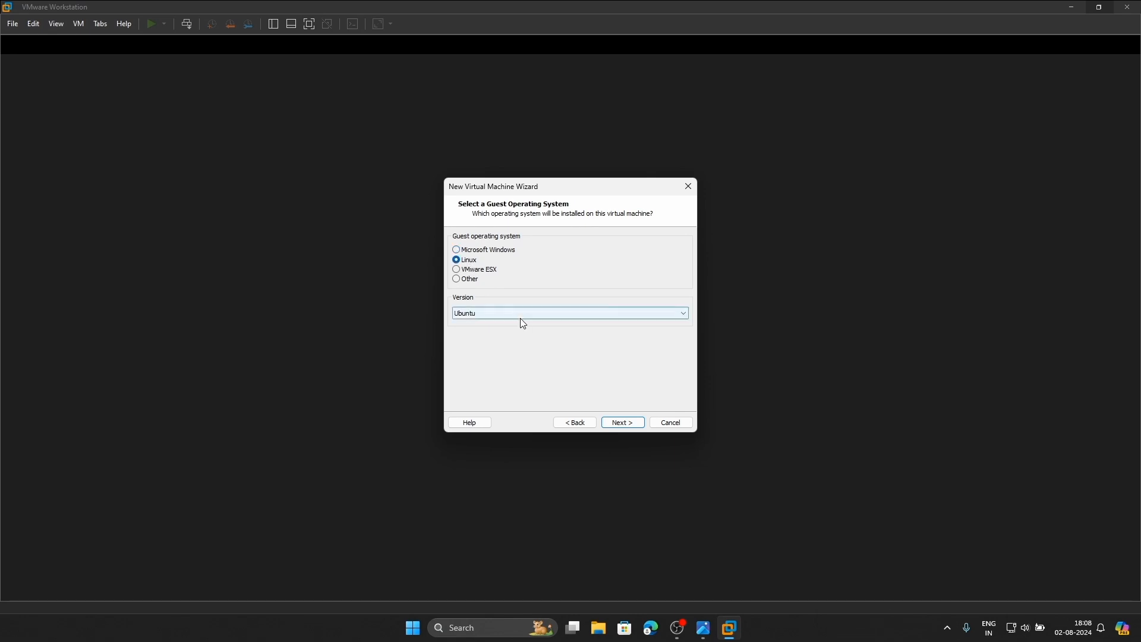
click(521, 313)
scroll(531, 420, up, 1)
scroll(533, 420, up, 6)
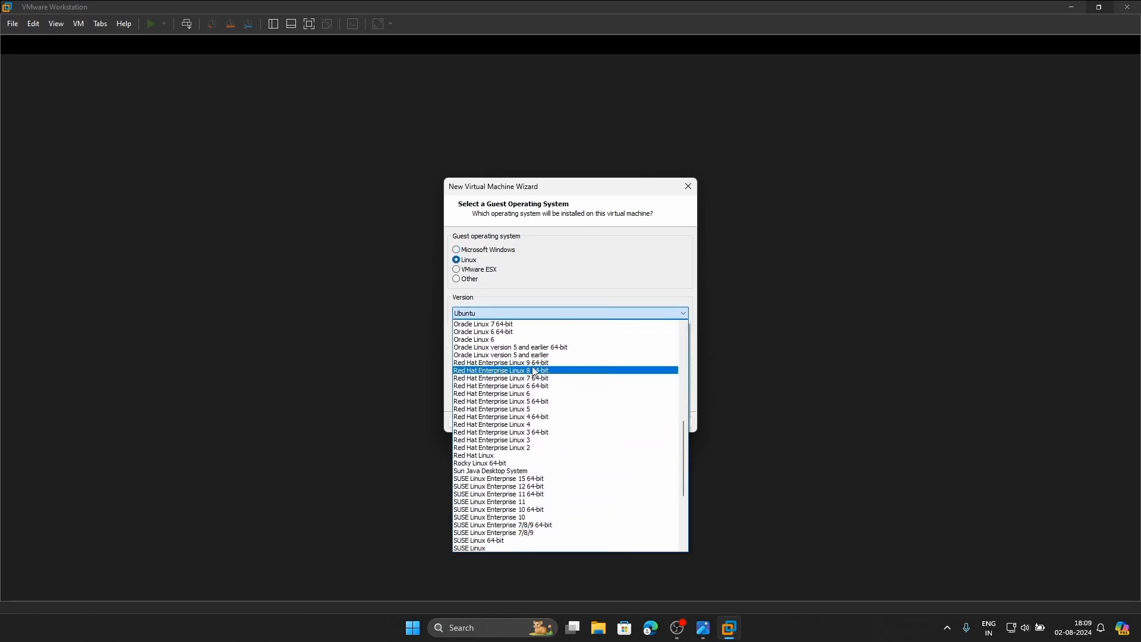
click(516, 365)
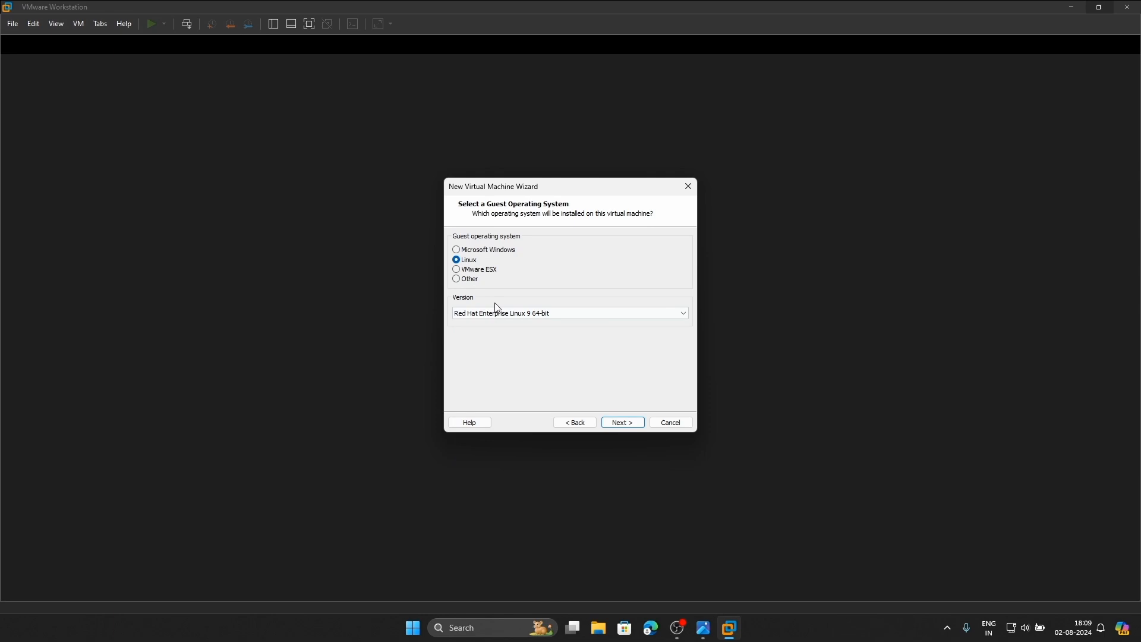
click(612, 426)
key(BackSpace)
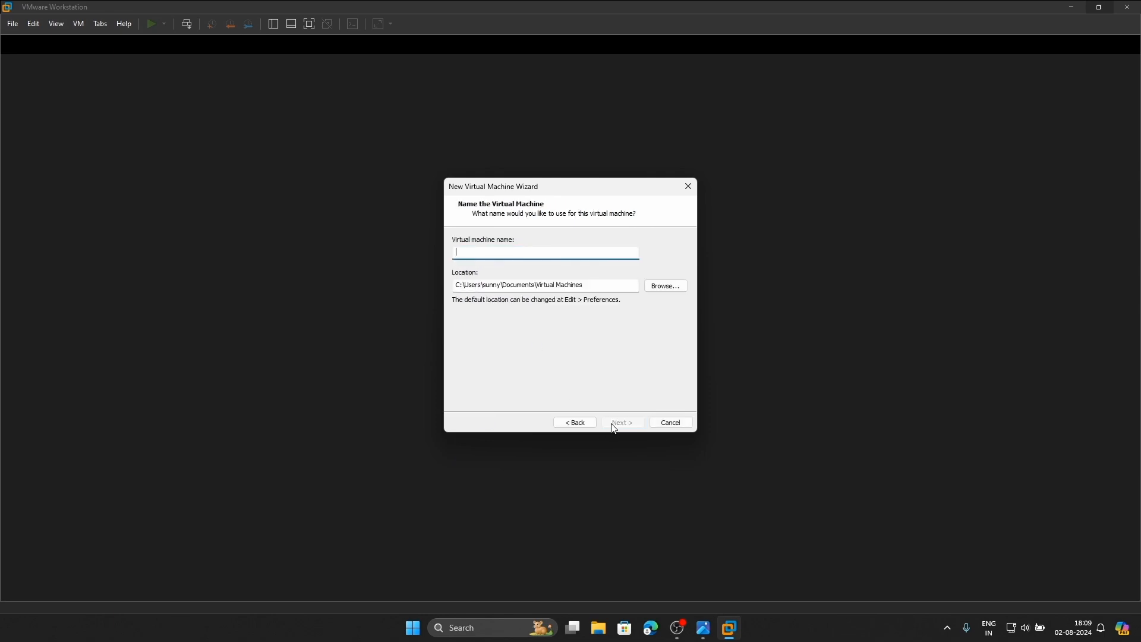
text(CP-SMS)
Keep the CP-SMS name and 2 processors, and set memory to 4096 MB
click(620, 423)
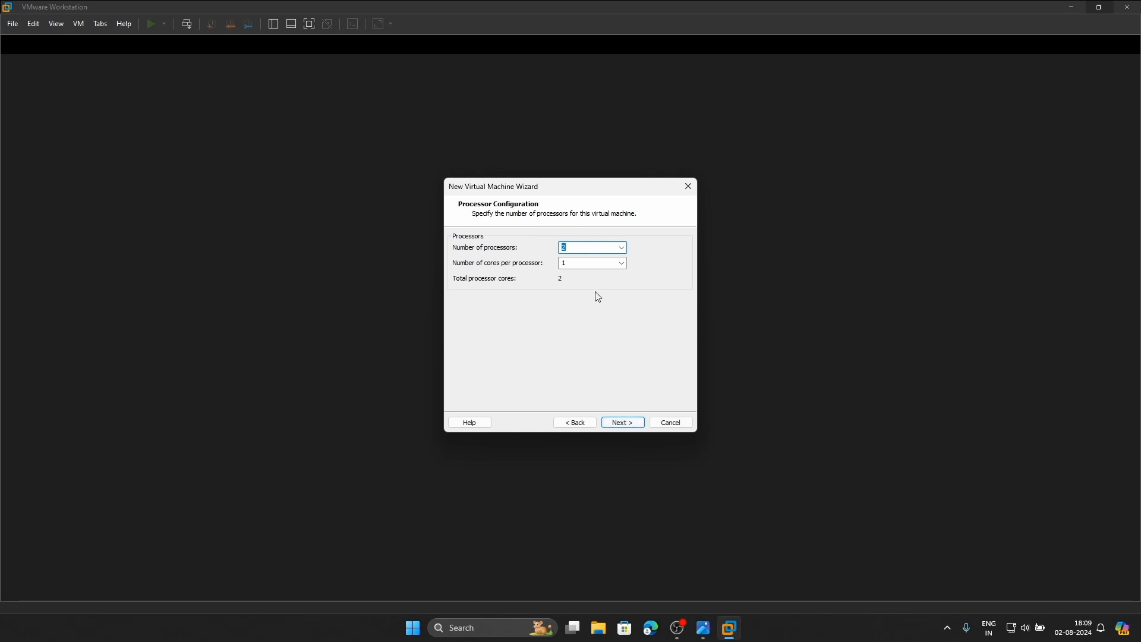
click(634, 420)
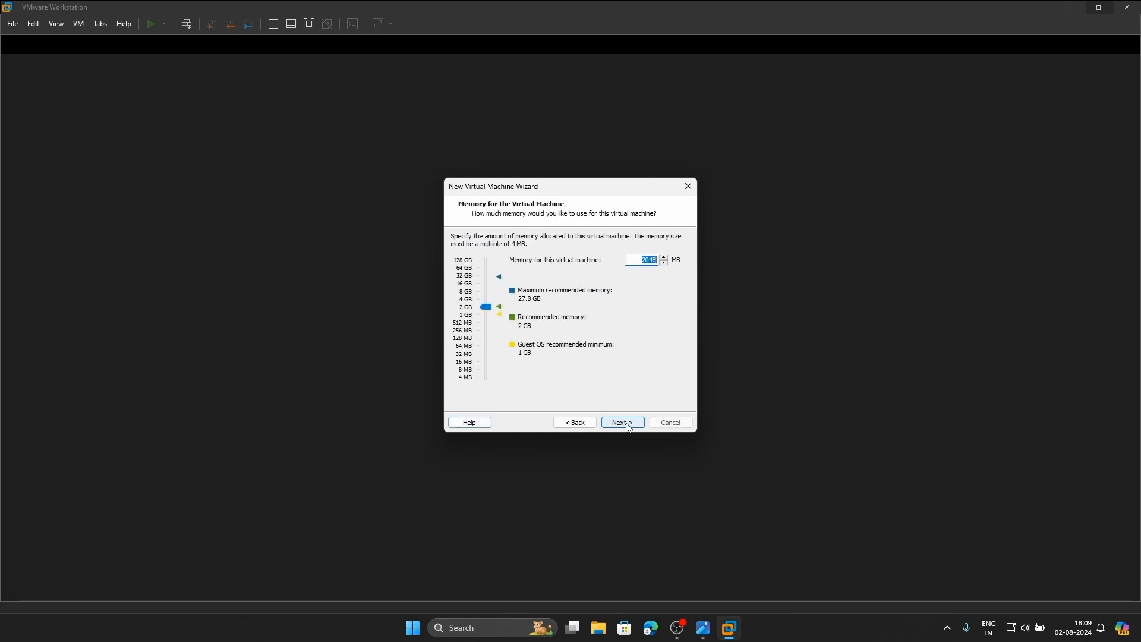
click(469, 304)
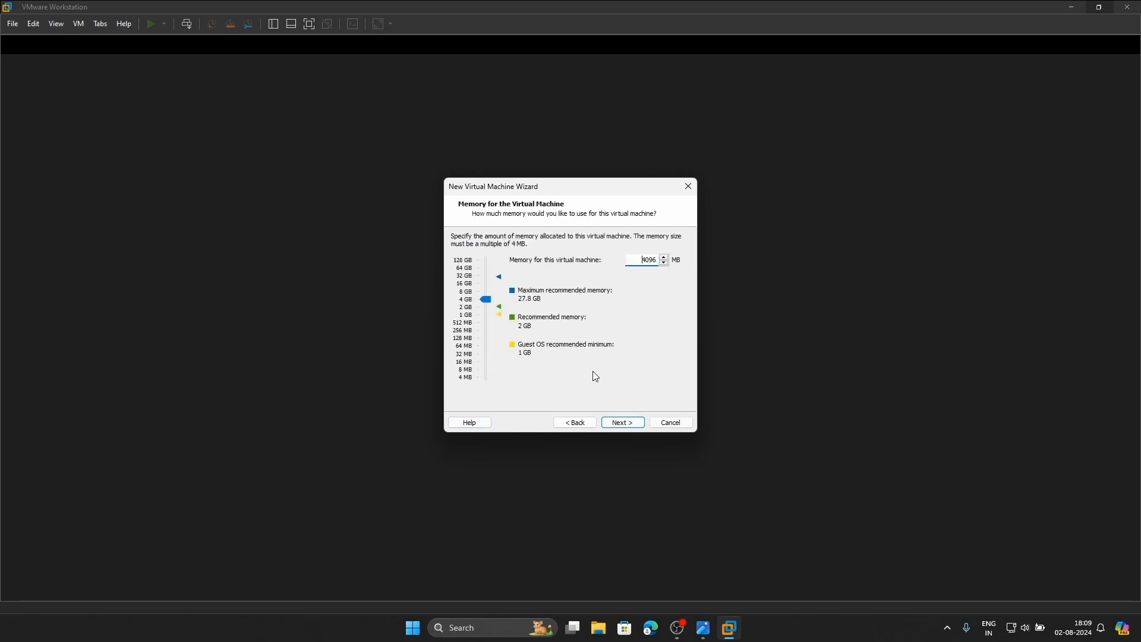
click(623, 423)
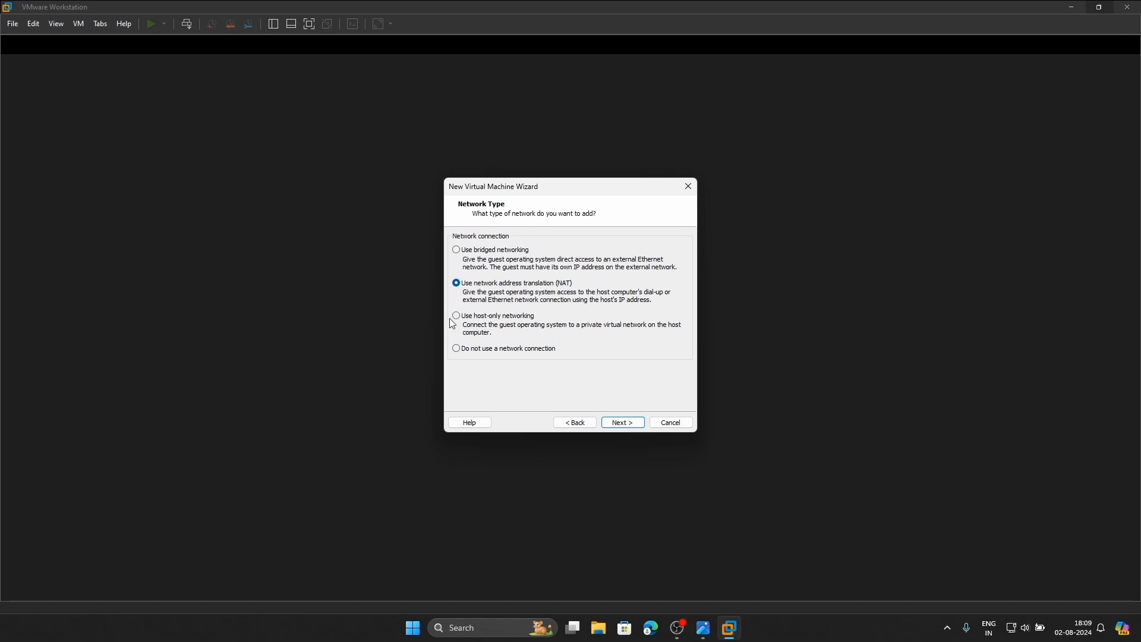
click(703, 628)
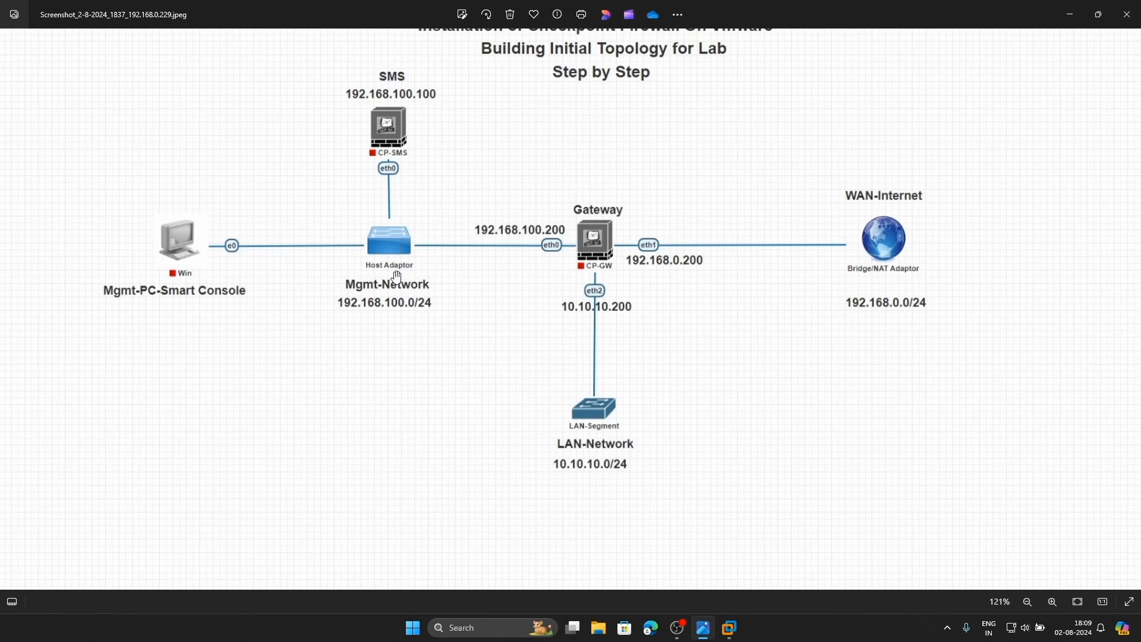
click(729, 629)
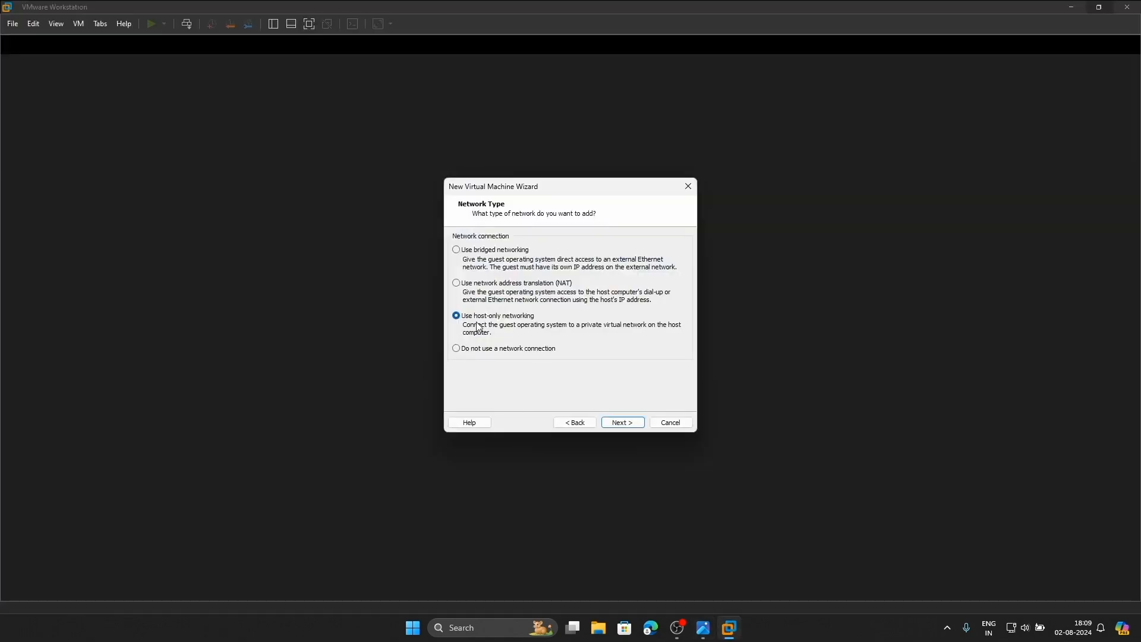
Use host-only networking, LSI Logic, and a new 100 GB disk stored as a single file
click(618, 423)
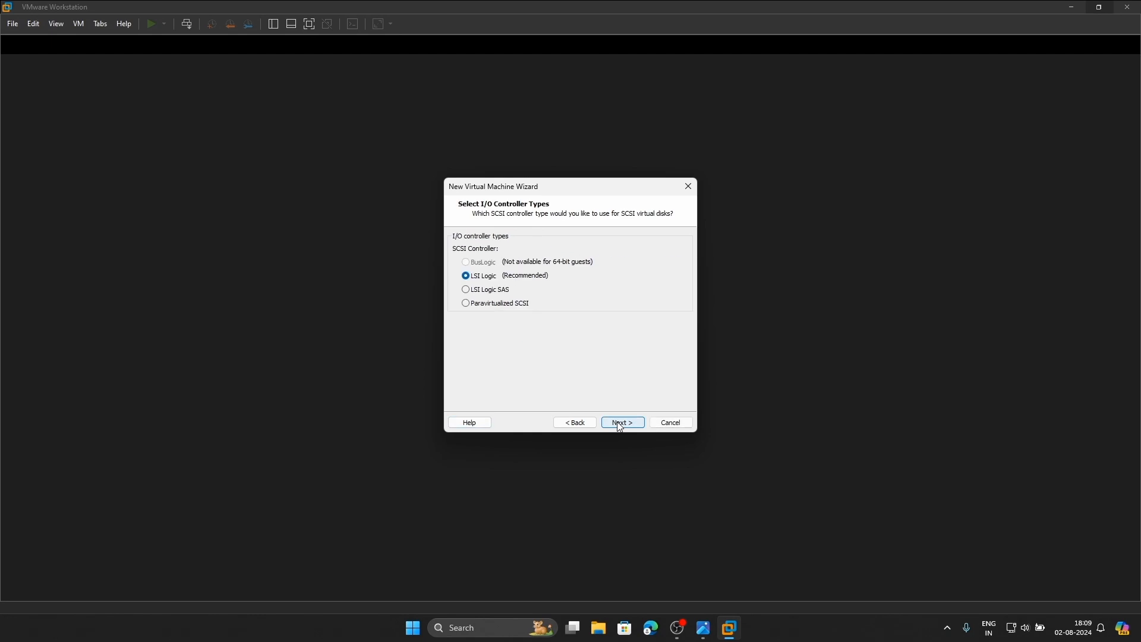
click(618, 422)
click(621, 422)
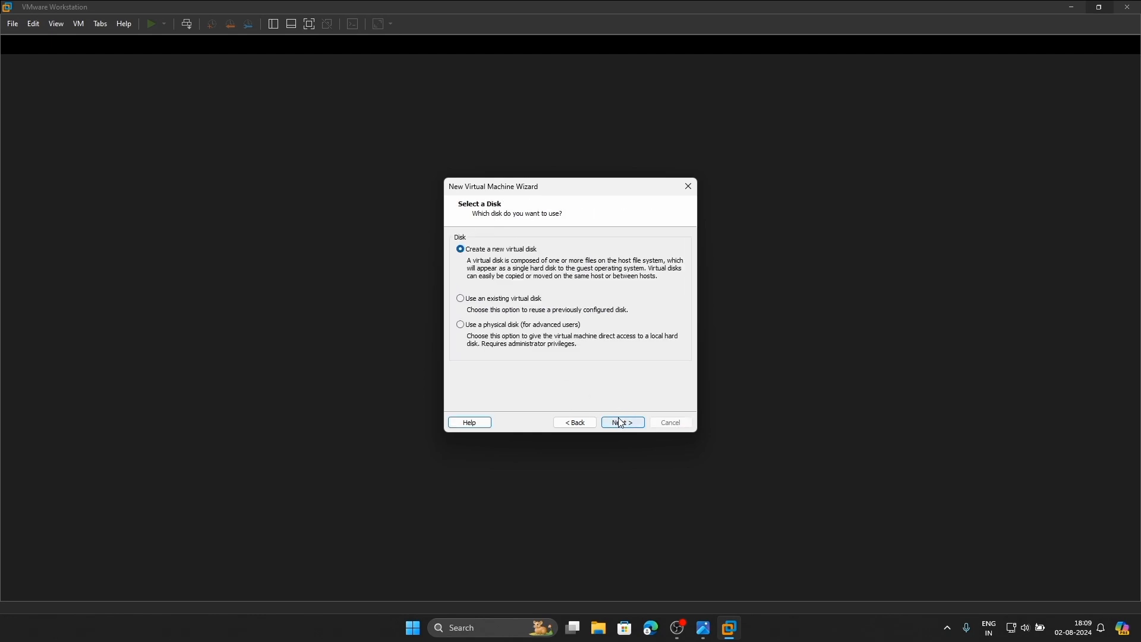
click(622, 423)
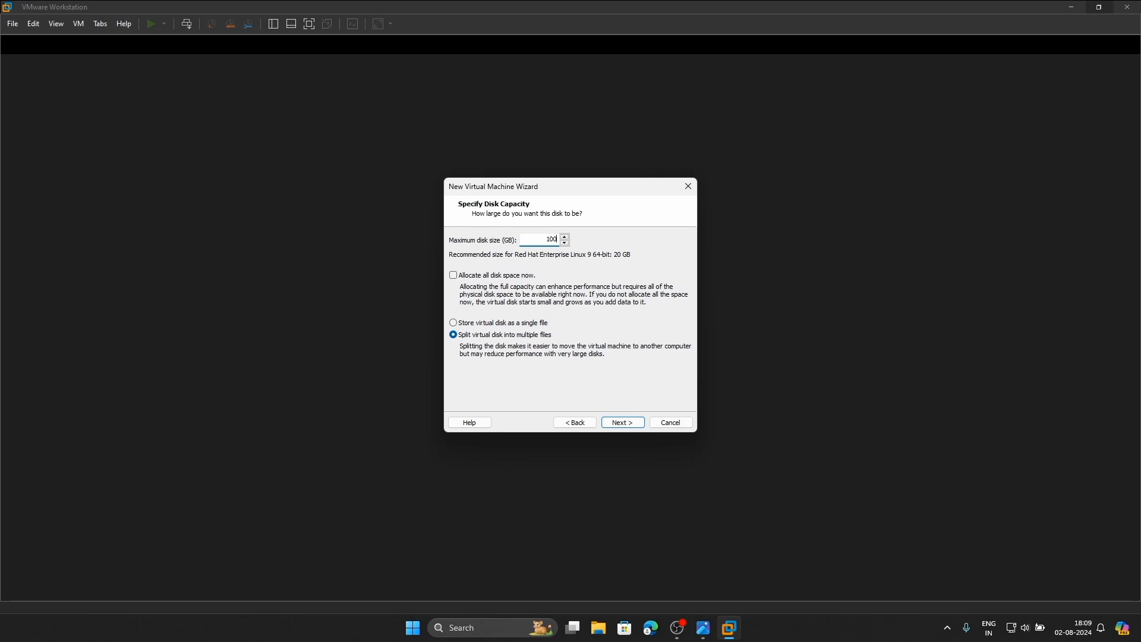
click(516, 326)
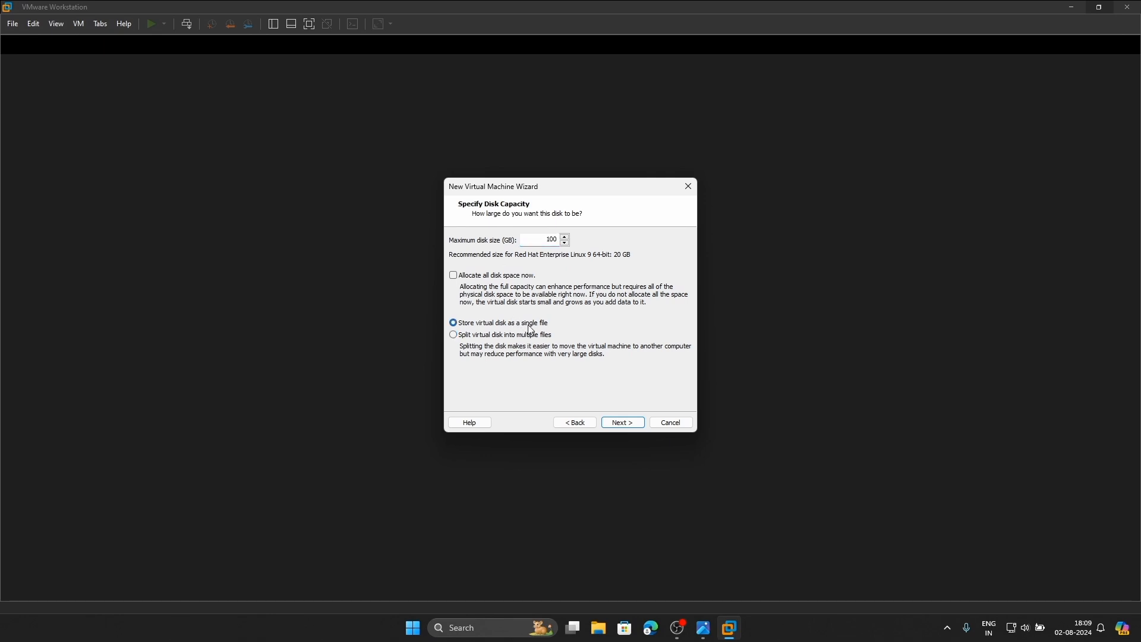
click(620, 421)
click(618, 423)
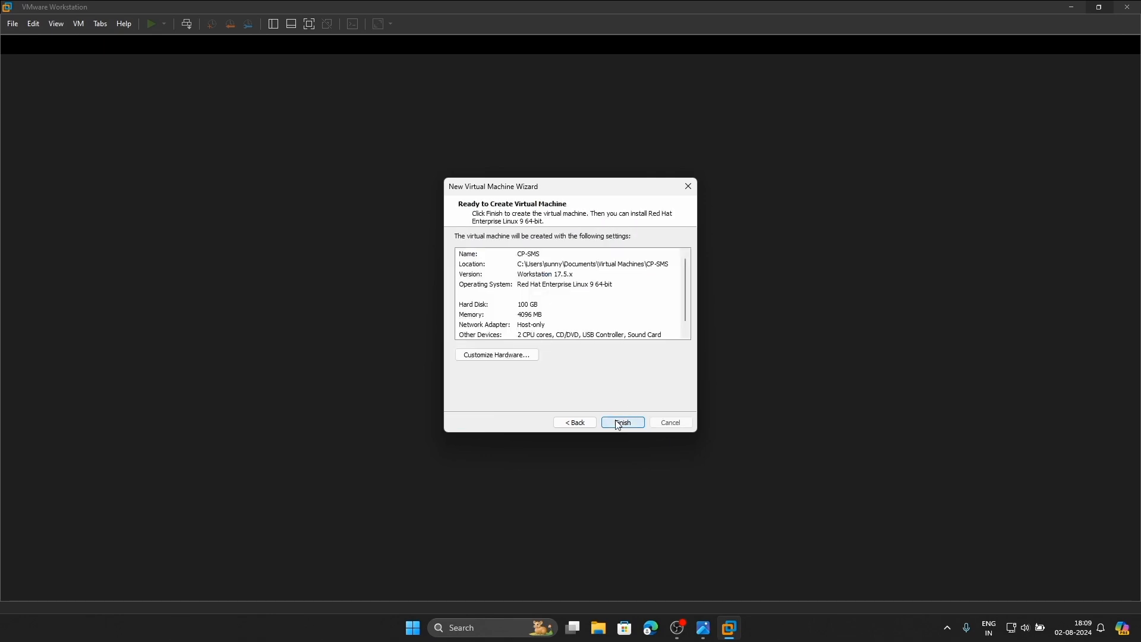
Attach Check_Point_R81.10_T335.iso from Desktop\Quem to CP-SMS's CD/DVD drive and finish creating it
click(512, 356)
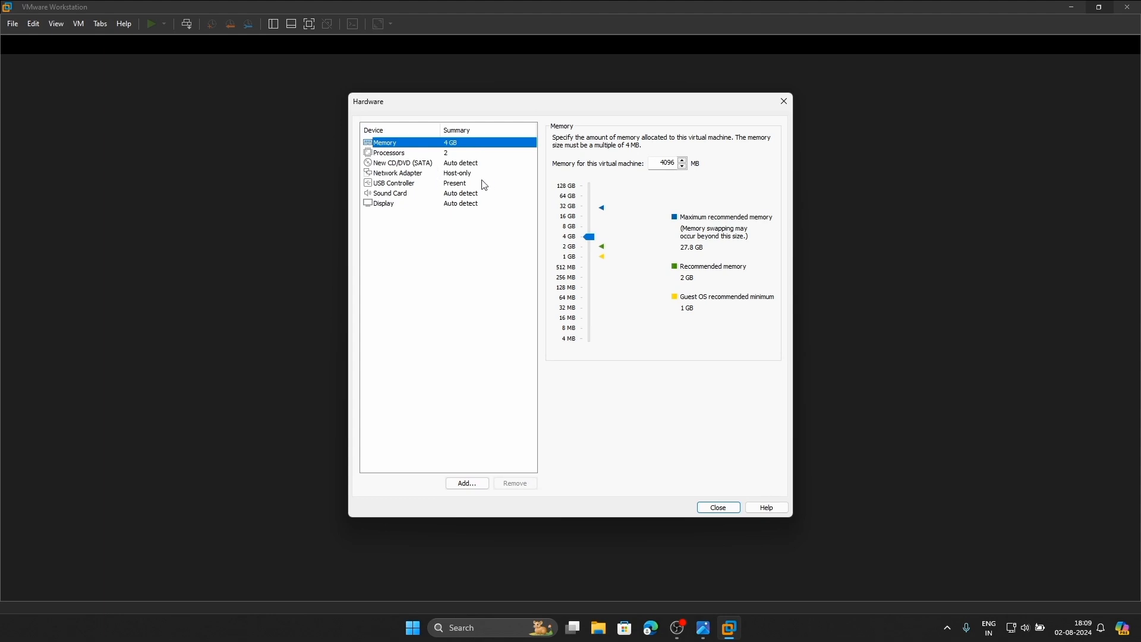
click(458, 164)
click(557, 209)
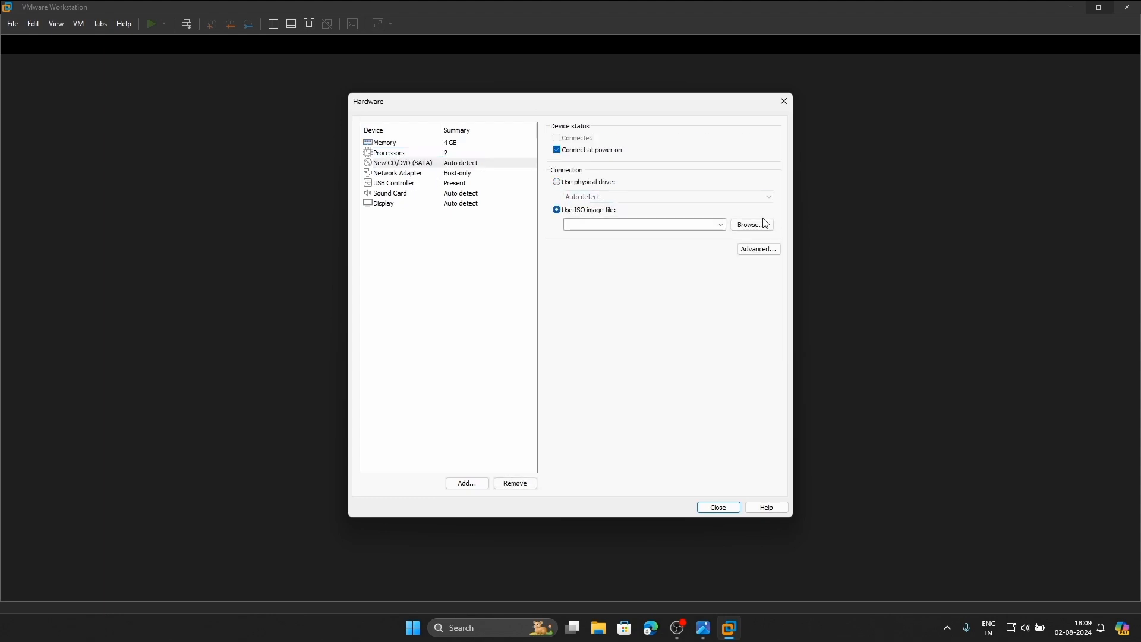
click(758, 229)
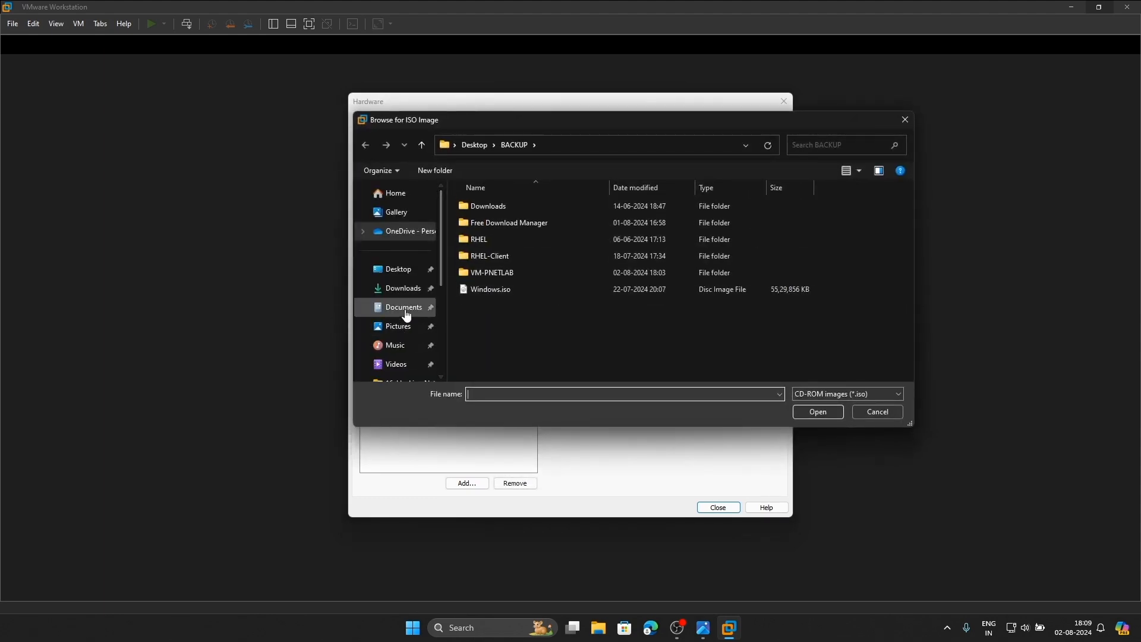
scroll(416, 303, down, 3)
scroll(407, 294, up, 3)
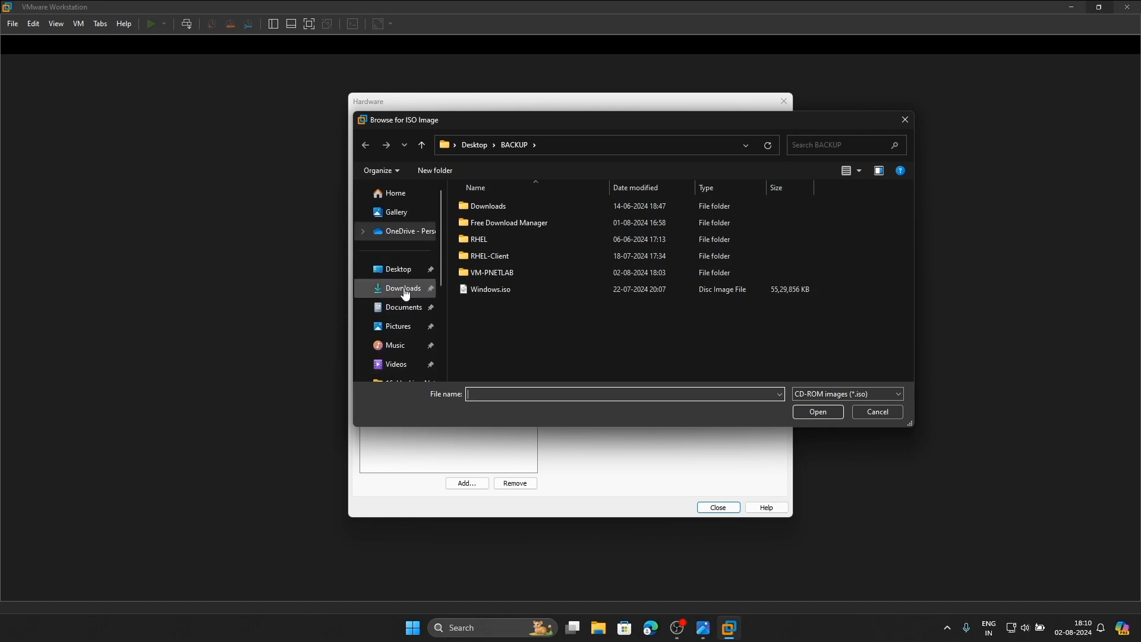
click(404, 273)
double_click(496, 222)
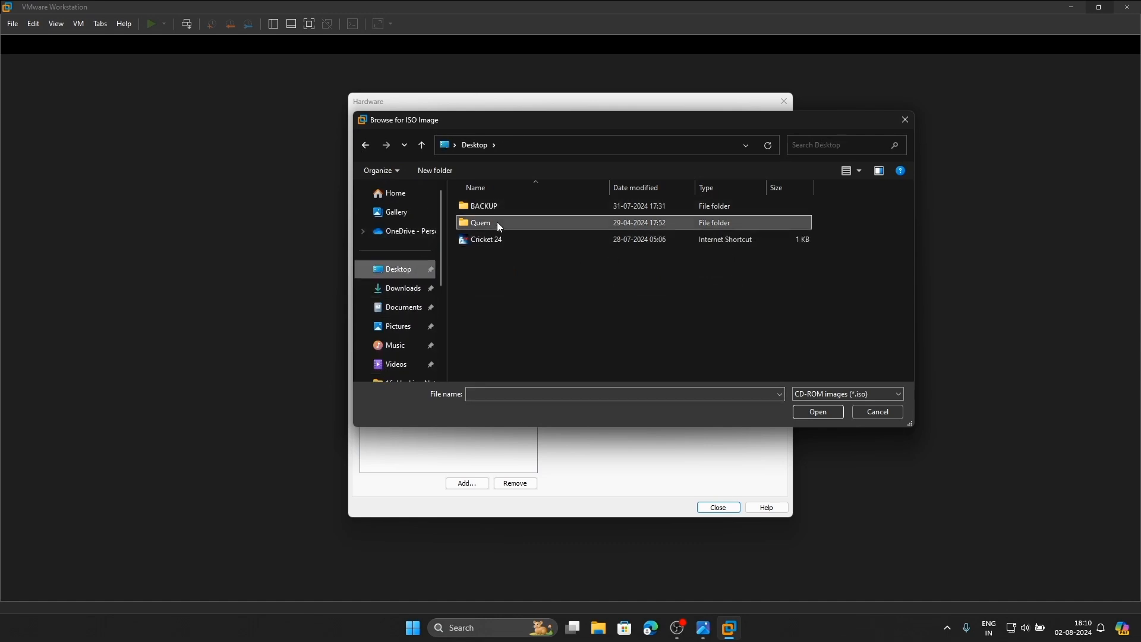
click(518, 208)
click(817, 411)
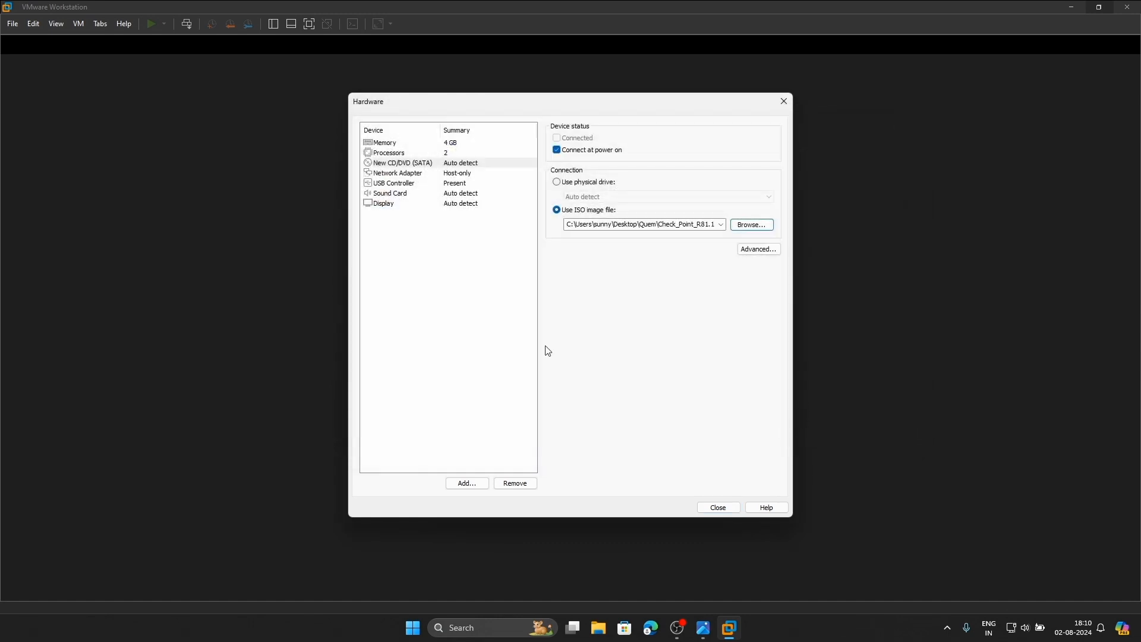
click(718, 507)
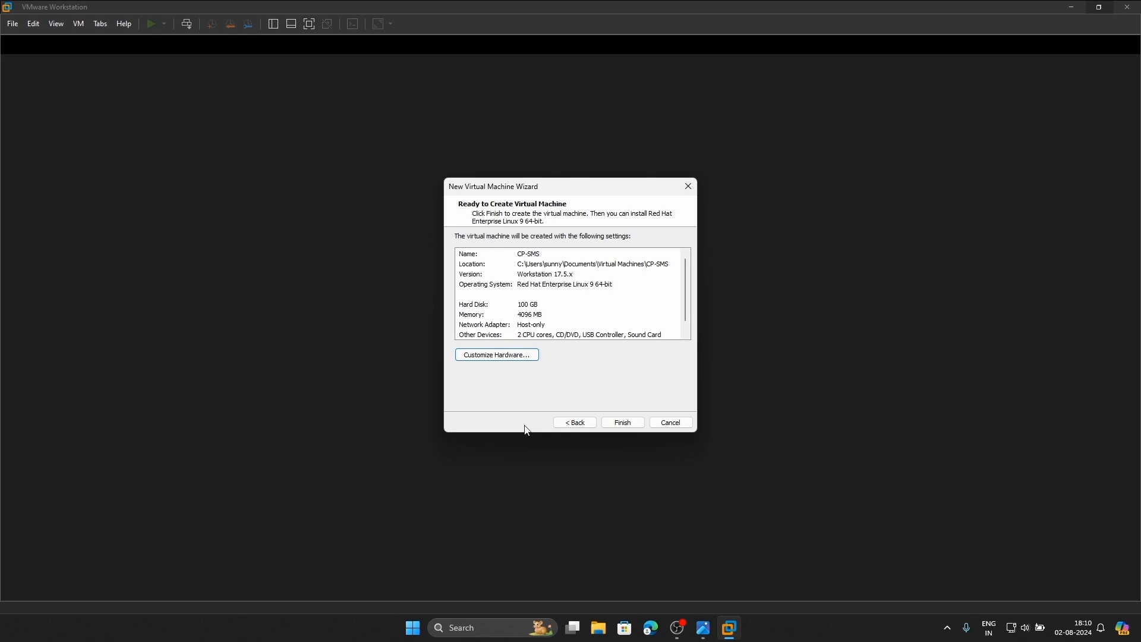
click(618, 423)
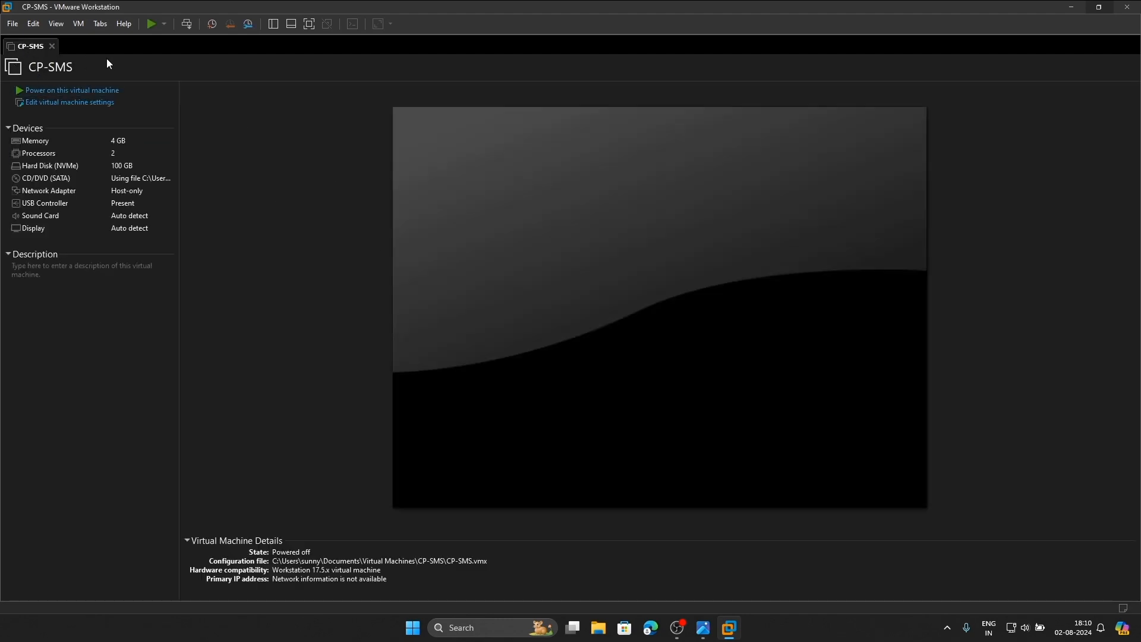
Start a Custom new VM with the OS installed later, Red Hat Enterprise Linux 9 64-bit, named CP-GW
click(13, 24)
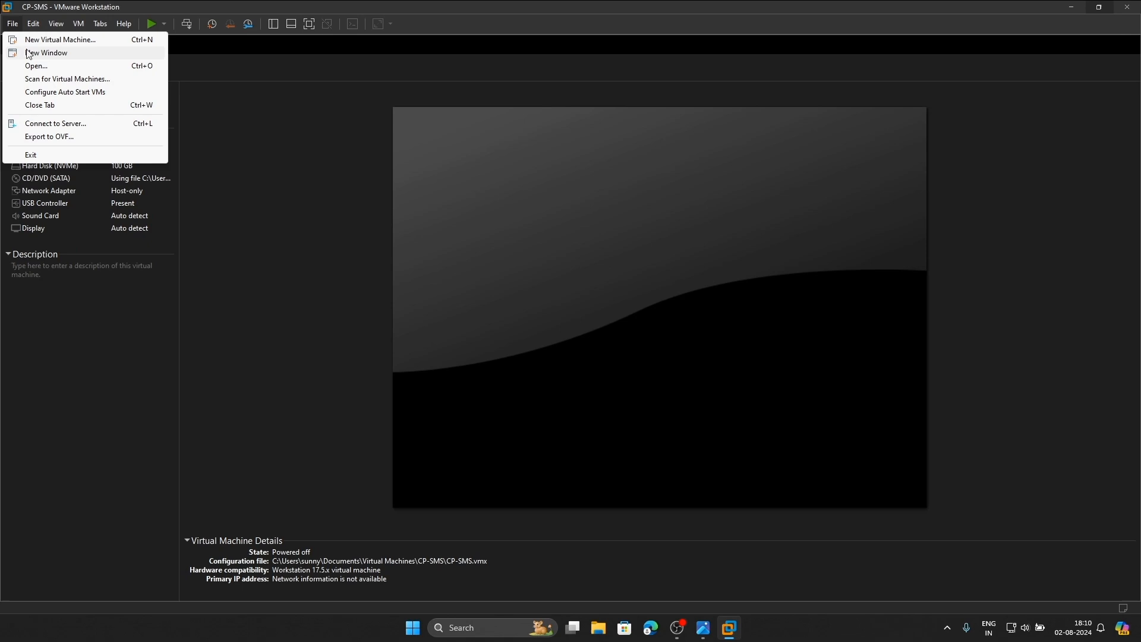
click(83, 39)
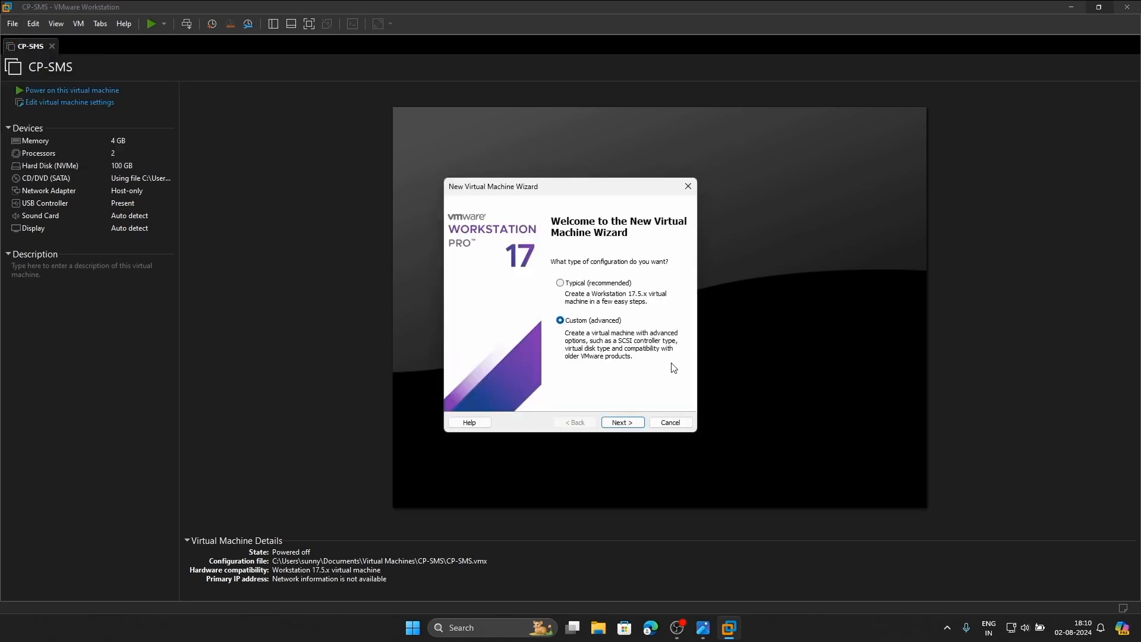
click(622, 423)
click(623, 423)
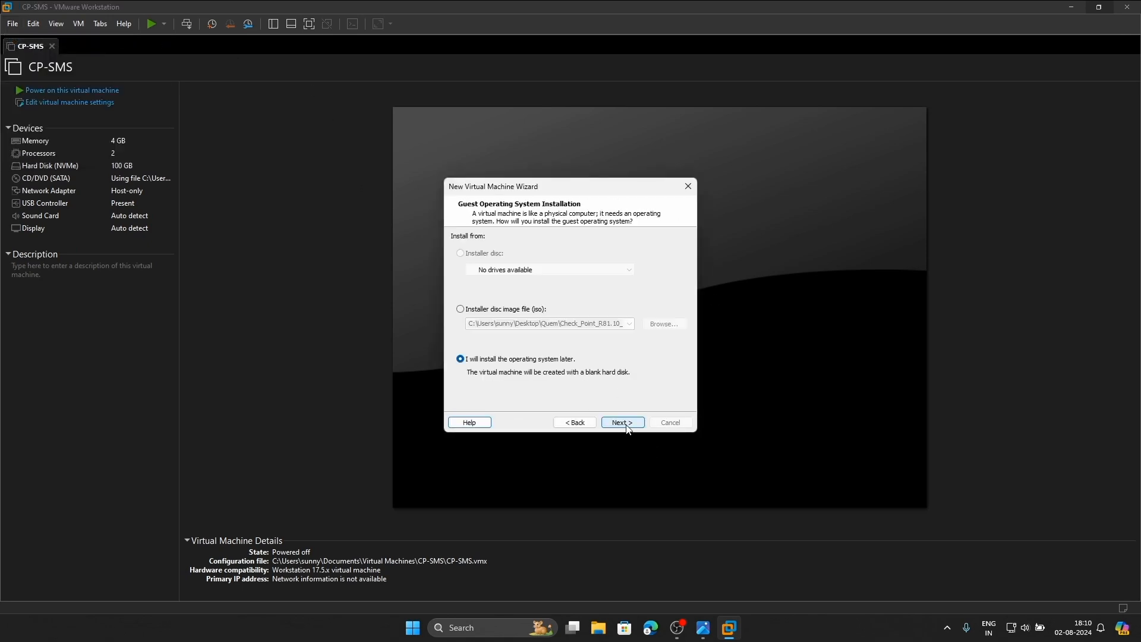
click(616, 425)
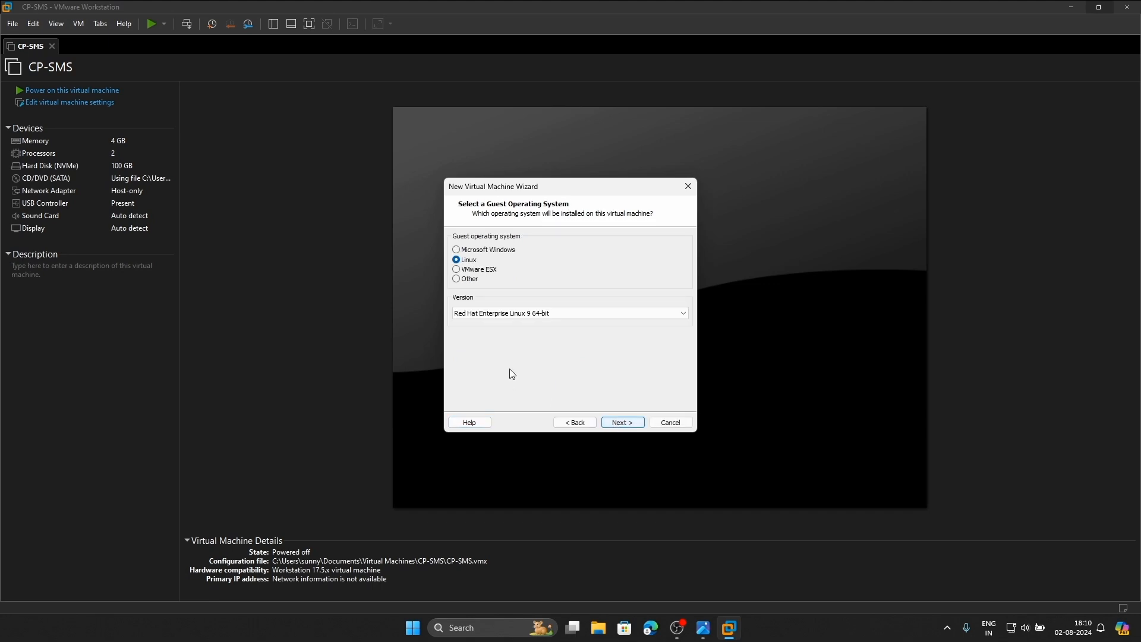
click(621, 423)
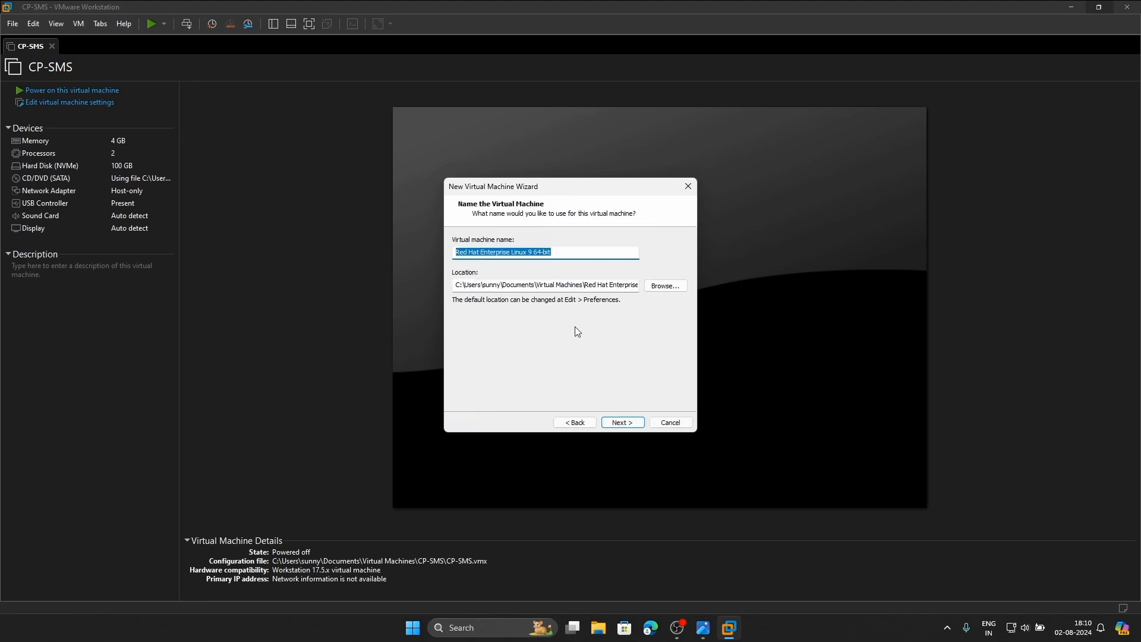
key(BackSpace)
text(CP)
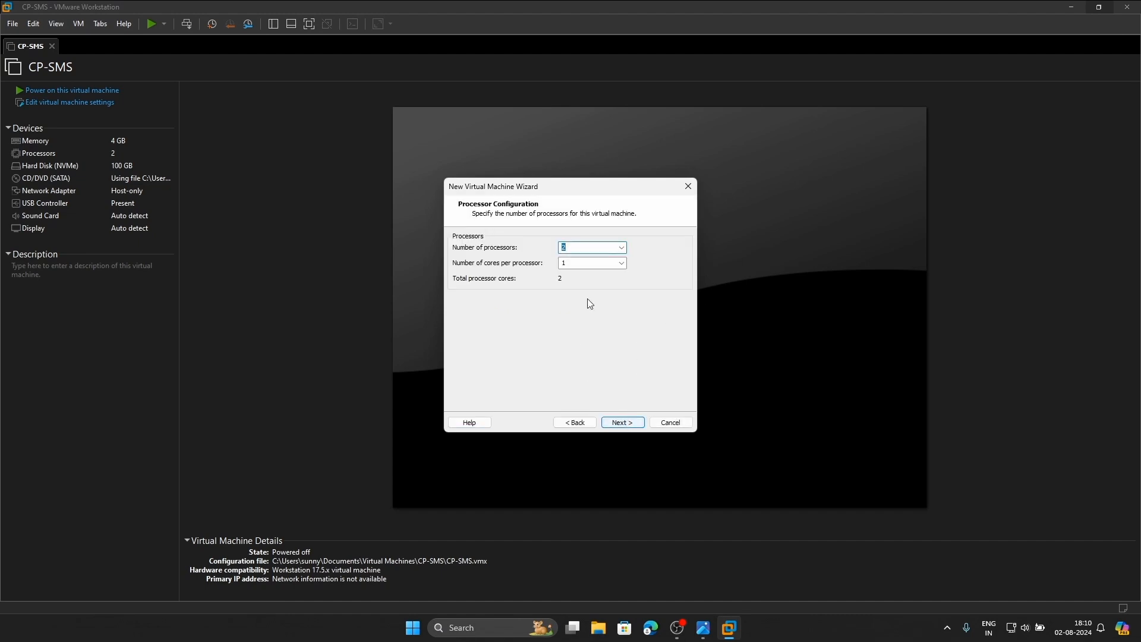
Keep the default processors and 4096 MB memory, and choose host-only networking
click(618, 426)
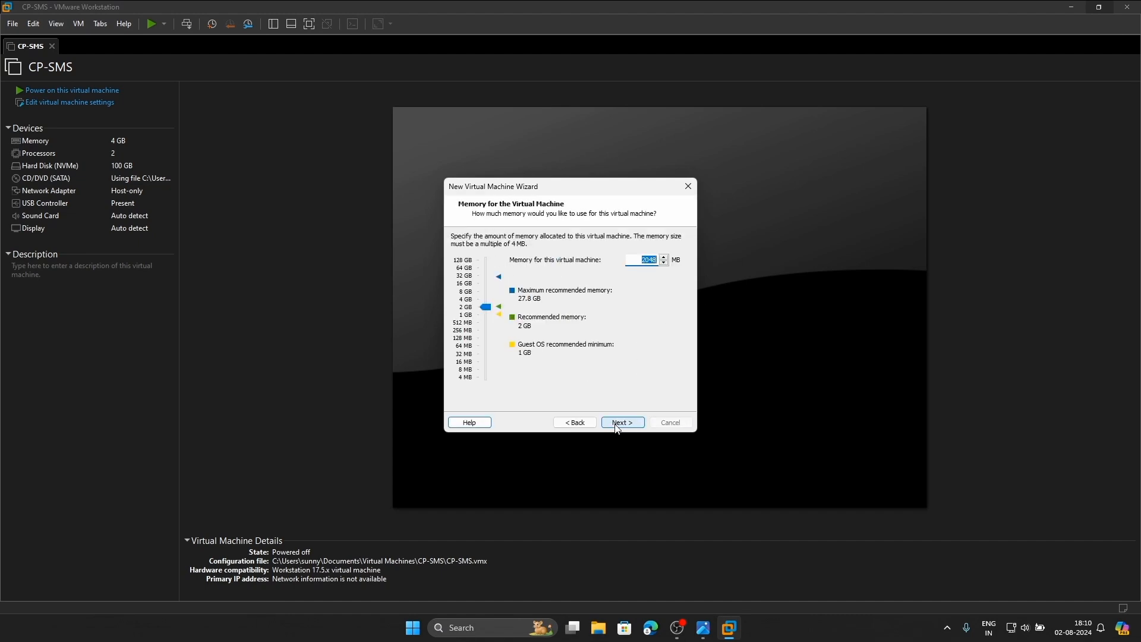
click(611, 423)
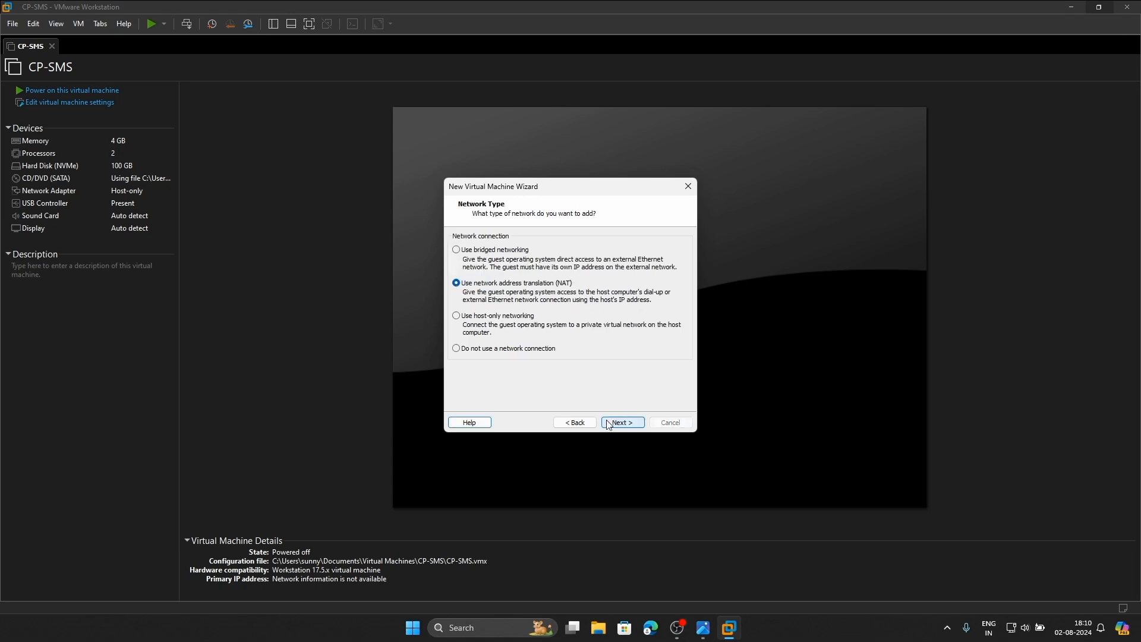
click(484, 322)
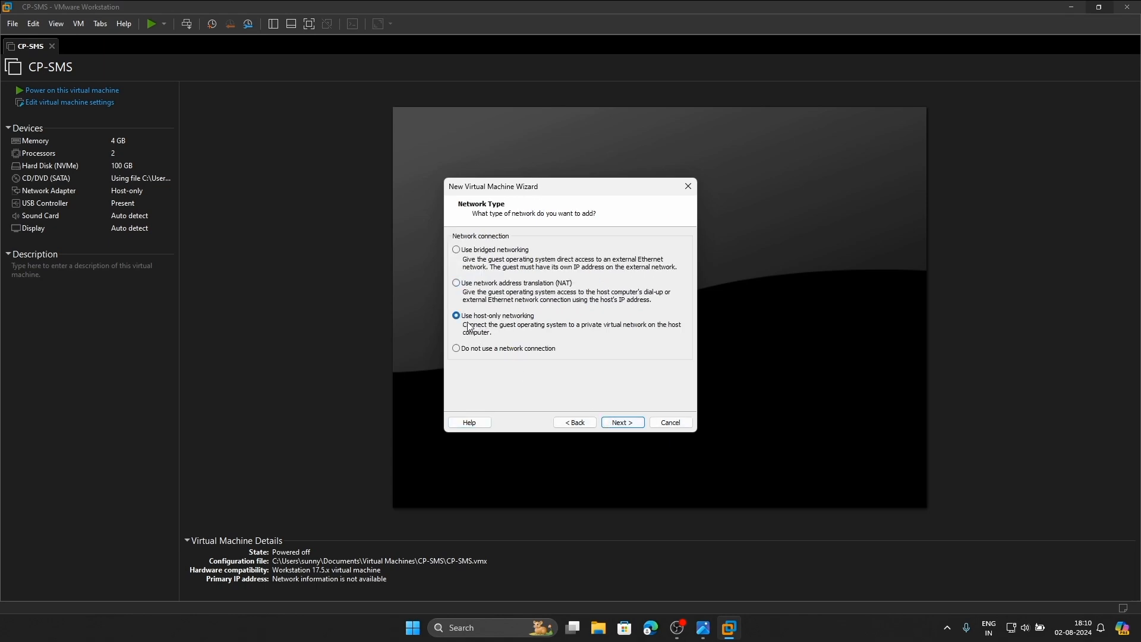
click(703, 628)
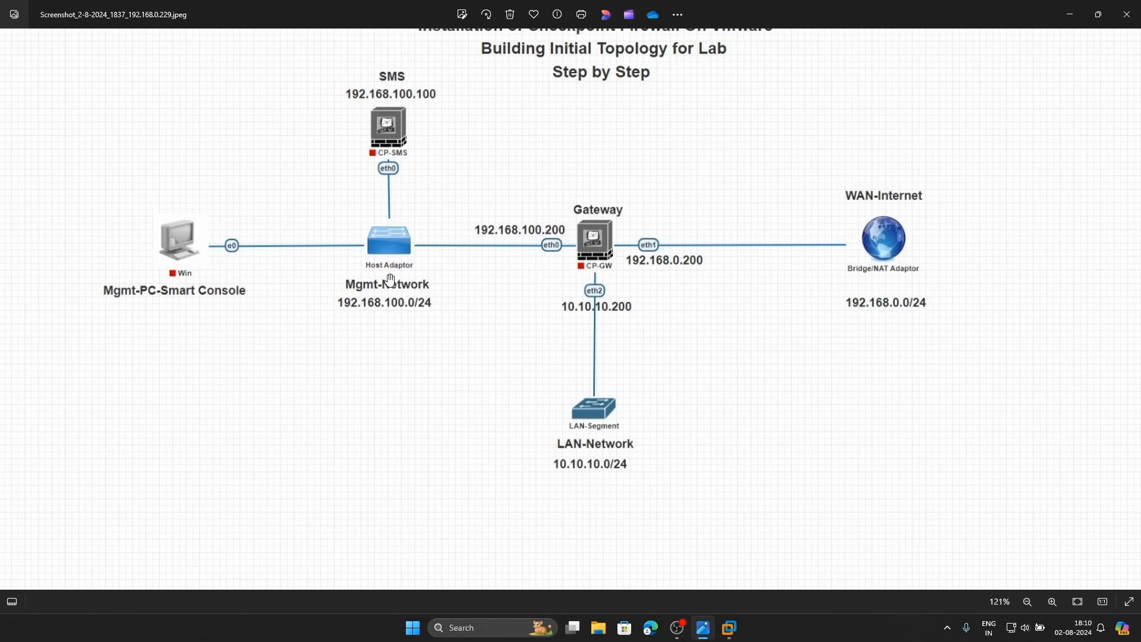
click(728, 629)
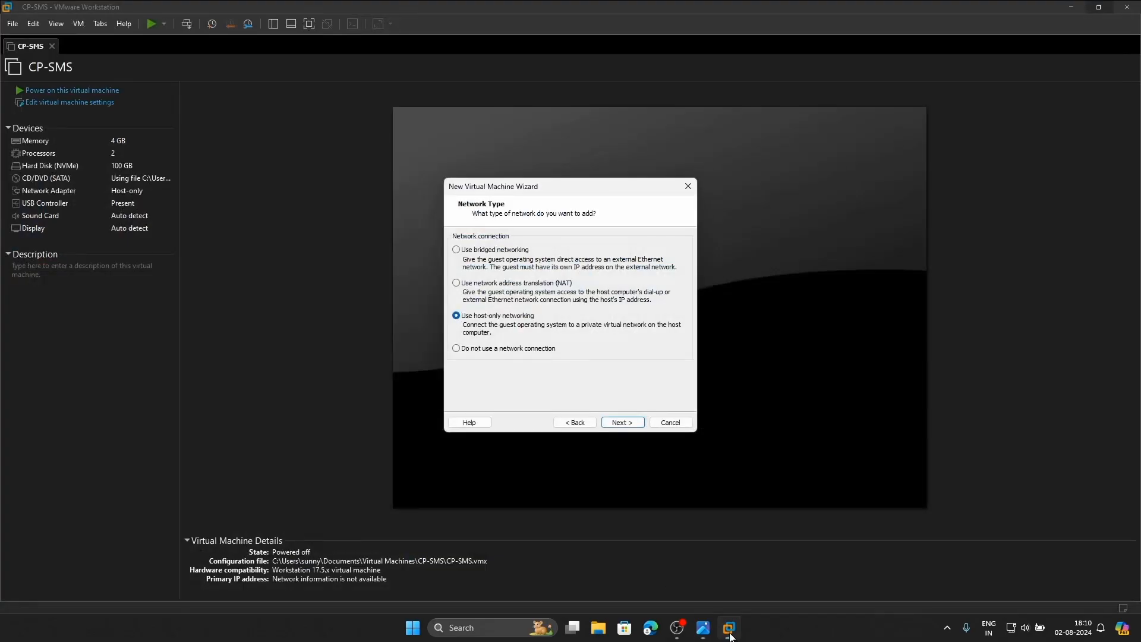
click(616, 423)
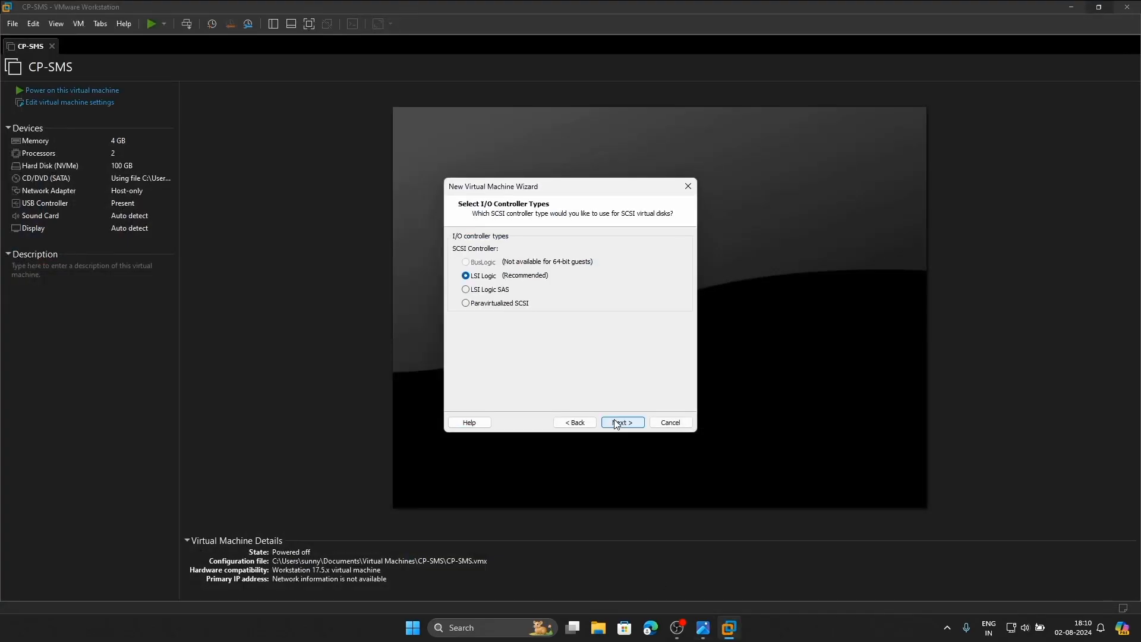
Keep the LSI Logic controller and create a new 100 GB single-file virtual disk
click(616, 423)
click(616, 423)
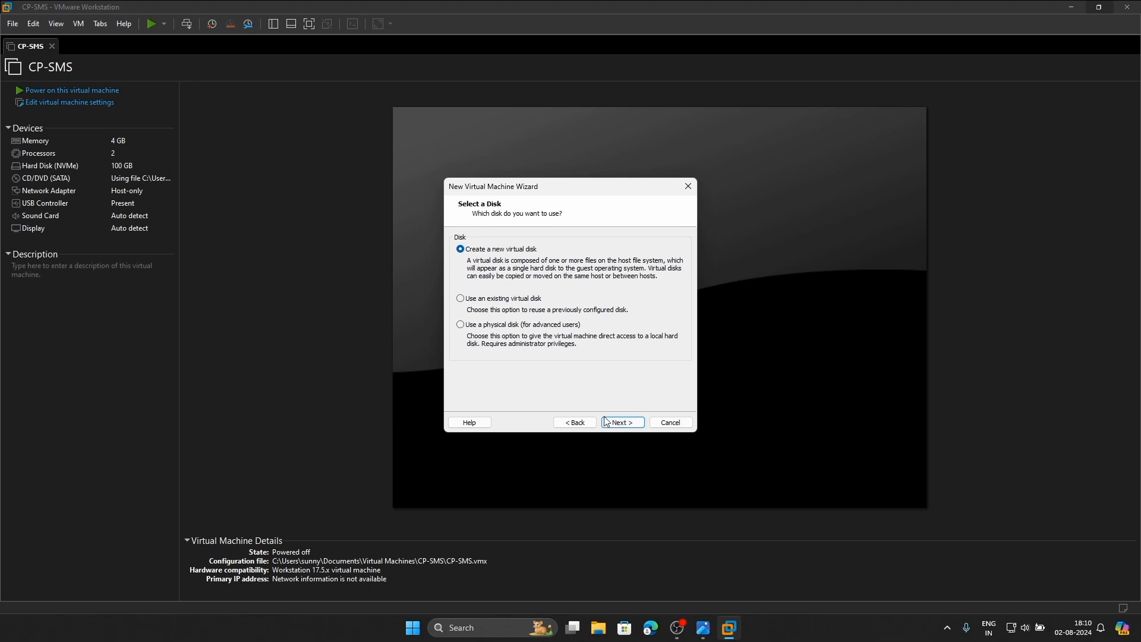
click(617, 423)
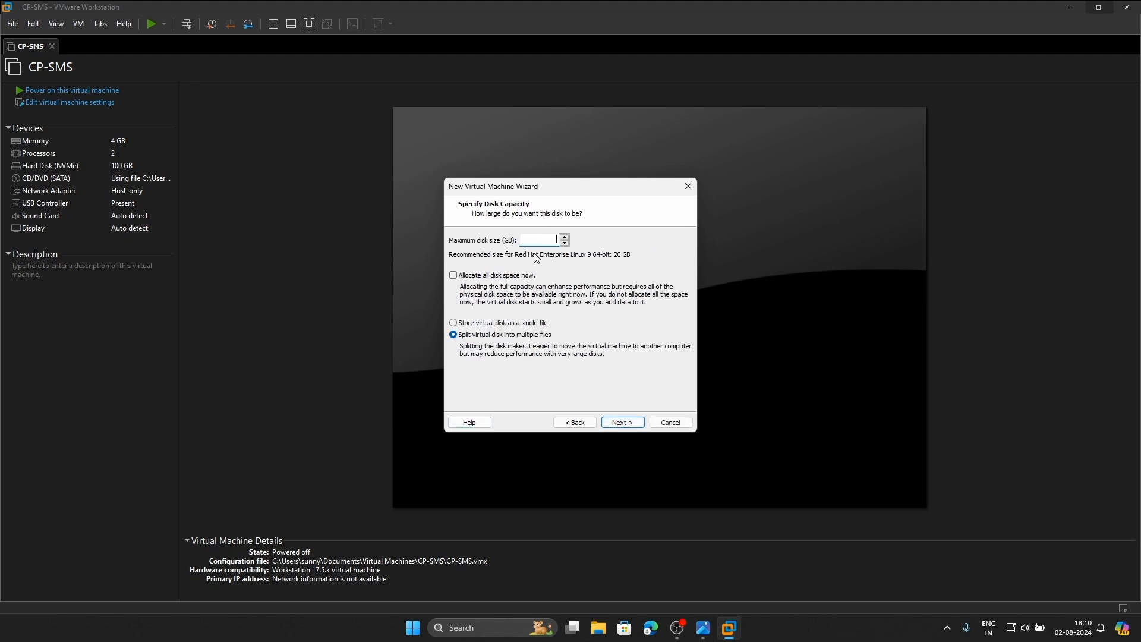
click(479, 323)
click(624, 423)
click(624, 423)
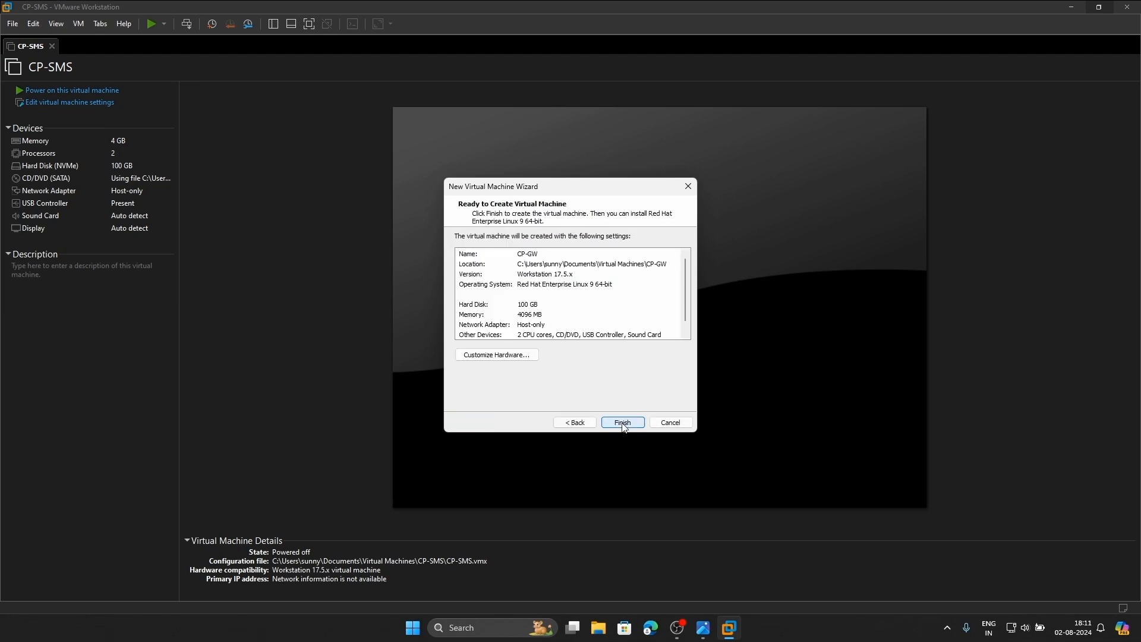
click(503, 354)
Point CP-GW's CD/DVD at Check_Point_R81.10_T335.iso, then compare network settings with the topology diagram
click(403, 164)
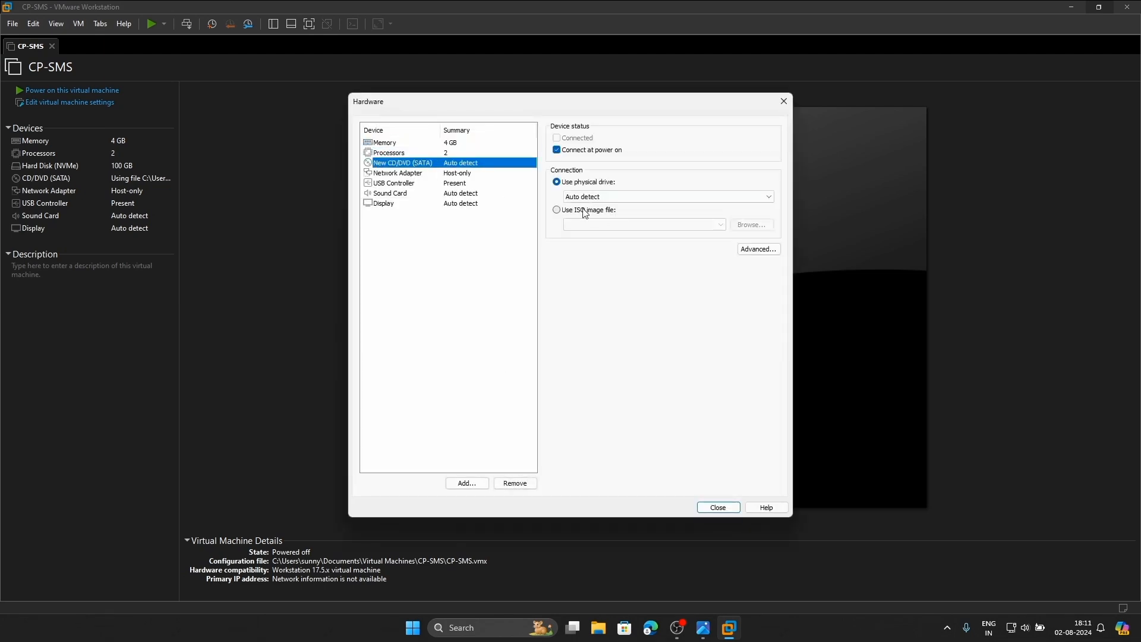
click(585, 211)
click(752, 224)
click(535, 206)
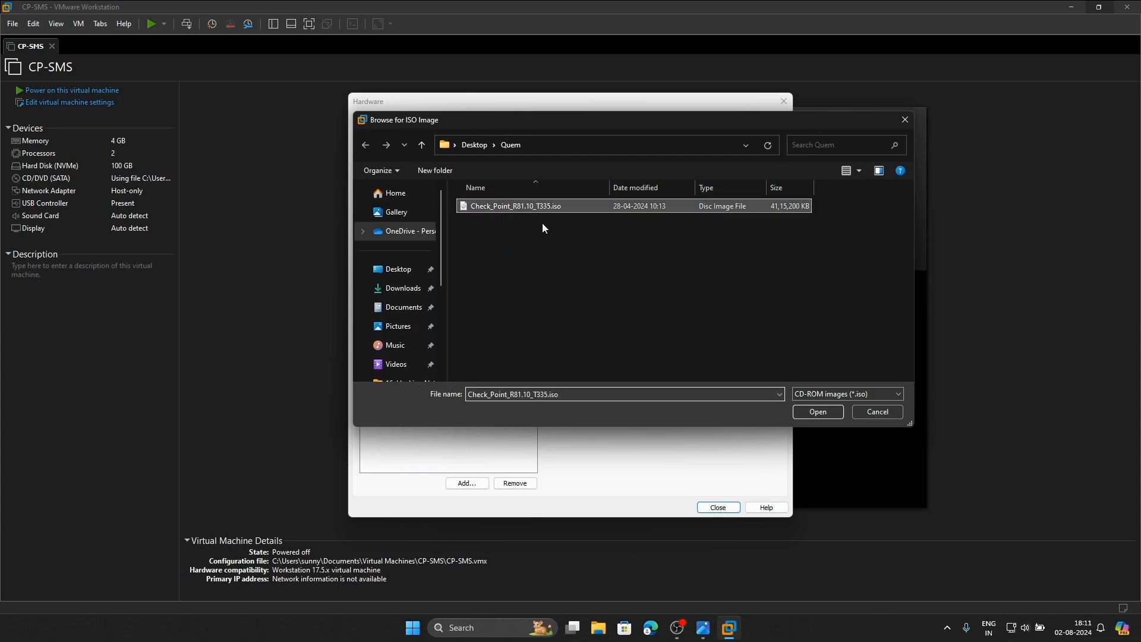
click(818, 411)
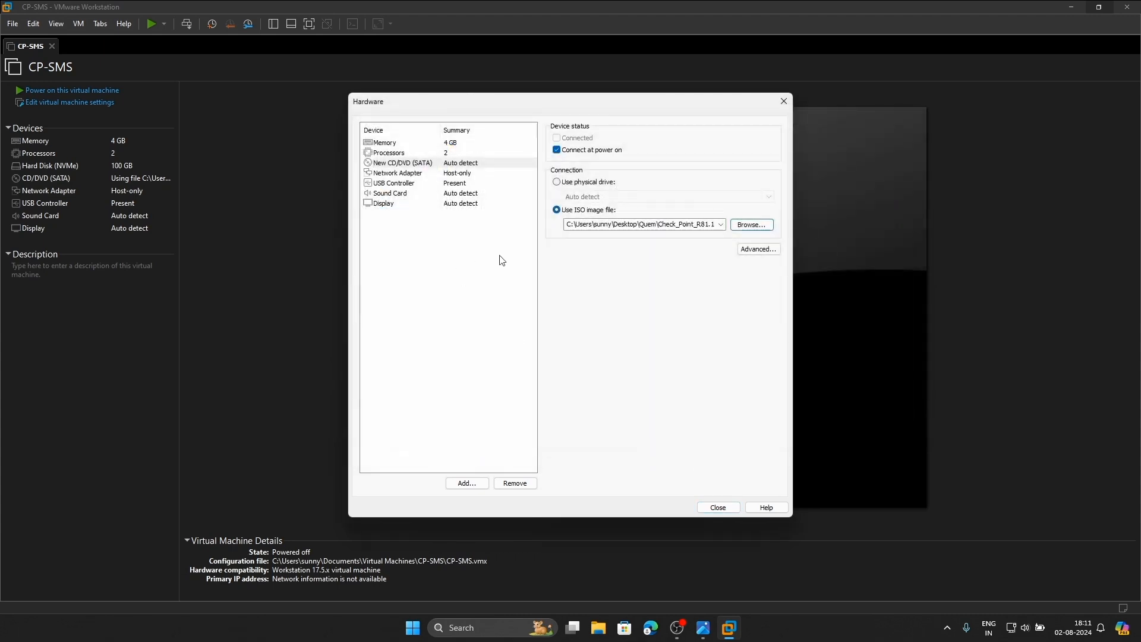
click(435, 175)
click(703, 627)
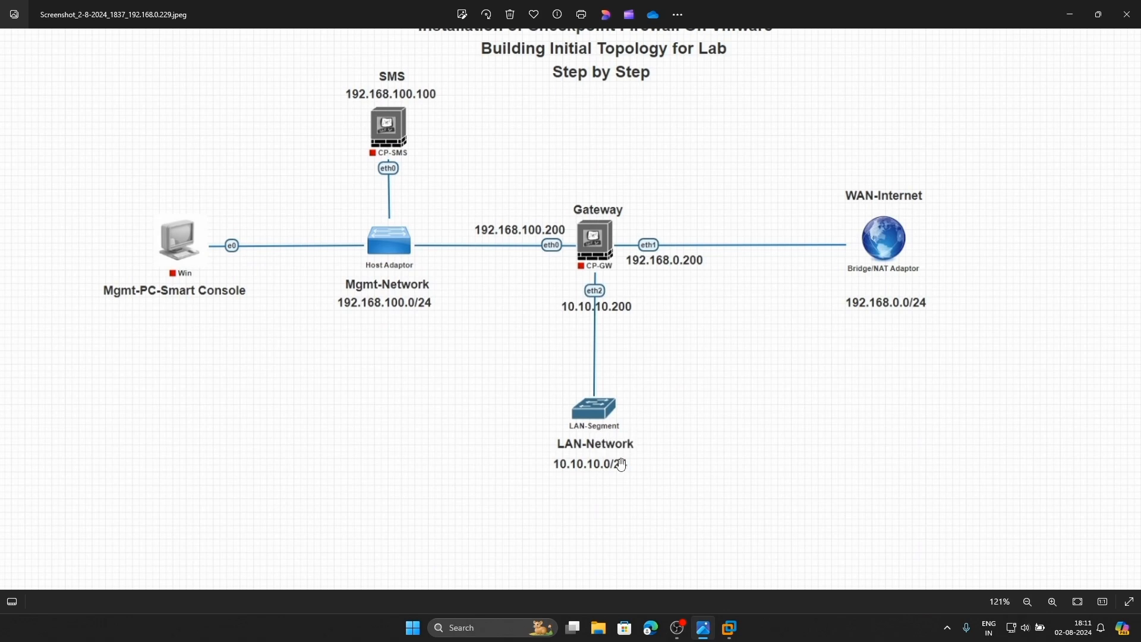
Add a second network adapter to CP-GW set to bridged networking
click(730, 631)
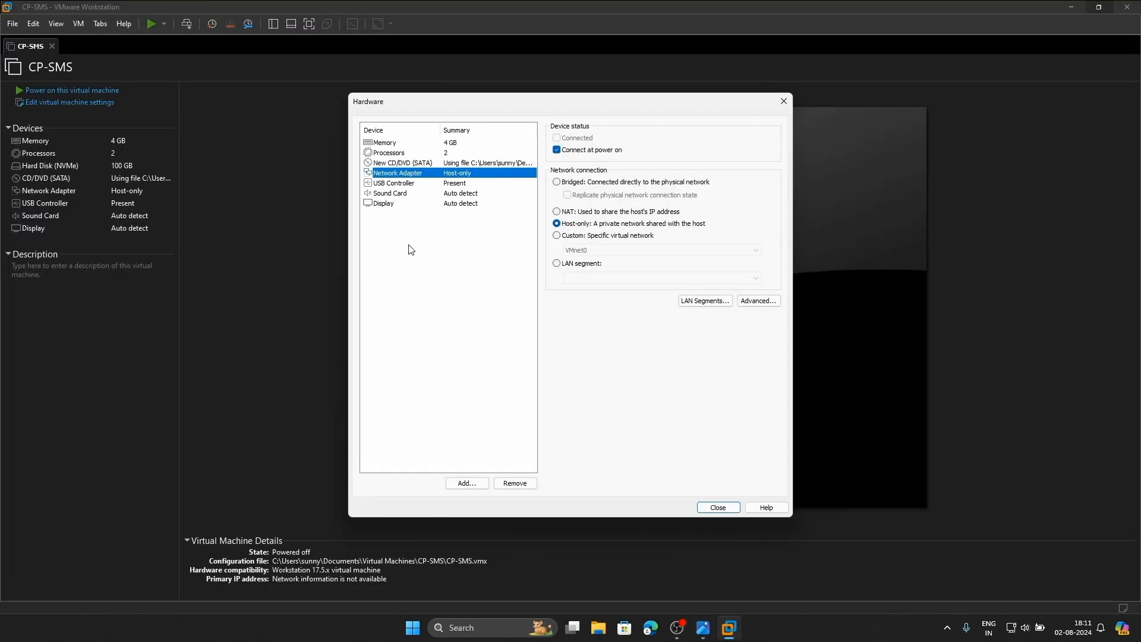
click(465, 481)
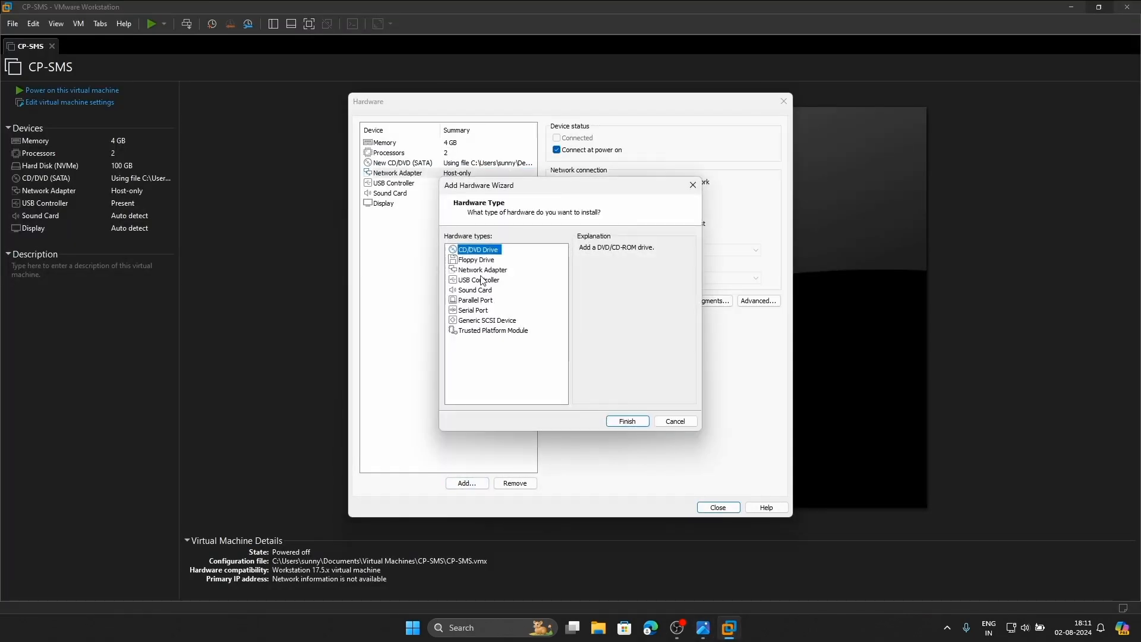
click(493, 271)
click(628, 422)
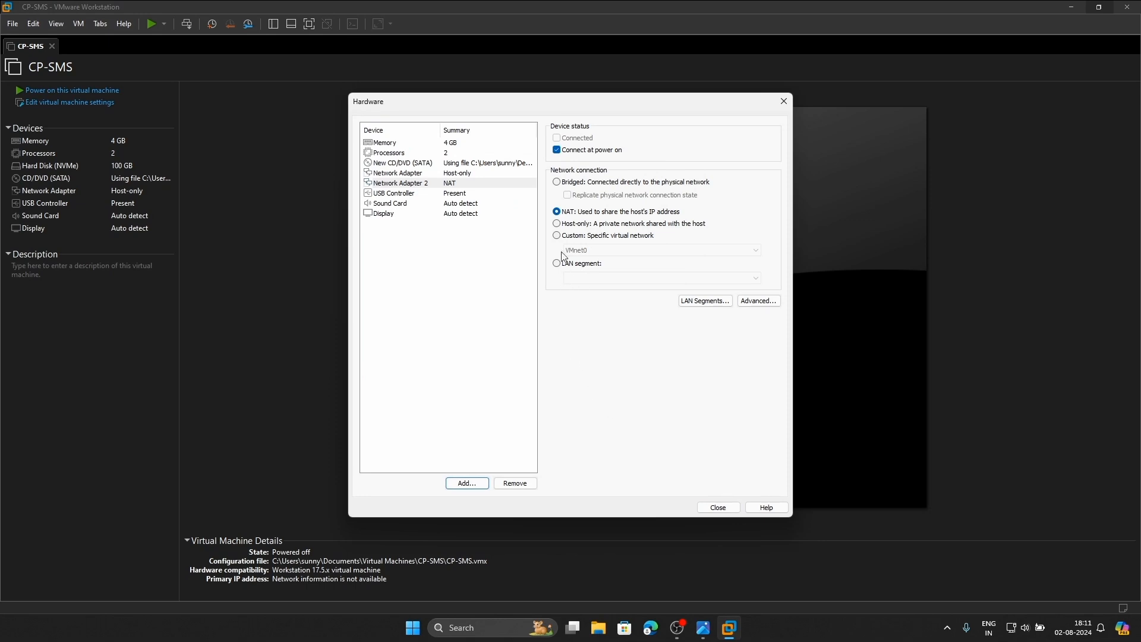
click(557, 182)
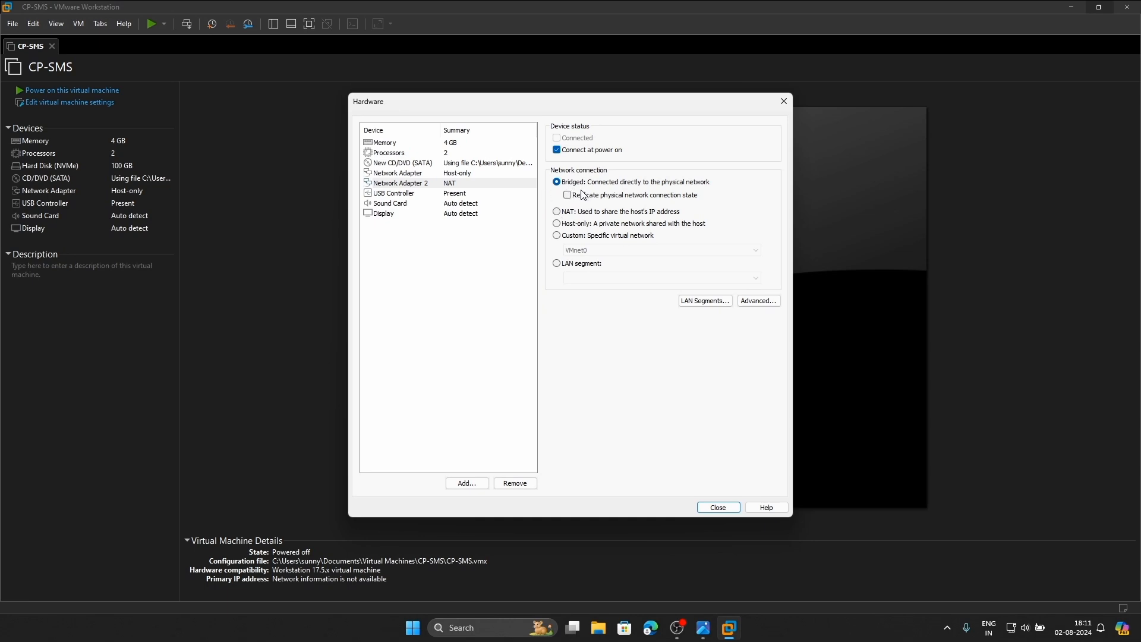
Add a third network adapter and switch it to a LAN segment connection
click(467, 482)
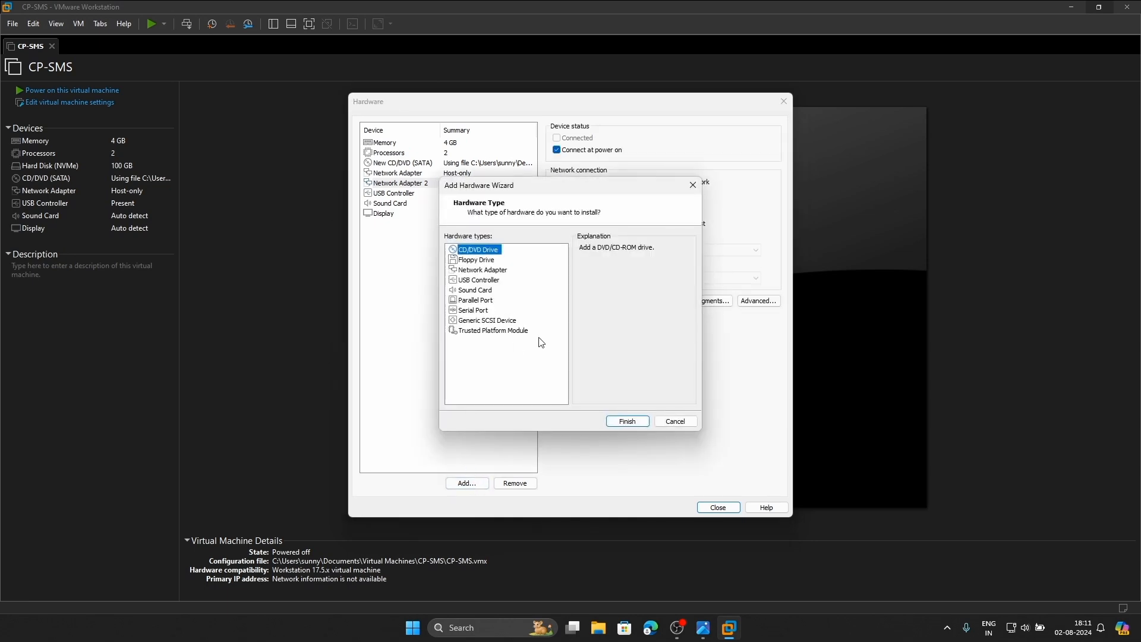
click(494, 270)
click(627, 422)
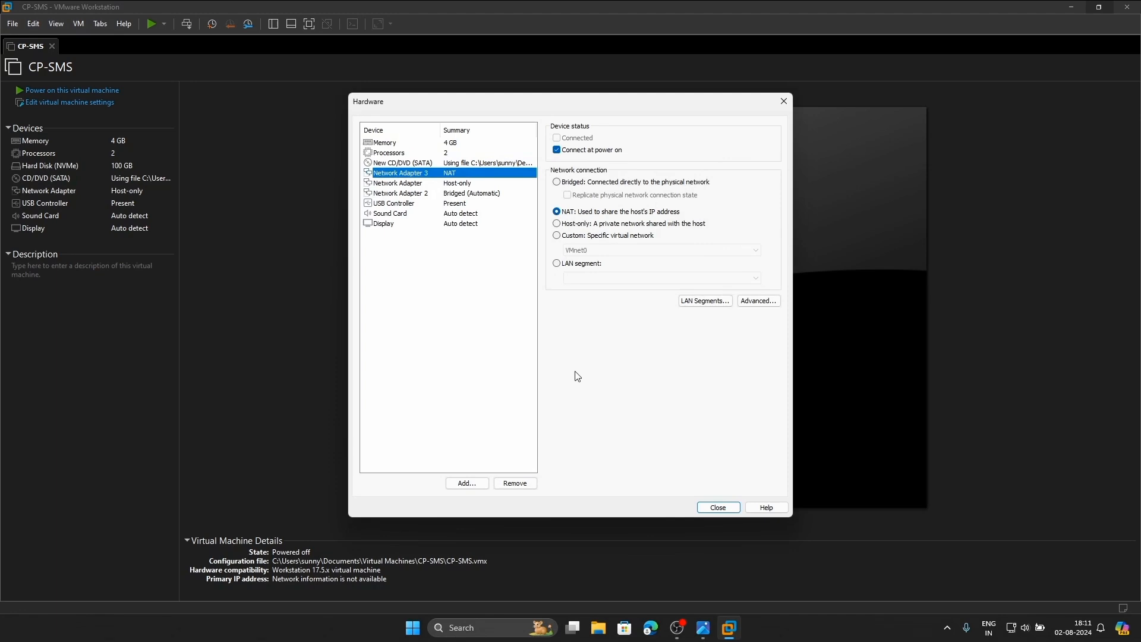
click(572, 263)
click(651, 278)
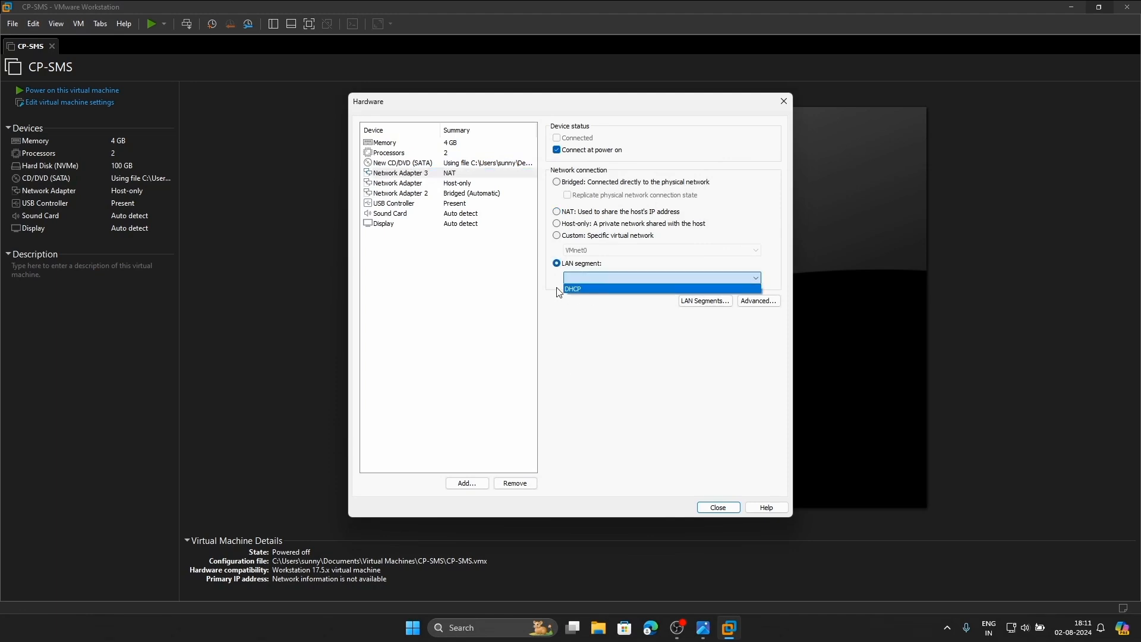
click(596, 279)
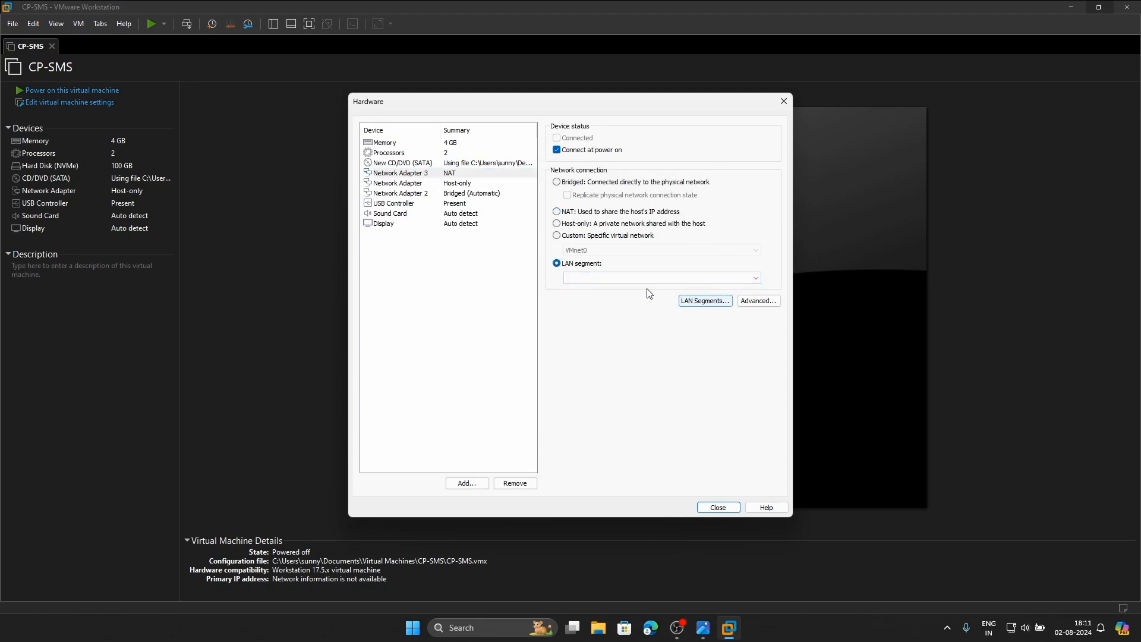
Create a global LAN segment named LAN, assign it to the third adapter, and close hardware settings
click(701, 301)
click(540, 361)
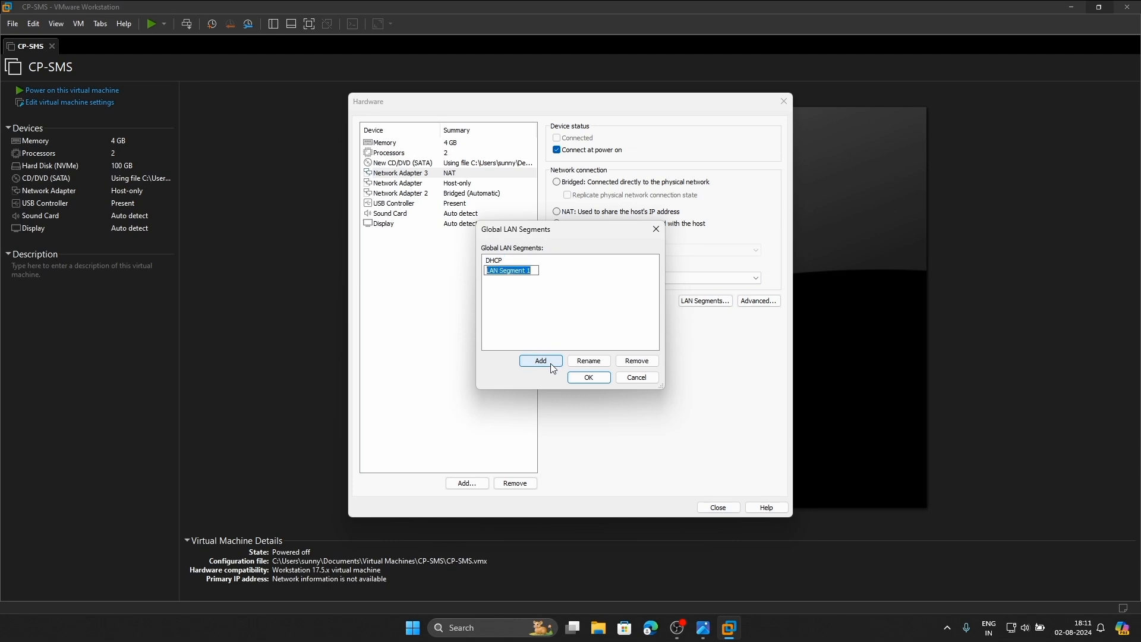
key(BackSpace)
key(Return)
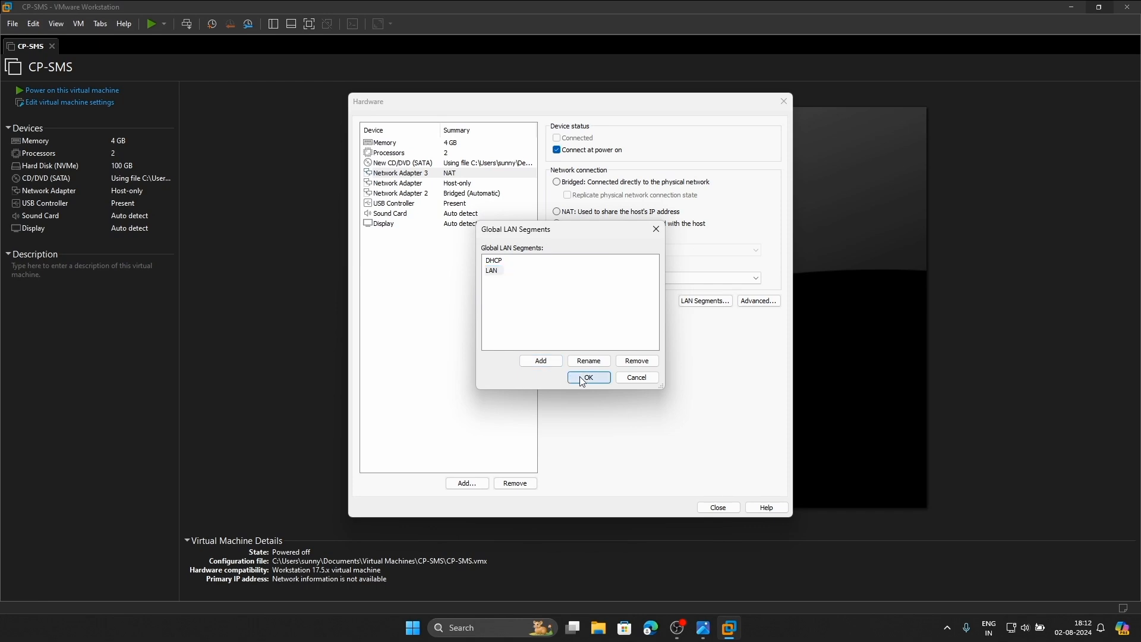
click(587, 377)
click(585, 278)
click(580, 297)
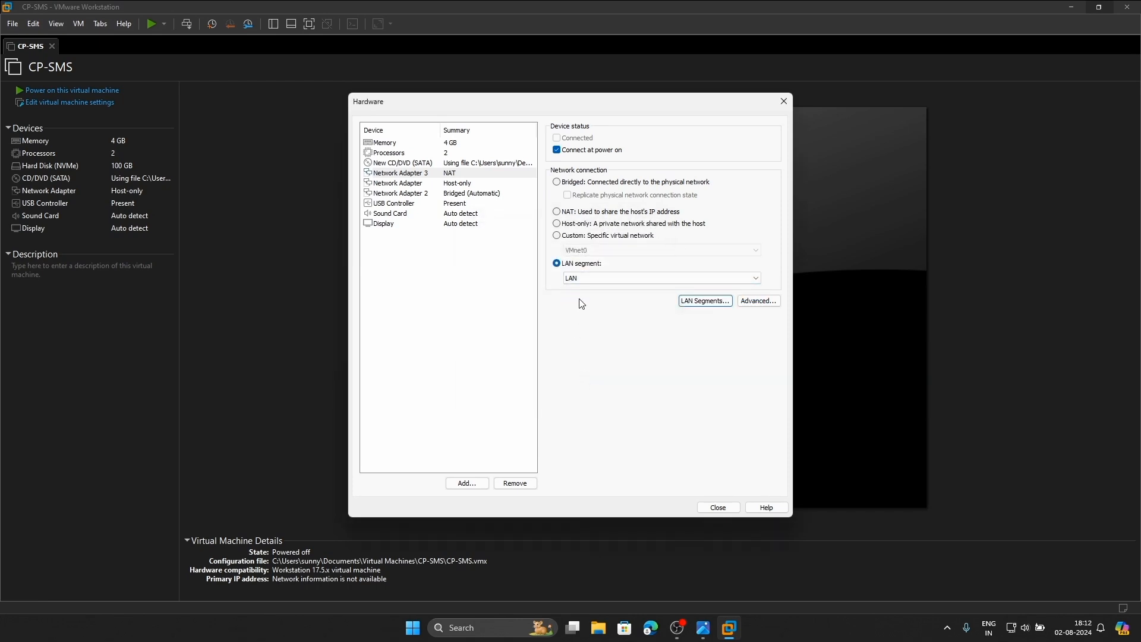
click(708, 507)
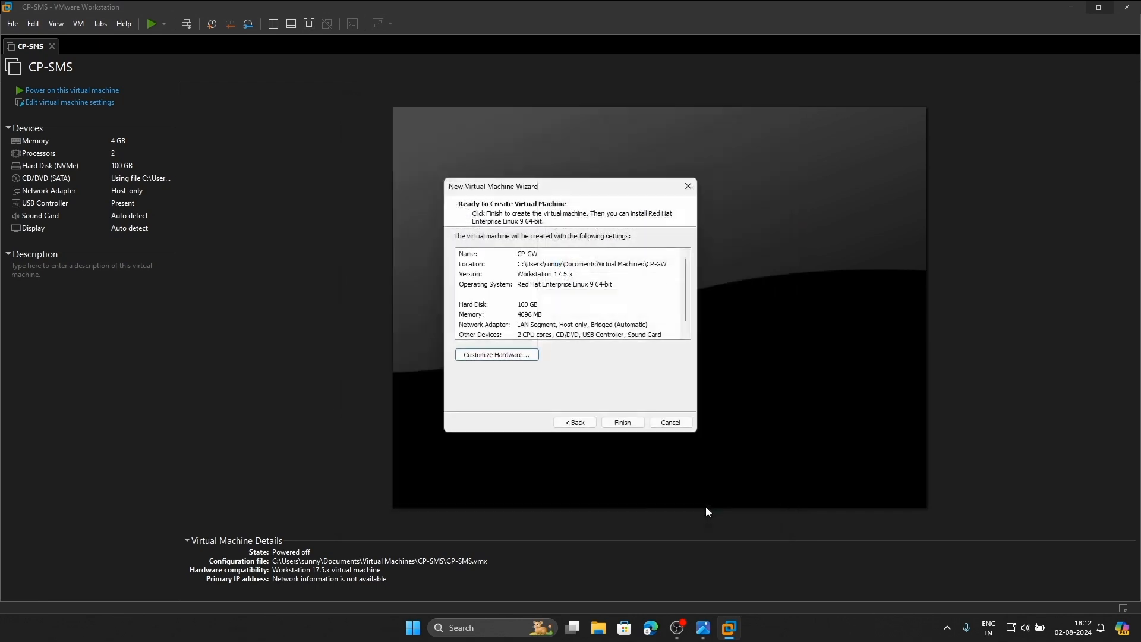
Finish creating CP-GW and open its settings to review the bridged and LAN segment adapters
click(624, 423)
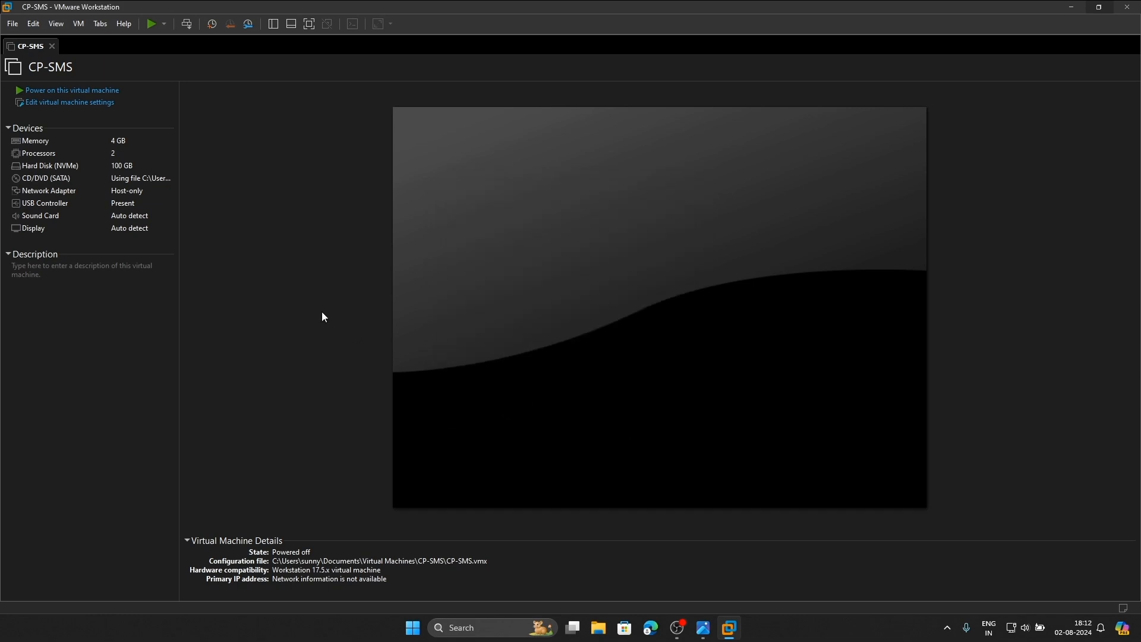
double_click(129, 191)
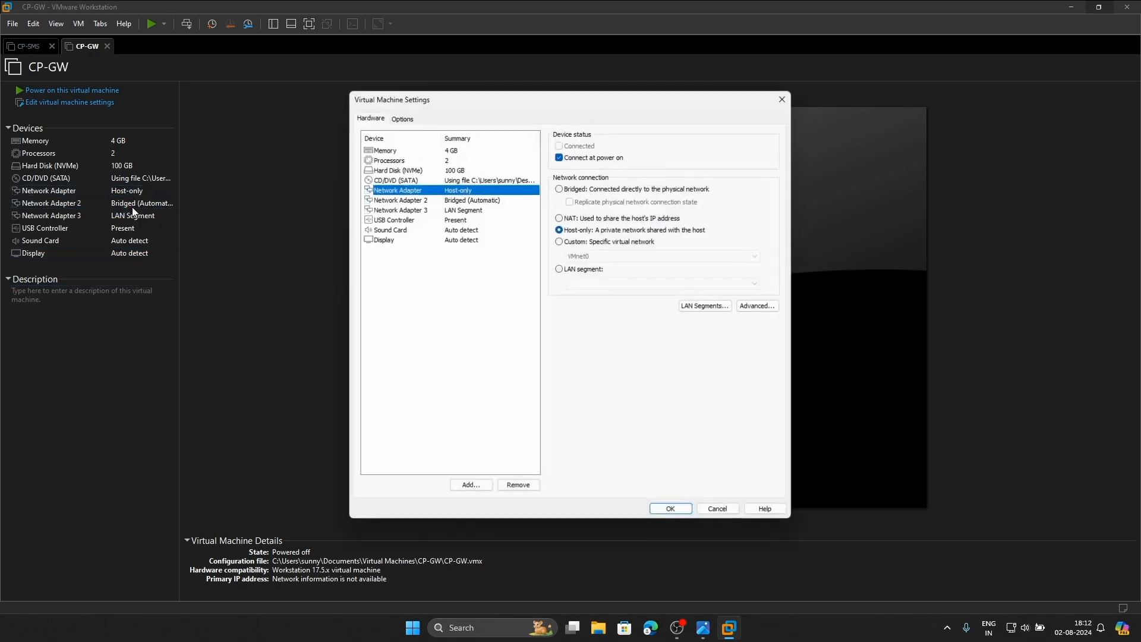
click(460, 199)
click(462, 209)
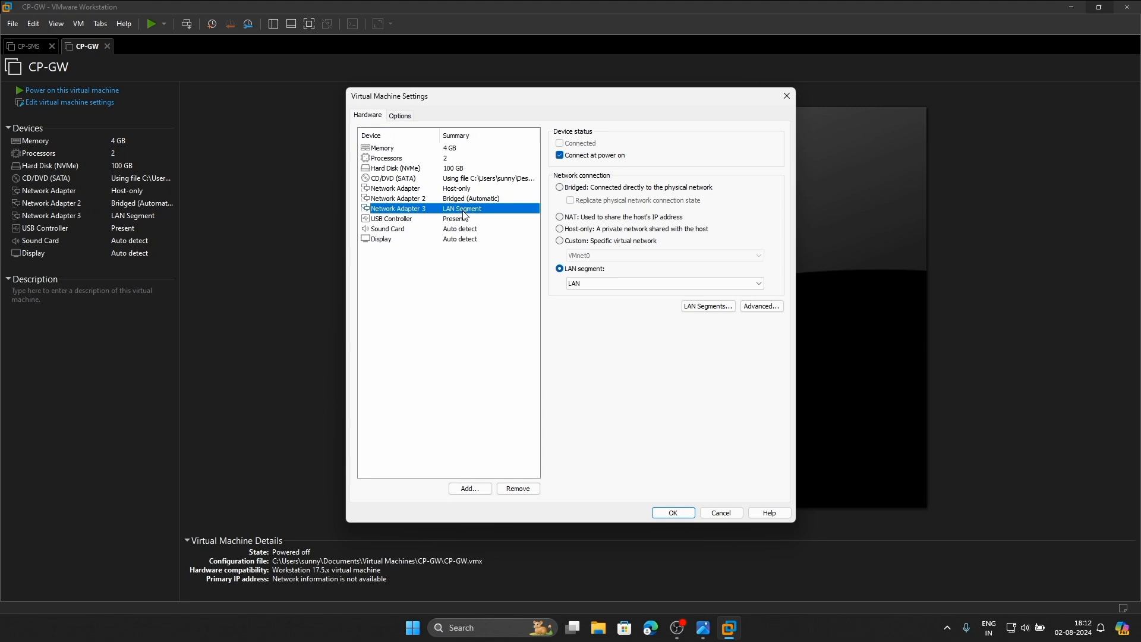
Check the host-only, bridged and LAN segment adapters against the topology diagram, then close settings
click(703, 627)
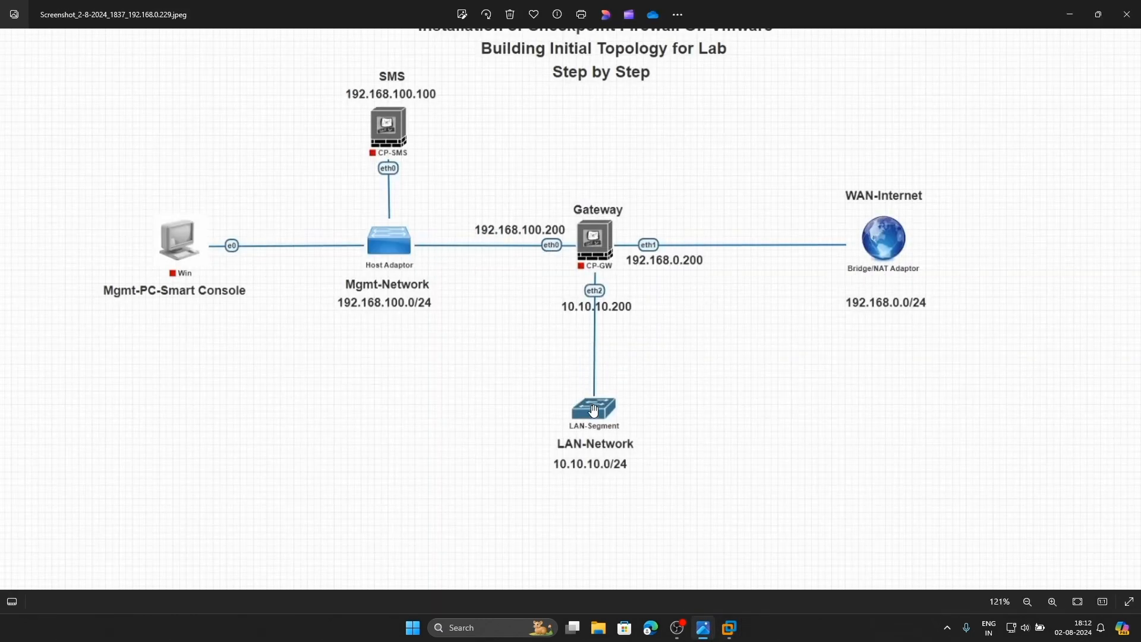
mouse_move(730, 631)
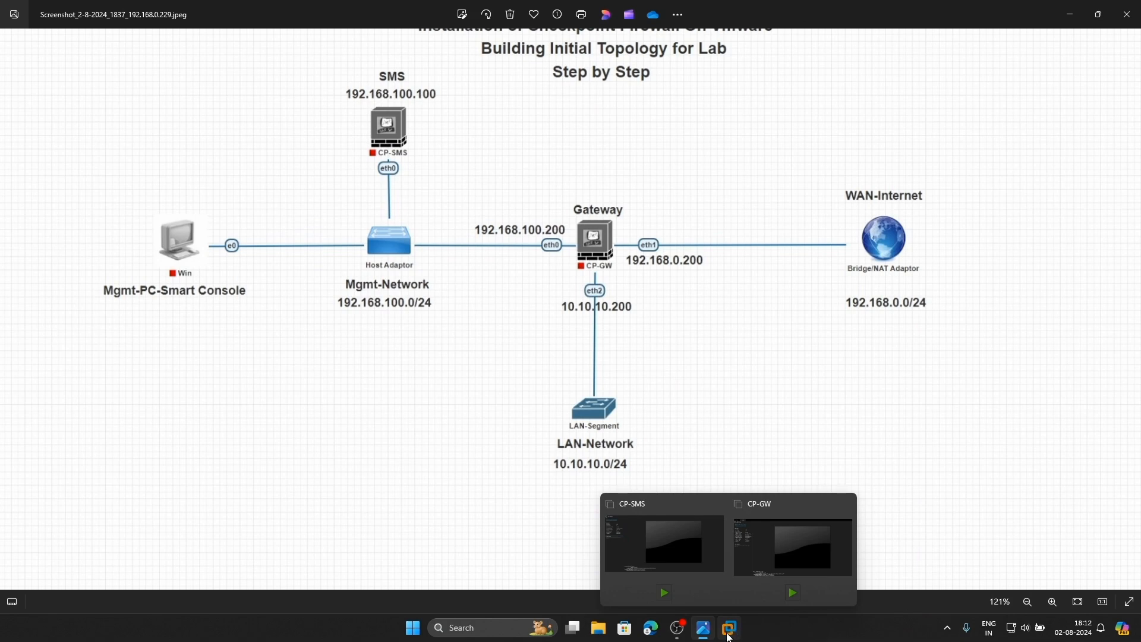
click(781, 561)
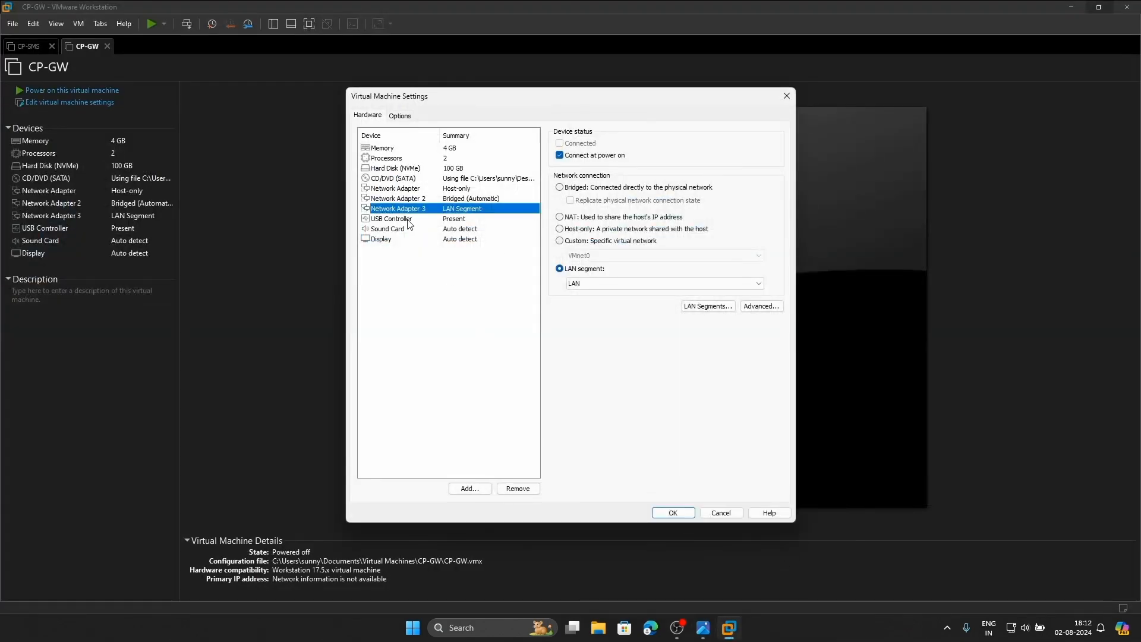
click(403, 191)
click(457, 201)
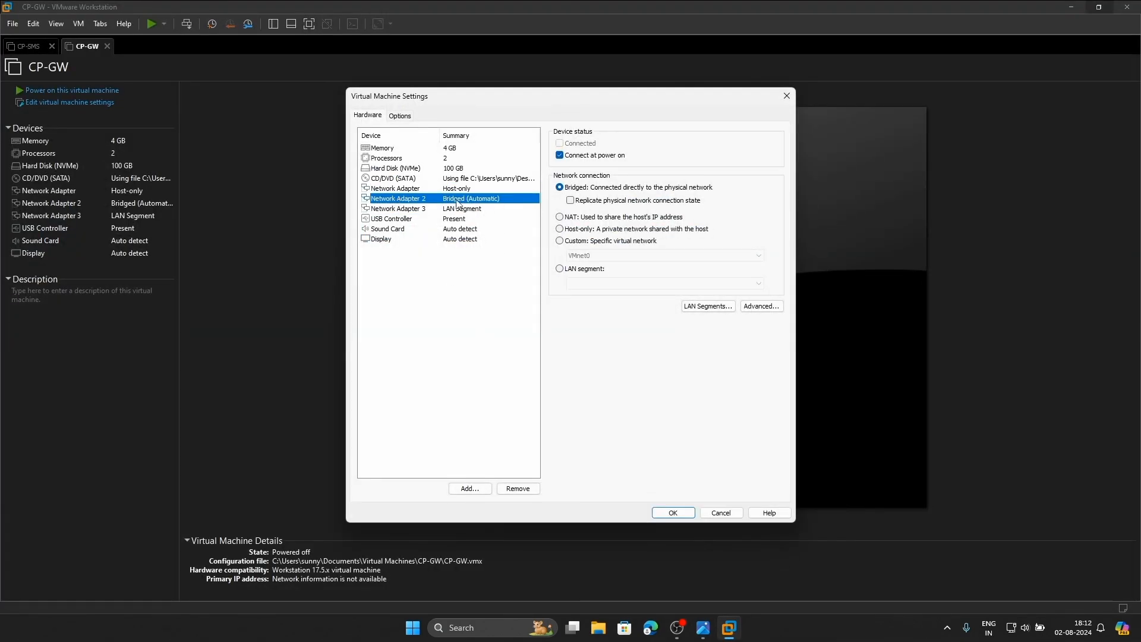
click(406, 209)
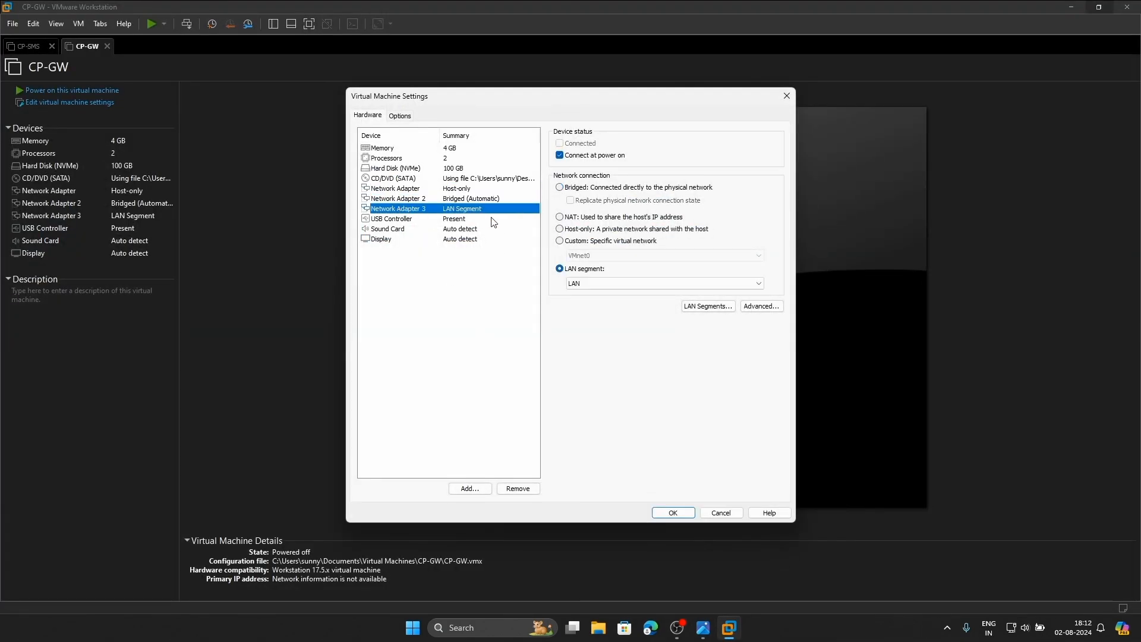
click(669, 514)
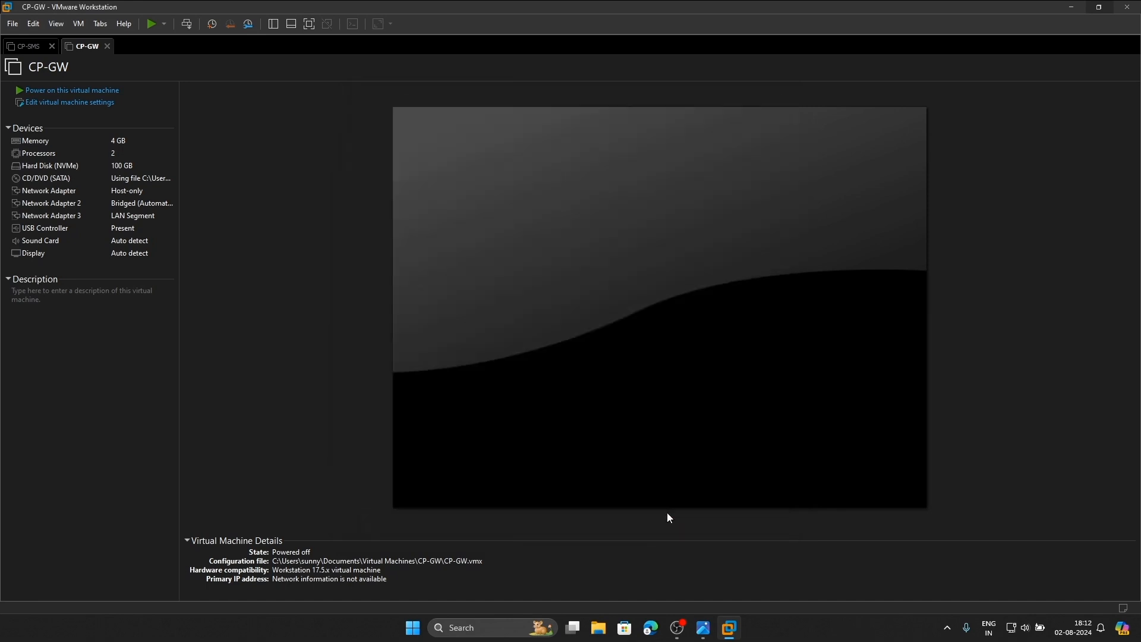
Power on CP-SMS and boot the GAIA - UEFI installation entry to the Gaia R81.20 installer
click(30, 51)
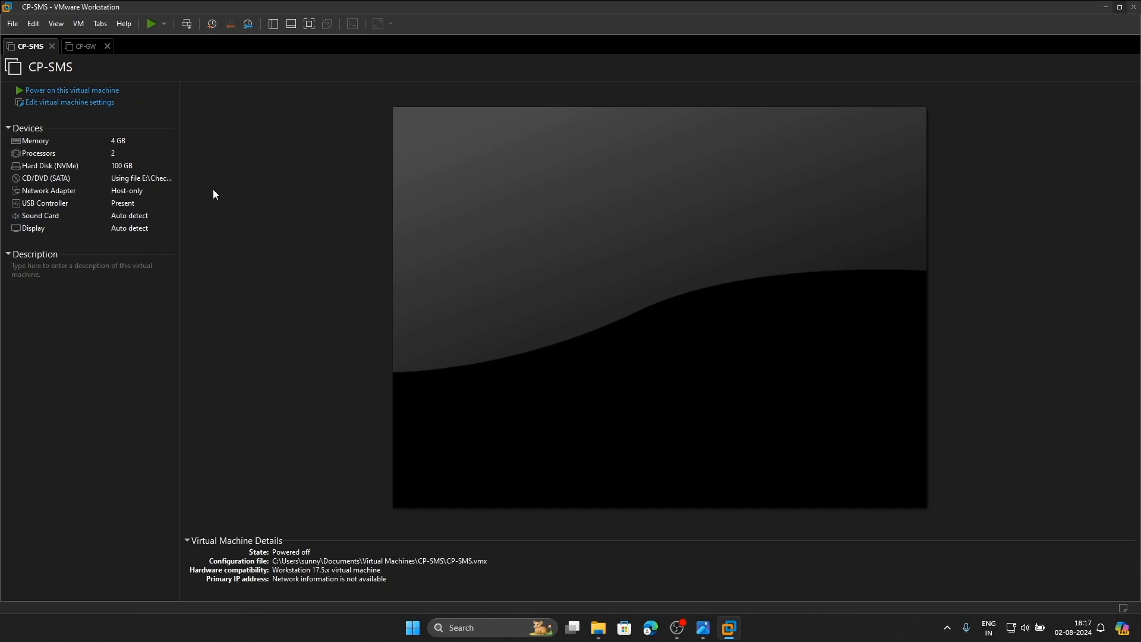
click(79, 90)
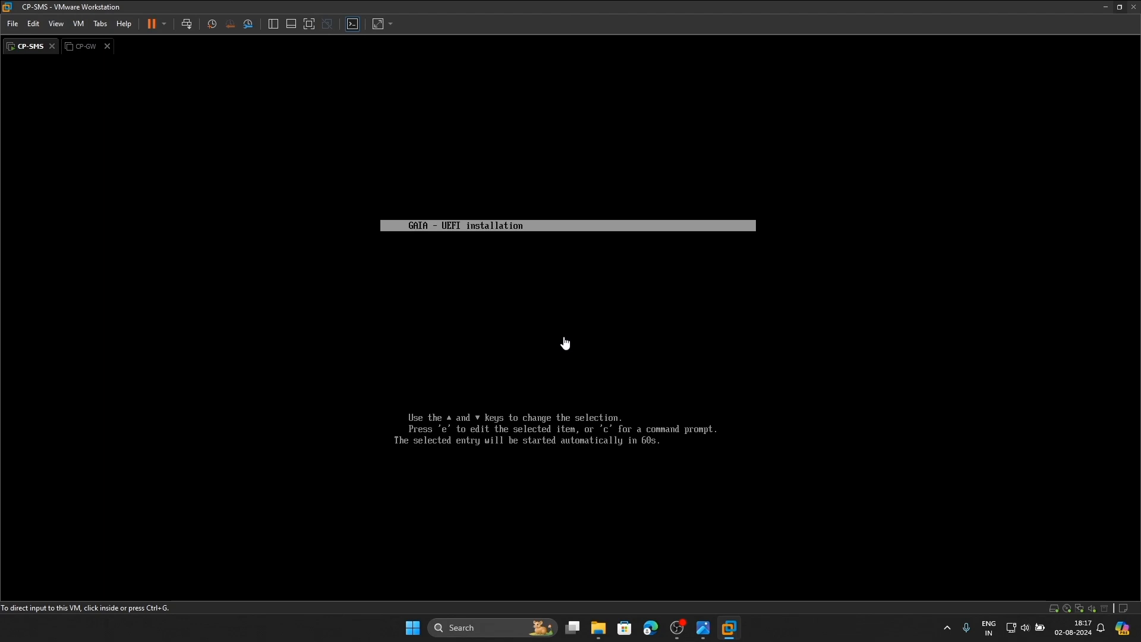
click(565, 344)
key(Return)
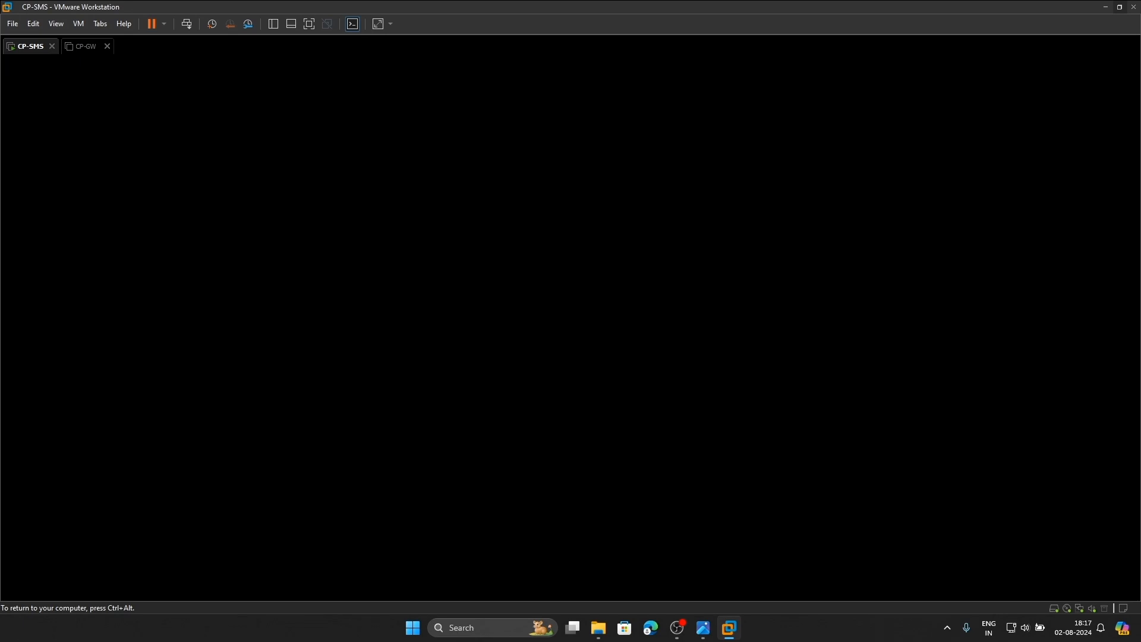
key(ctrl+alt)
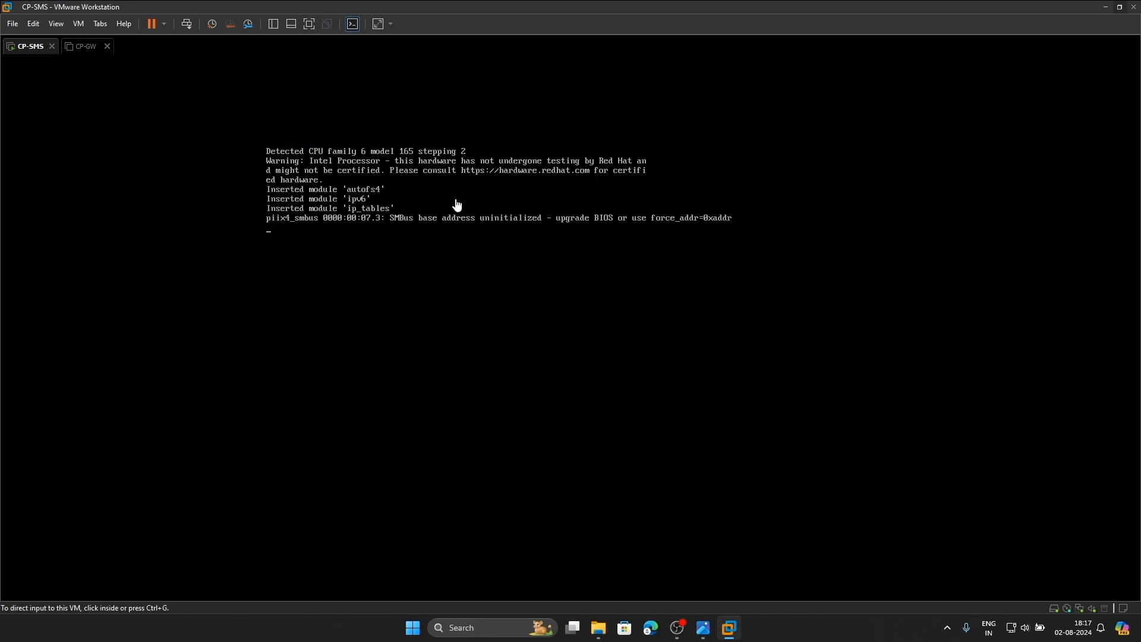
click(703, 627)
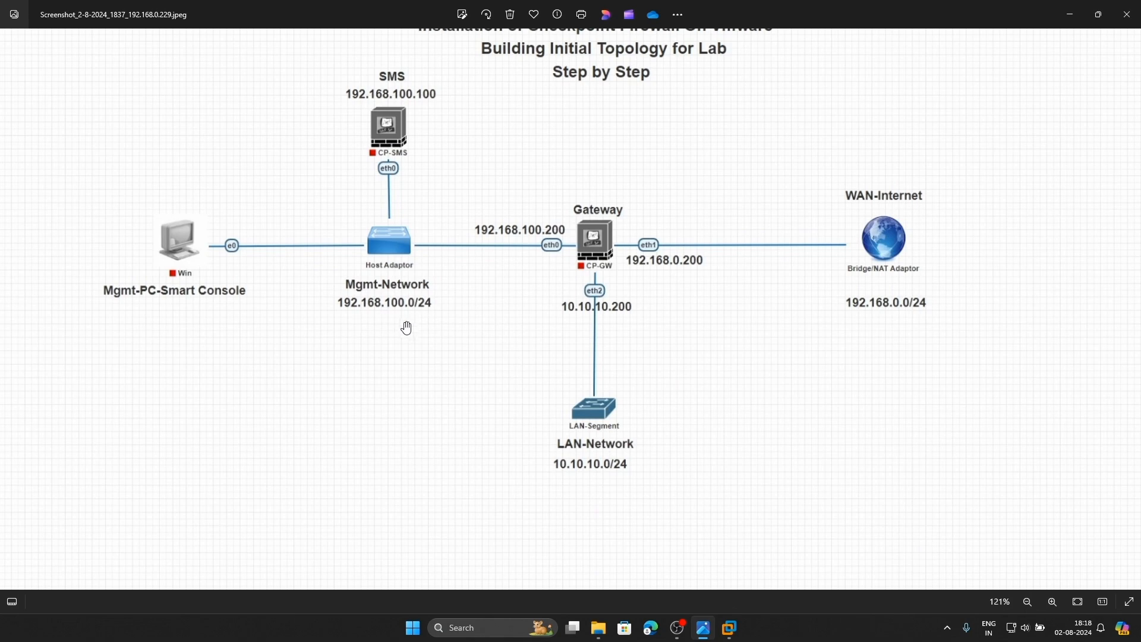
mouse_move(730, 627)
click(624, 536)
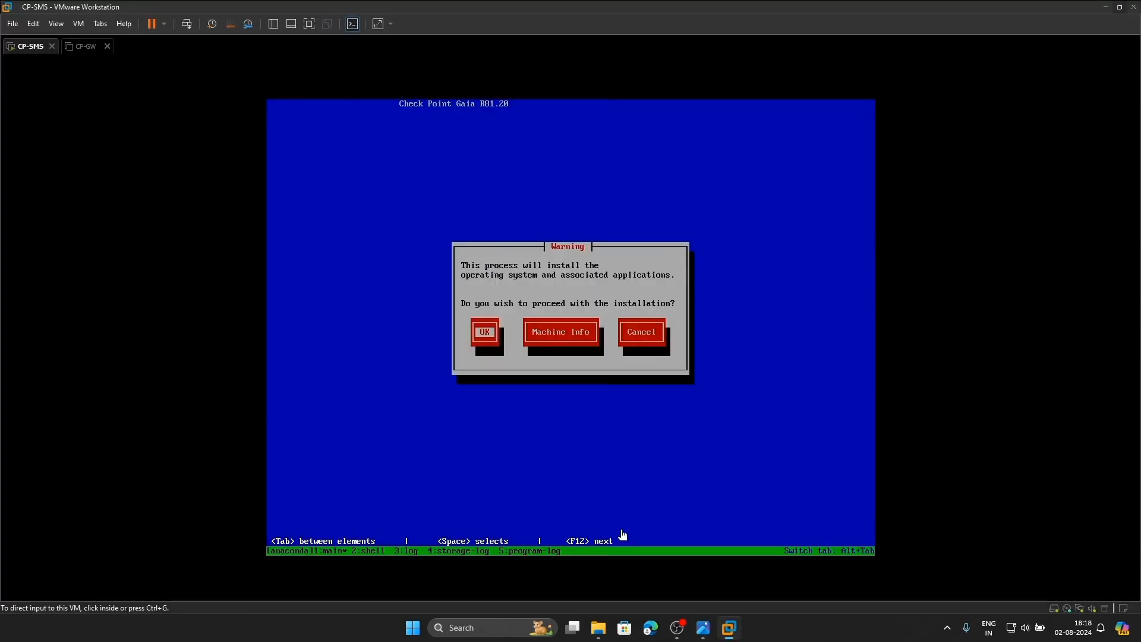
click(33, 24)
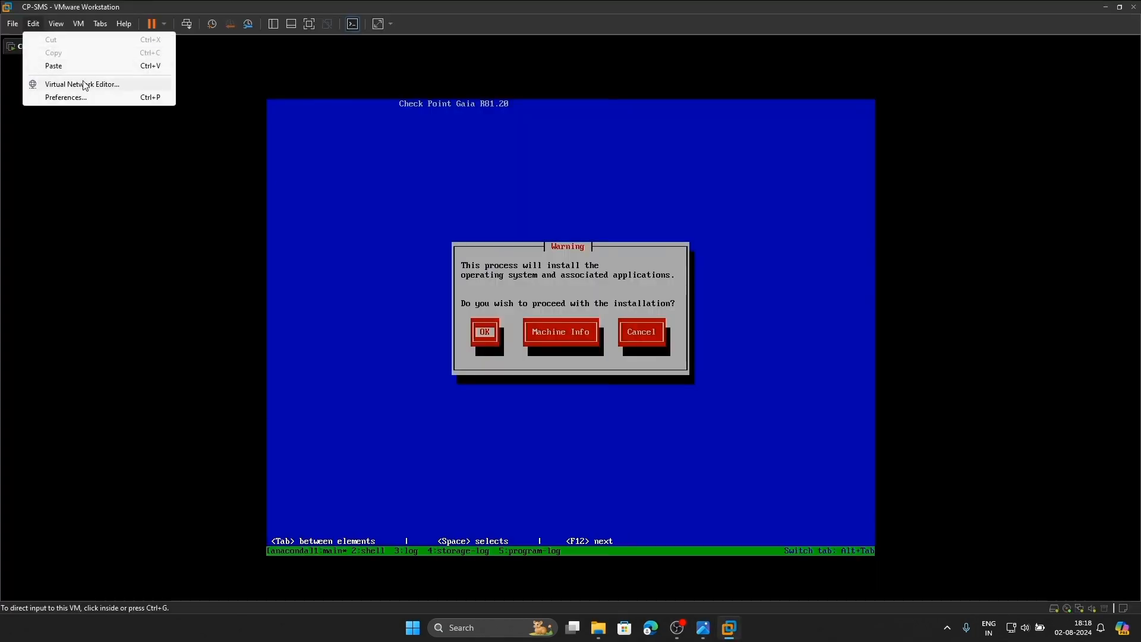
click(113, 86)
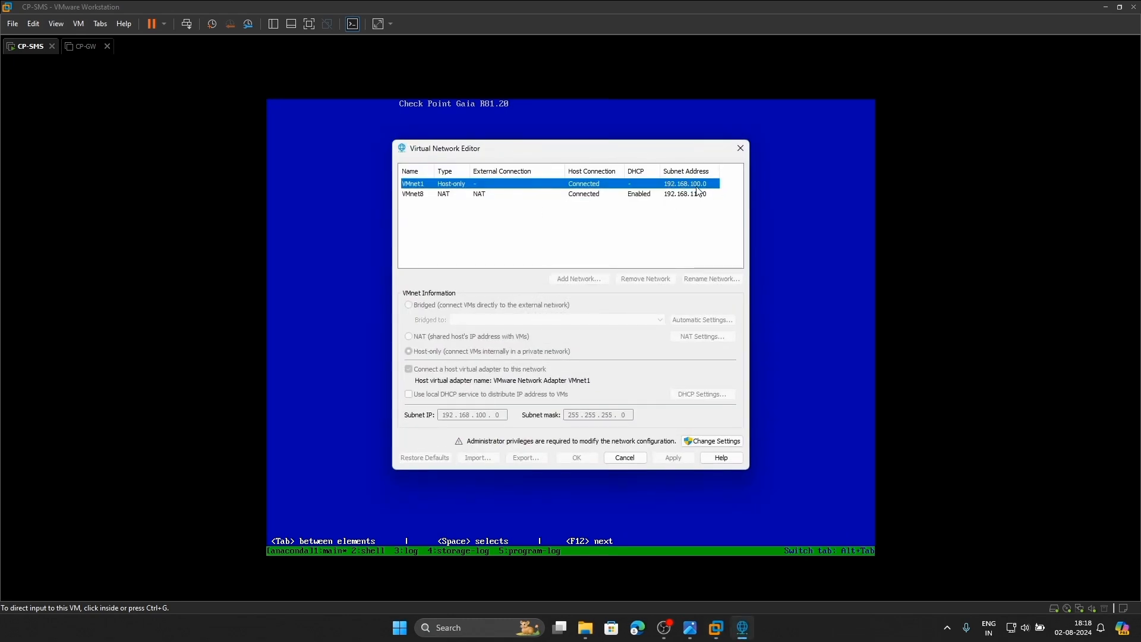
click(689, 627)
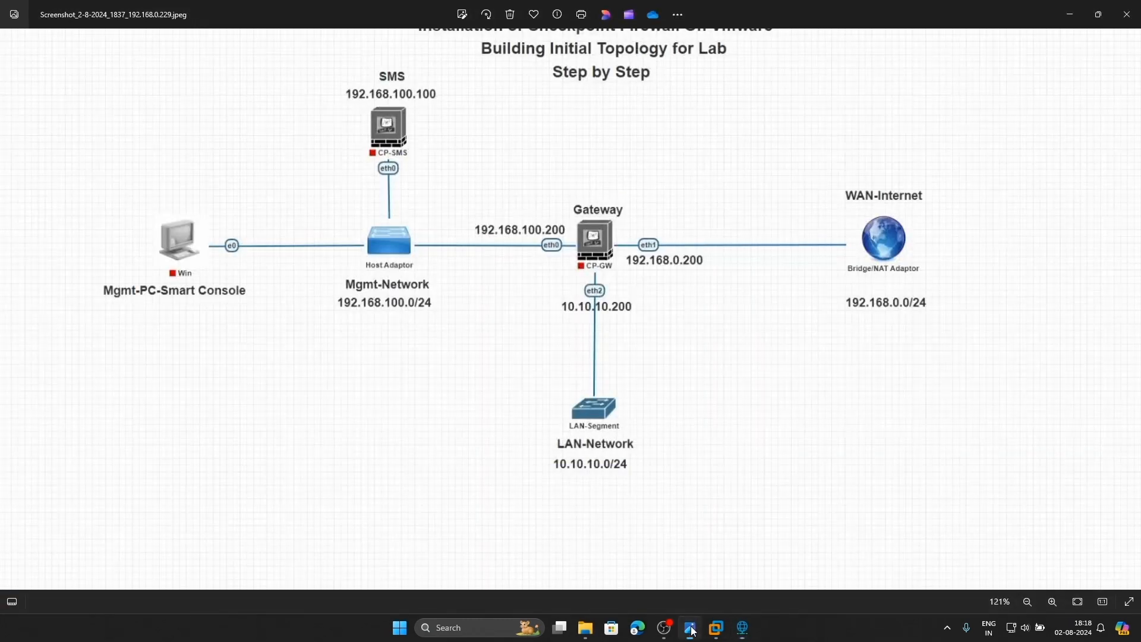
click(742, 627)
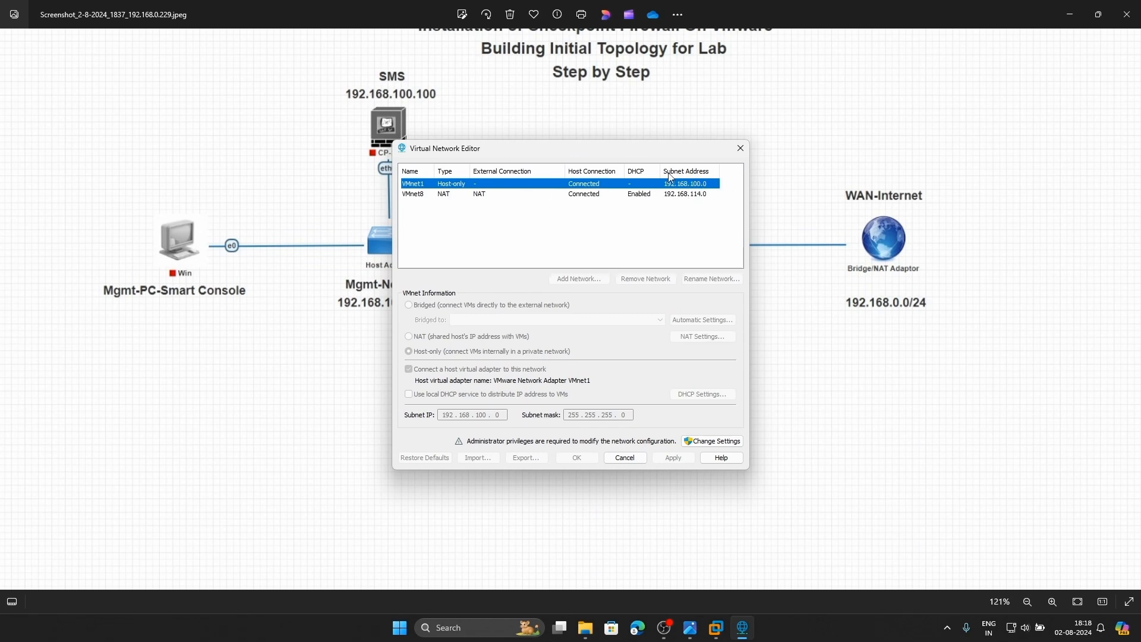
click(740, 148)
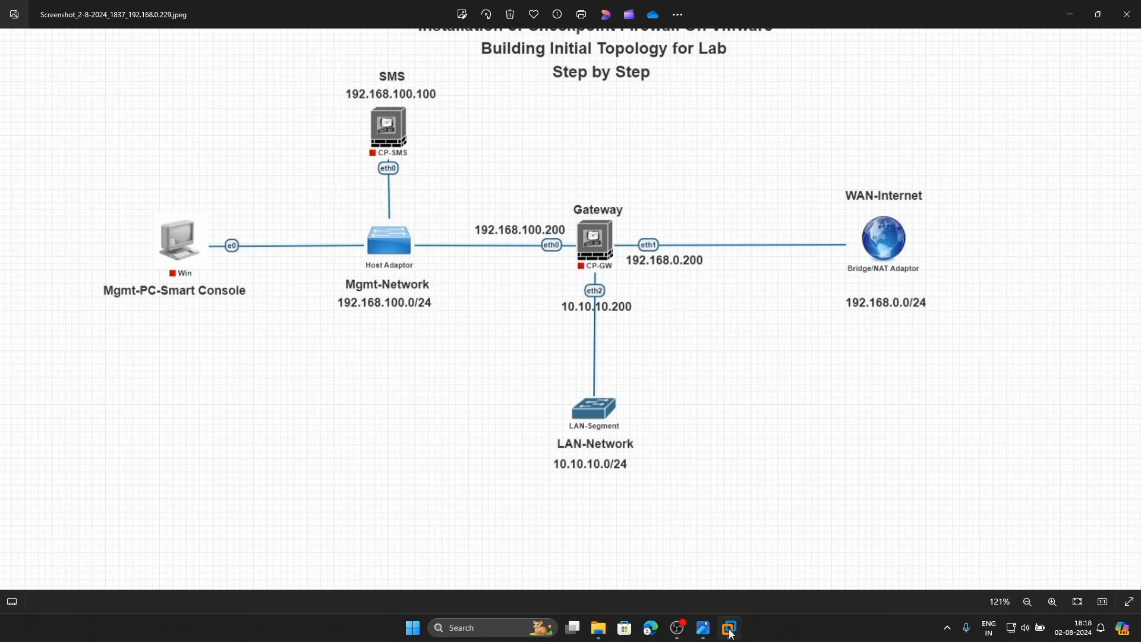
mouse_move(731, 633)
click(664, 549)
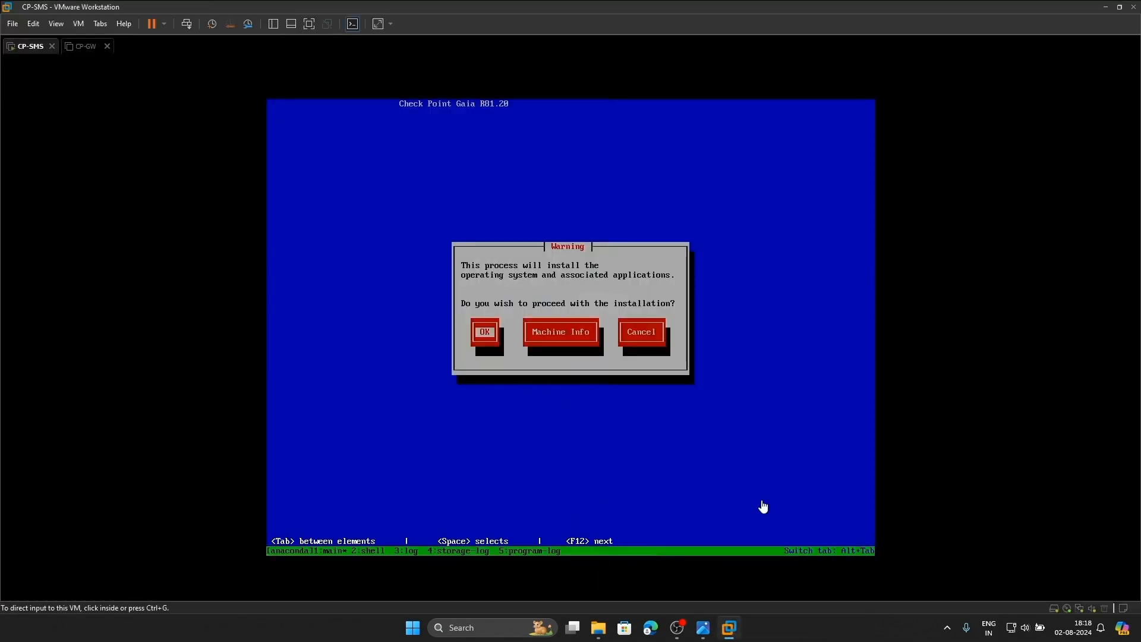
Proceed with the Gaia installation and keep the US keyboard layout
click(535, 344)
key(Return)
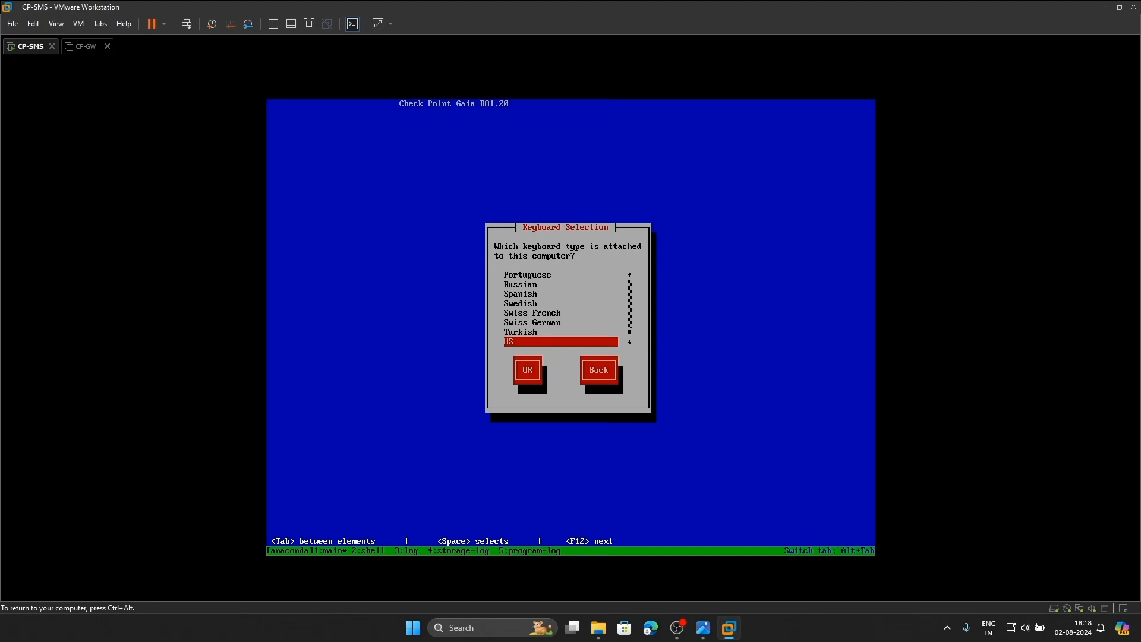
key(Return)
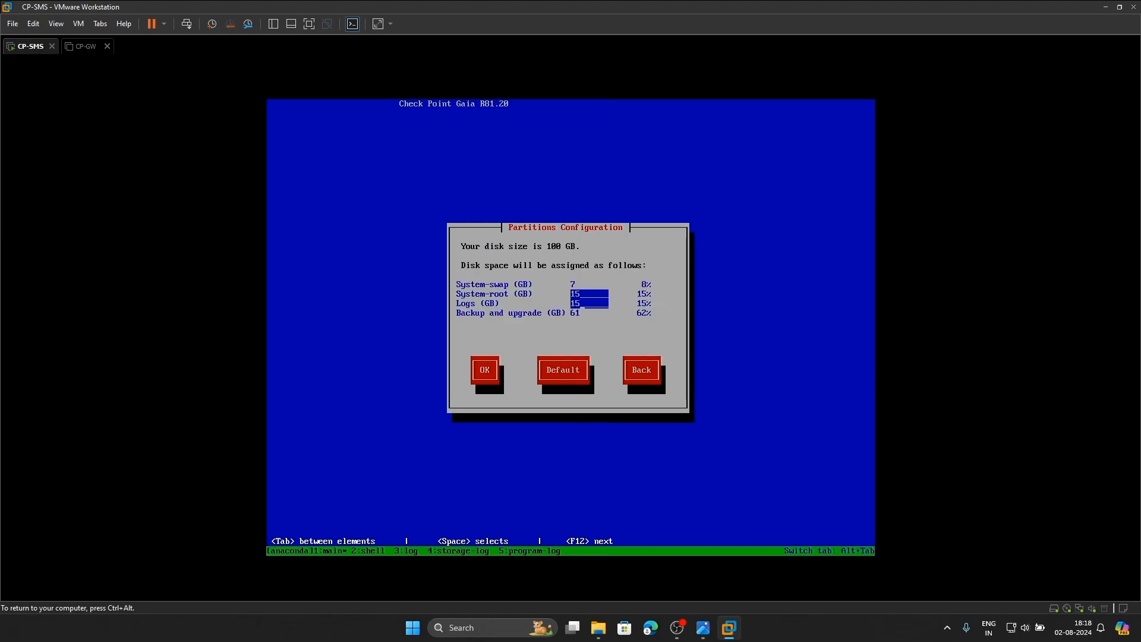
Set the Logs partition to 30 GB, leaving 46 GB for backup, and accept the partitions
key(Tab)
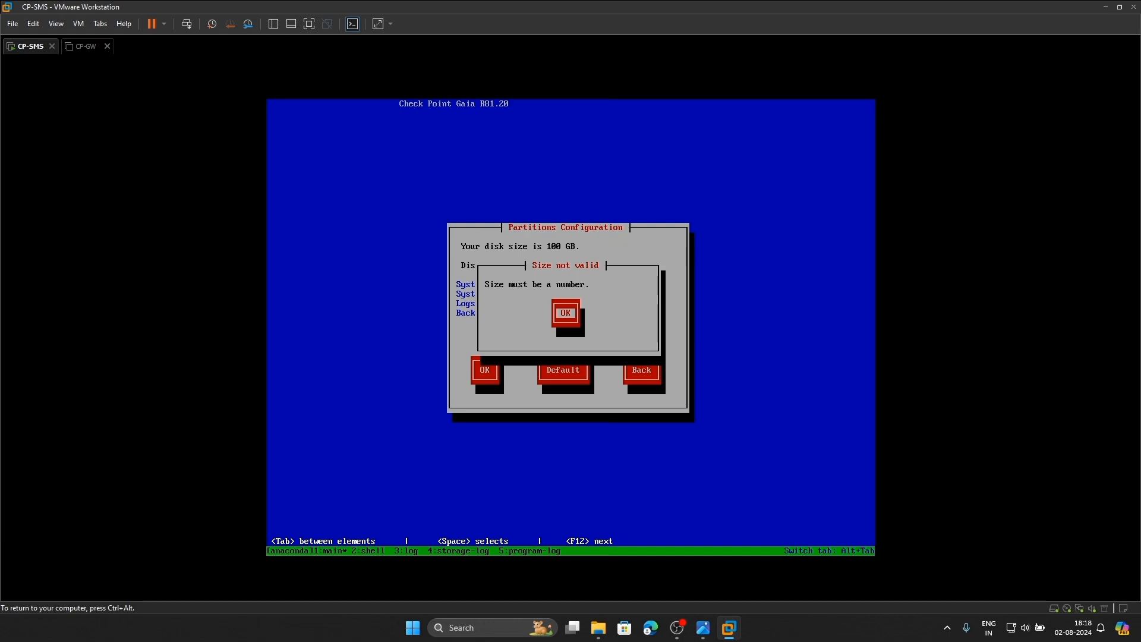
key(Return)
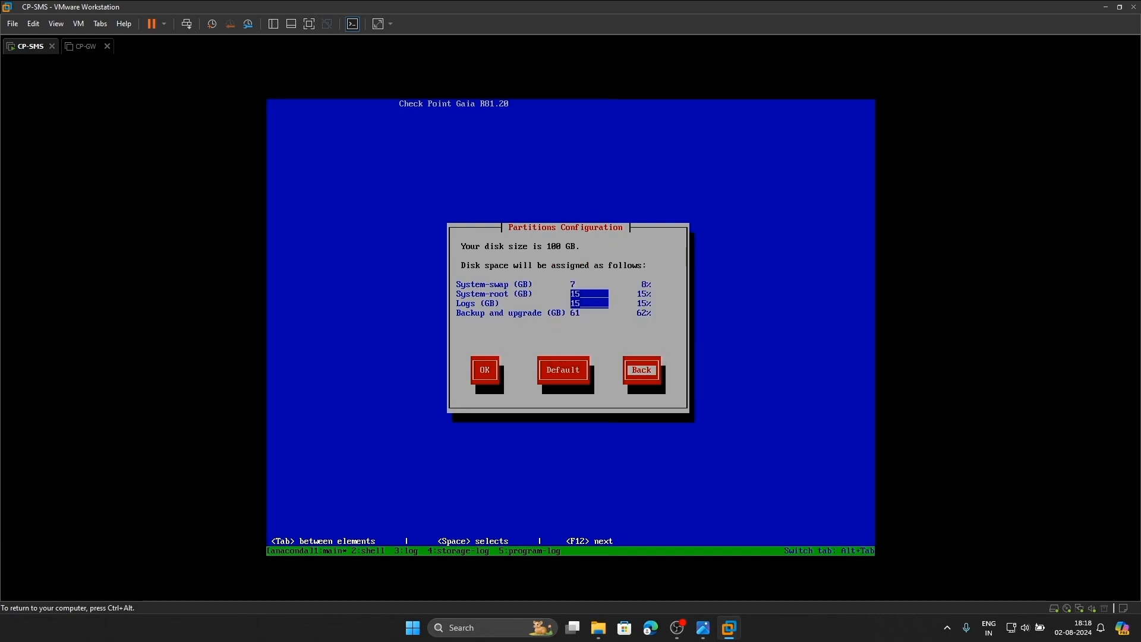
key(shift+Tab)
key(shift+Tab)
key(shift+Tab)
text(3)
key(Tab)
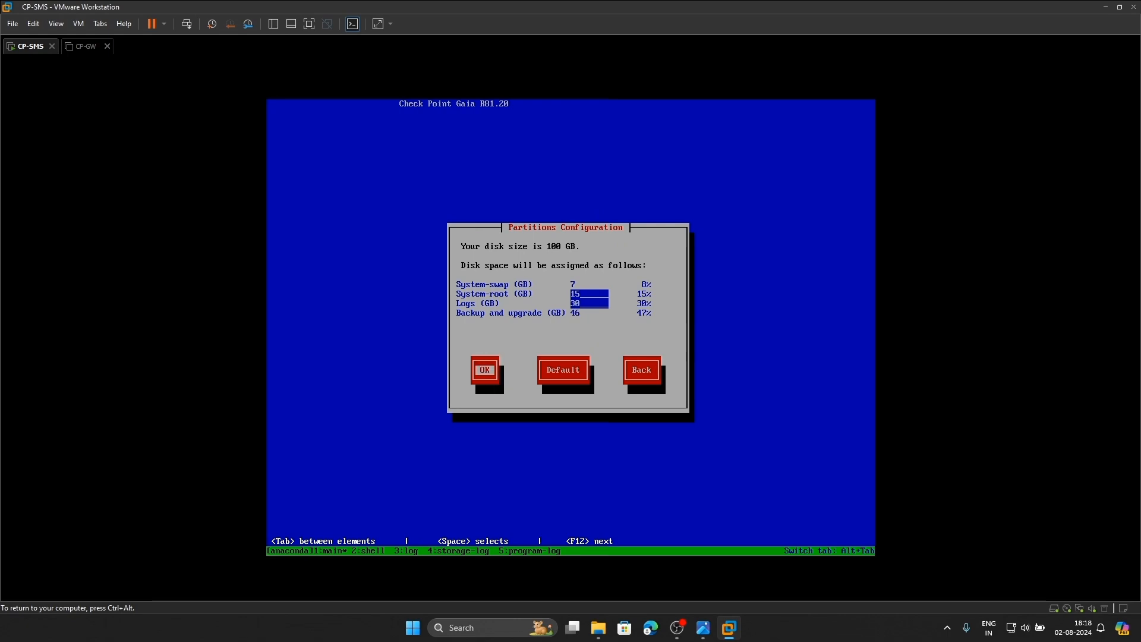
key(Return)
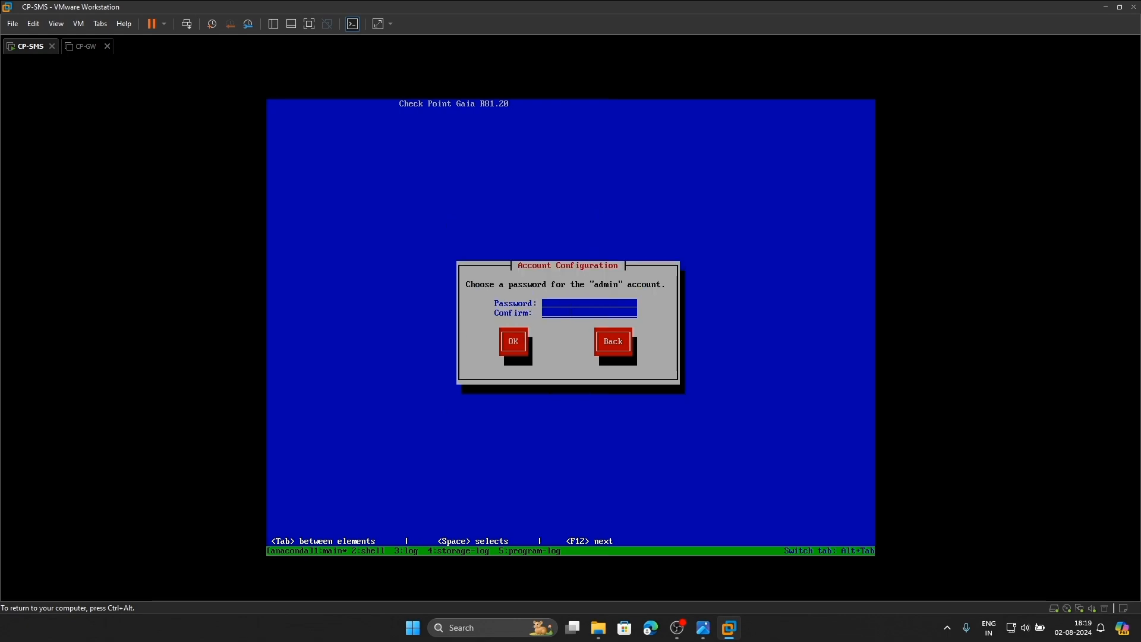
Enter and confirm CP-SMS's admin and maintenance-mode passwords
text(****)
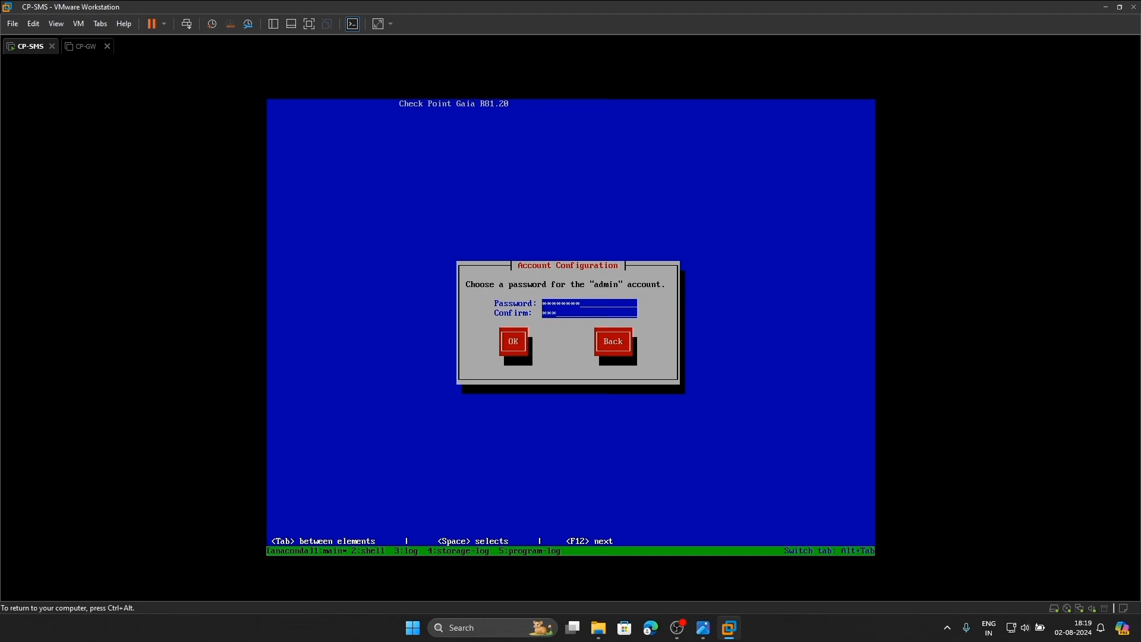
text(*****)
key(Tab)
key(Return)
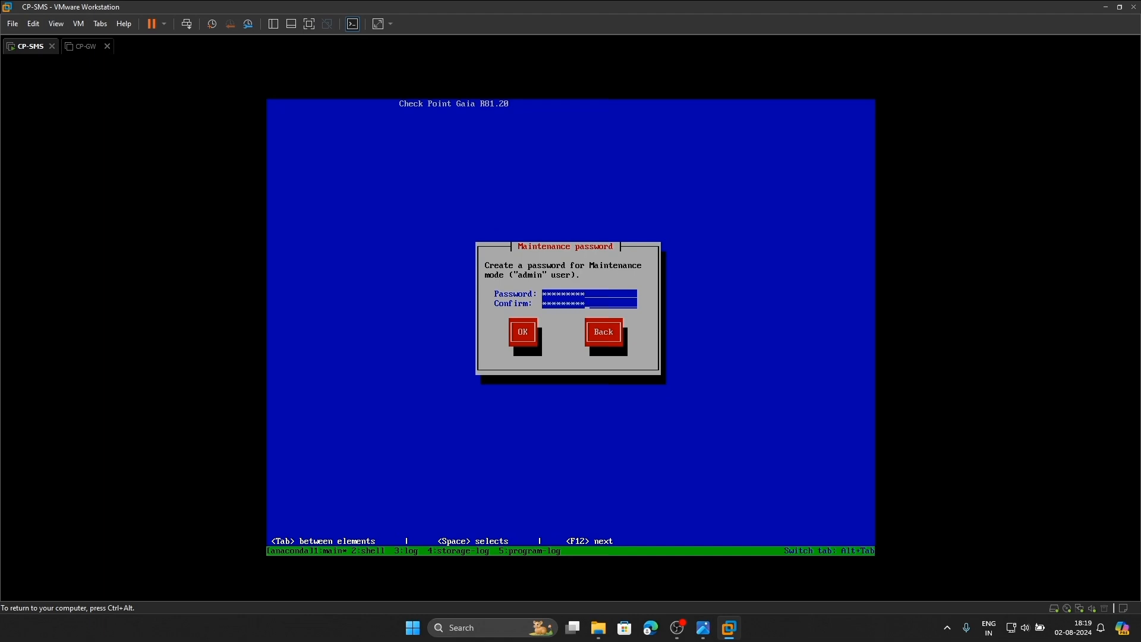
key(Tab)
key(Return)
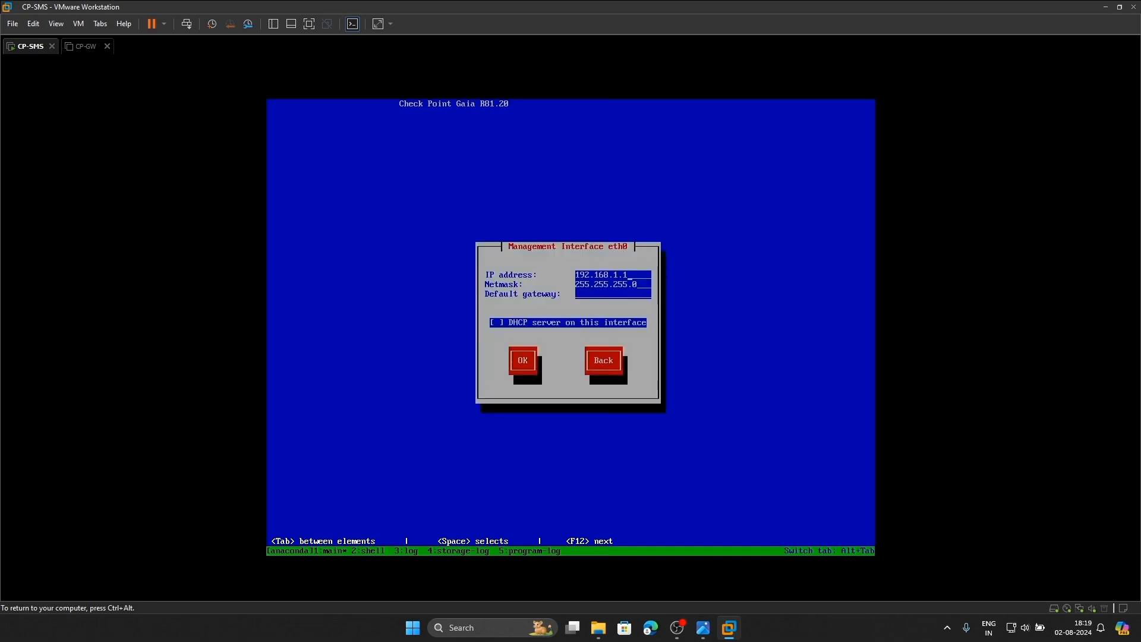
Check the host-only network's subnet and the lab topology diagram, then return to CP-SMS
key(ctrl+alt)
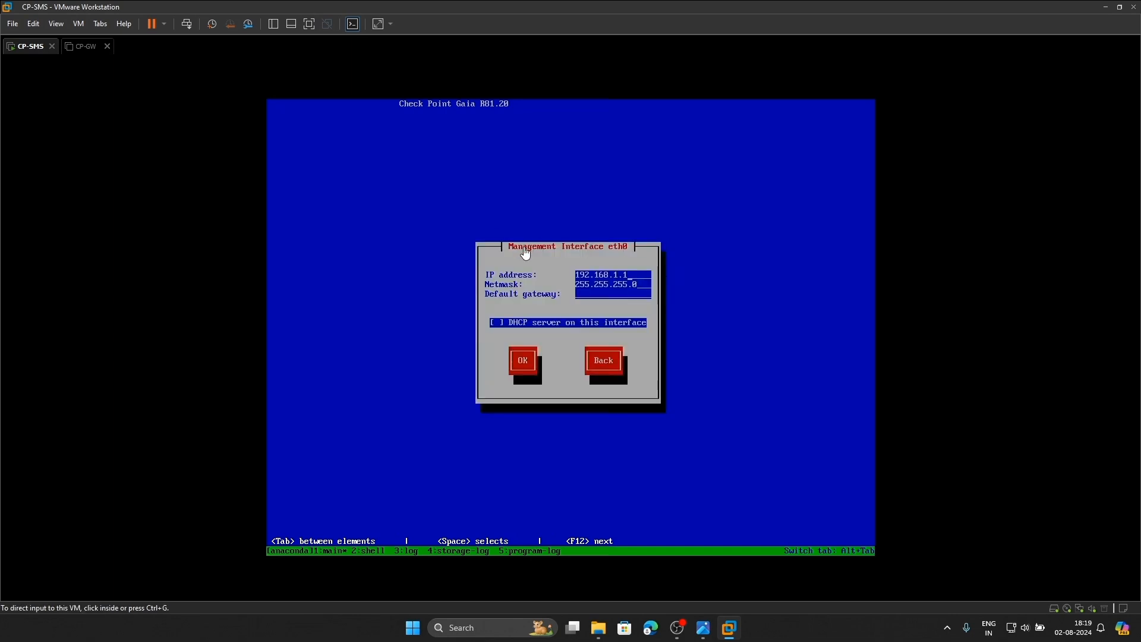
click(32, 25)
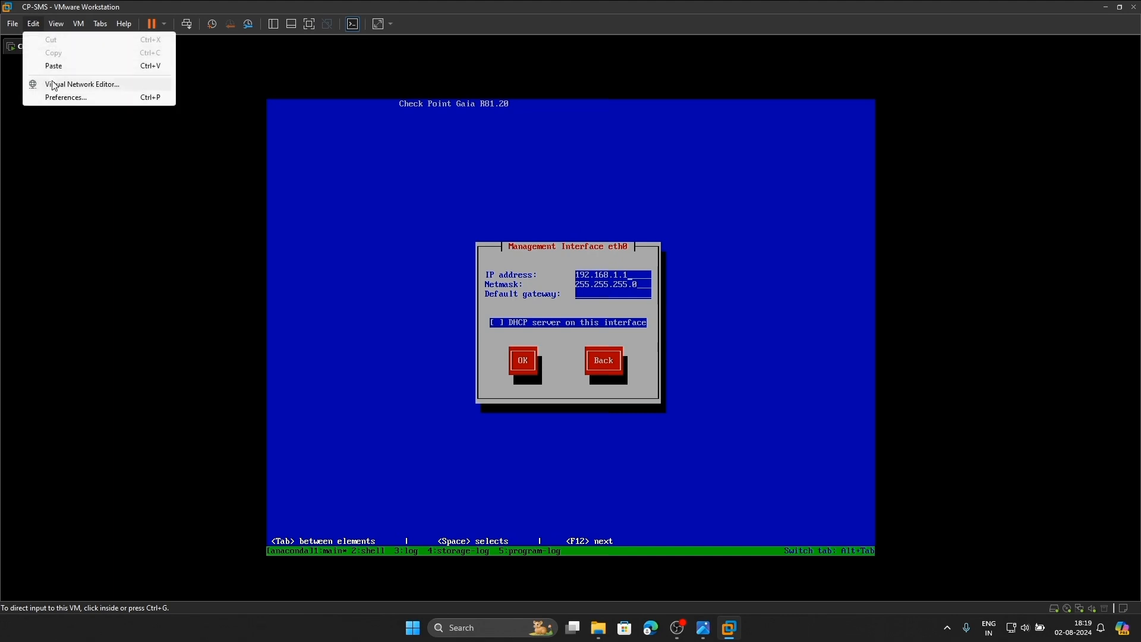
click(56, 85)
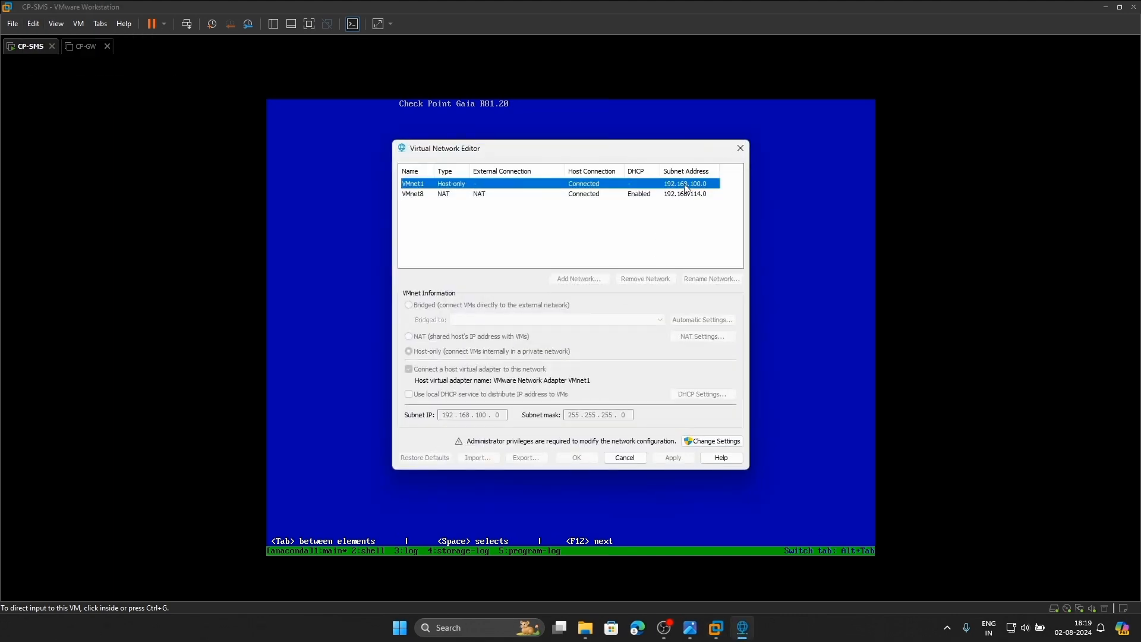
click(741, 149)
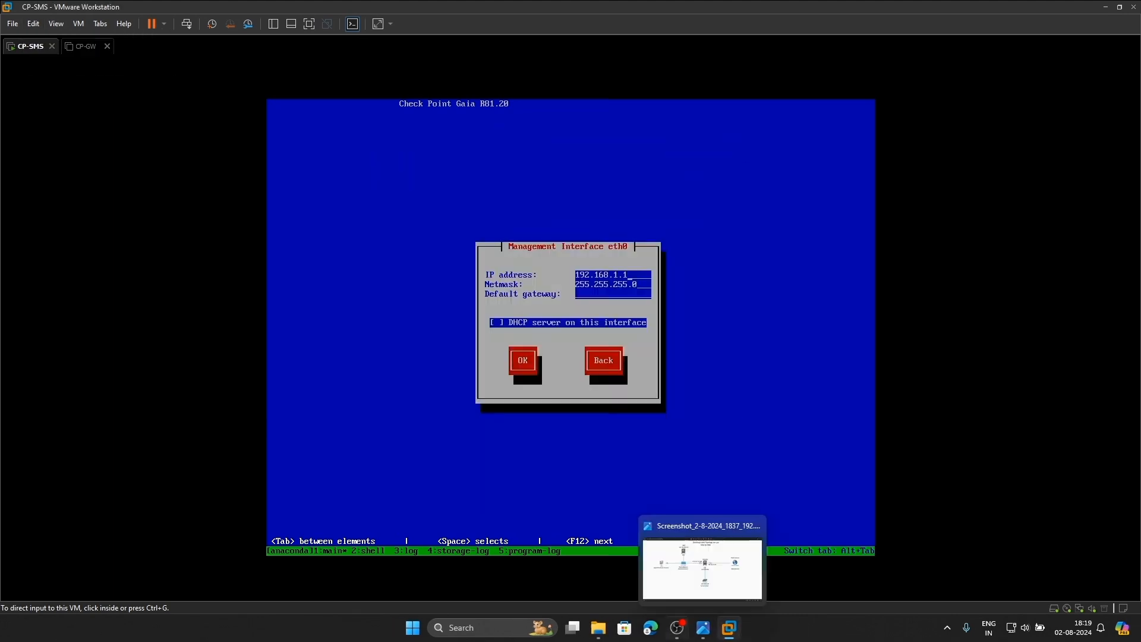
click(703, 628)
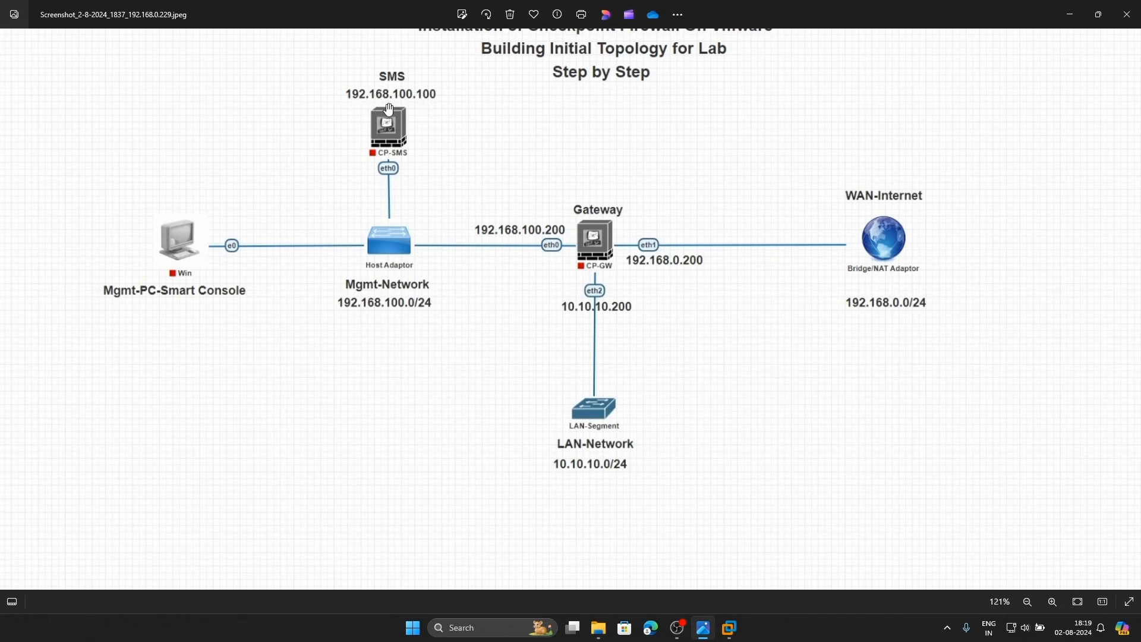
mouse_move(730, 624)
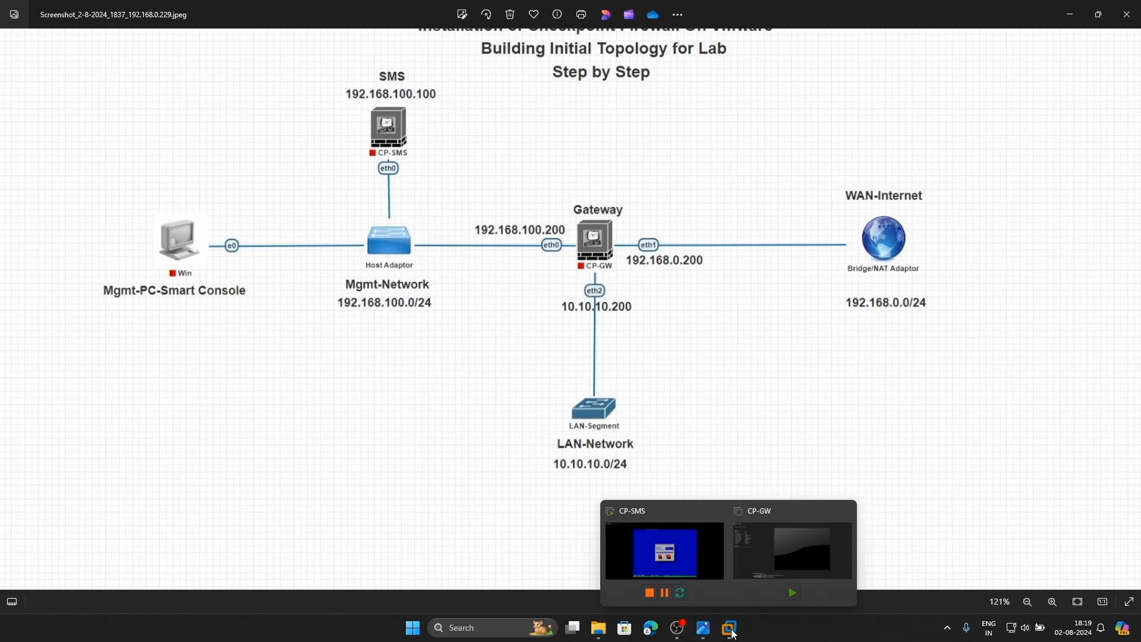
click(663, 550)
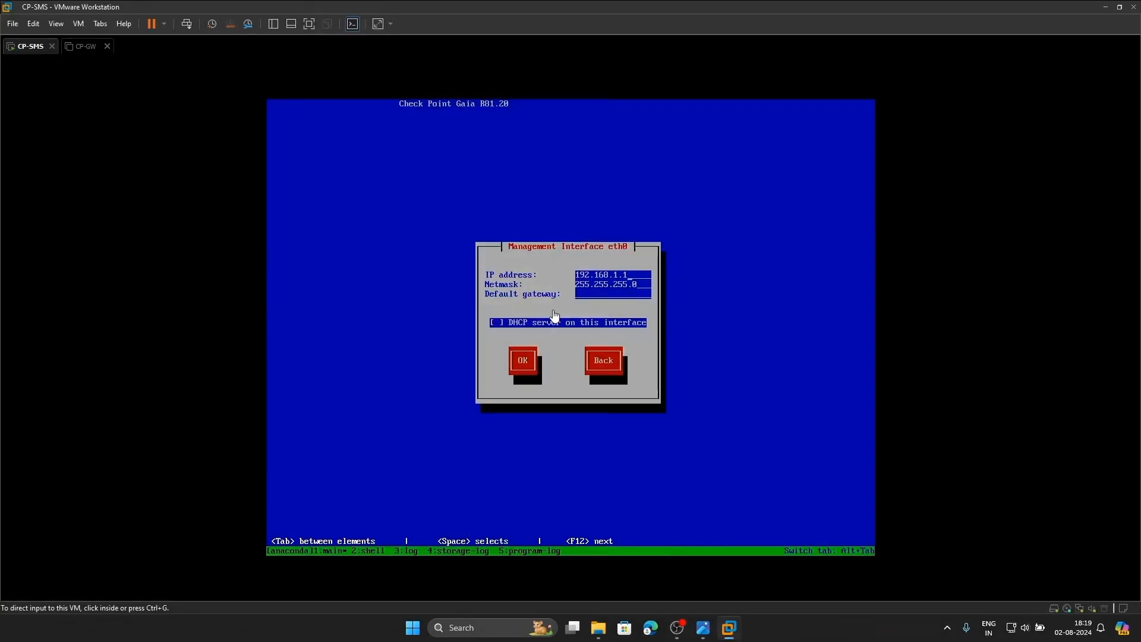
Give eth0 192.168.100.100 with gateway 192.168.100.254 and accept formatting to start installation
click(645, 279)
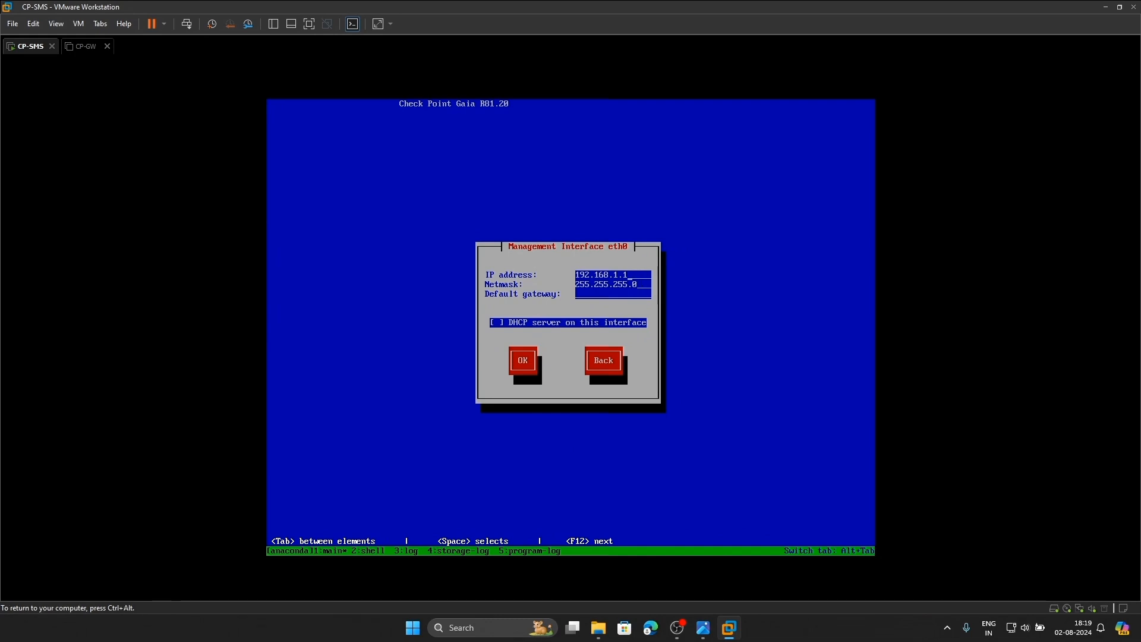
text(00)
text(192.168.100.254)
key(Tab)
key(Tab)
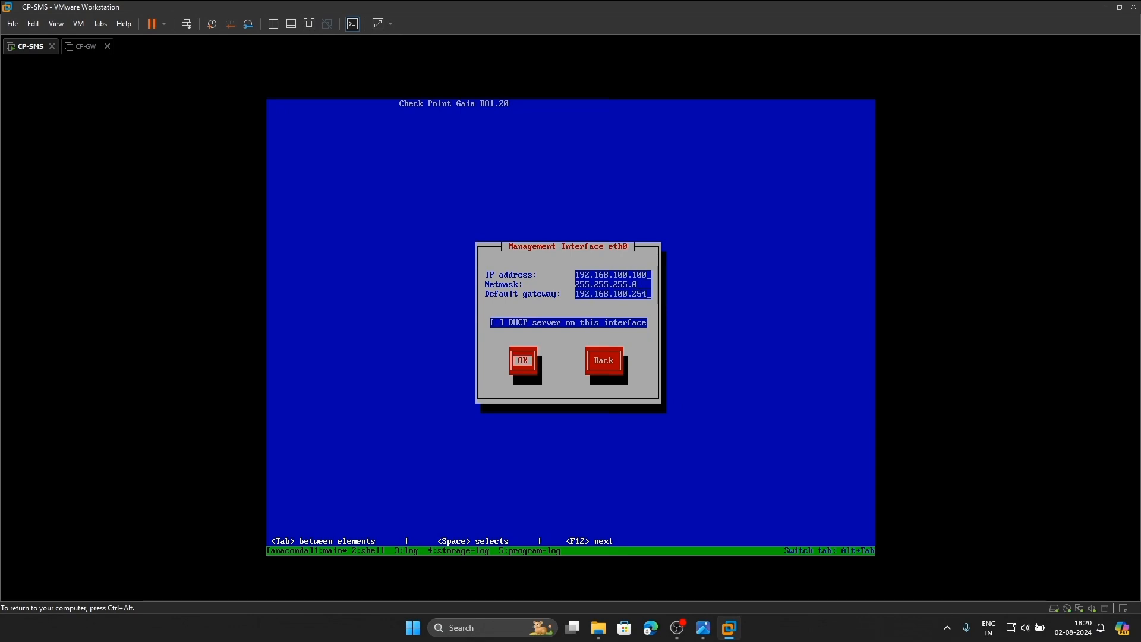
key(Return)
key(Tab)
key(Return)
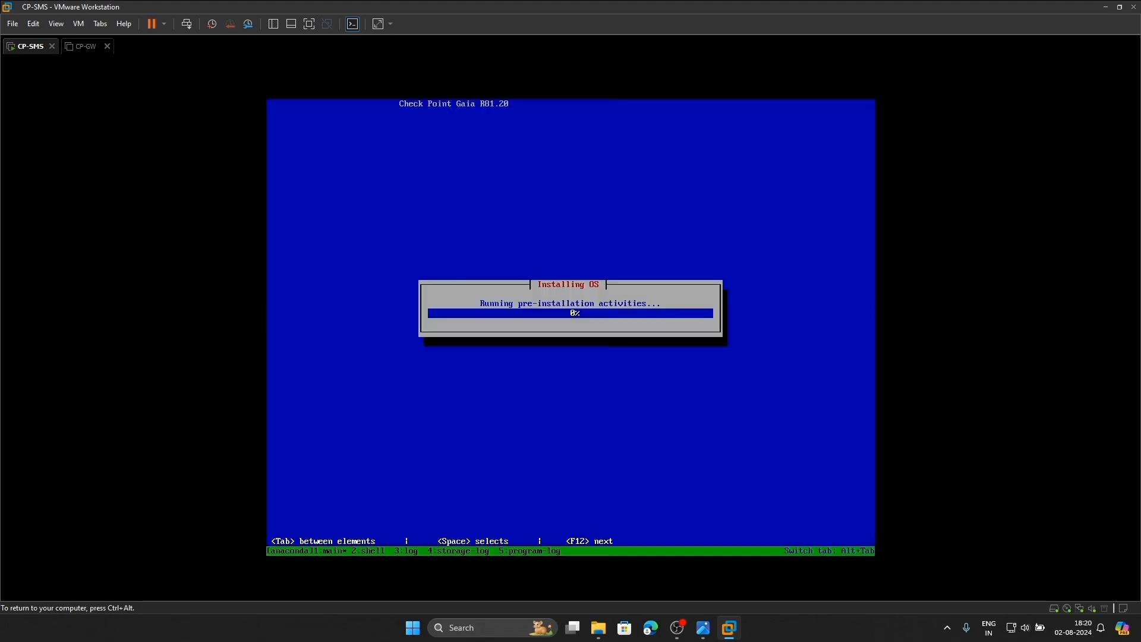
Power on CP-GW and boot its GAIA - UEFI installation entry
key(ctrl+alt)
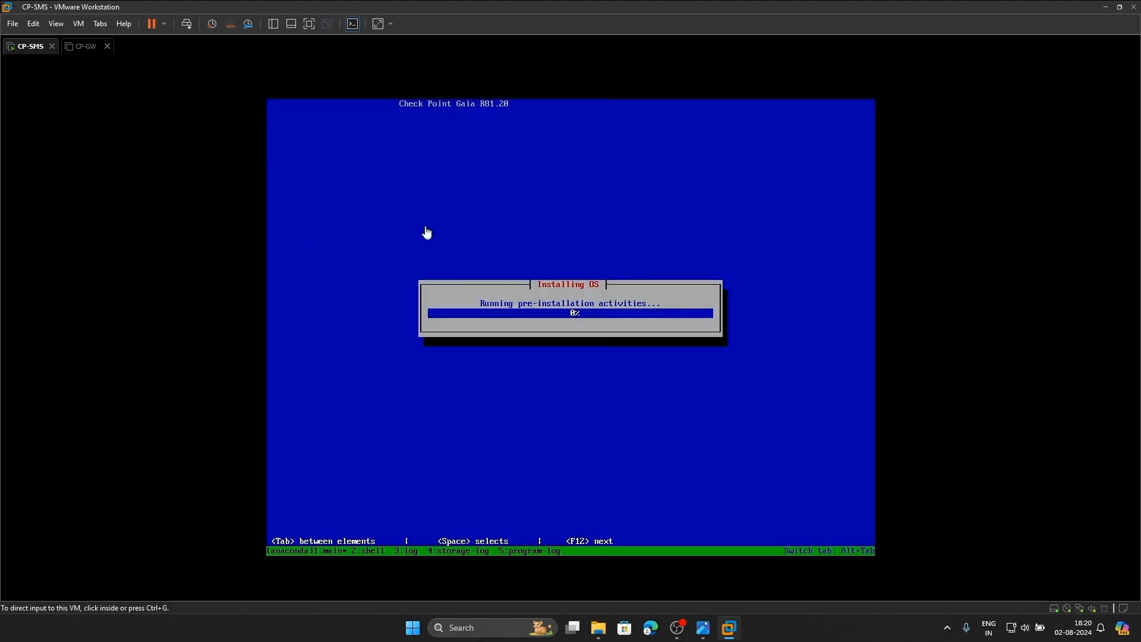
click(84, 50)
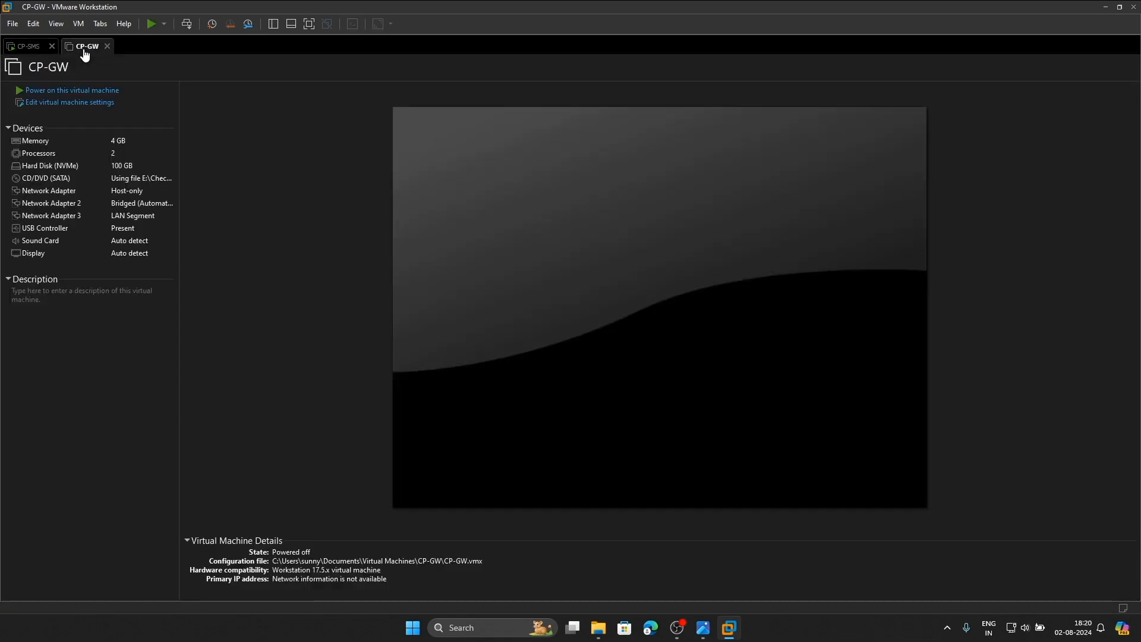
click(98, 90)
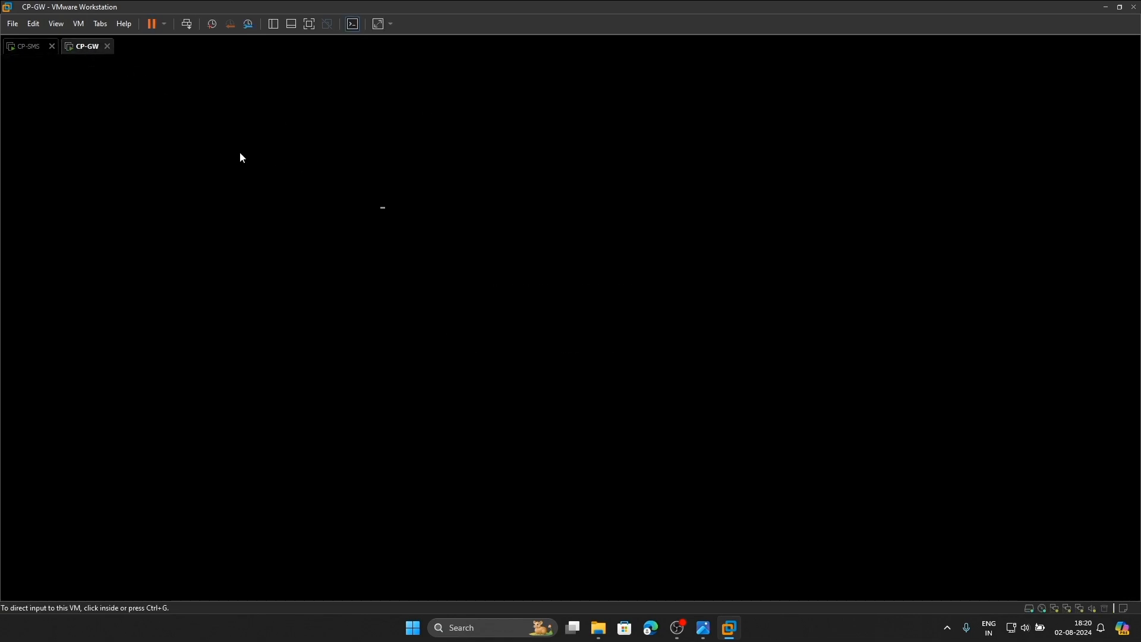
click(649, 458)
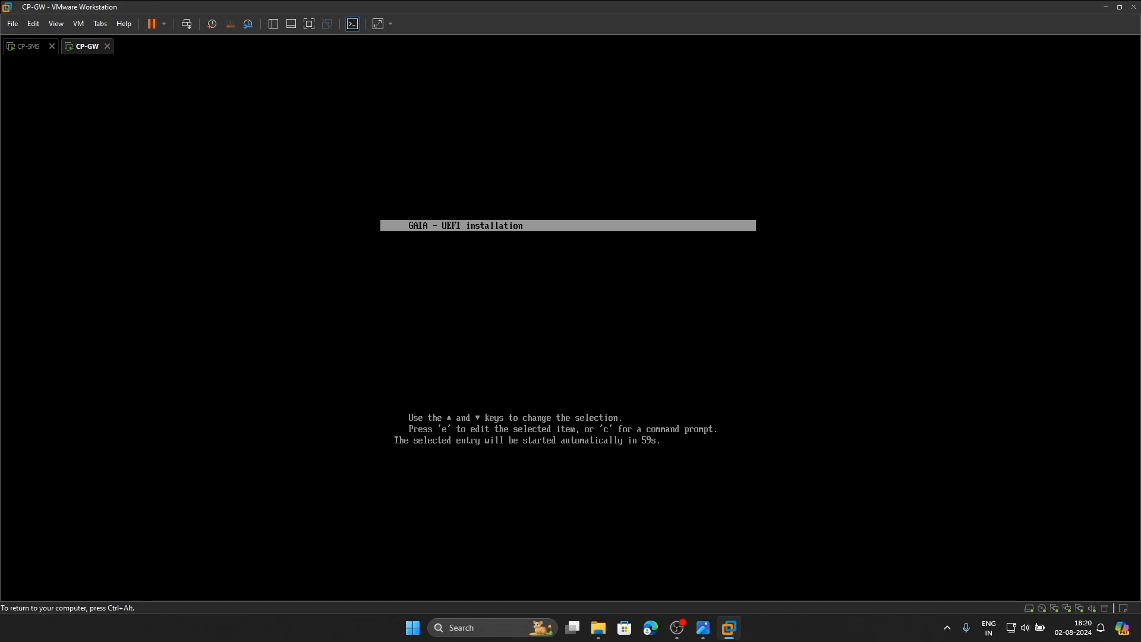
key(Return)
Review the lab topology diagram, then return to the CP-GW console
key(ctrl+alt)
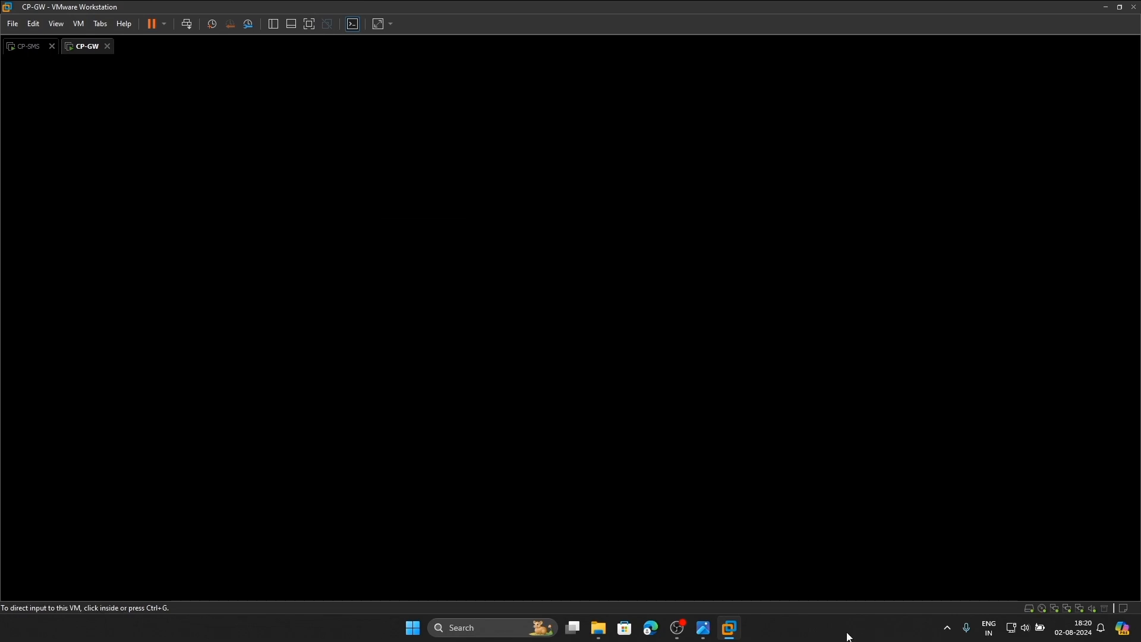
click(703, 628)
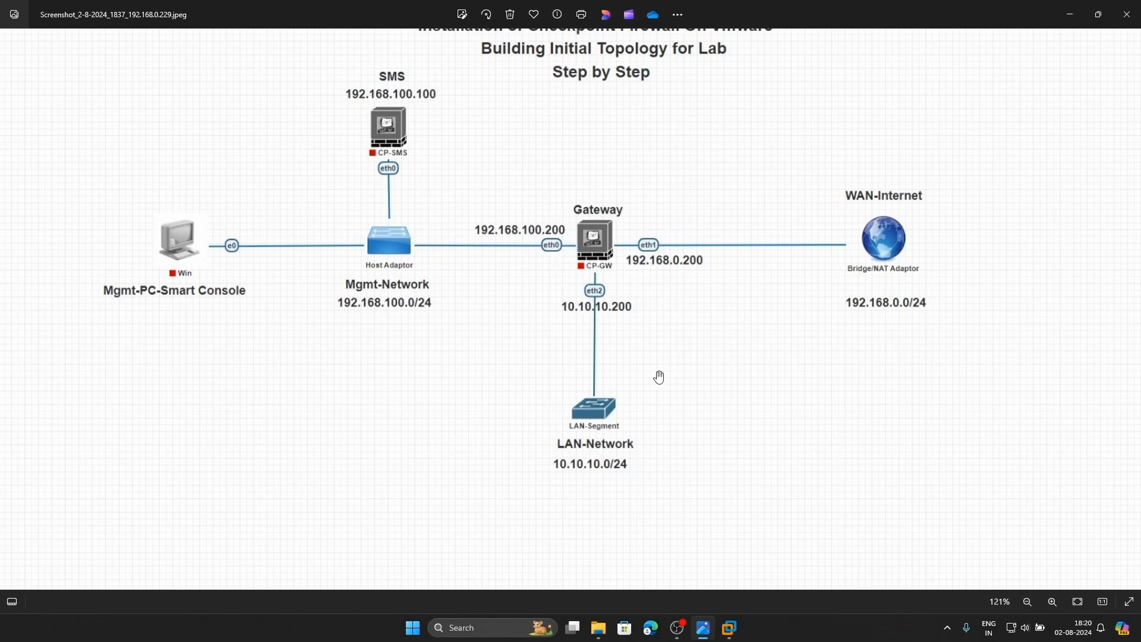
mouse_move(729, 634)
click(751, 546)
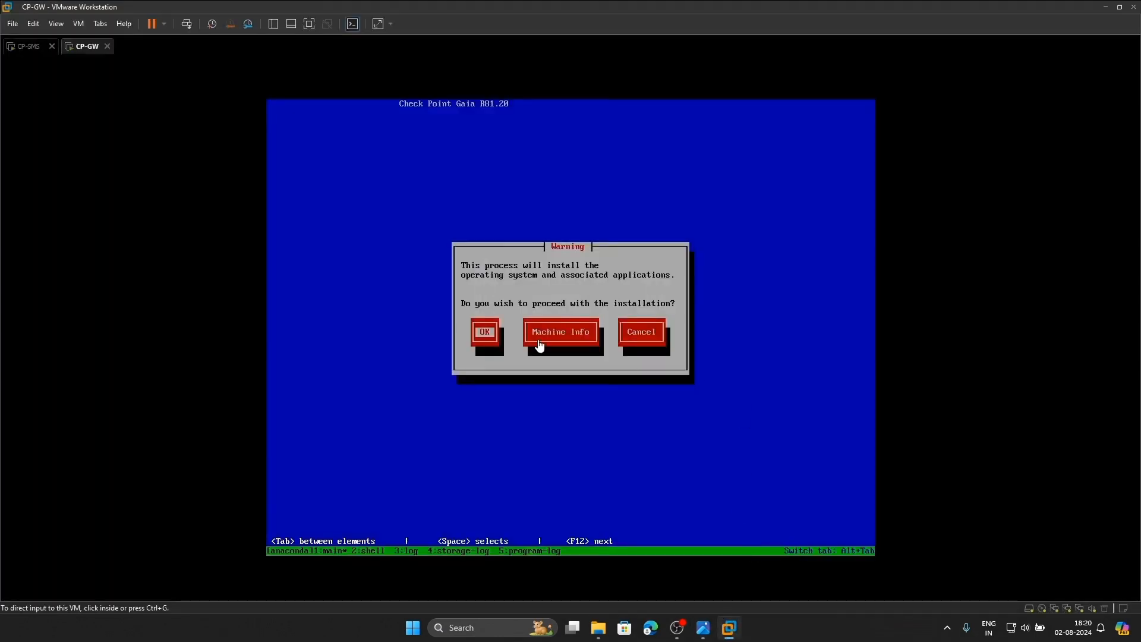
Proceed with installation, keep the US keyboard and set the Logs partition to 30 GB
key(Return)
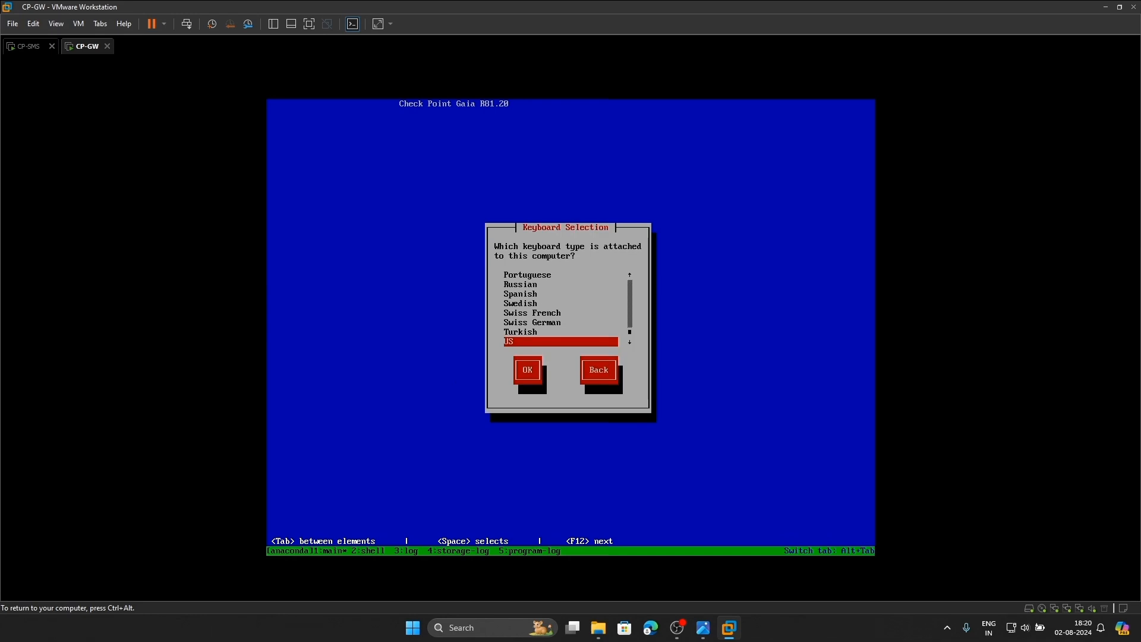
key(Return)
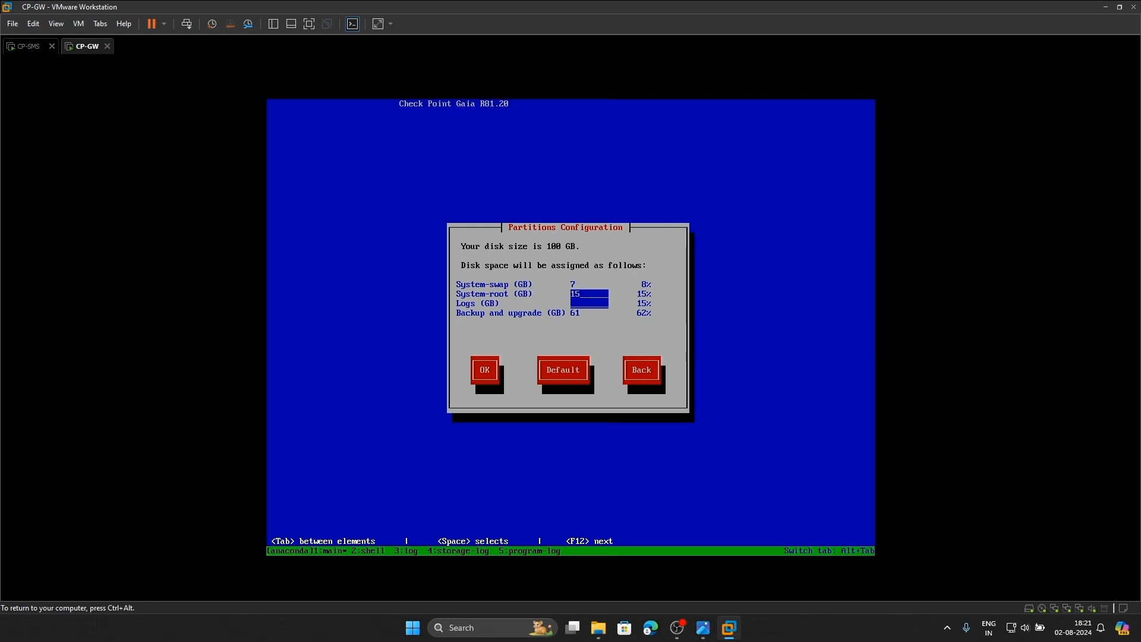
key(Tab)
key(Return)
key(shift+Tab)
key(shift+Tab)
key(shift+Tab)
key(Tab)
key(Return)
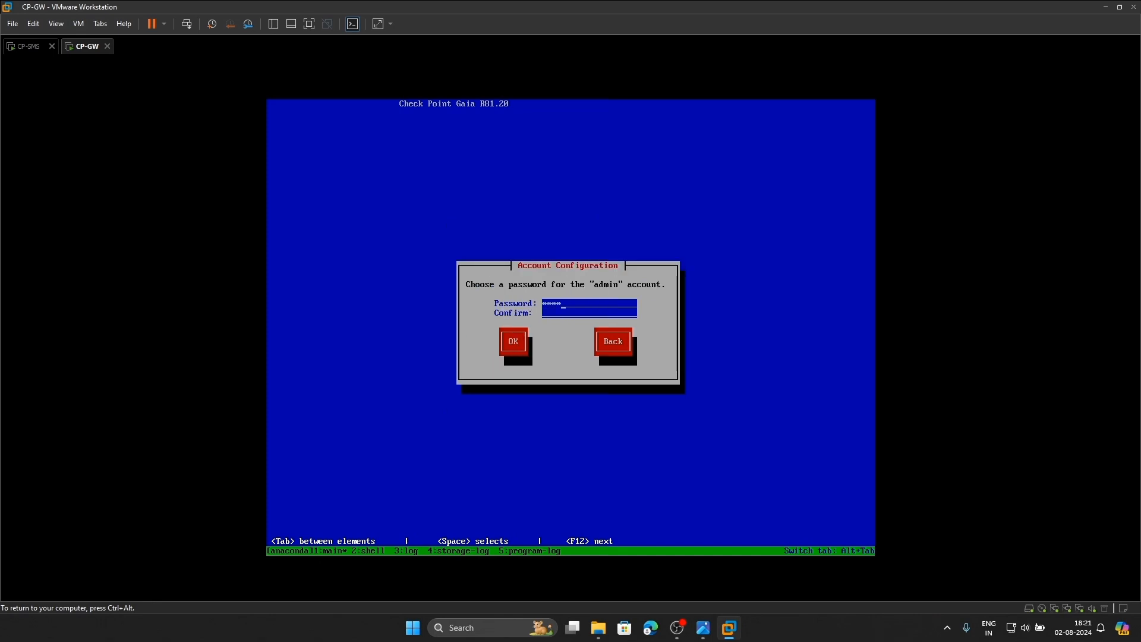
Enter and confirm CP-GW's admin and maintenance-mode passwords
text(1)
key(Tab)
key(Return)
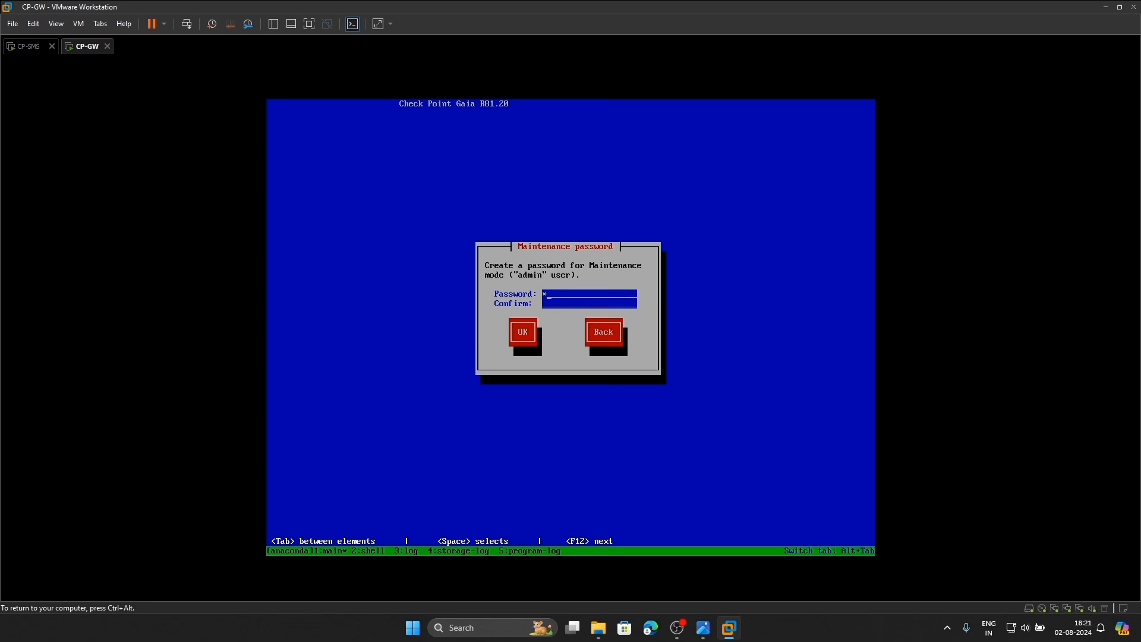
text(********)
key(Tab)
key(Return)
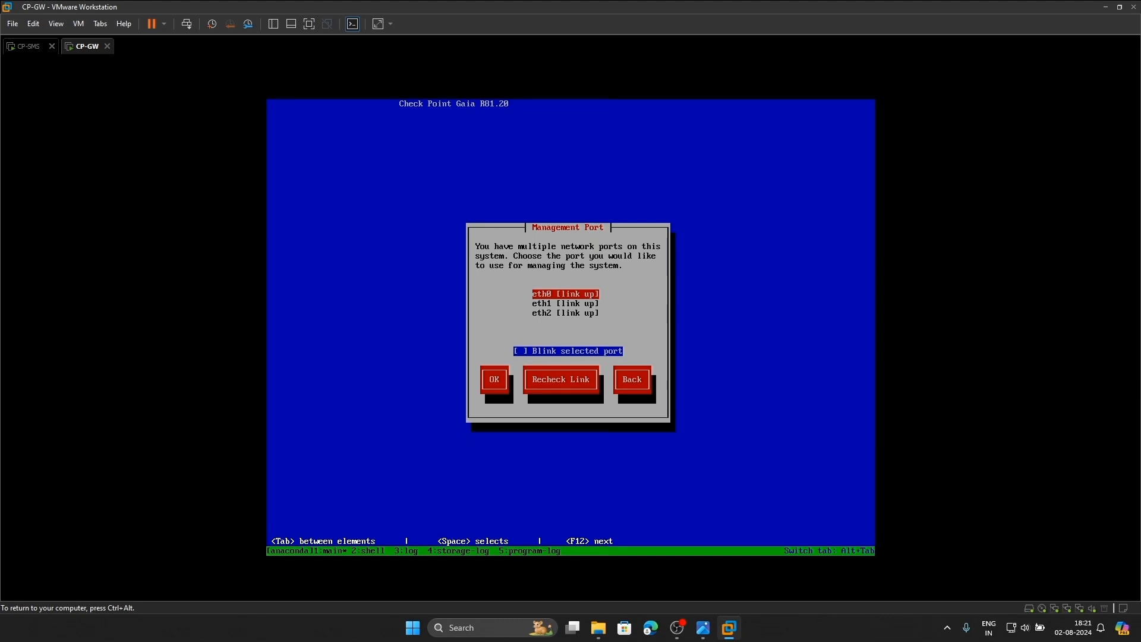
key(ctrl+alt)
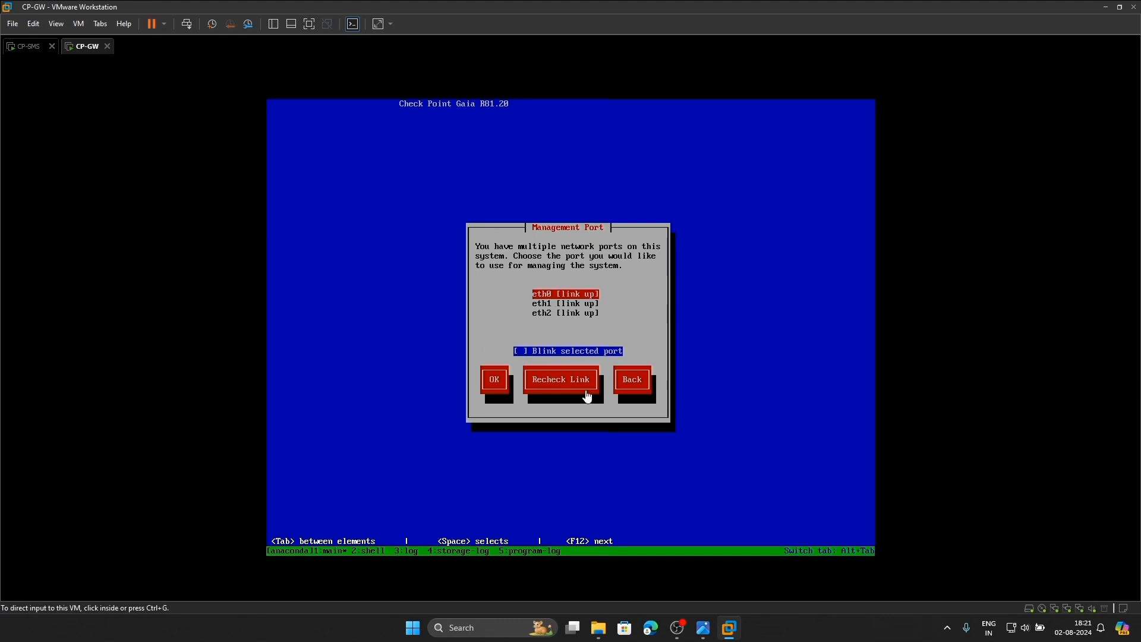
Check the lab topology diagram and return to the CP-GW console
click(705, 633)
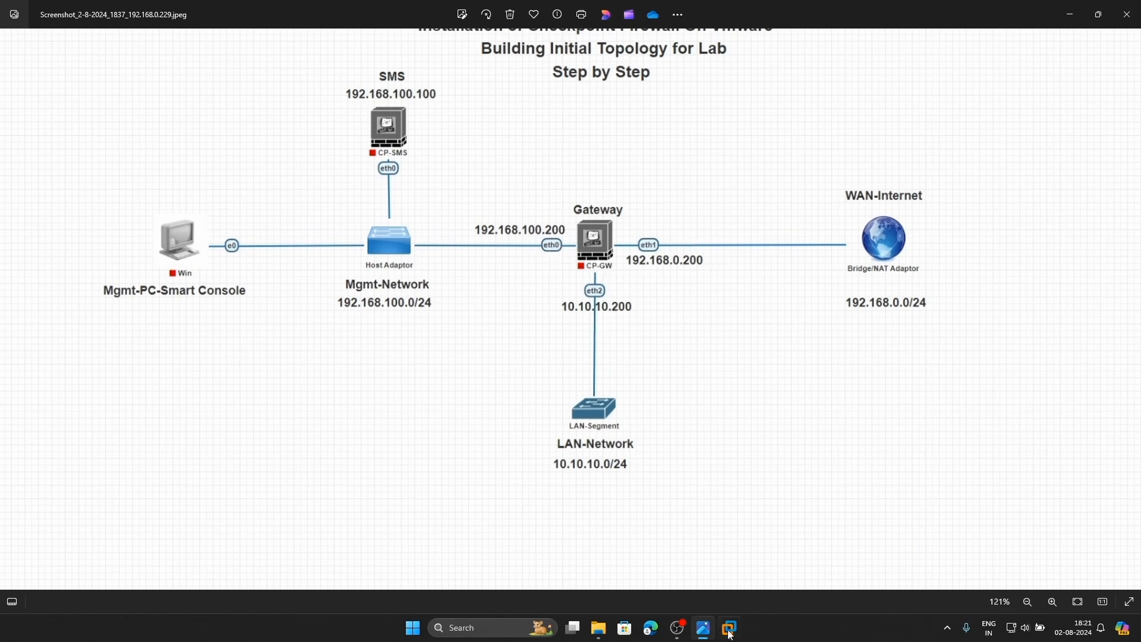
mouse_move(724, 630)
click(776, 546)
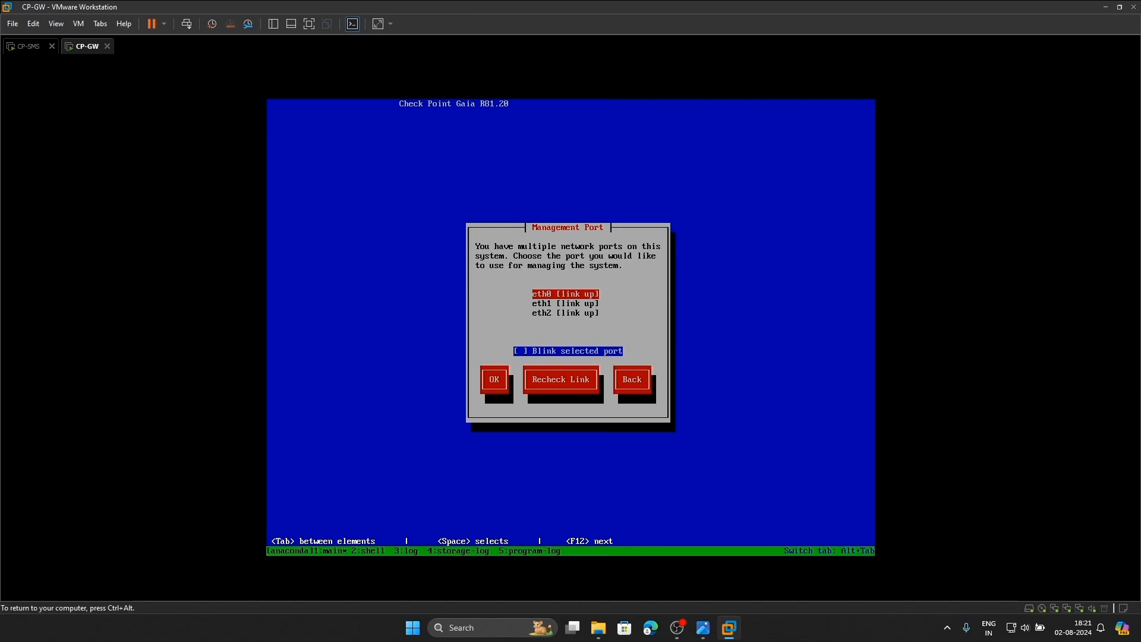
Use eth0 as management port at 192.168.100.200 and accept formatting to install Gaia
key(Return)
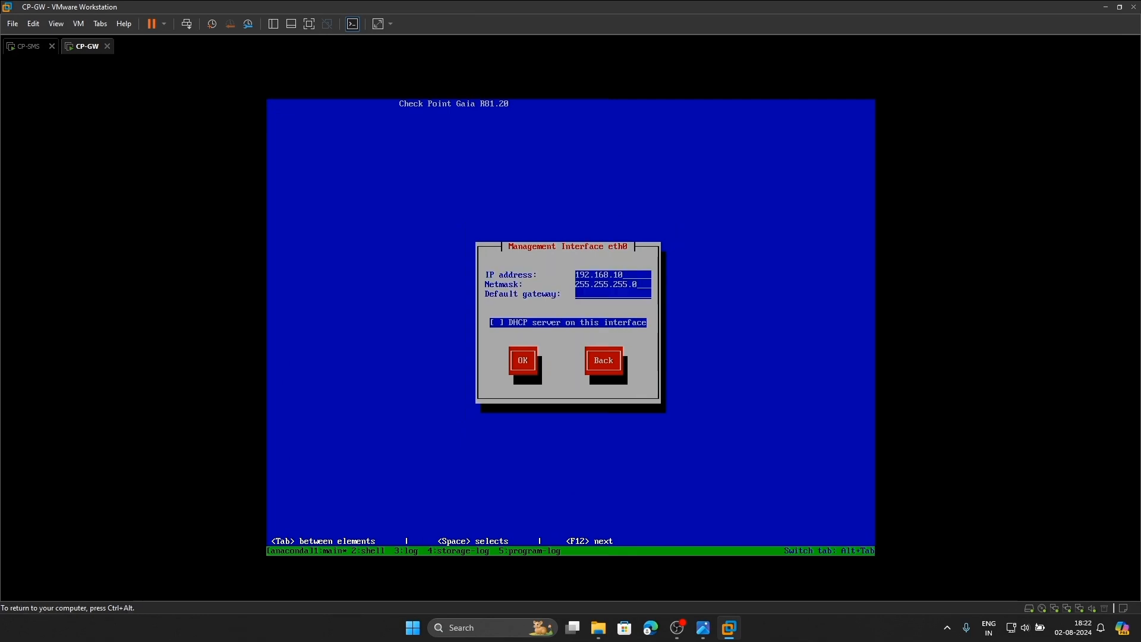
text(200)
key(Tab)
key(Tab)
key(Tab)
key(Return)
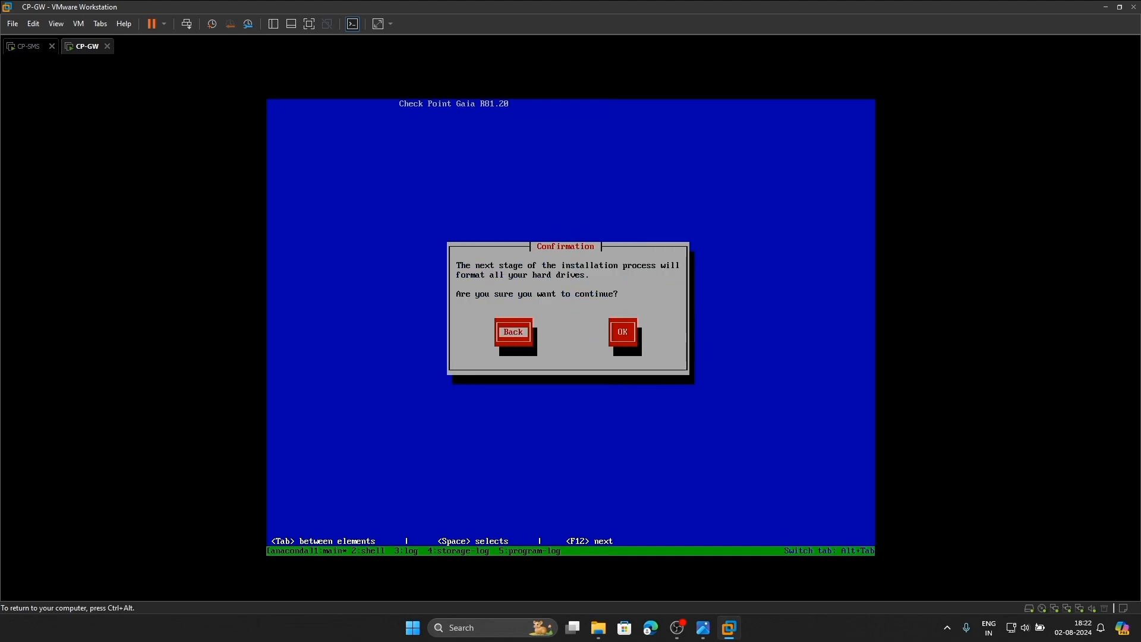
key(Tab)
key(Return)
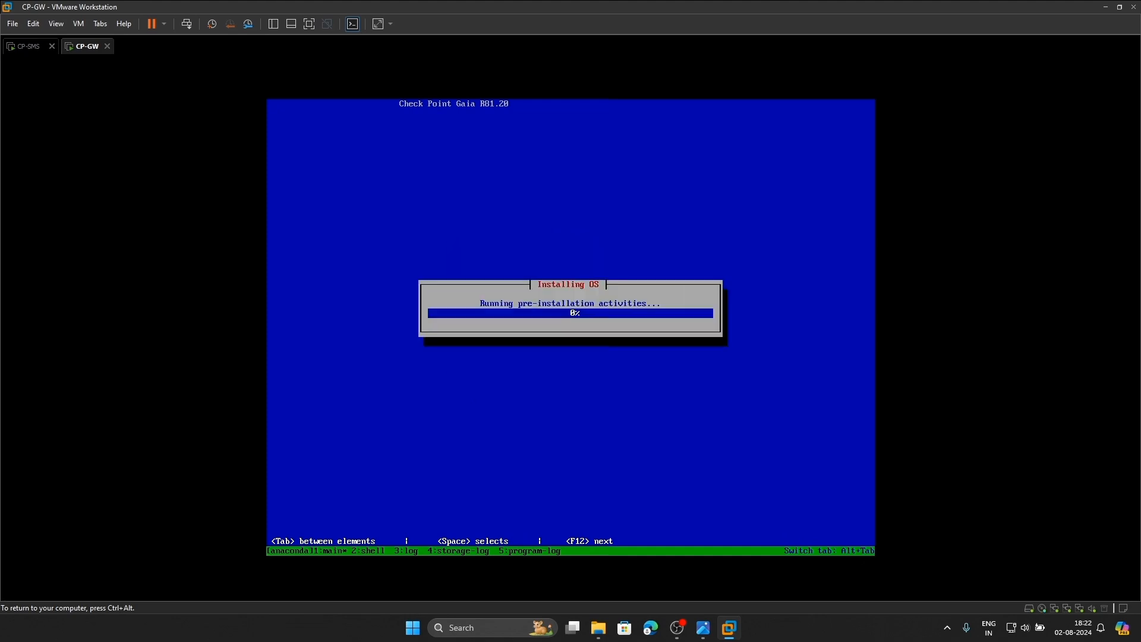
key(ctrl+alt)
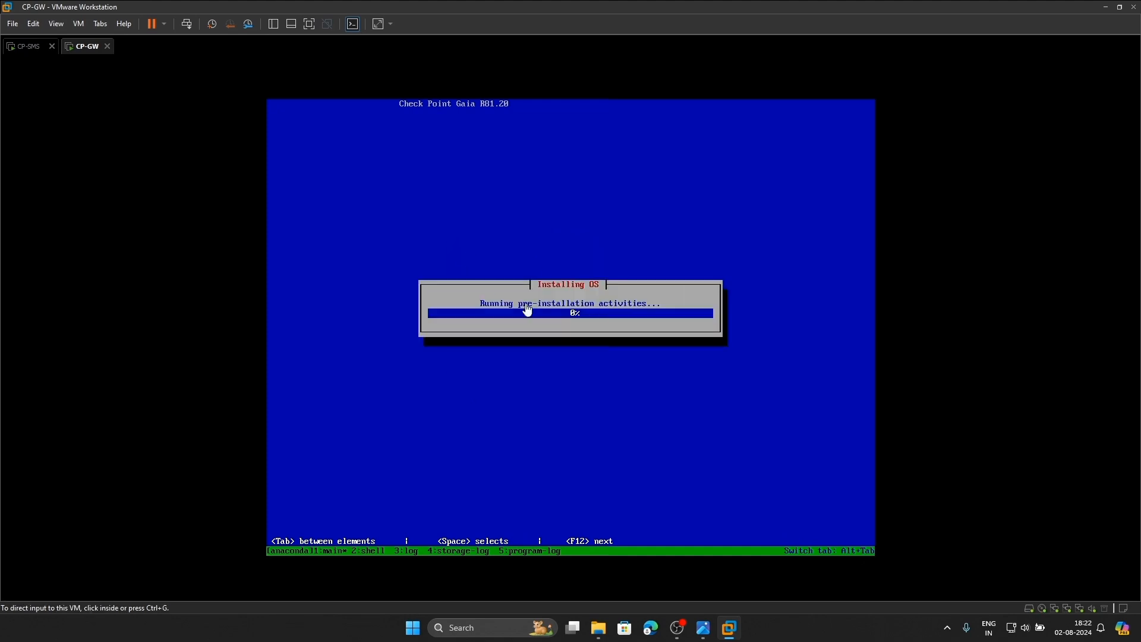
Alternate between CP-SMS and CP-GW to monitor installation, ending in CP-SMS's finished console
click(25, 53)
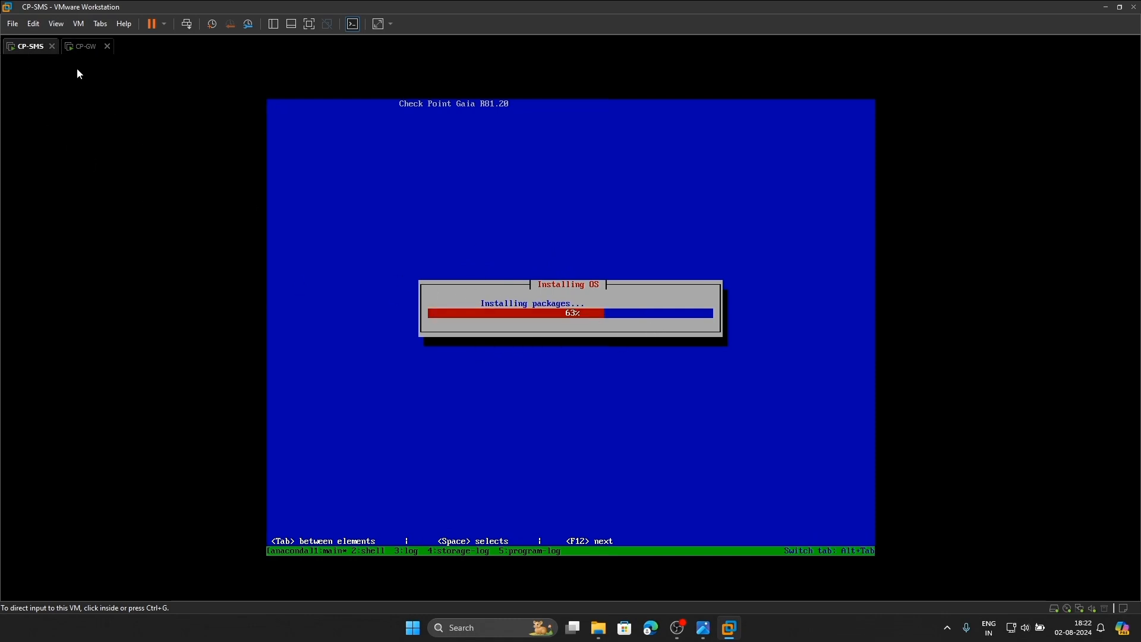
click(83, 46)
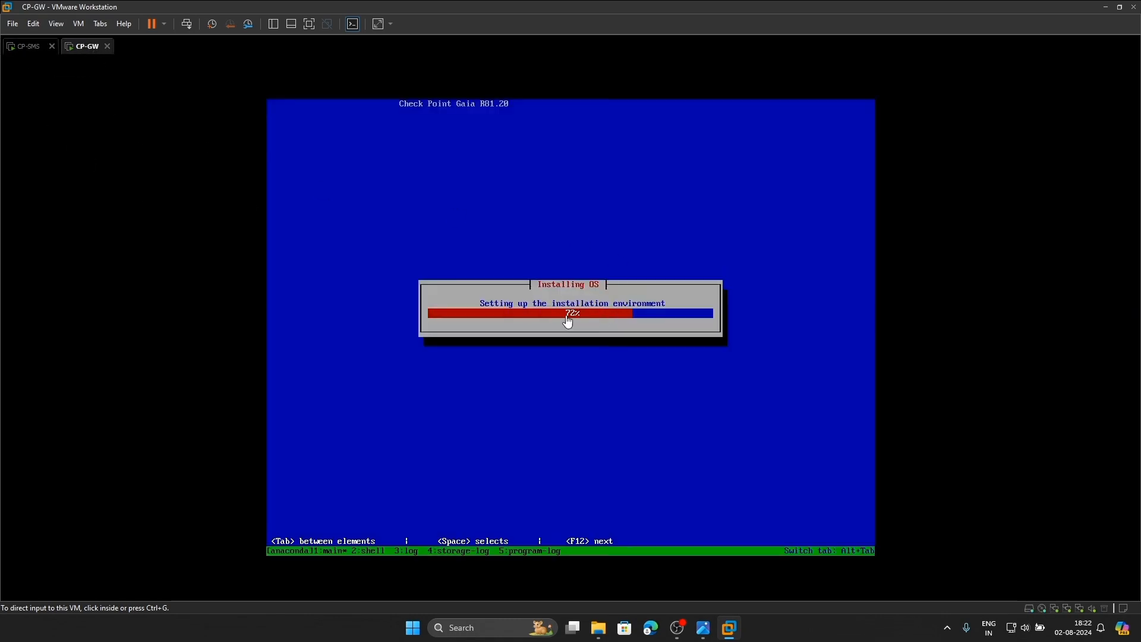
click(25, 54)
click(69, 49)
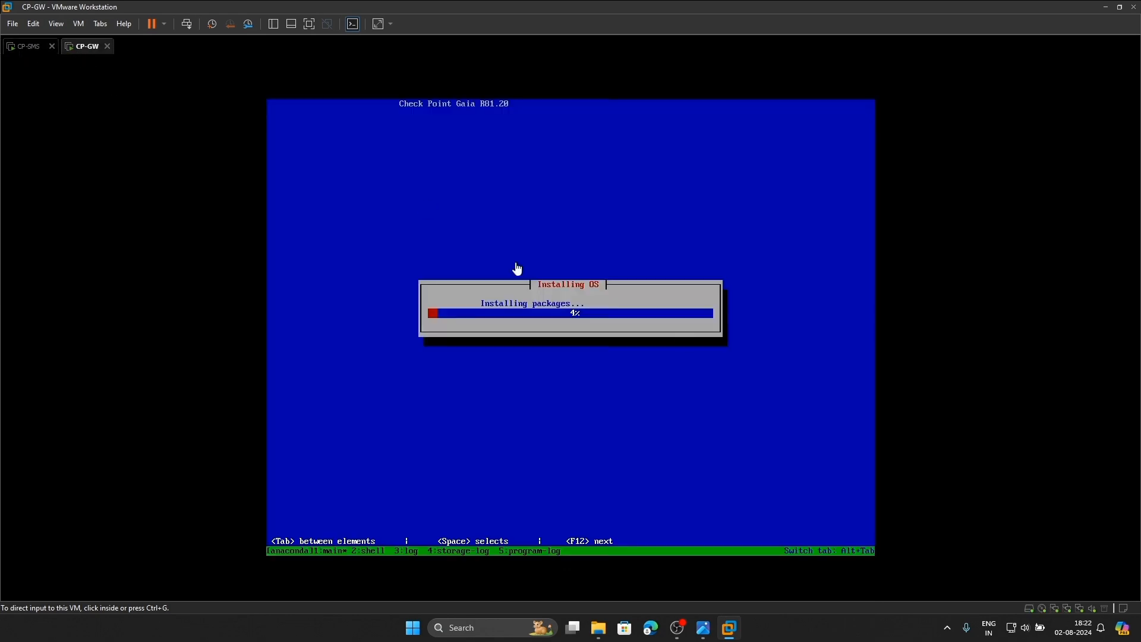
click(30, 47)
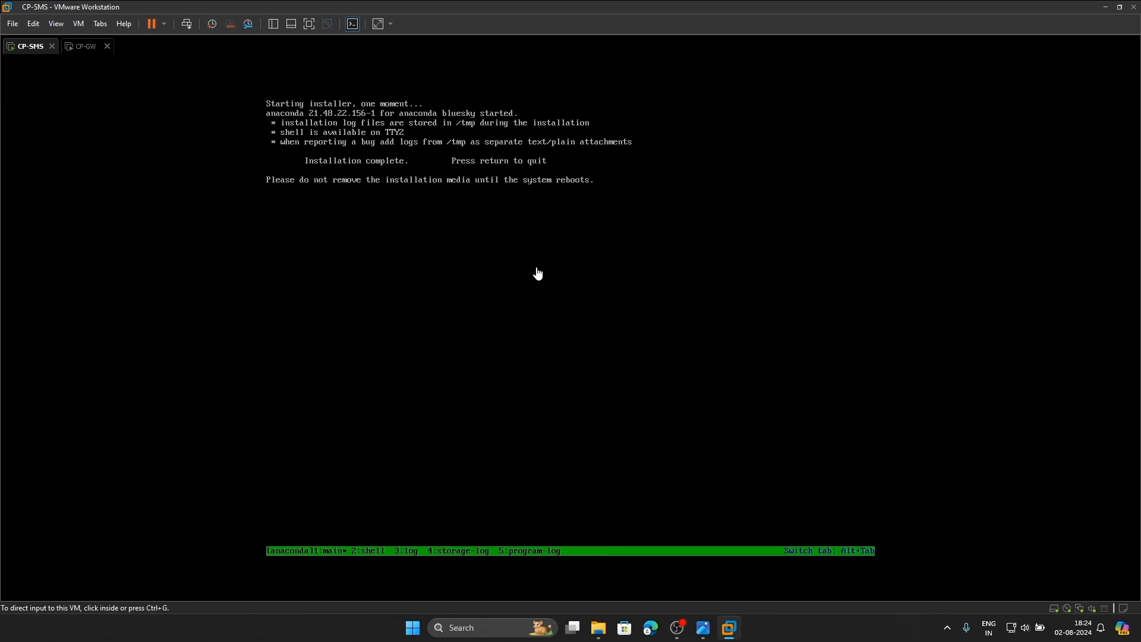
click(631, 281)
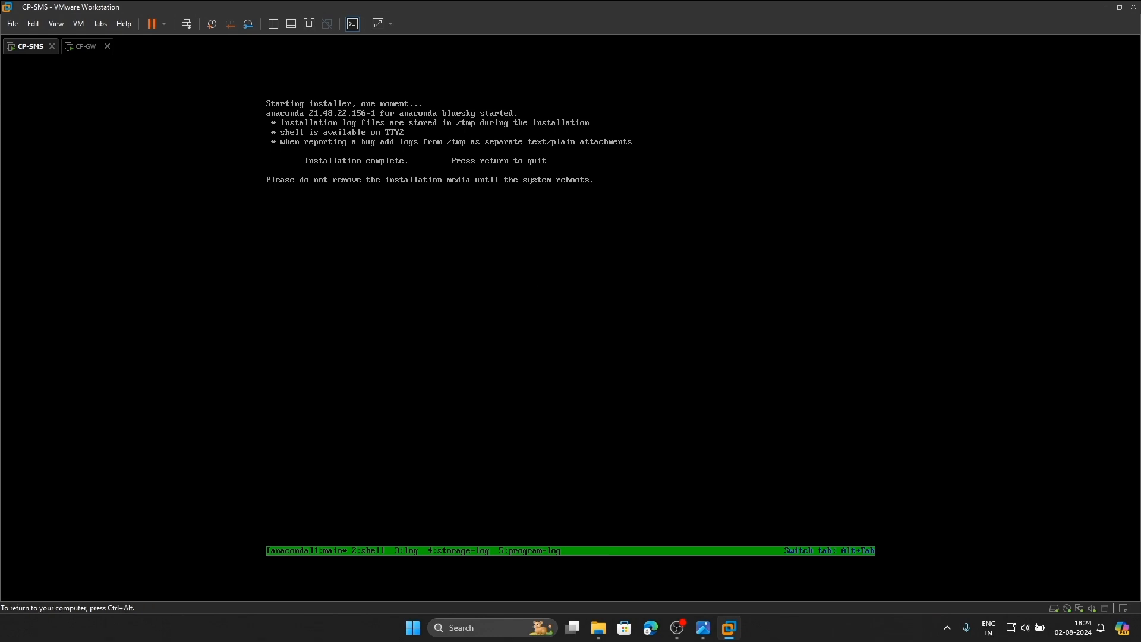
Quit CP-SMS's finished installer so the machine reboots
key(Return)
key(ctrl+alt)
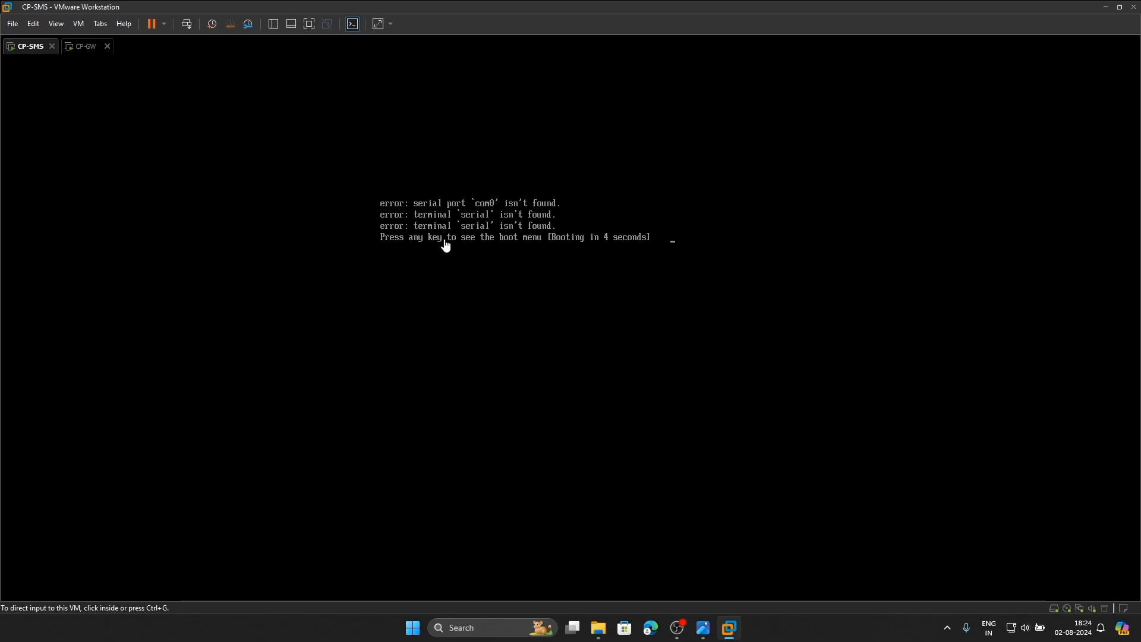
click(560, 288)
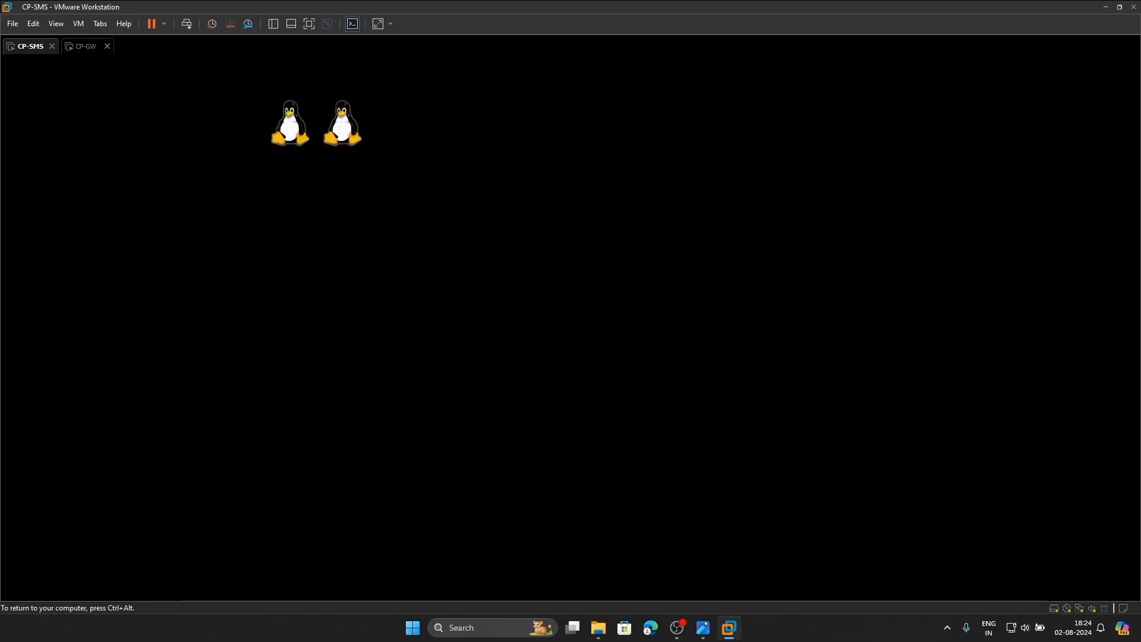
key(ctrl+alt)
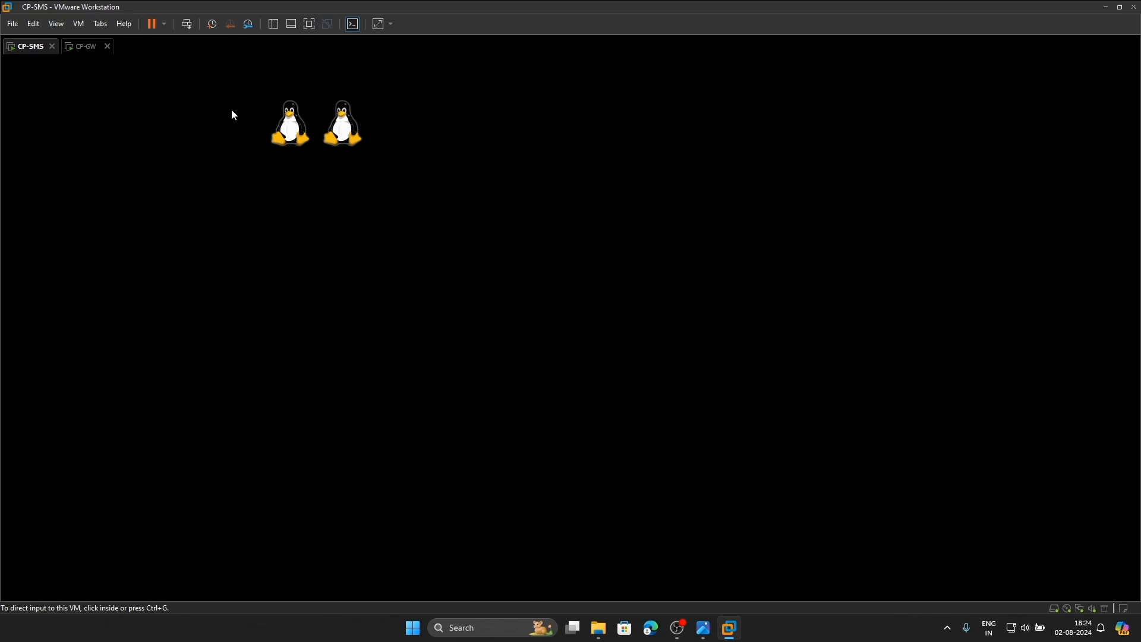
Quit CP-GW's finished installer to reboot it, then watch CP-SMS finish booting
click(82, 48)
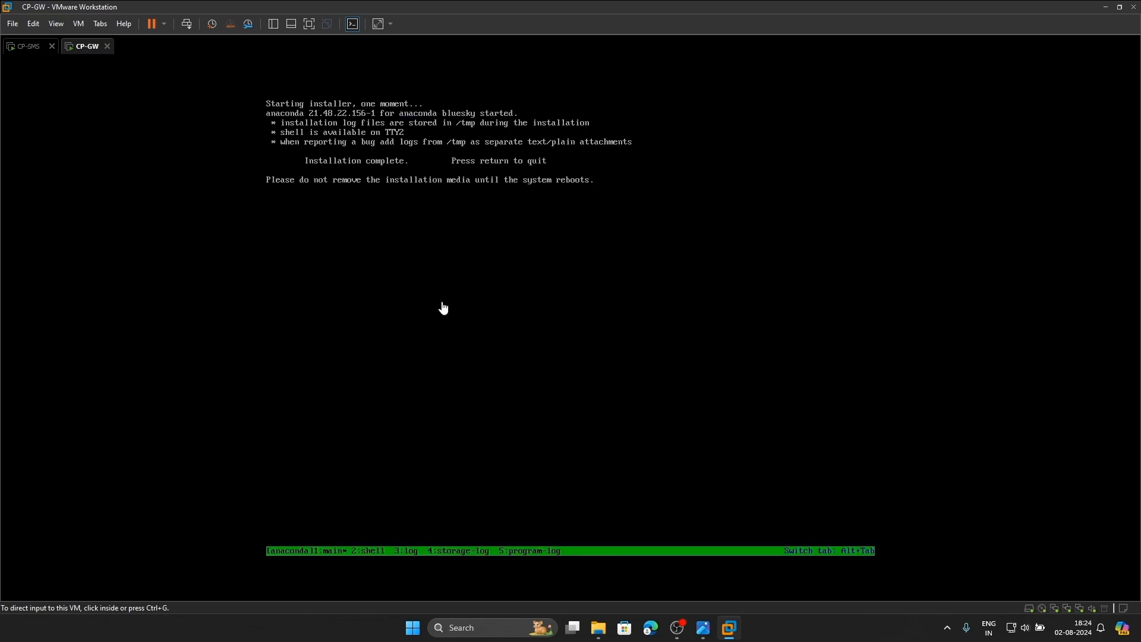
click(615, 217)
key(Return)
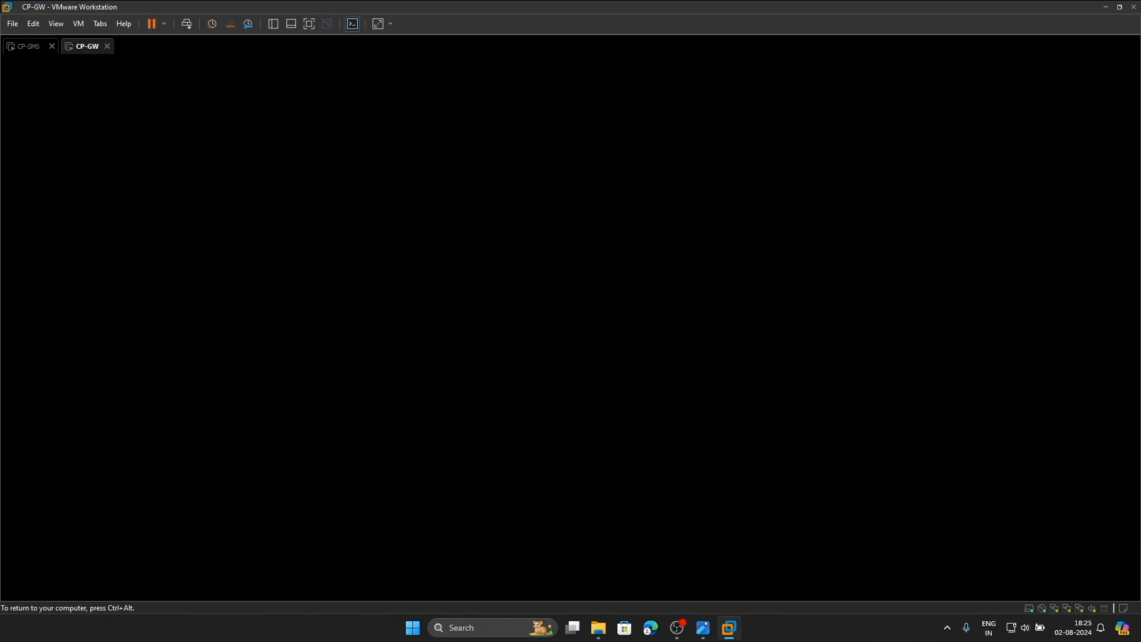
key(ctrl+alt)
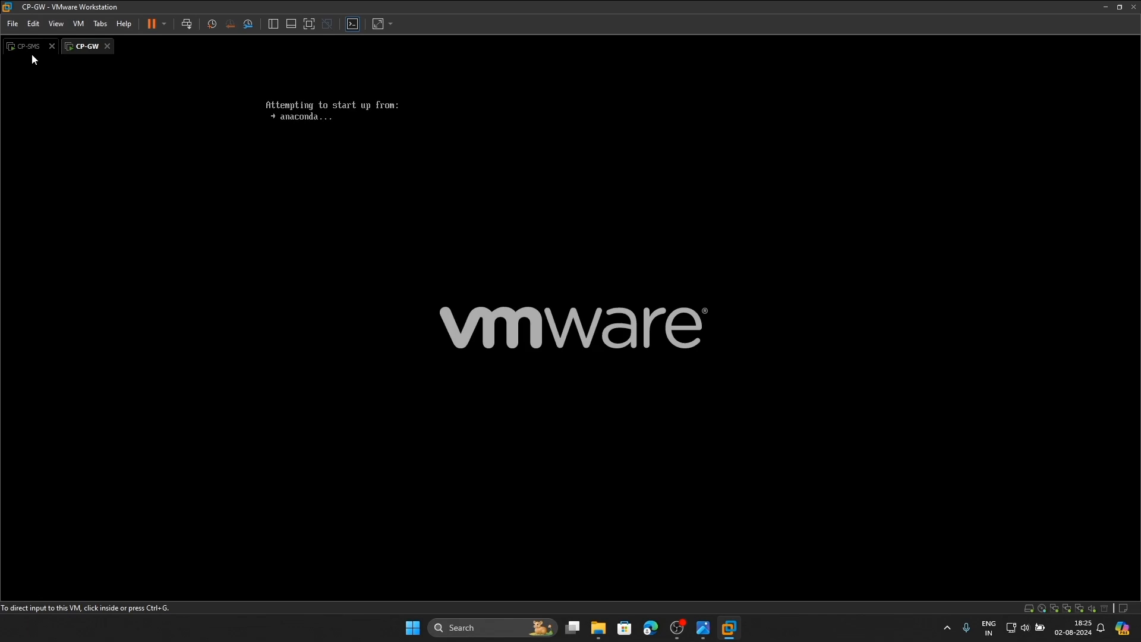
click(29, 49)
click(88, 59)
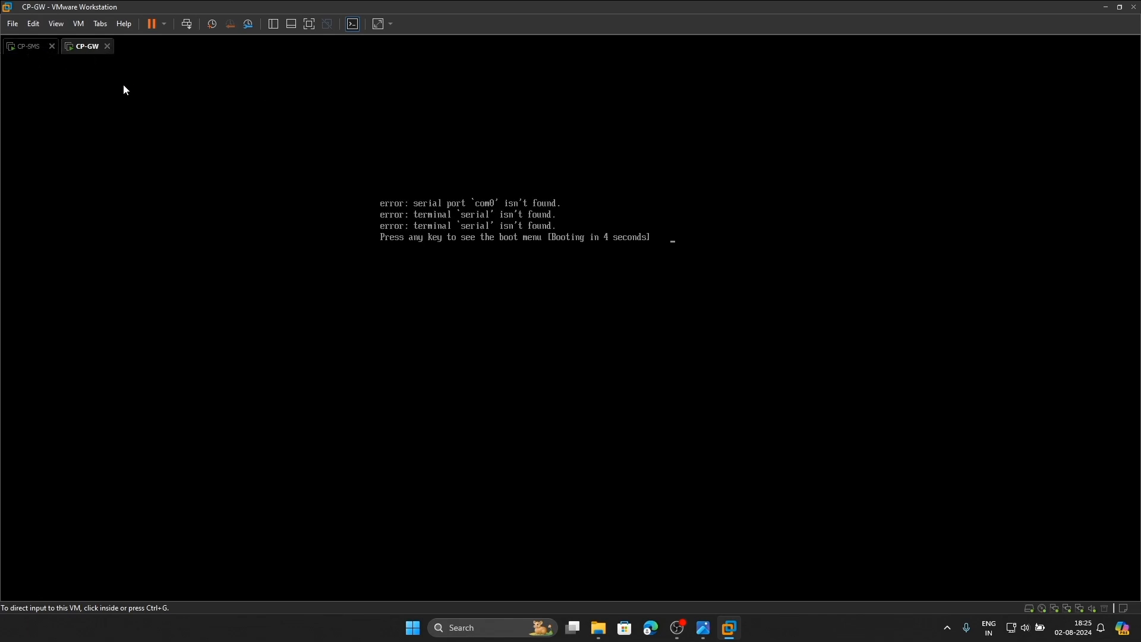
click(37, 56)
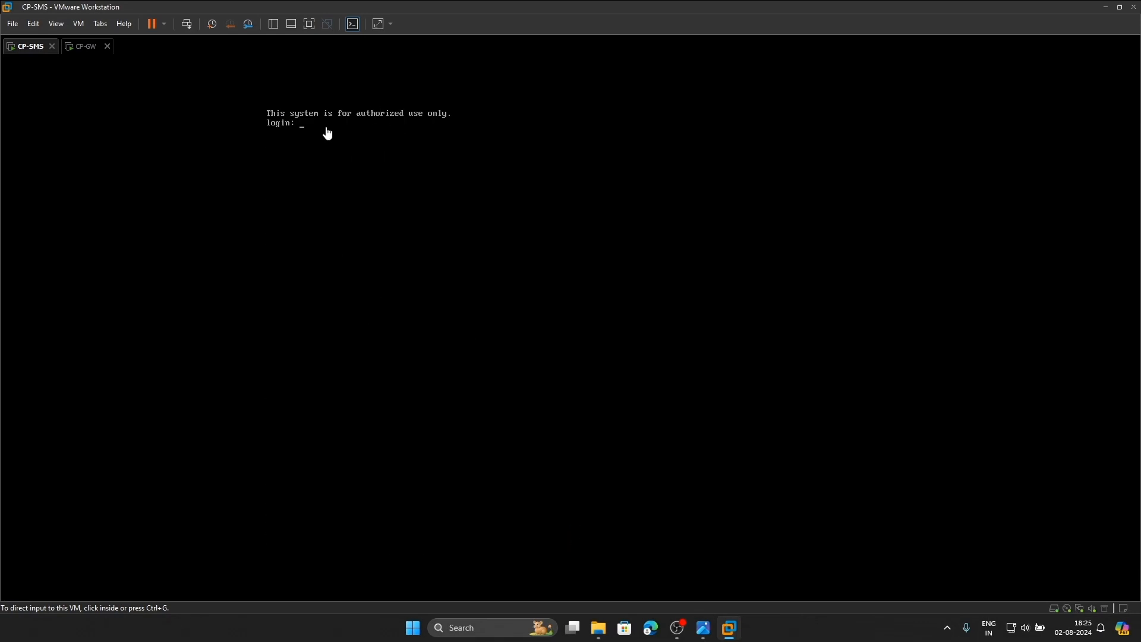
Log in, stretch the console and rename the host with 'set hostname CP-SMS'
click(417, 175)
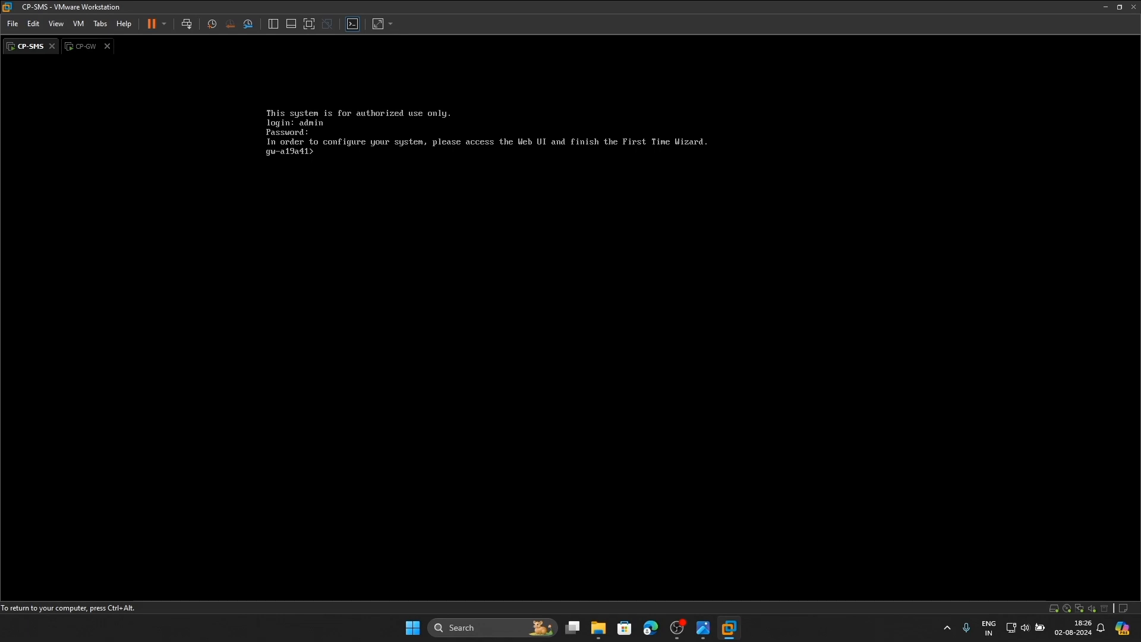
click(378, 26)
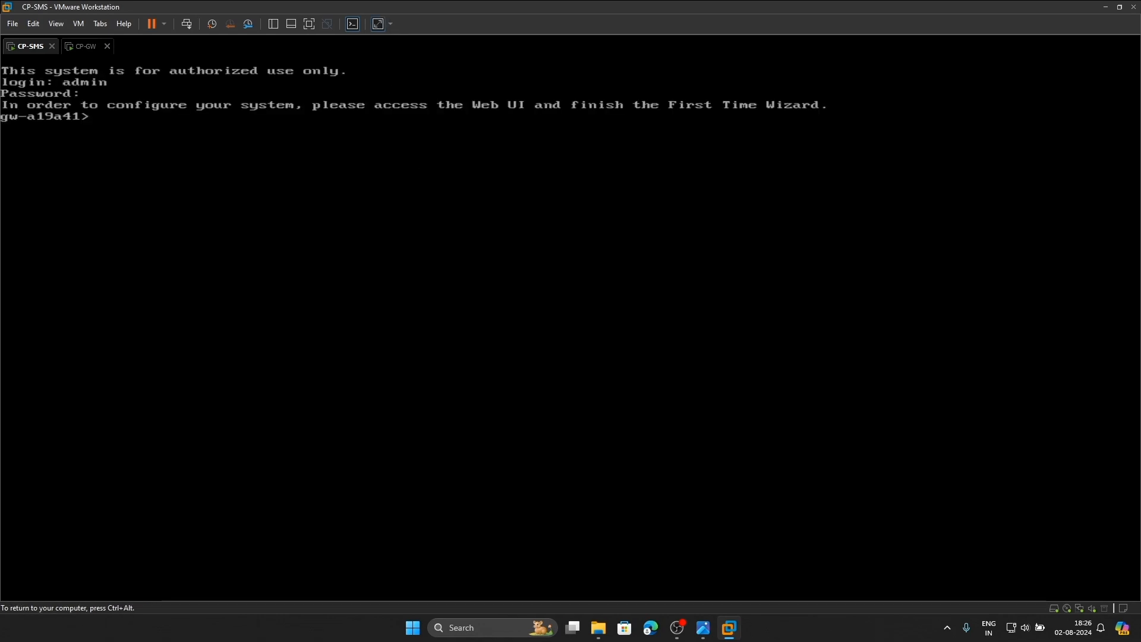
text(set hostname CP-SMS)
key(Return)
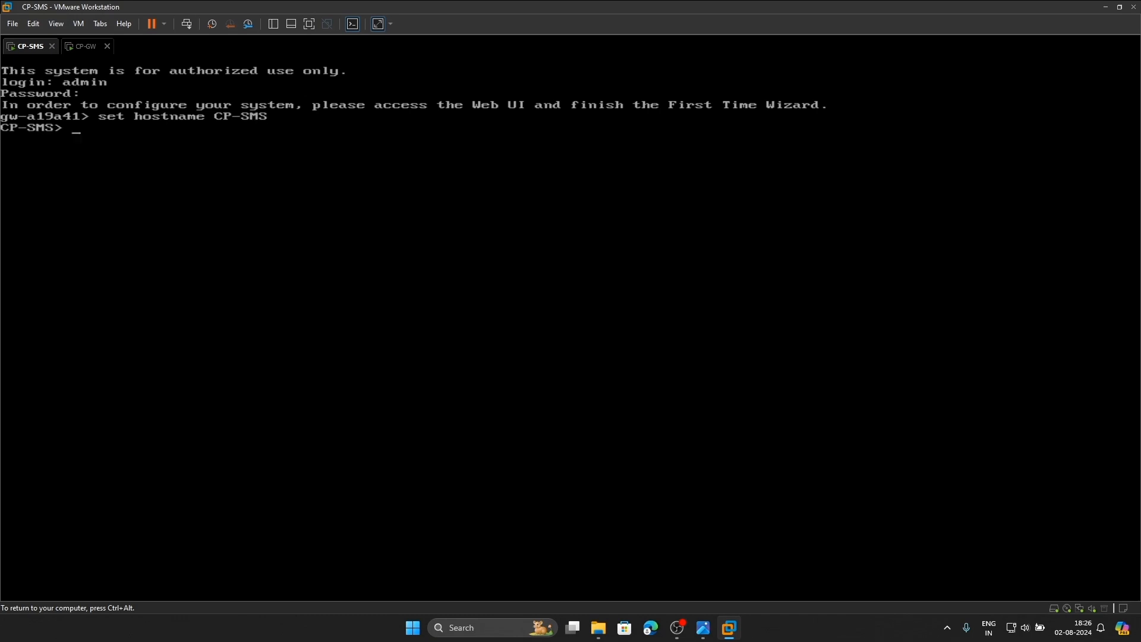
Run 'show interface eth0' to confirm eth0 is up at 192.168.100.100/24
text(show interface)
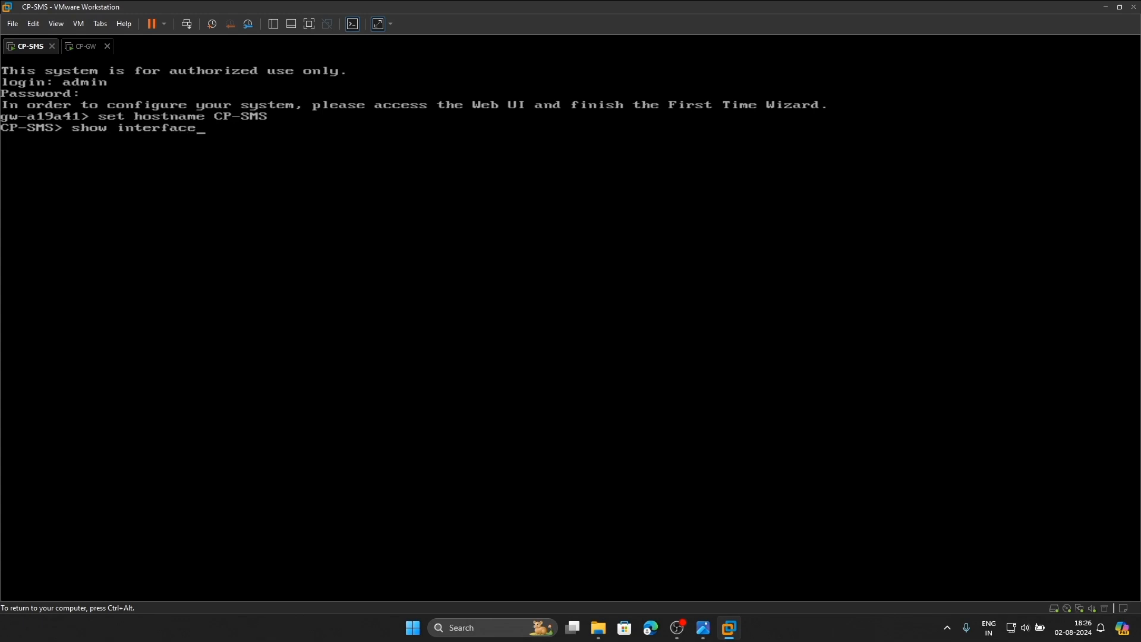
text( eth0)
key(Return)
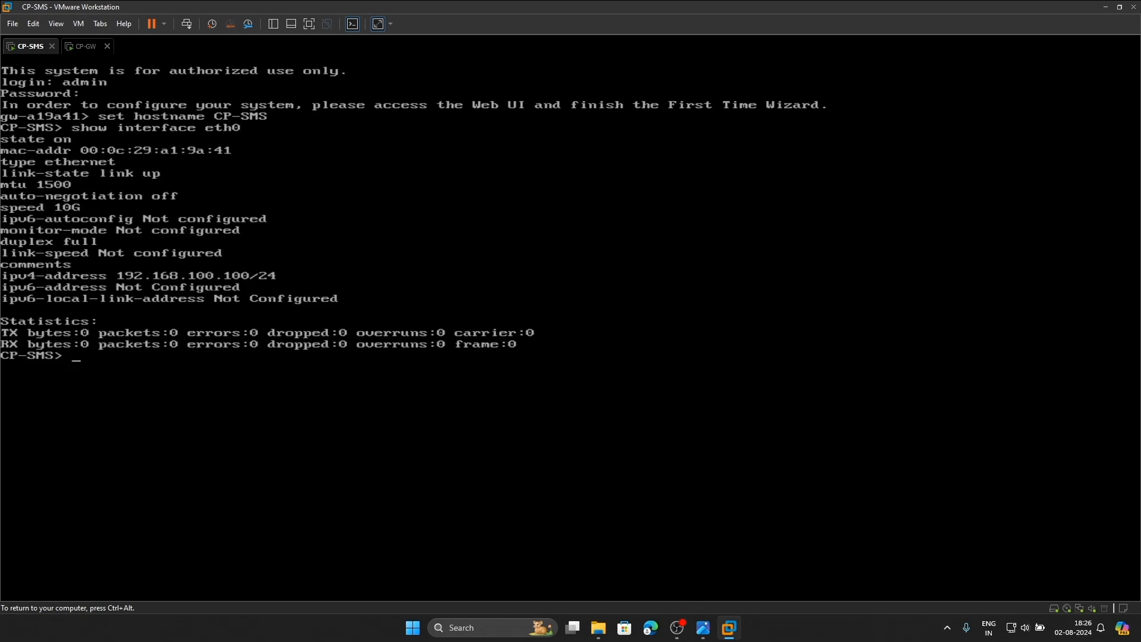
key(ctrl+alt)
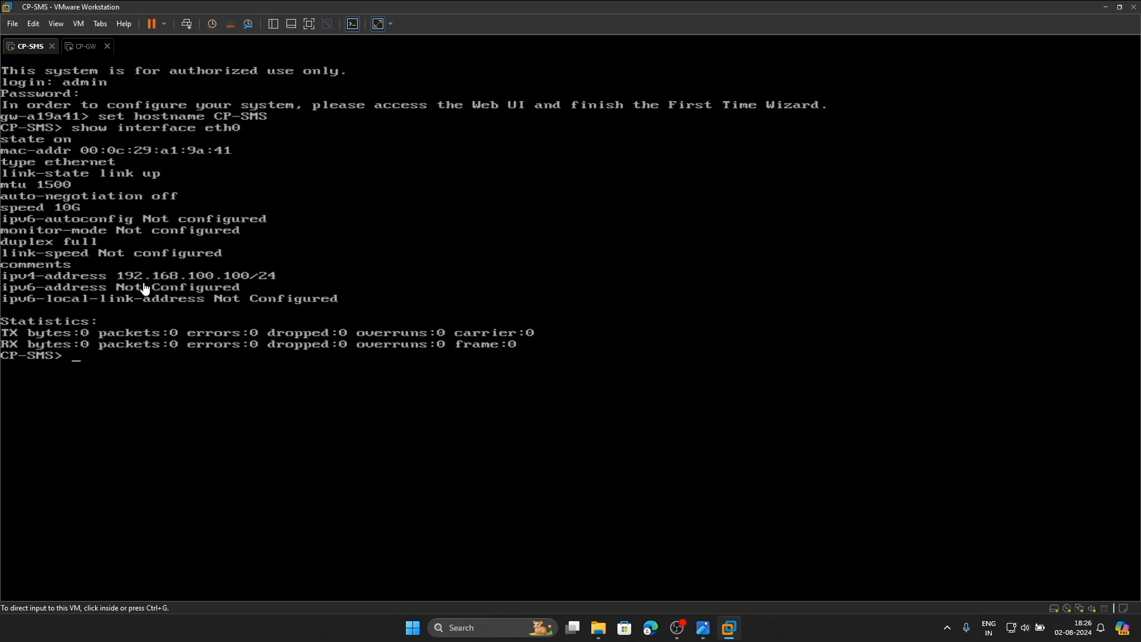
click(651, 628)
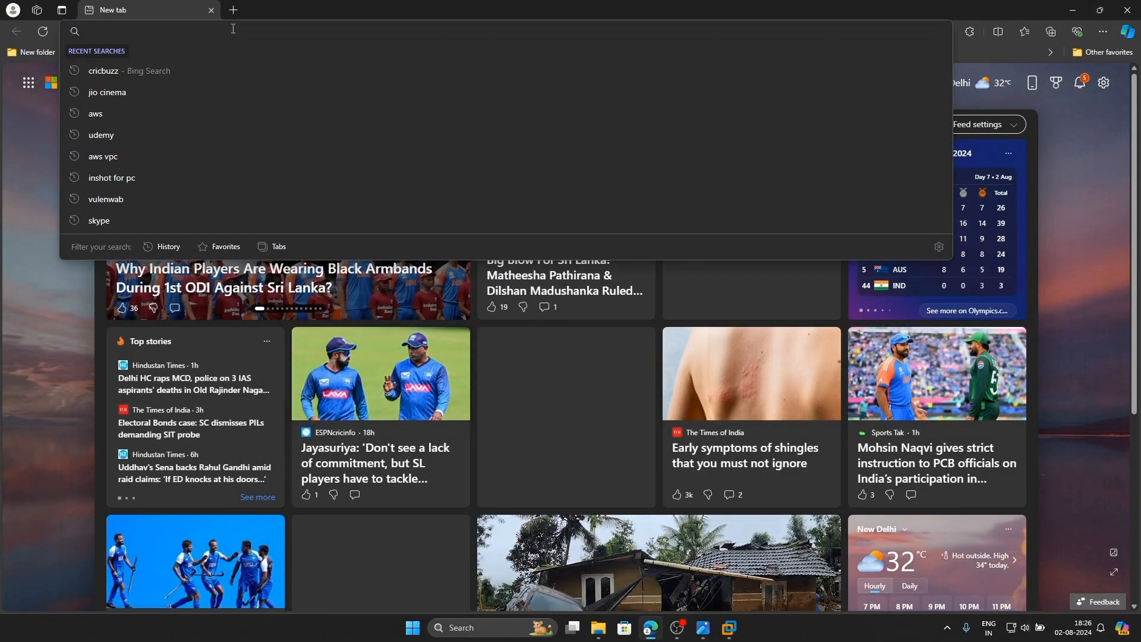
text(htt)
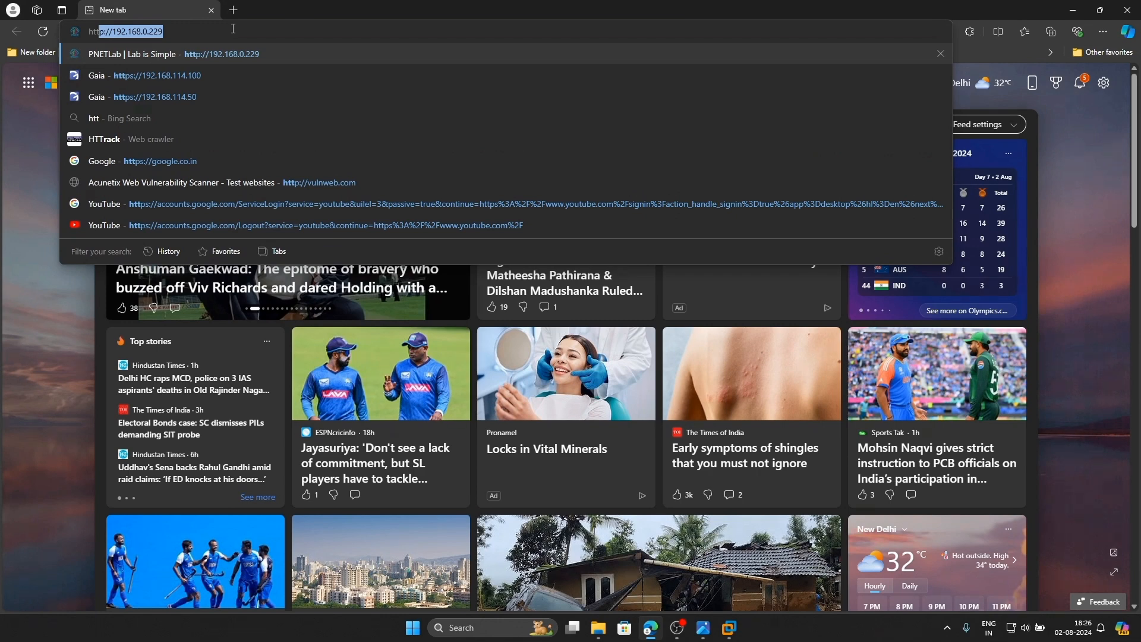
text(ps://)
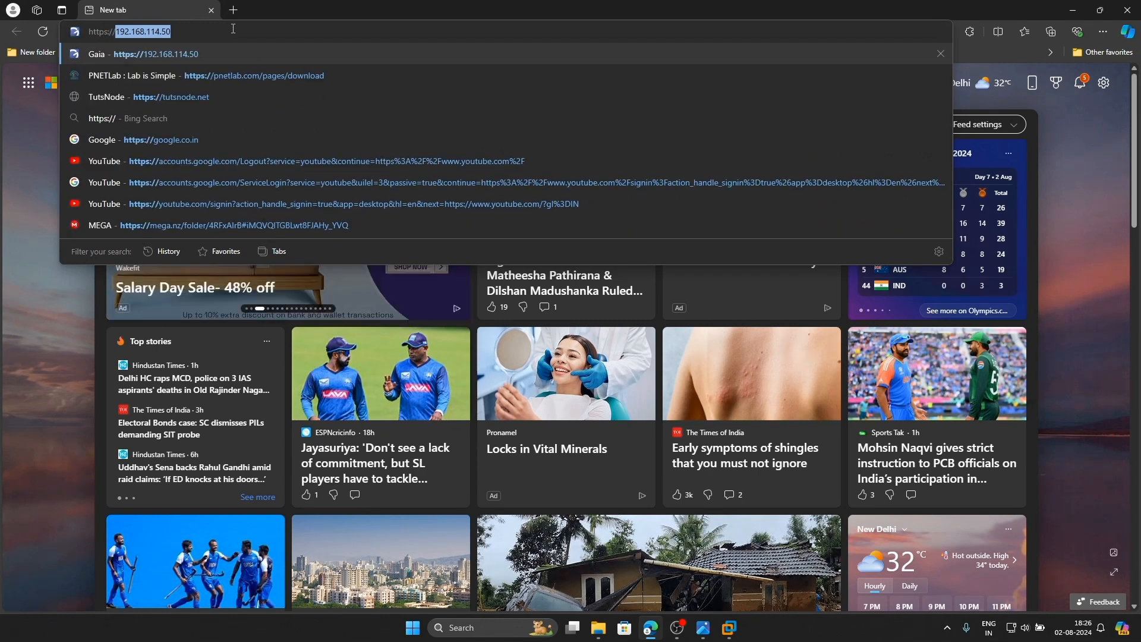
text(192.168)
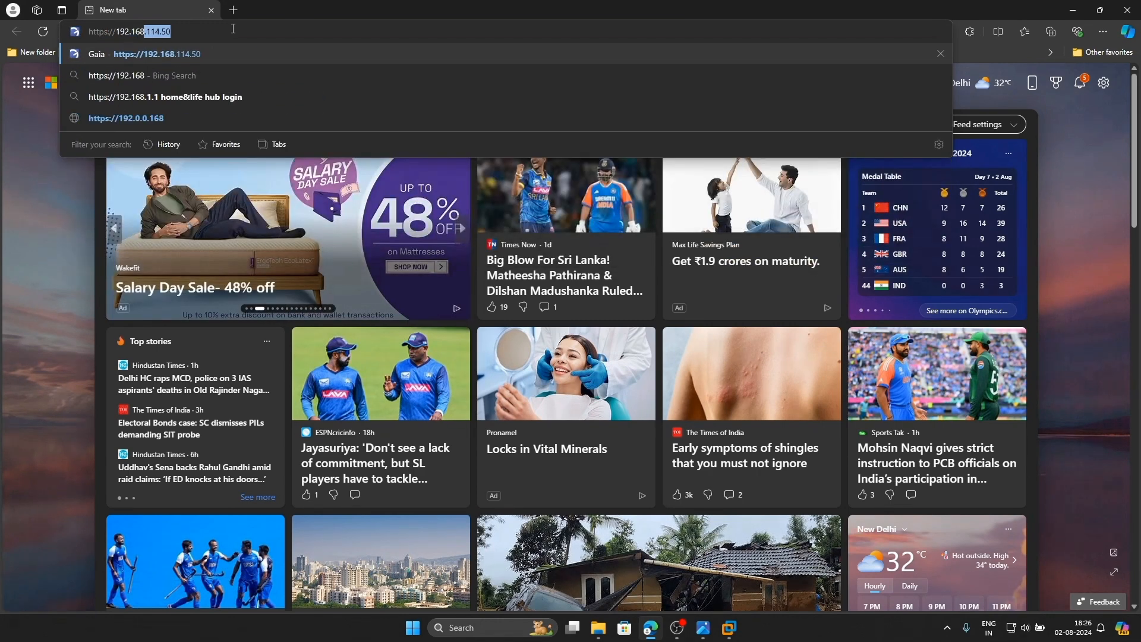
text(.100.100)
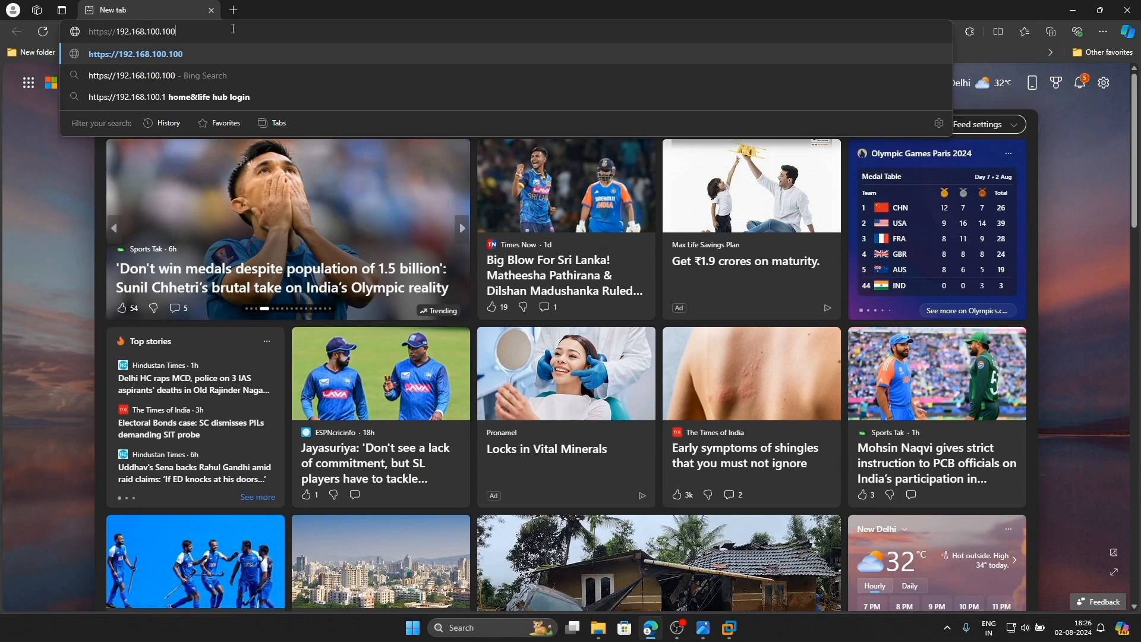
key(Return)
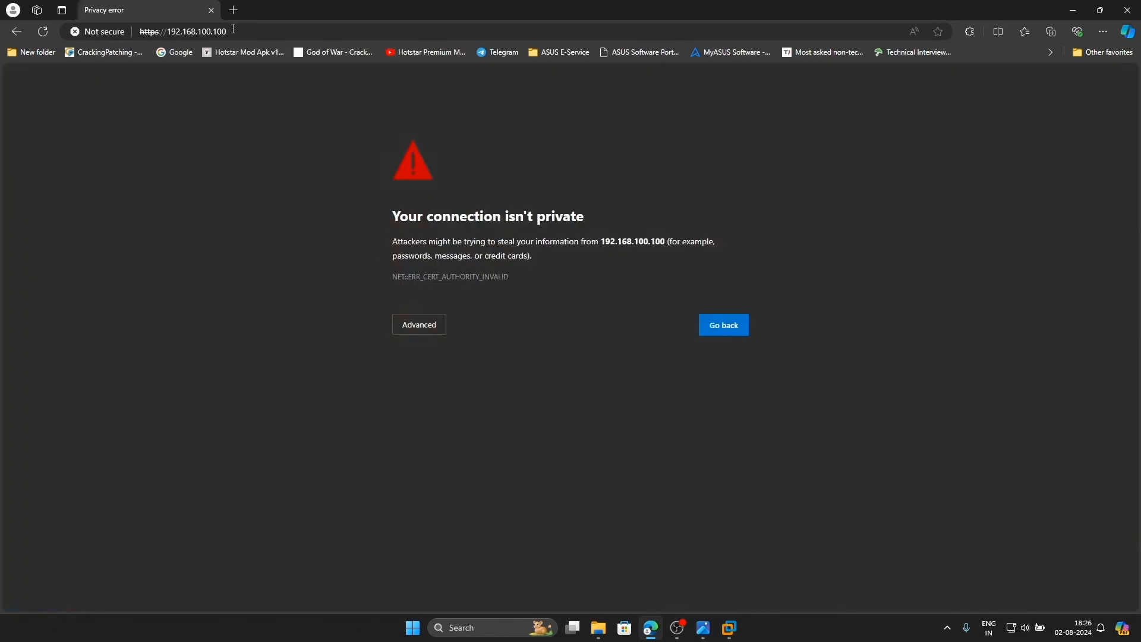
click(415, 331)
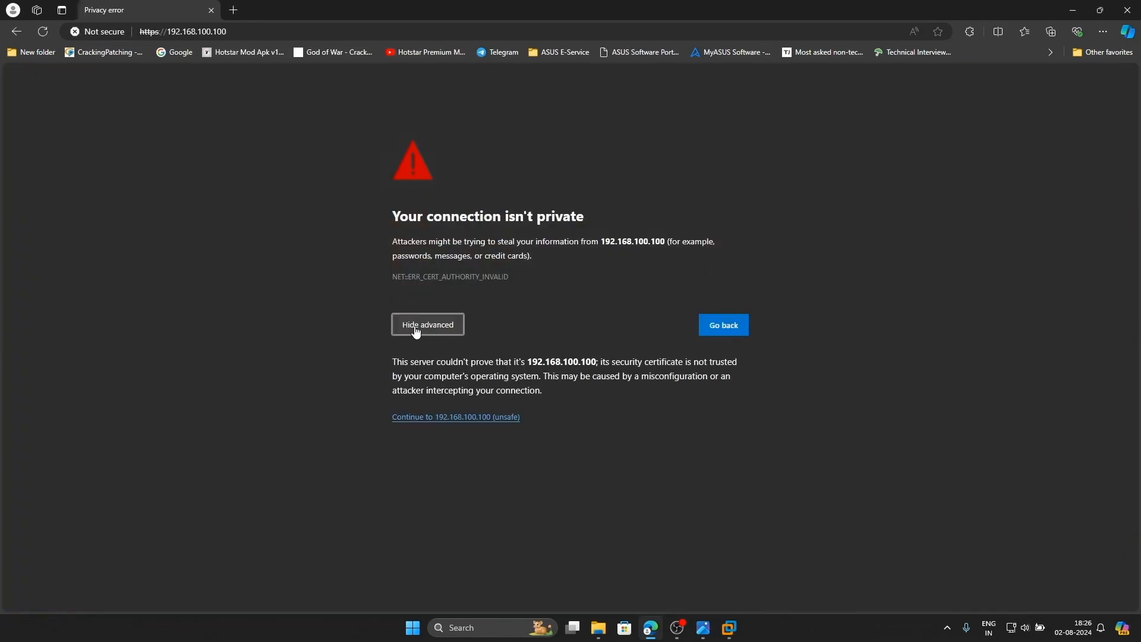
click(434, 417)
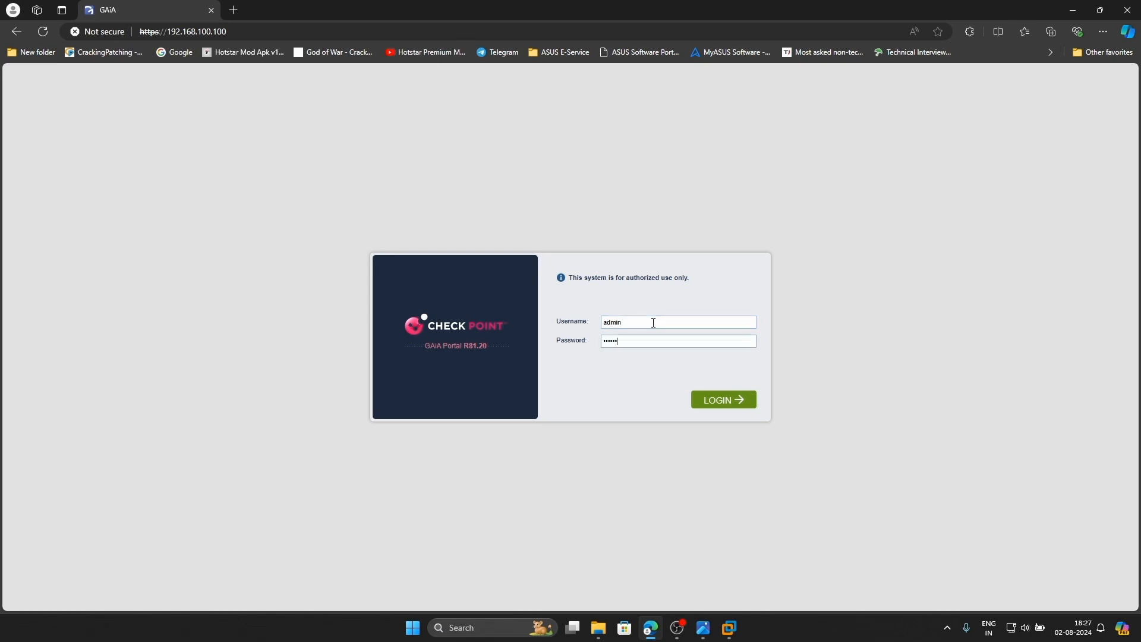
key(Return)
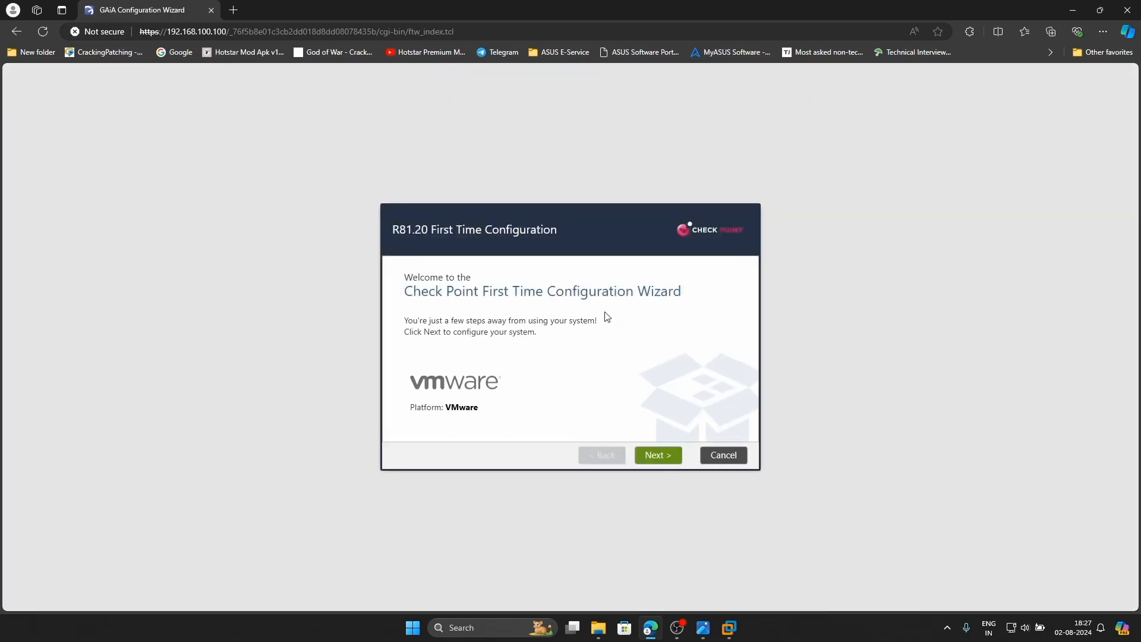
Advance past Welcome and Deployment Options, keeping 'Continue with R81.20 configuration'
click(665, 460)
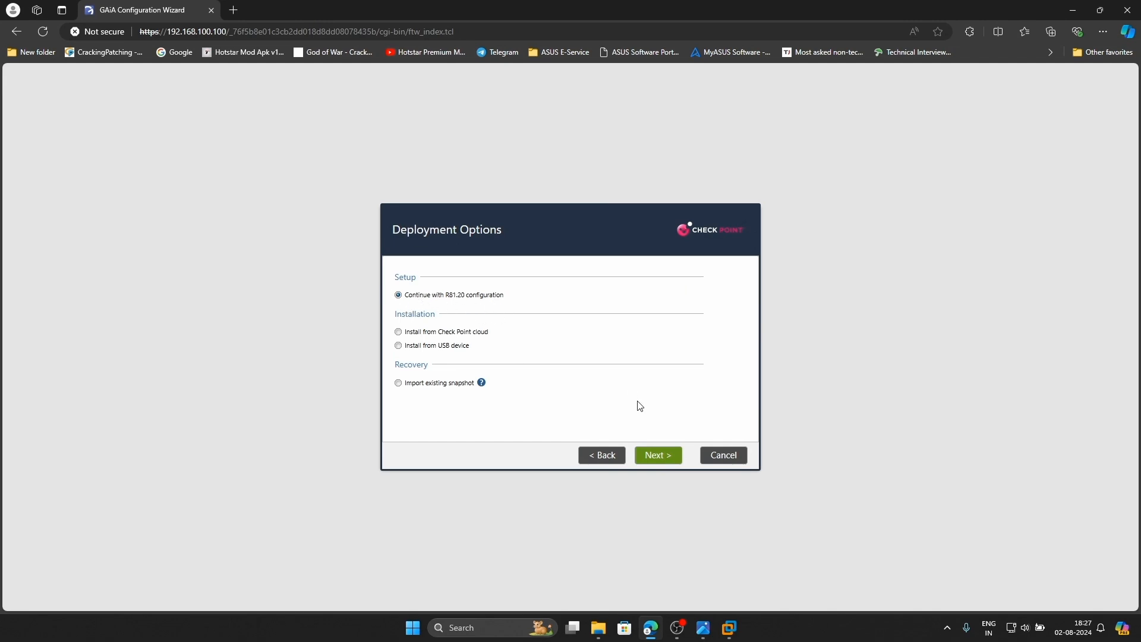
click(656, 458)
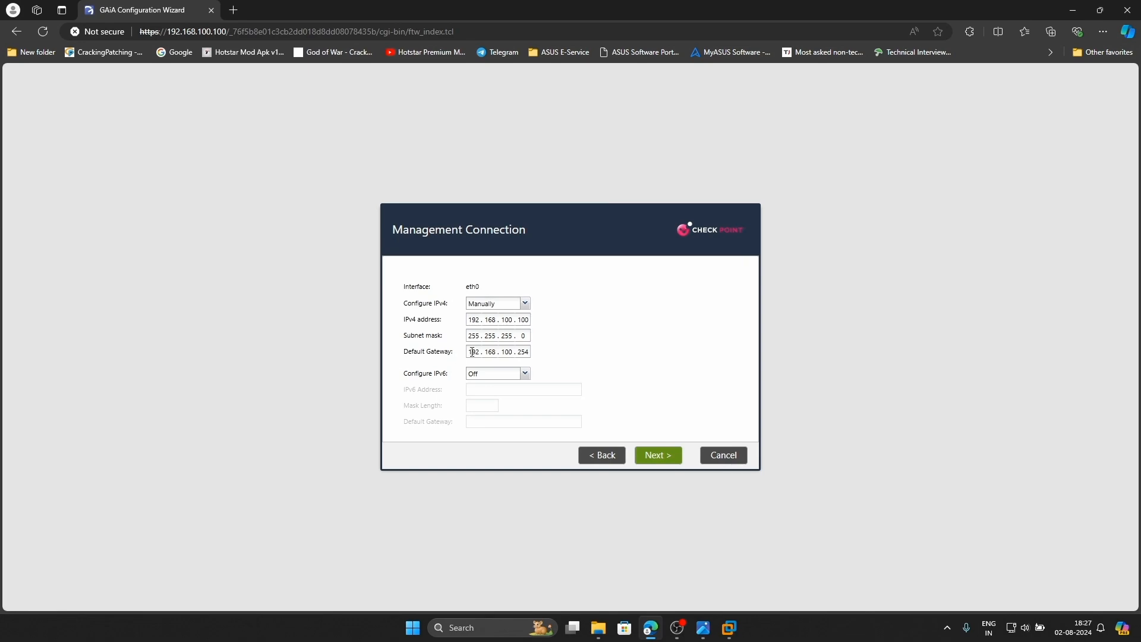
click(702, 628)
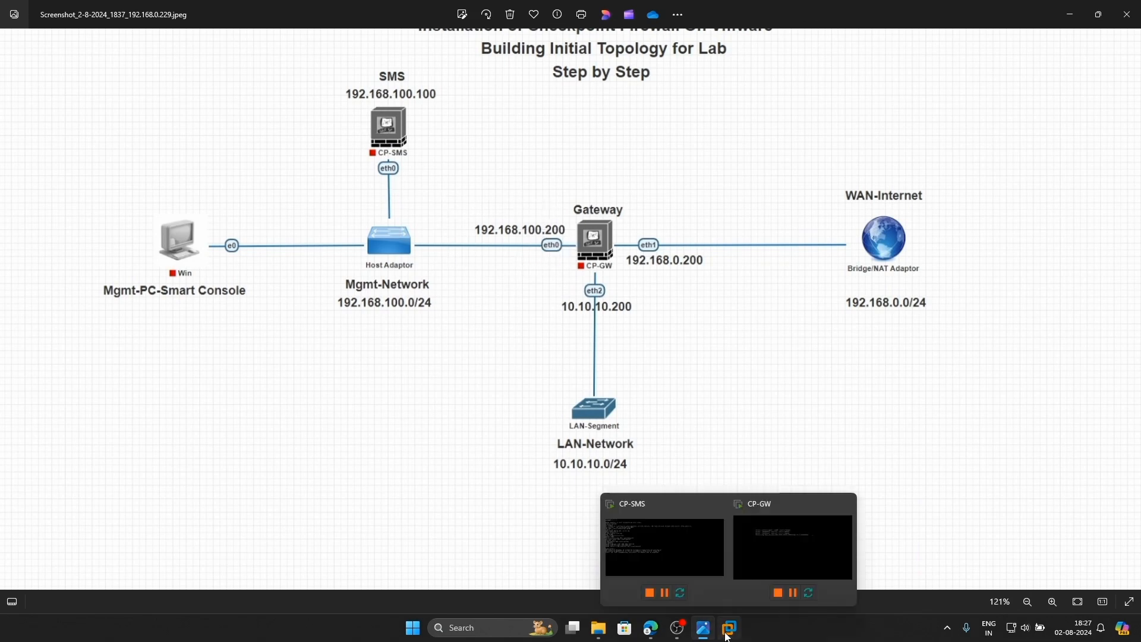
Go from the topology diagram back to the Gaia wizard in Edge
click(651, 627)
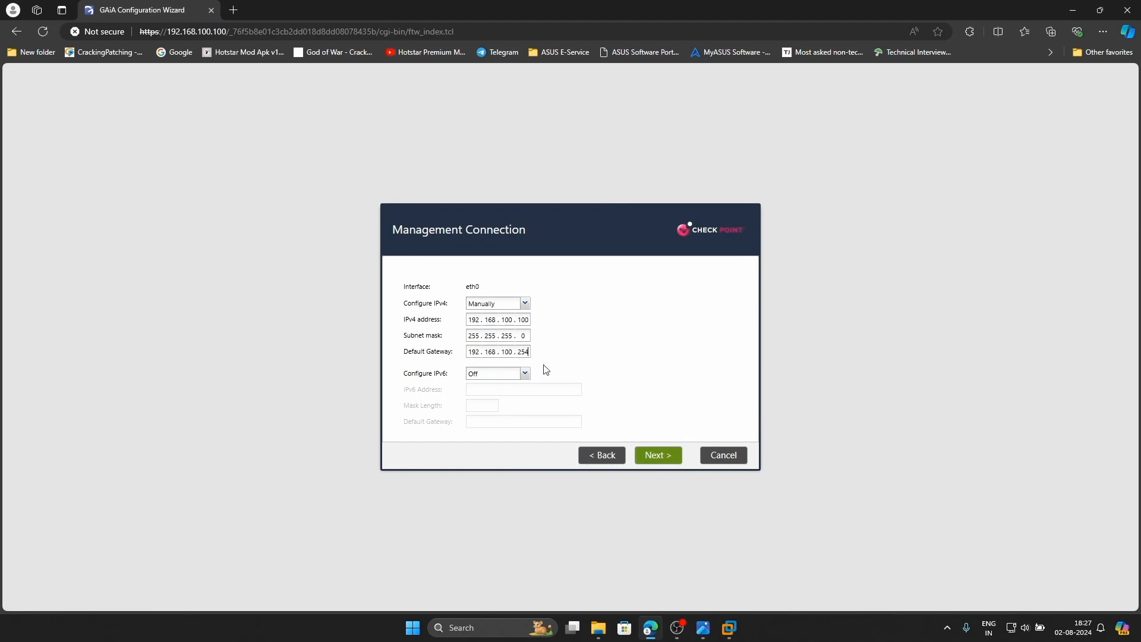
Set CP-SMS's default gateway to 192.168.100.200, add DNS servers, and keep the date and time
text(200)
click(659, 456)
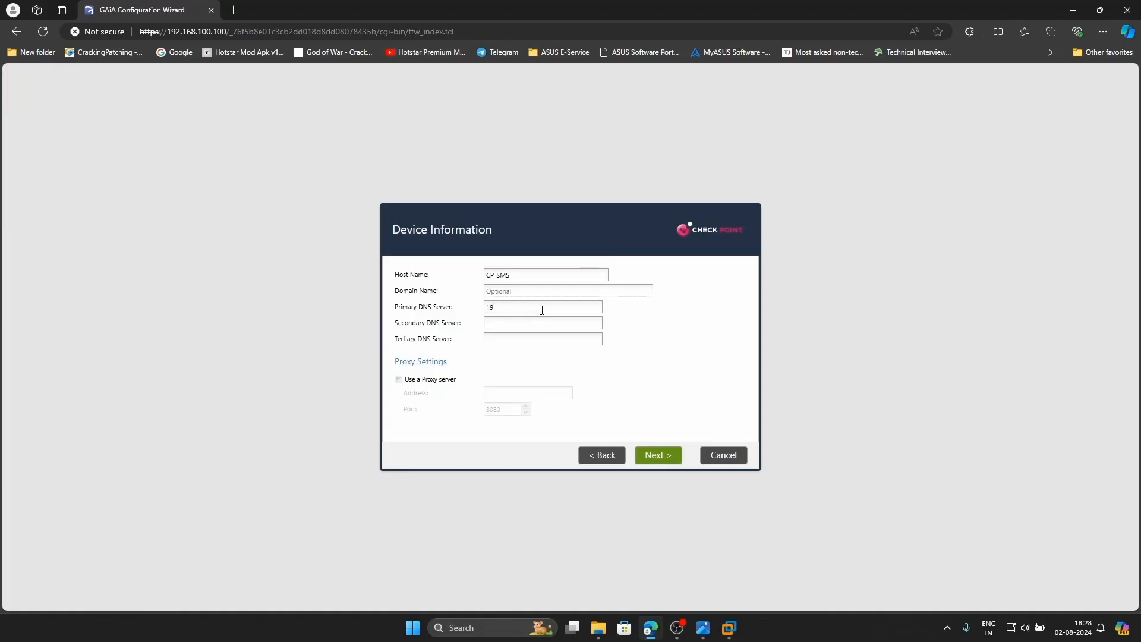
text(192.168.0.1)
click(659, 456)
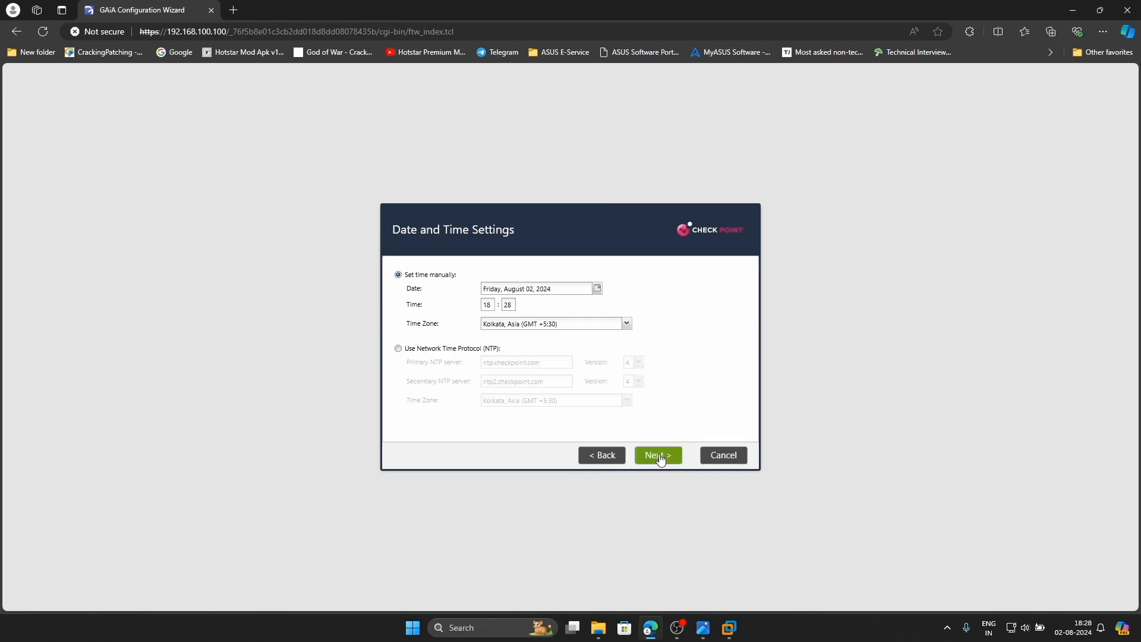
click(659, 457)
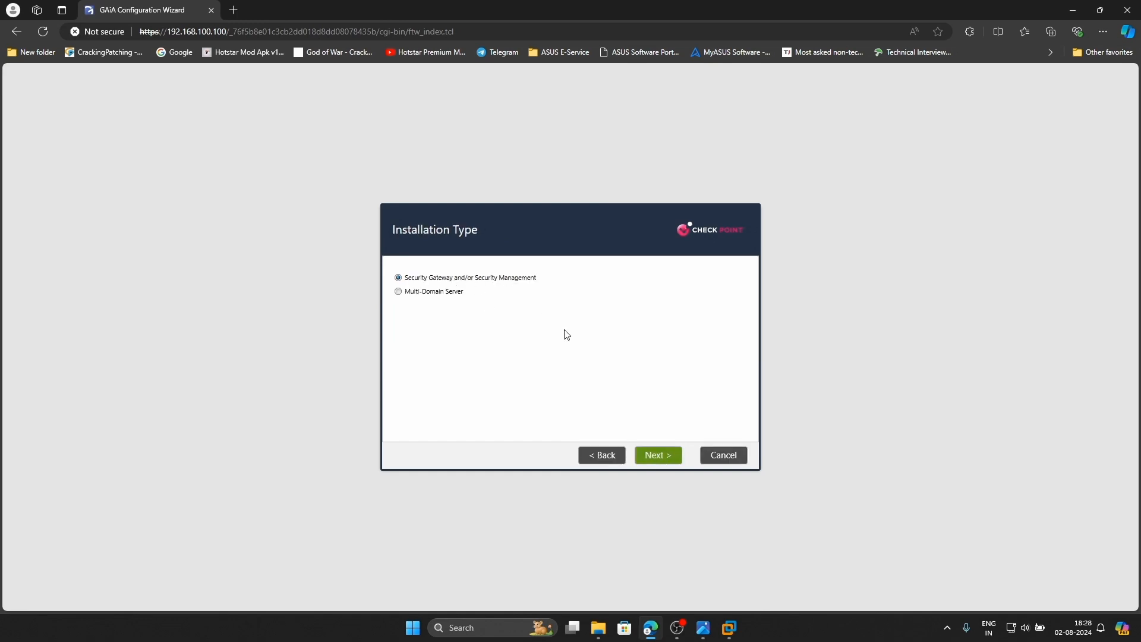
Install Security Management only, with Security Gateway unticked, keeping the default administrator and GUI clients
click(654, 458)
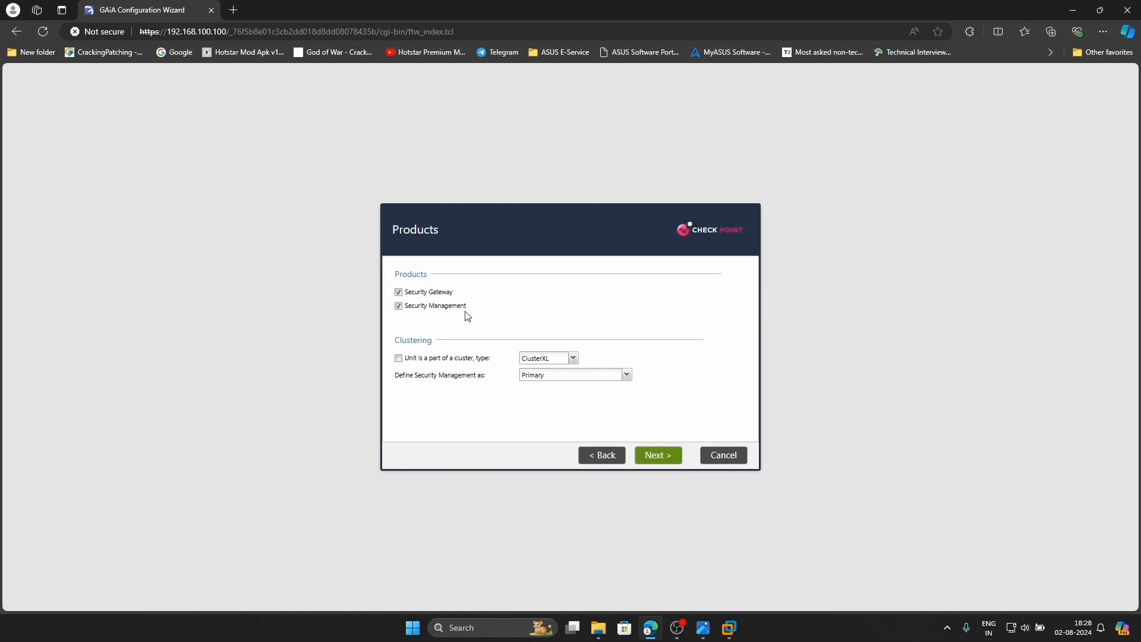
click(399, 292)
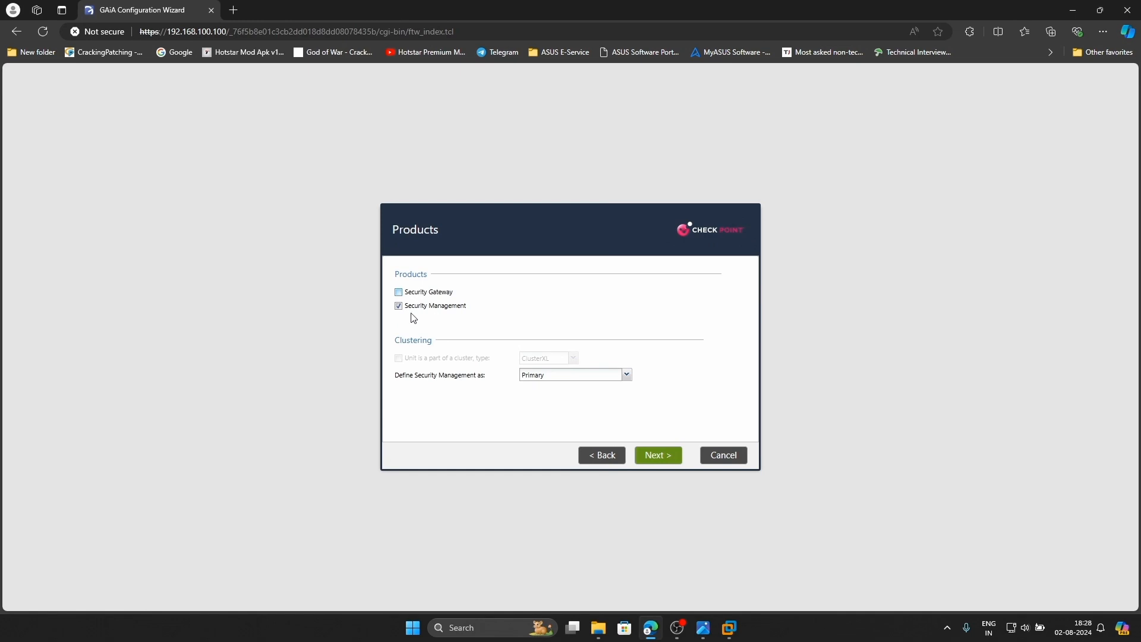
click(656, 461)
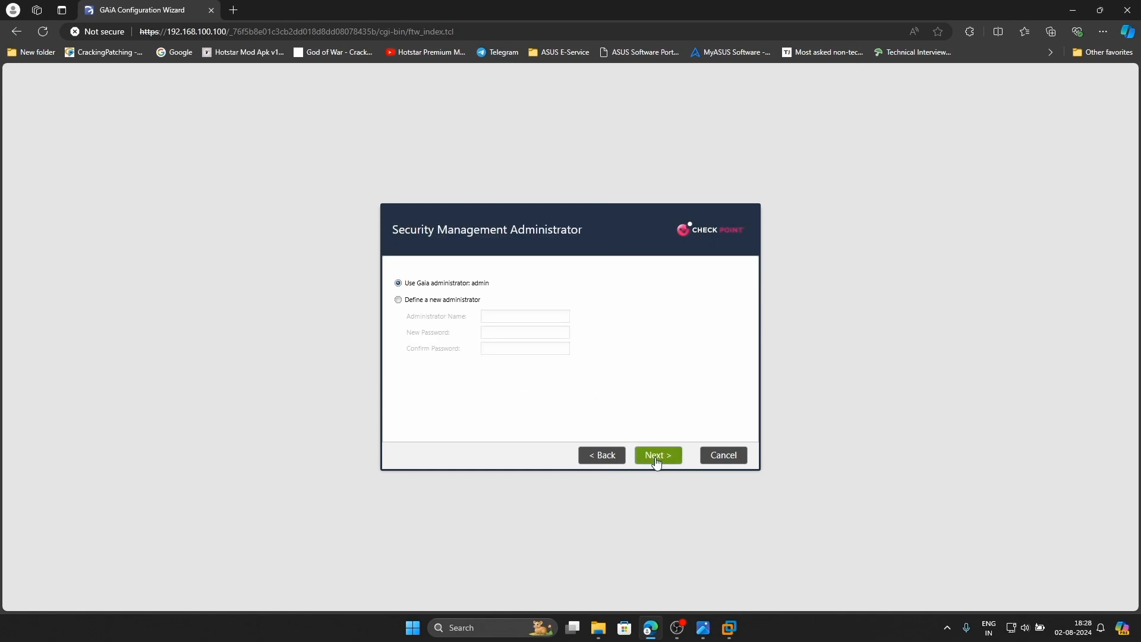
click(656, 462)
click(656, 459)
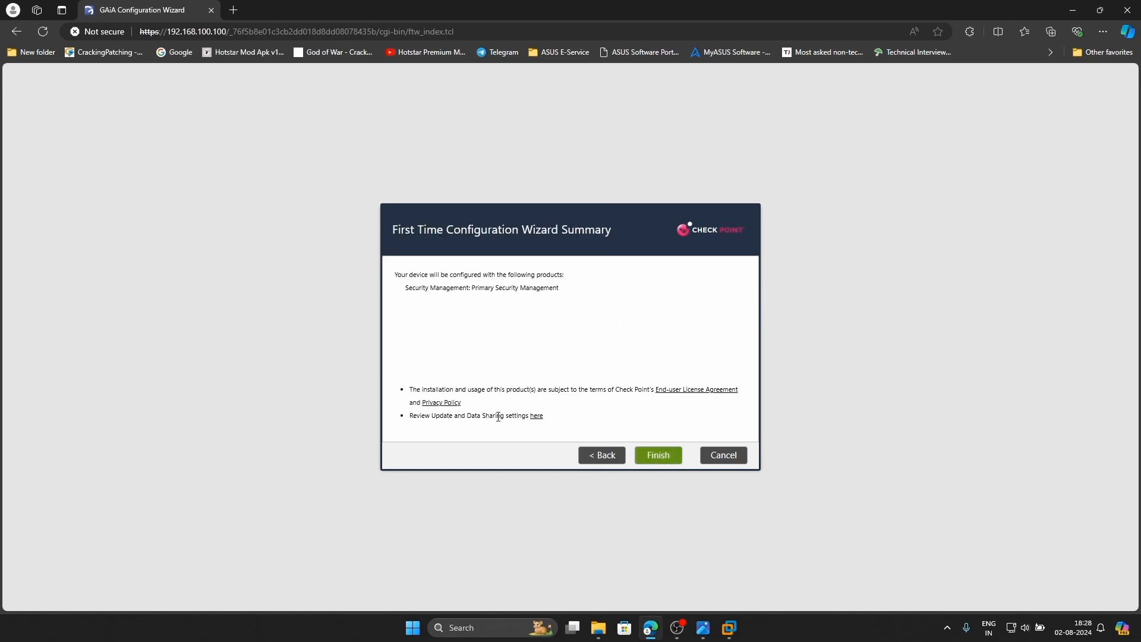
Finish the wizard, confirm starting the configuration, and bring the CP-SMS console forward
click(647, 450)
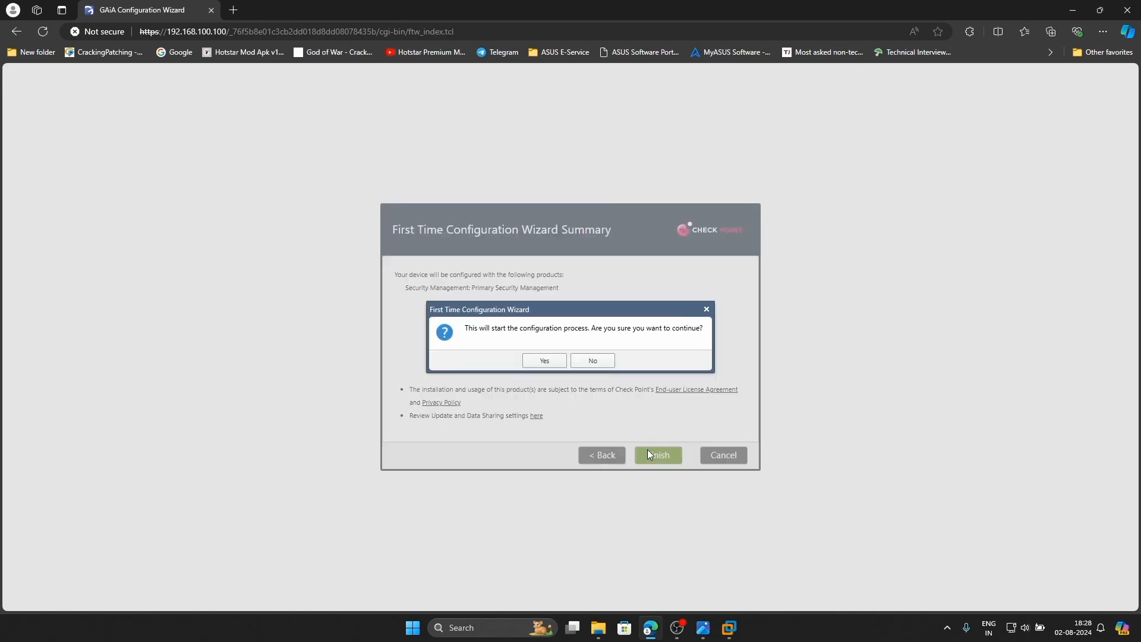
click(540, 361)
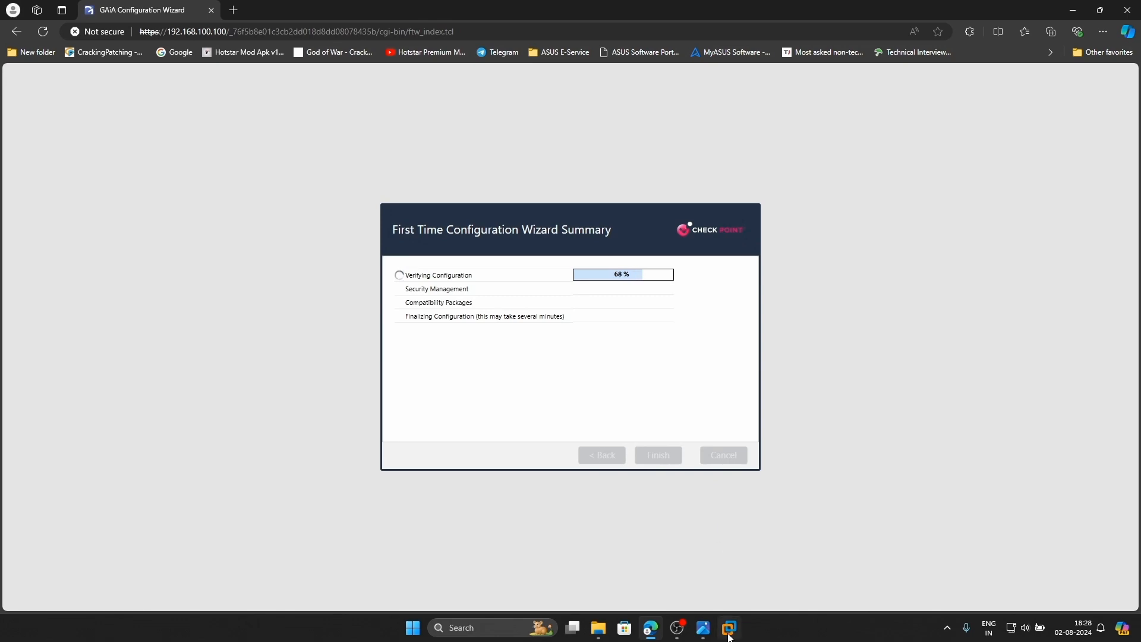
mouse_move(730, 633)
click(690, 541)
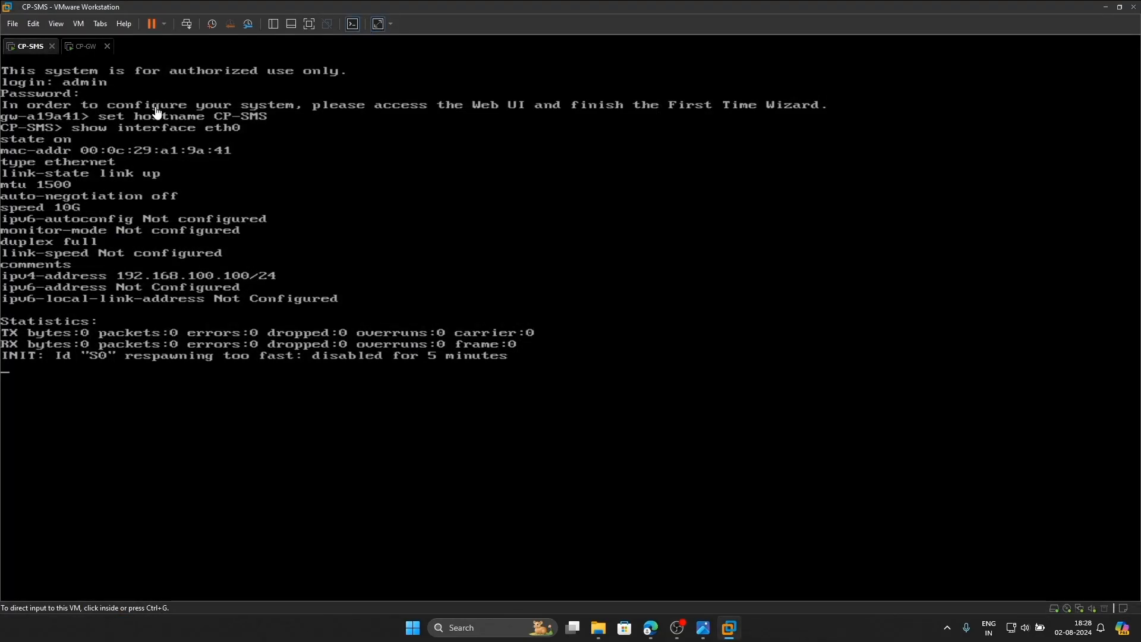
Log into the CP-GW console as admin and stretch the display to fill the window
click(87, 54)
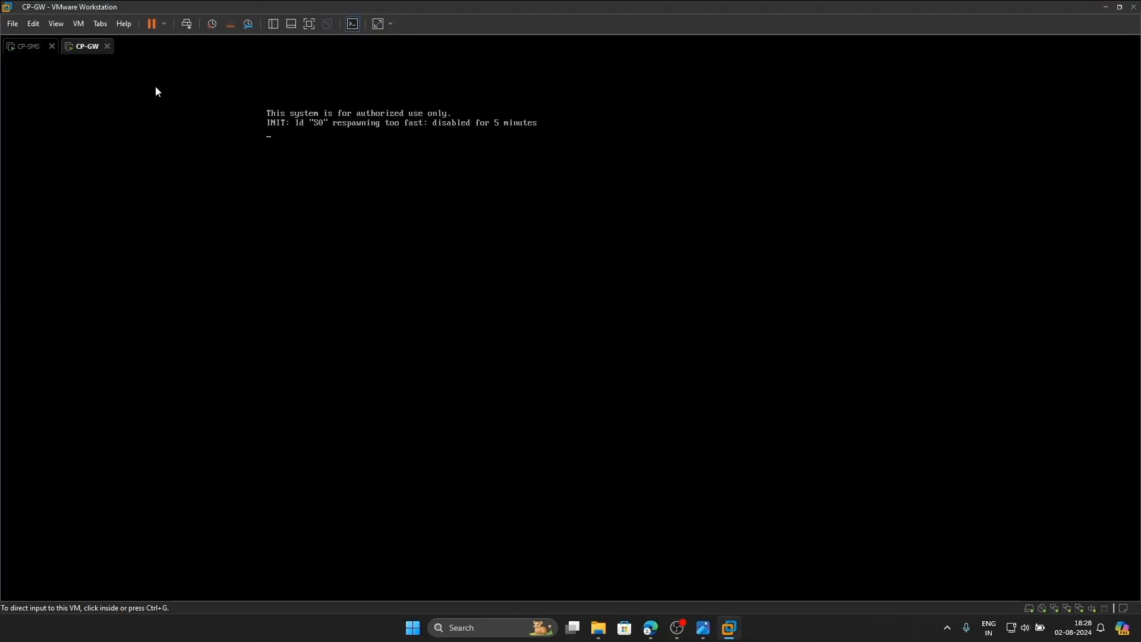
click(351, 177)
key(Return)
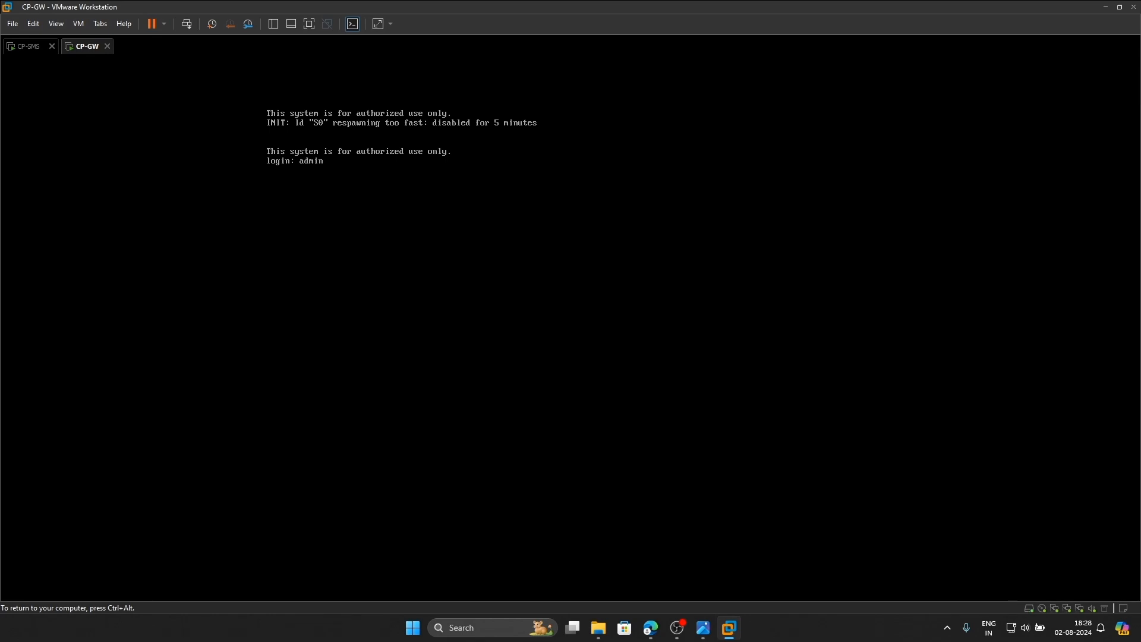
text(admin)
key(Return)
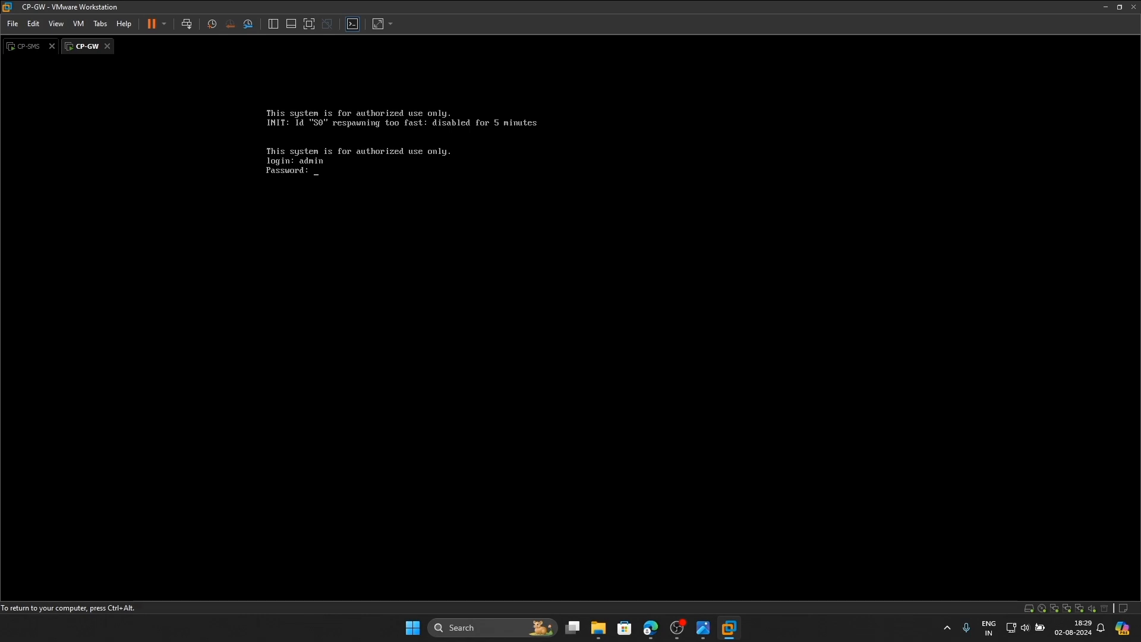
key(Return)
key(ctrl+alt)
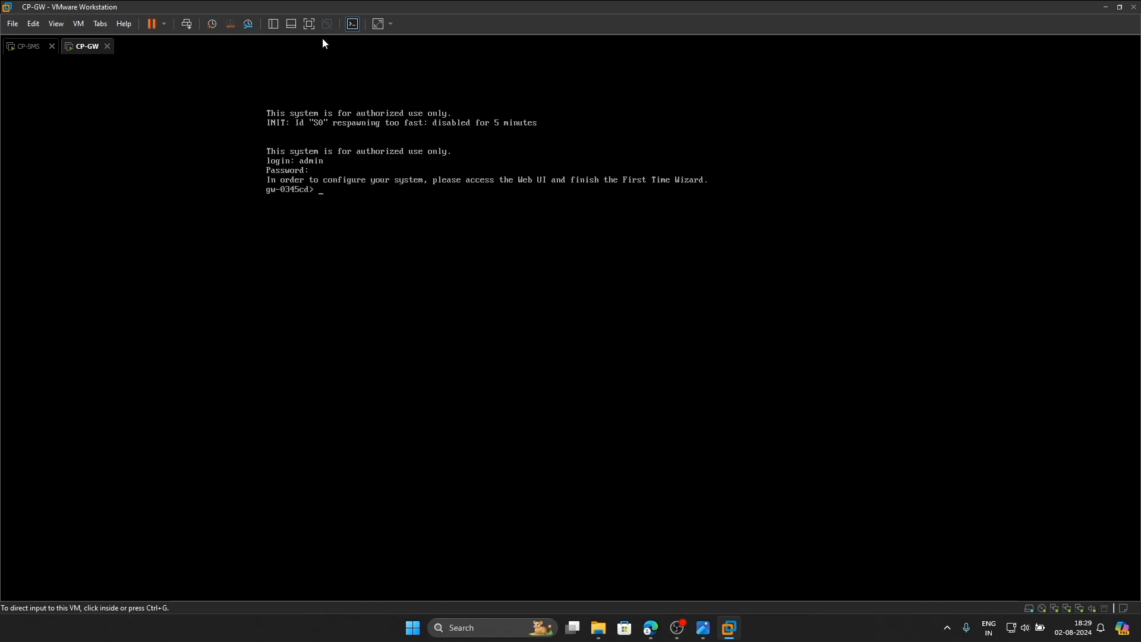
click(379, 26)
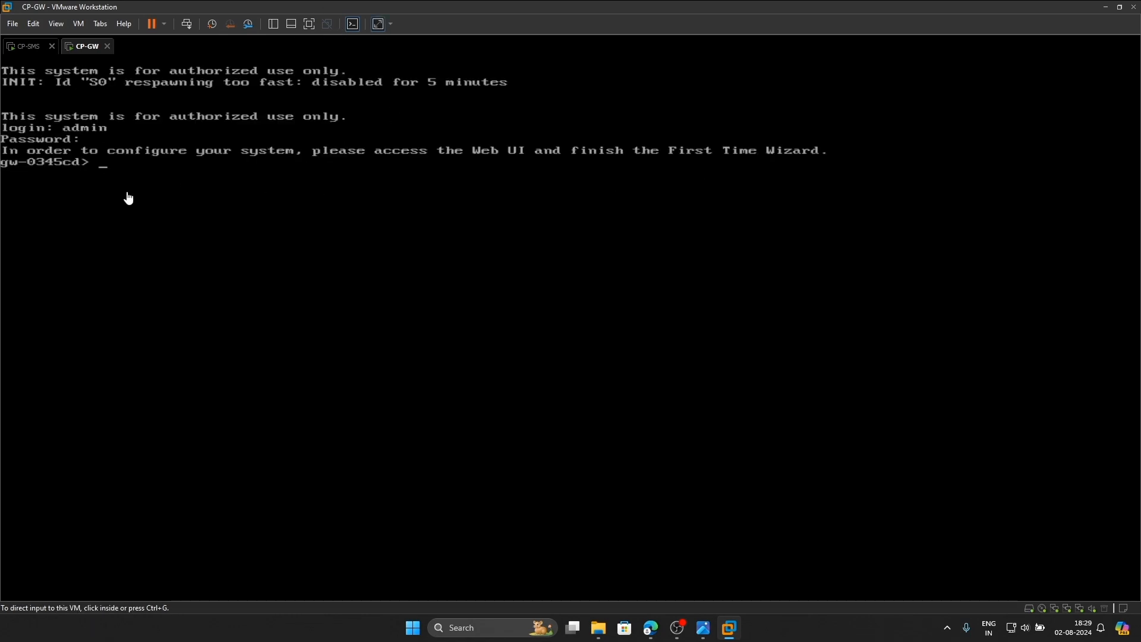
click(130, 150)
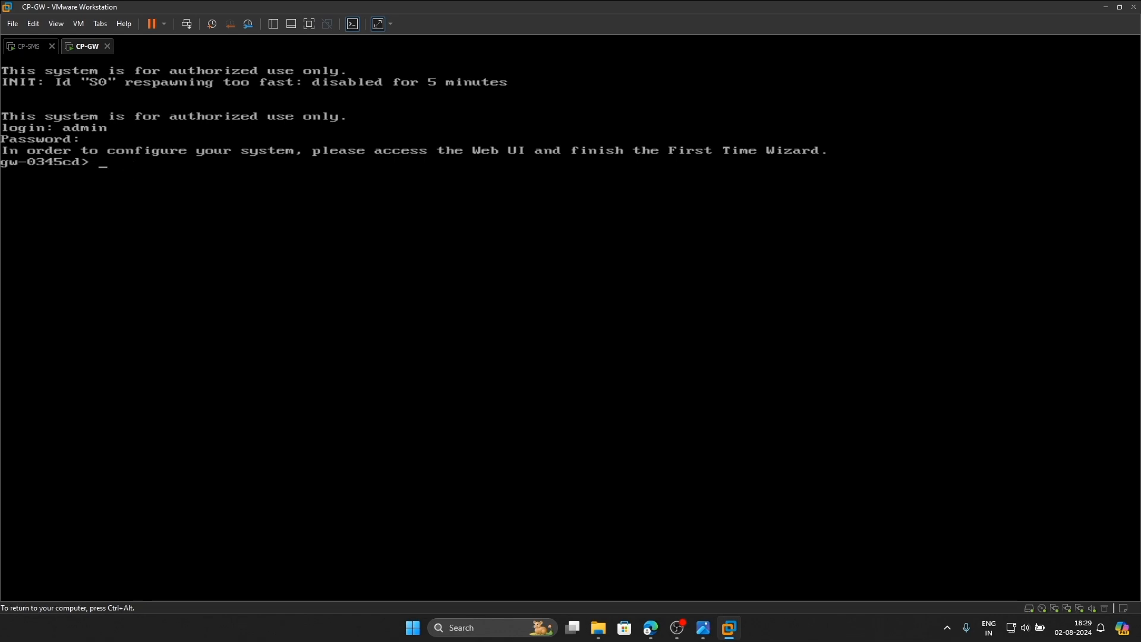
Run 'set hostname CP-GW' and 'show interface eth0' to confirm 192.168.100.200/24
text(set hostname C)
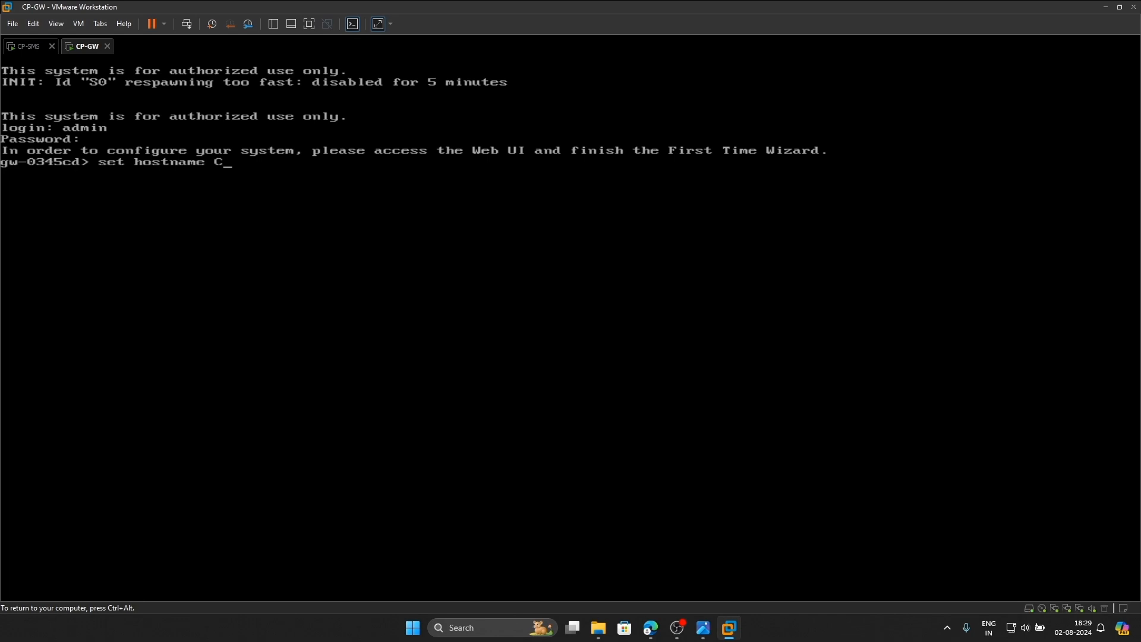
text(P-GW)
key(Return)
text(show interface eth)
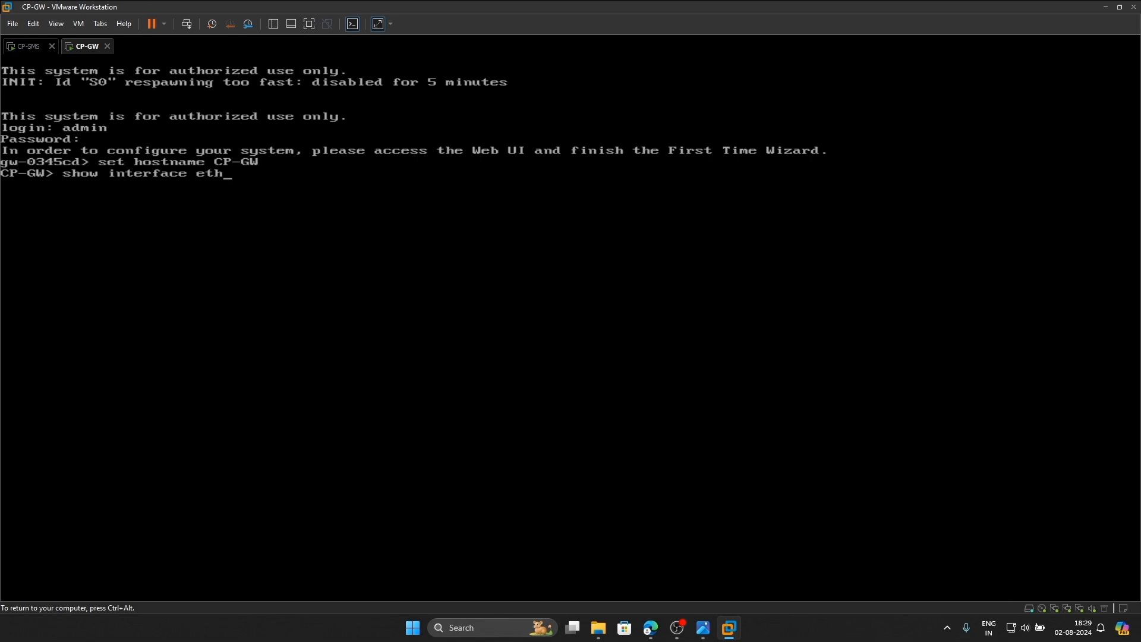
text(0)
key(Return)
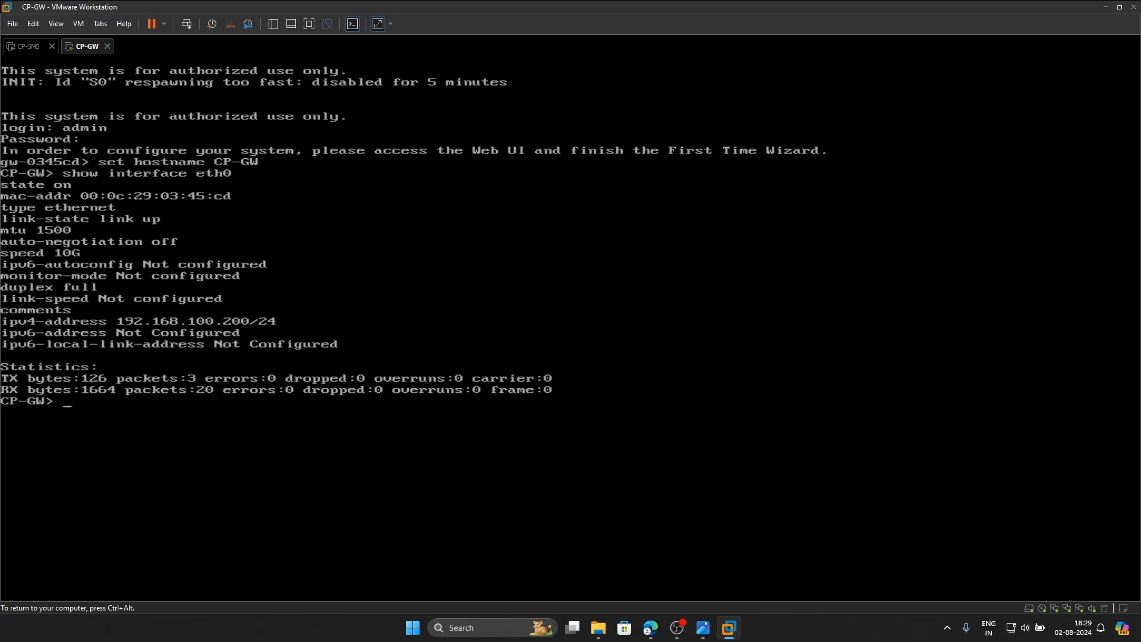
key(ctrl+alt)
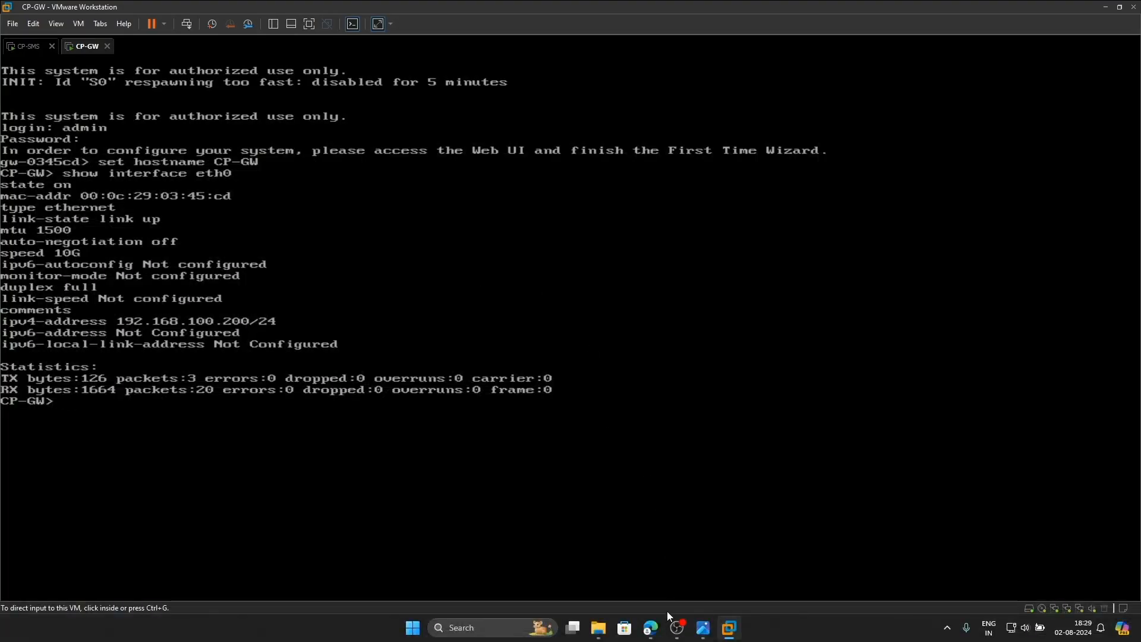
click(651, 630)
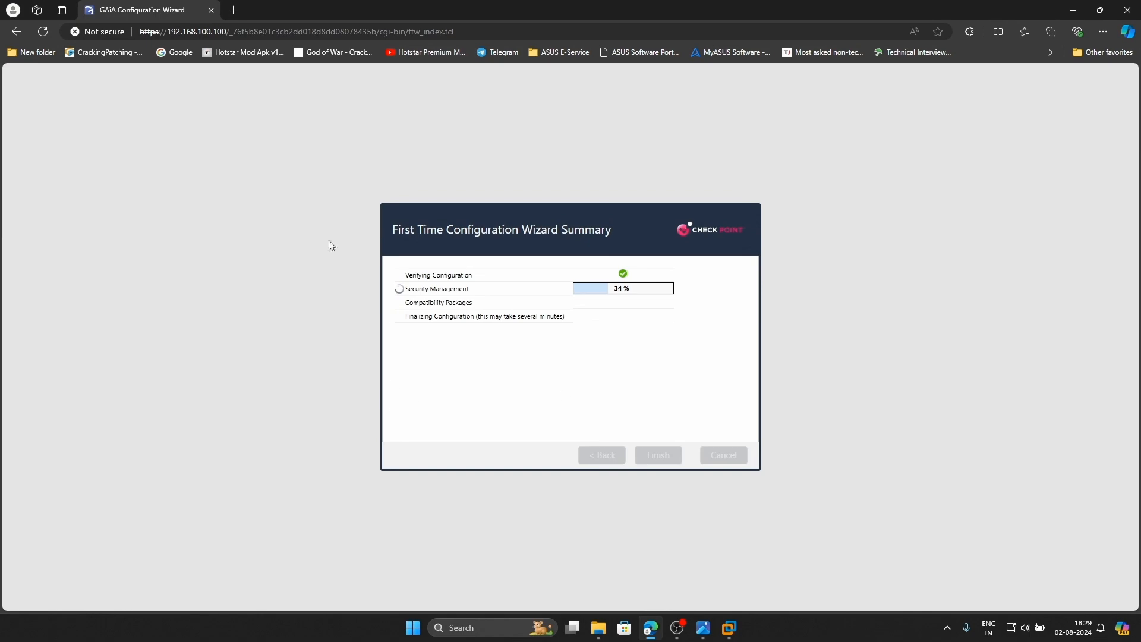
click(233, 10)
click(288, 33)
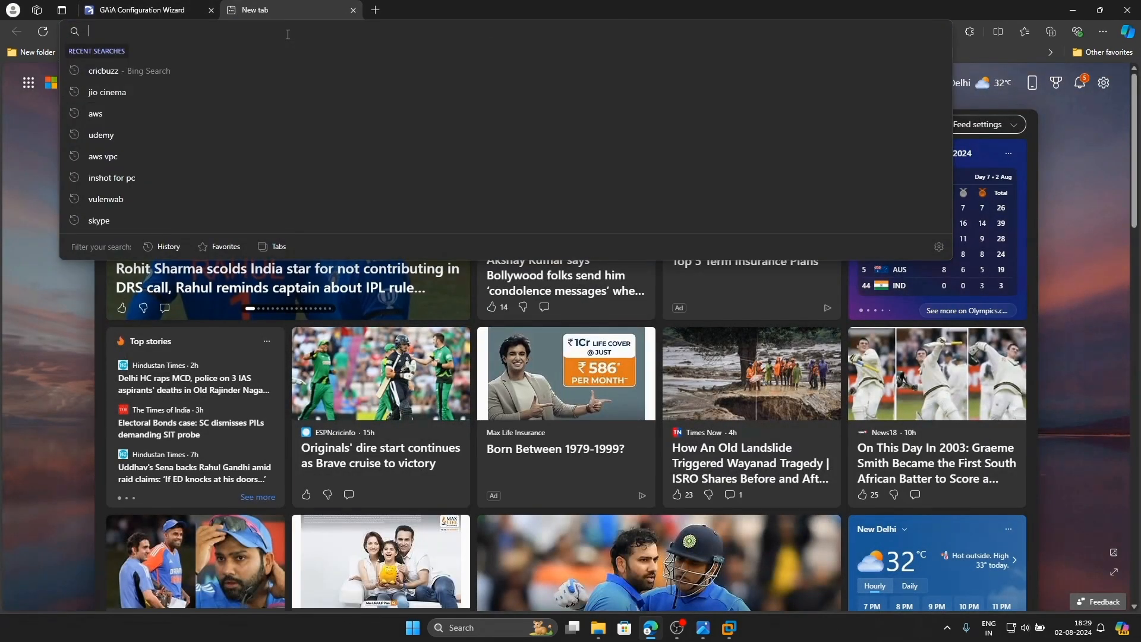
text(http://192)
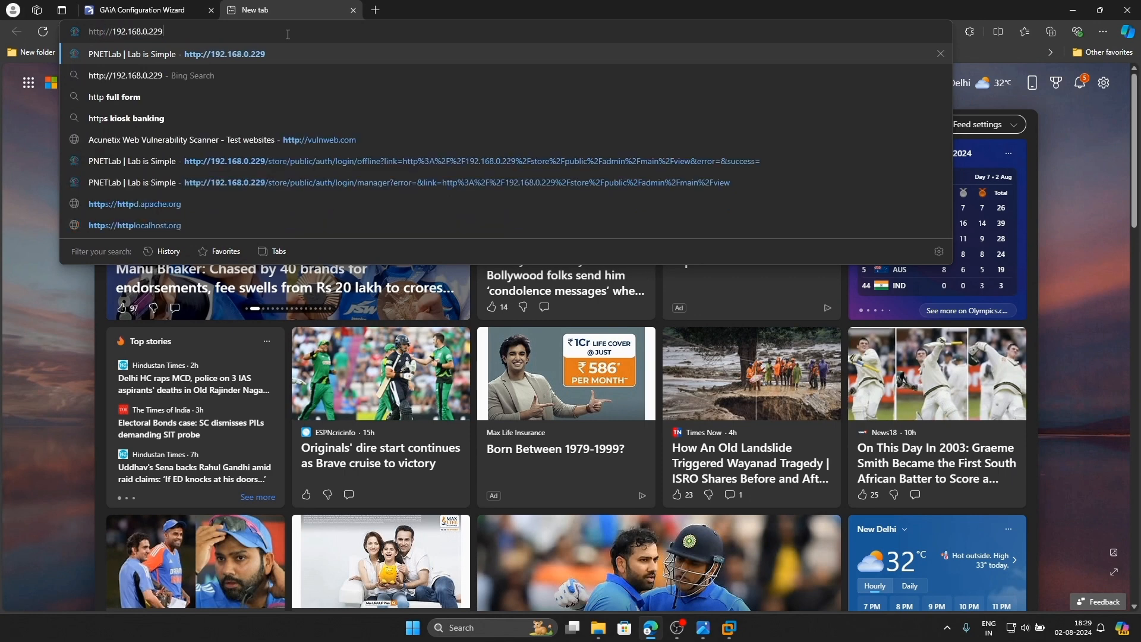
key(BackSpace)
key(BackSpace)
key(BackSpace)
key(BackSpace)
key(BackSpace)
key(BackSpace)
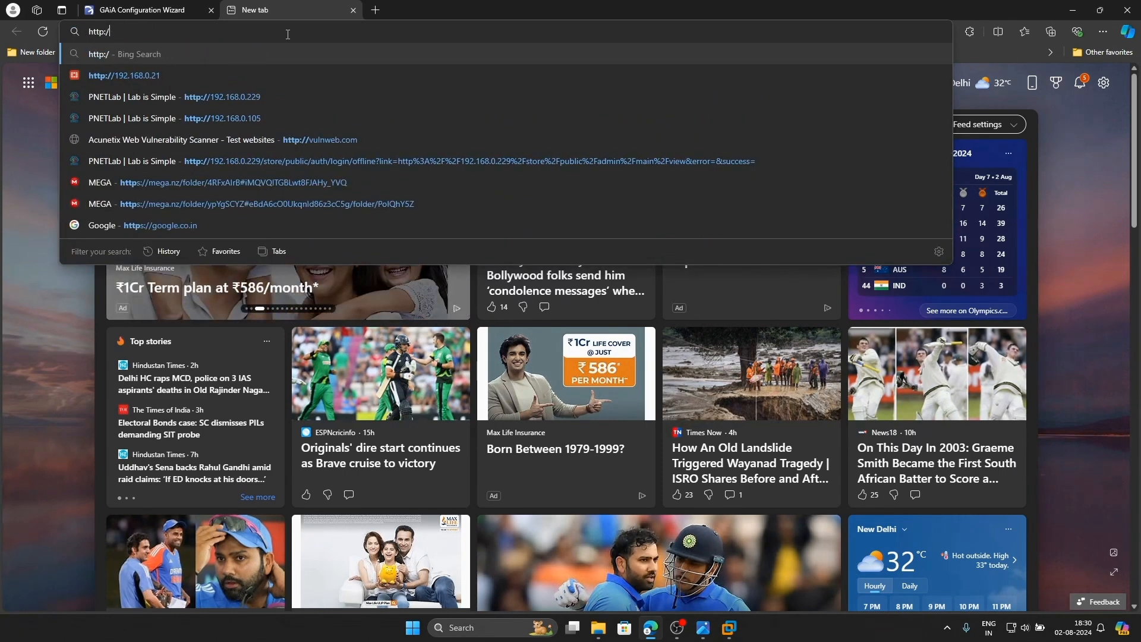
text(s://)
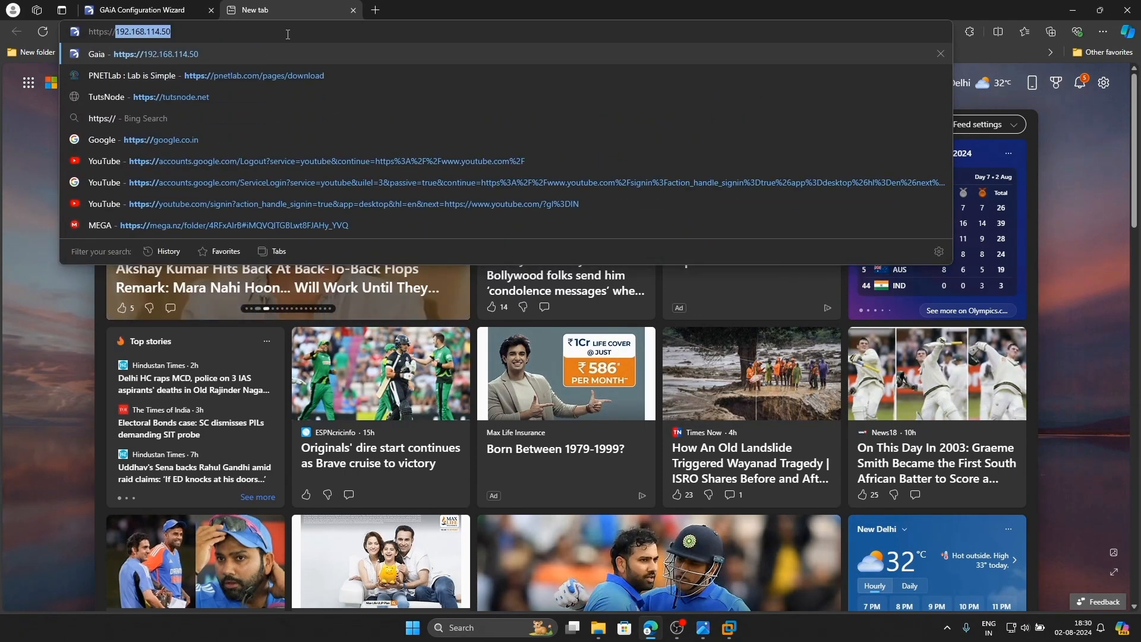
text(192.168)
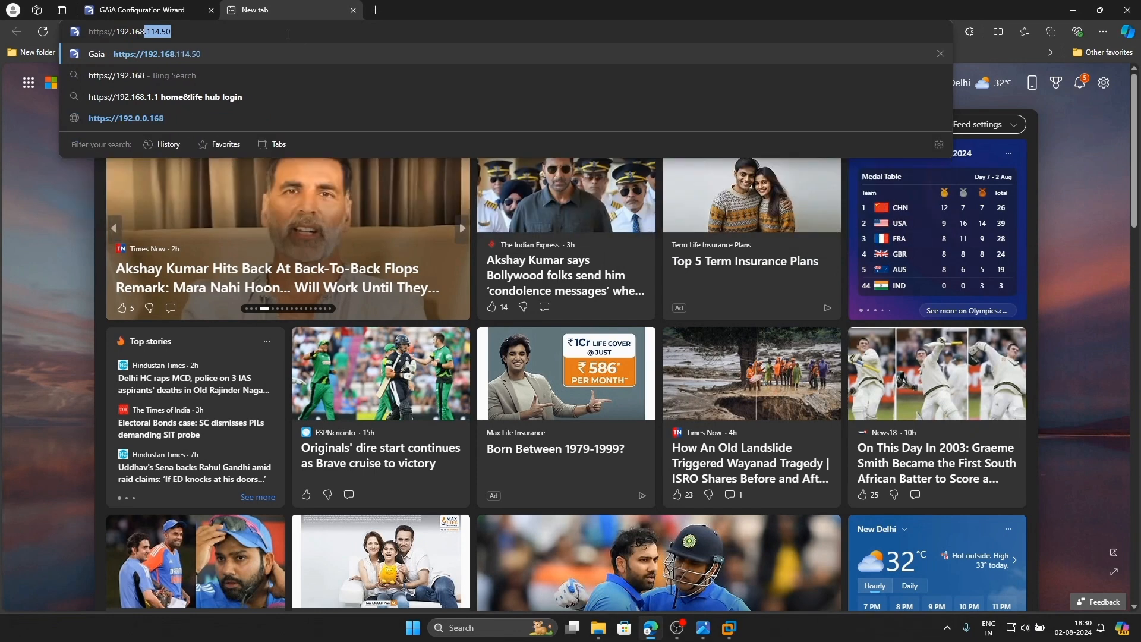
text(.100.200)
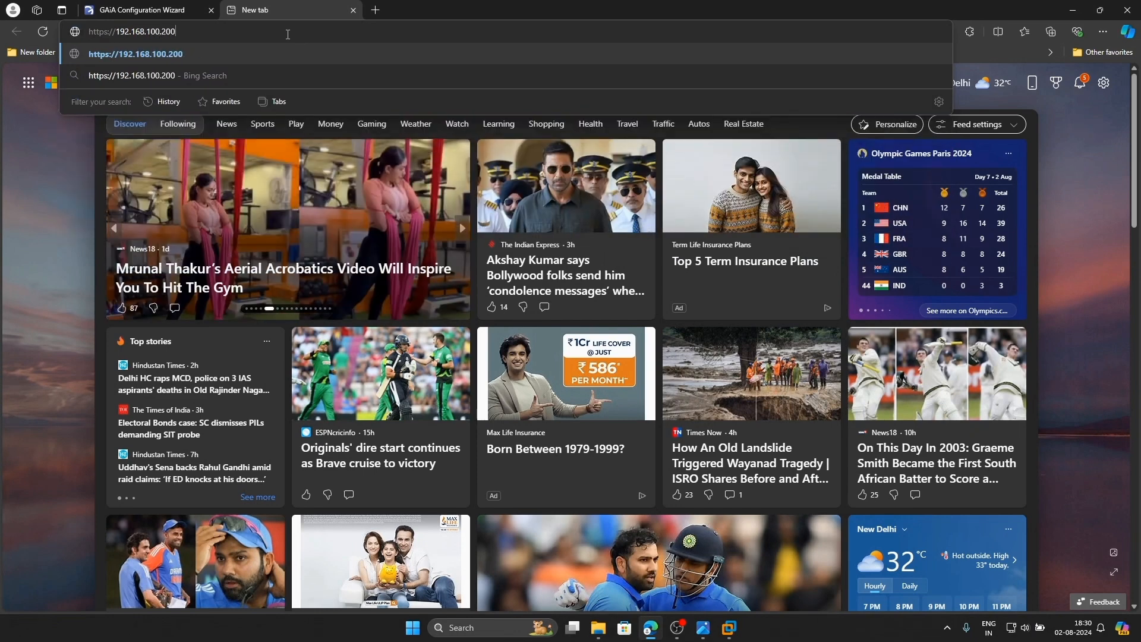
key(Return)
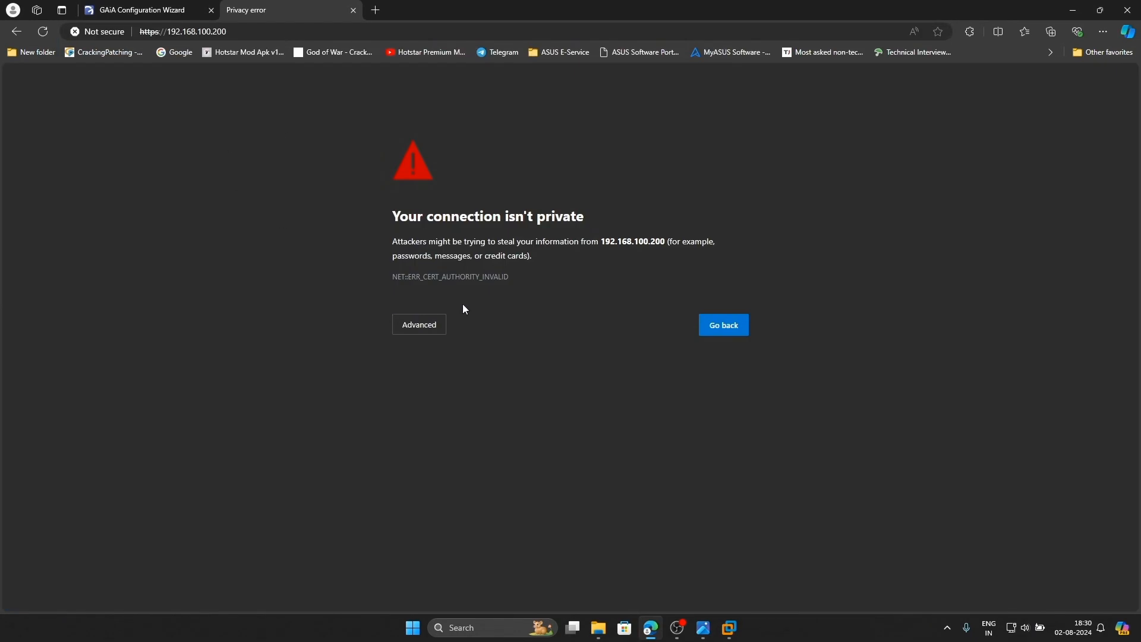
click(424, 326)
Proceed past the warning, log in as admin, reach Management Connection, then open the topology diagram
click(448, 419)
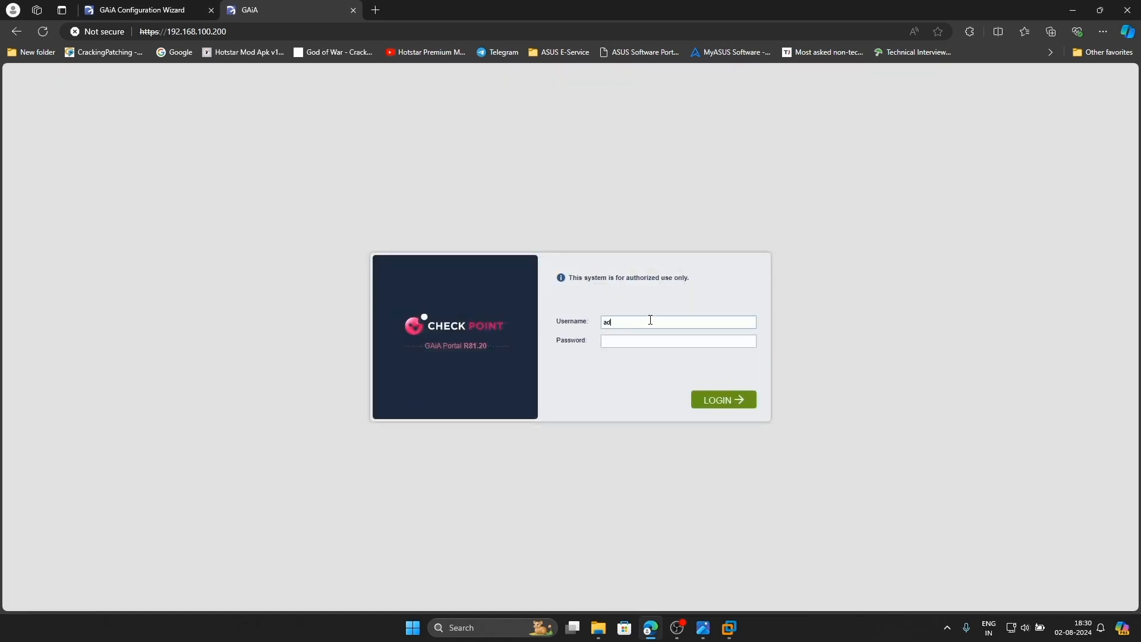
key(Tab)
key(Return)
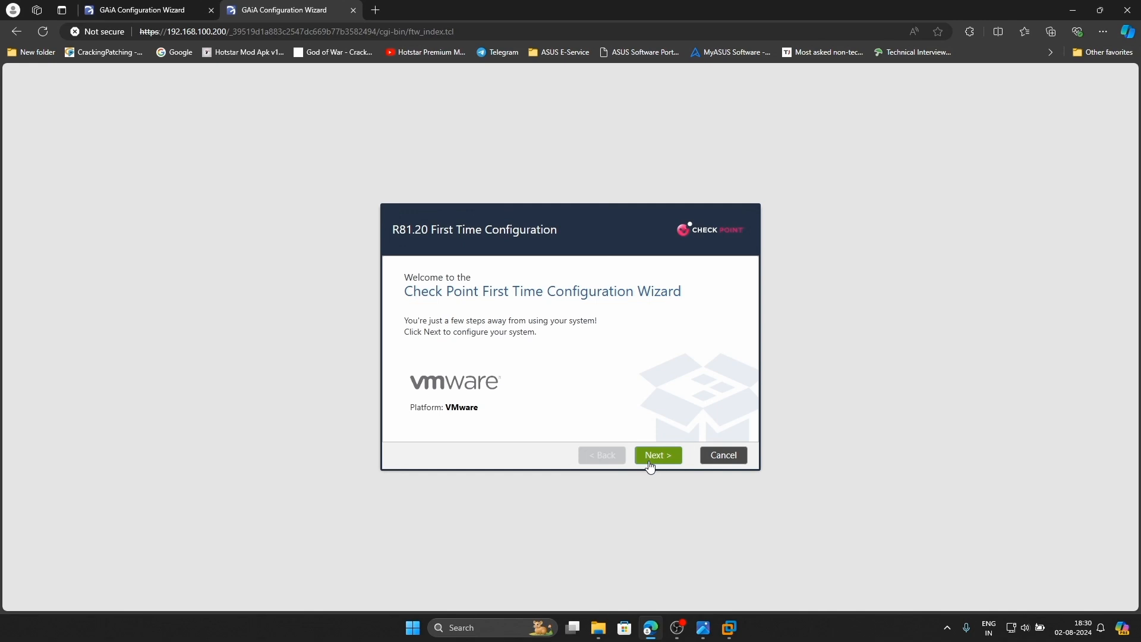
click(650, 465)
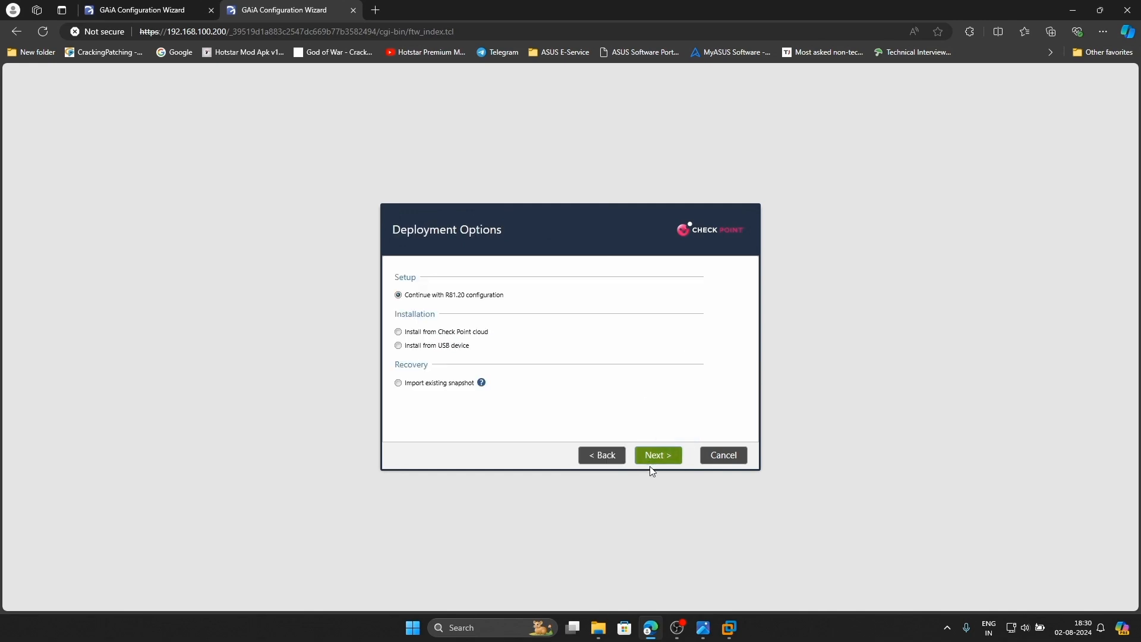
click(655, 457)
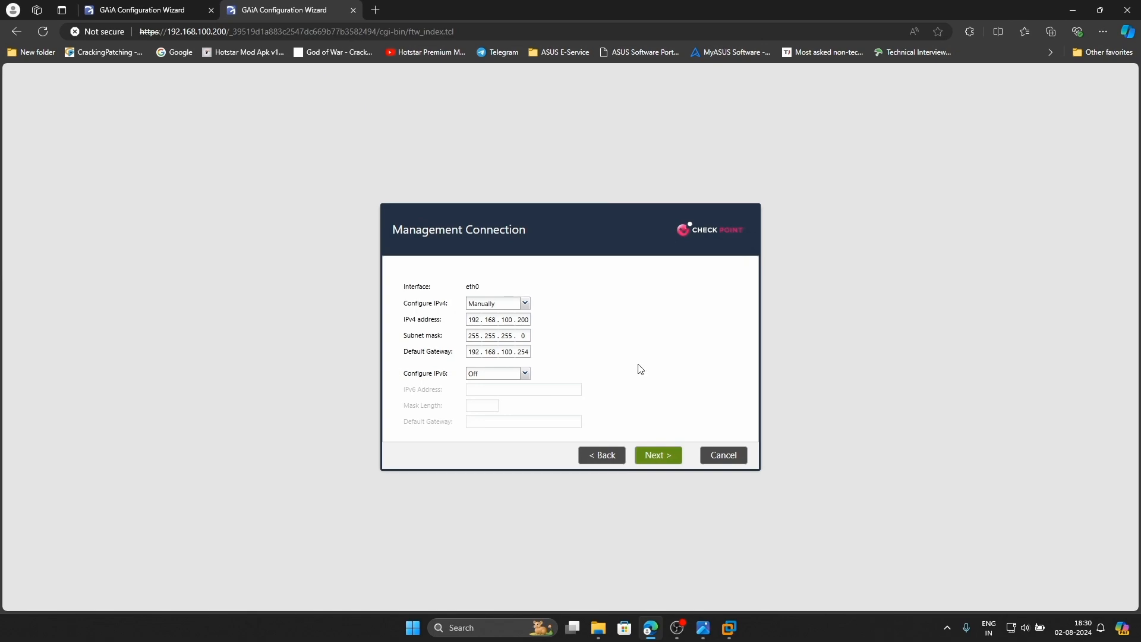
click(723, 633)
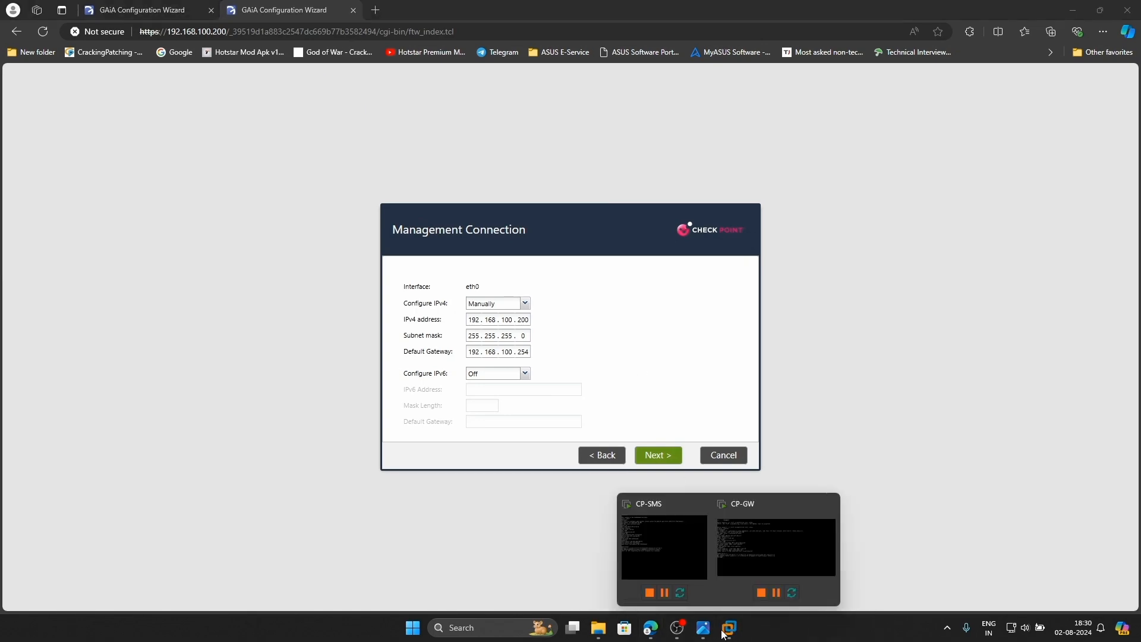
click(703, 627)
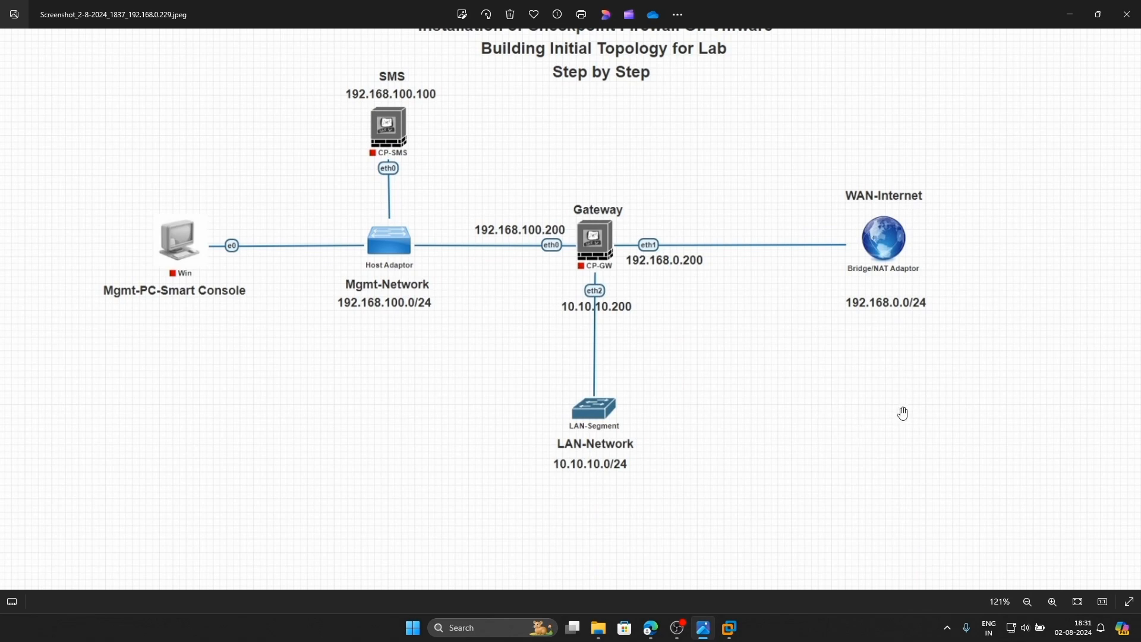
Run ipconfig in Command Prompt, select the host's default gateway 192.168.0.1, then close it
key(super+r)
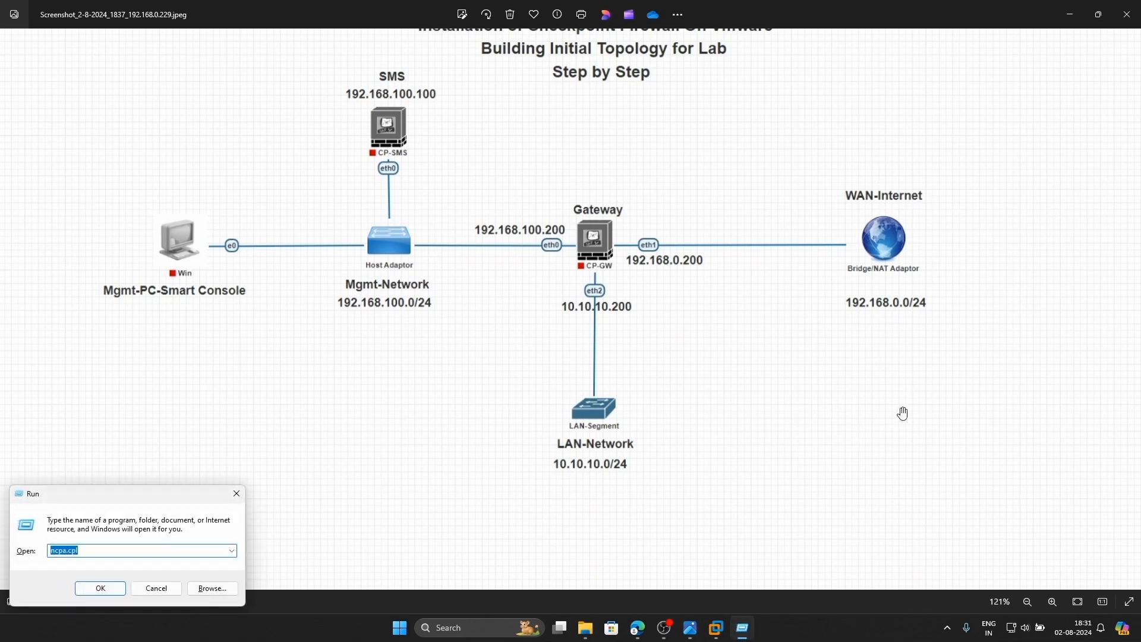
text(cmd)
key(Return)
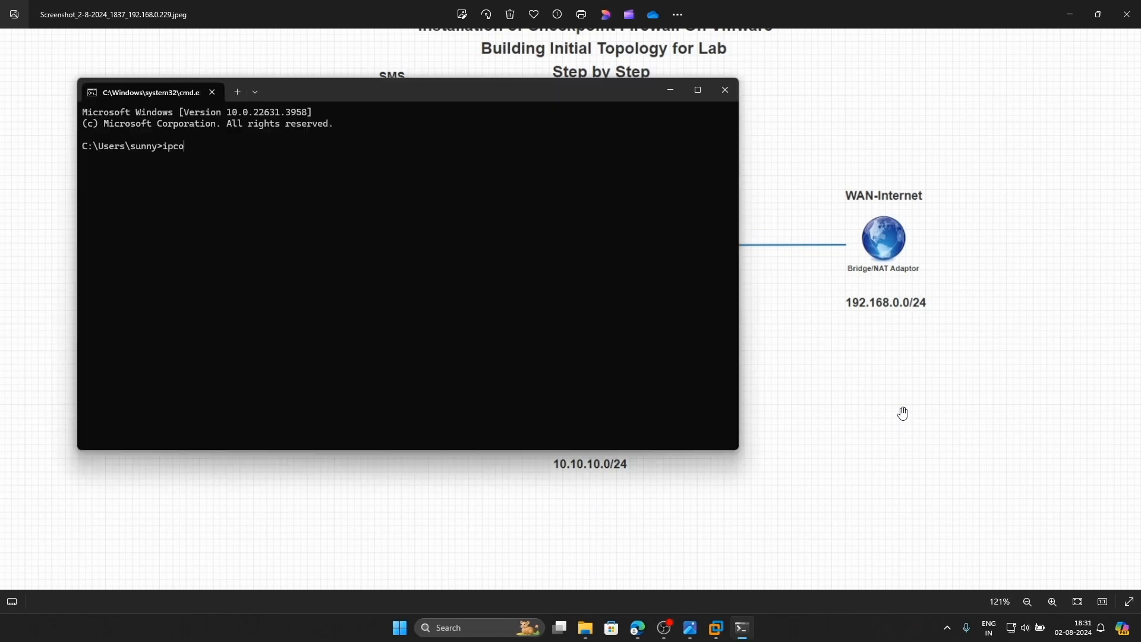
text(ipconfig)
key(Return)
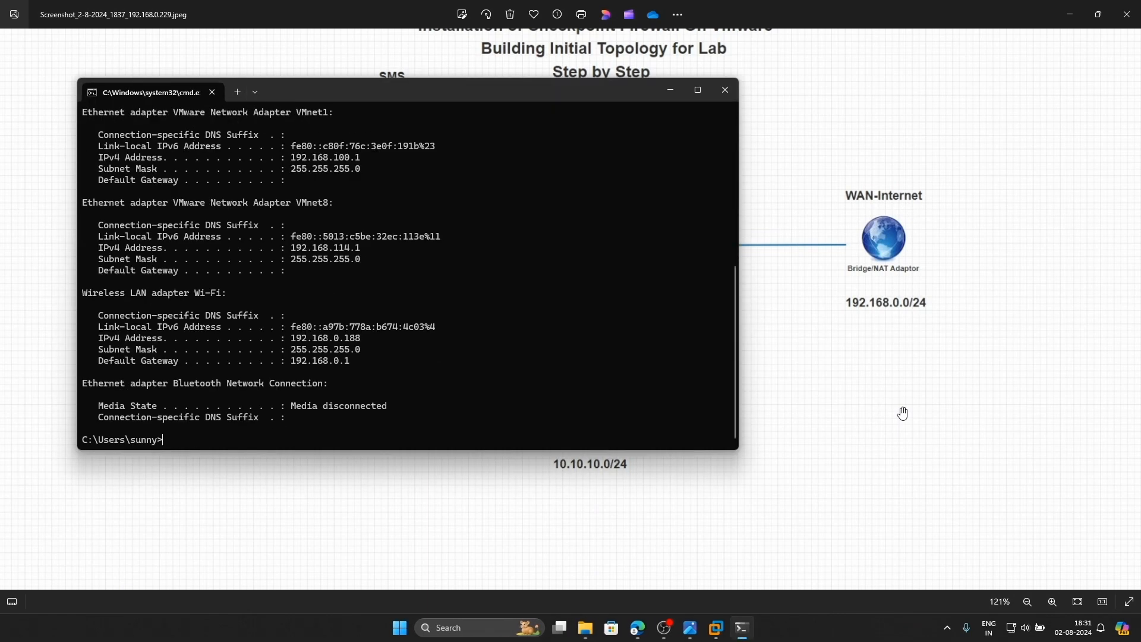
scroll(486, 336, up, 6)
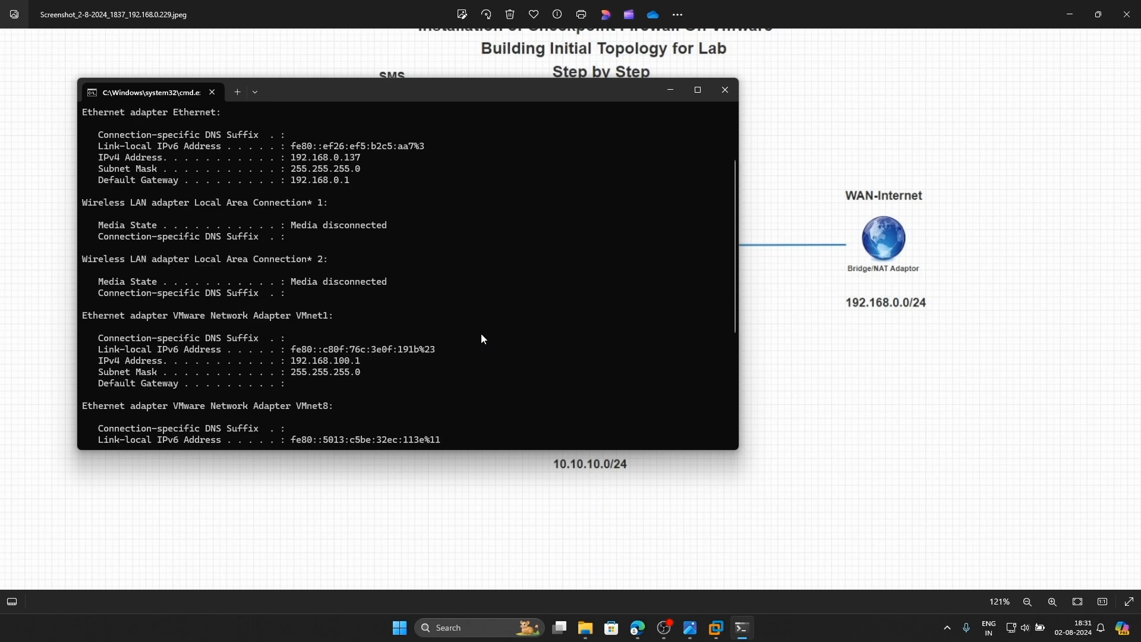
drag(118, 180, 350, 182)
click(324, 187)
click(724, 90)
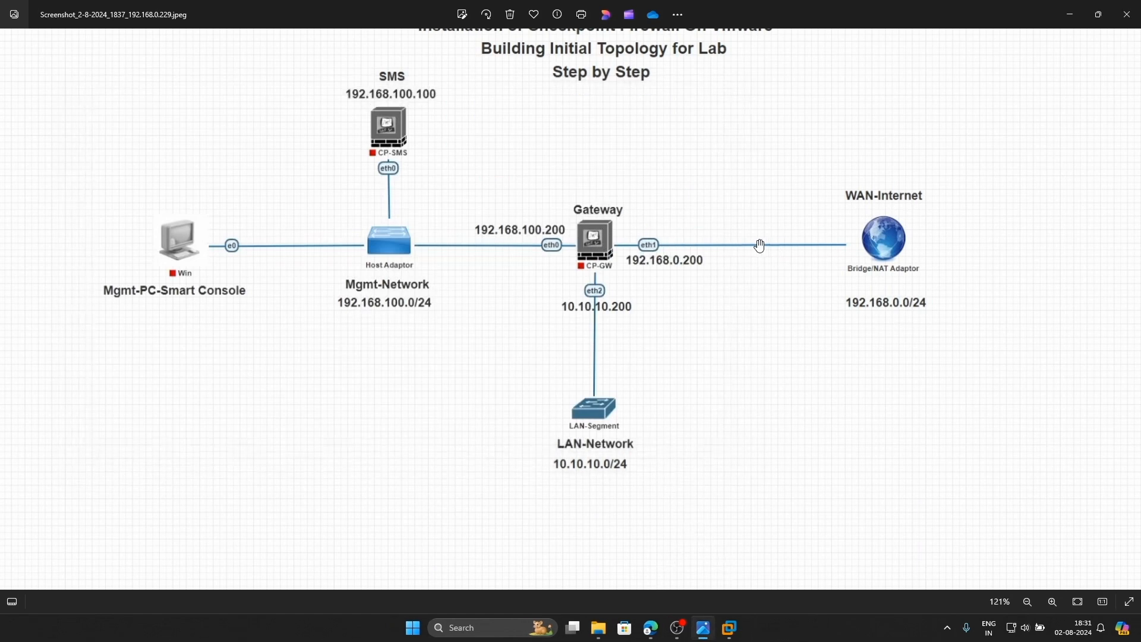
Pan the topology diagram to show its full title, then return to the Gaia wizard
drag(840, 178, 826, 271)
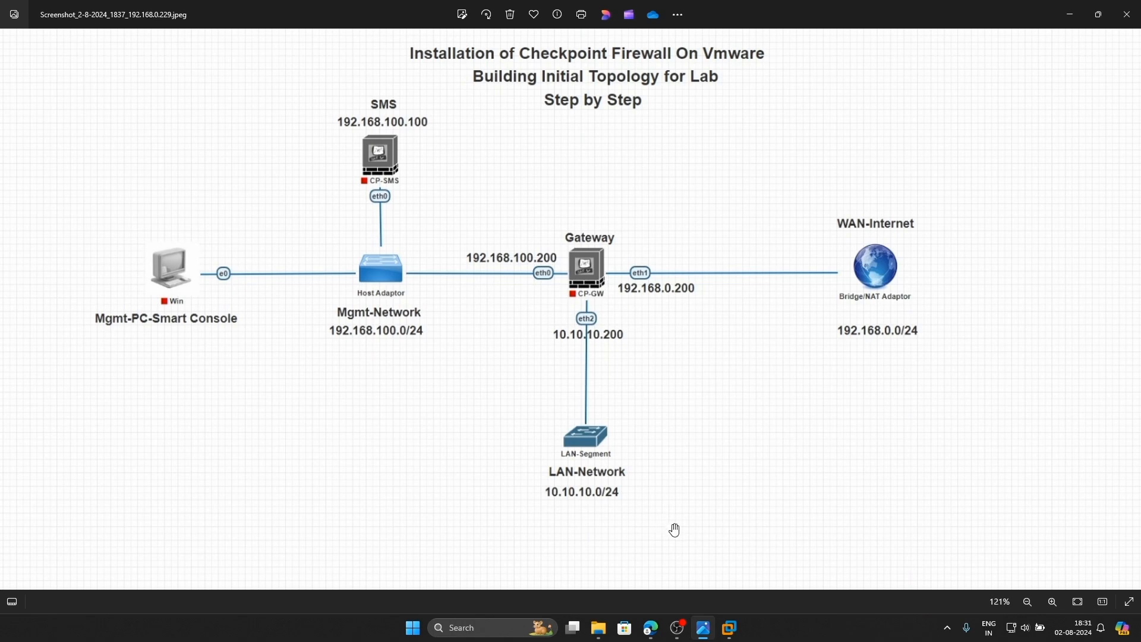
click(651, 628)
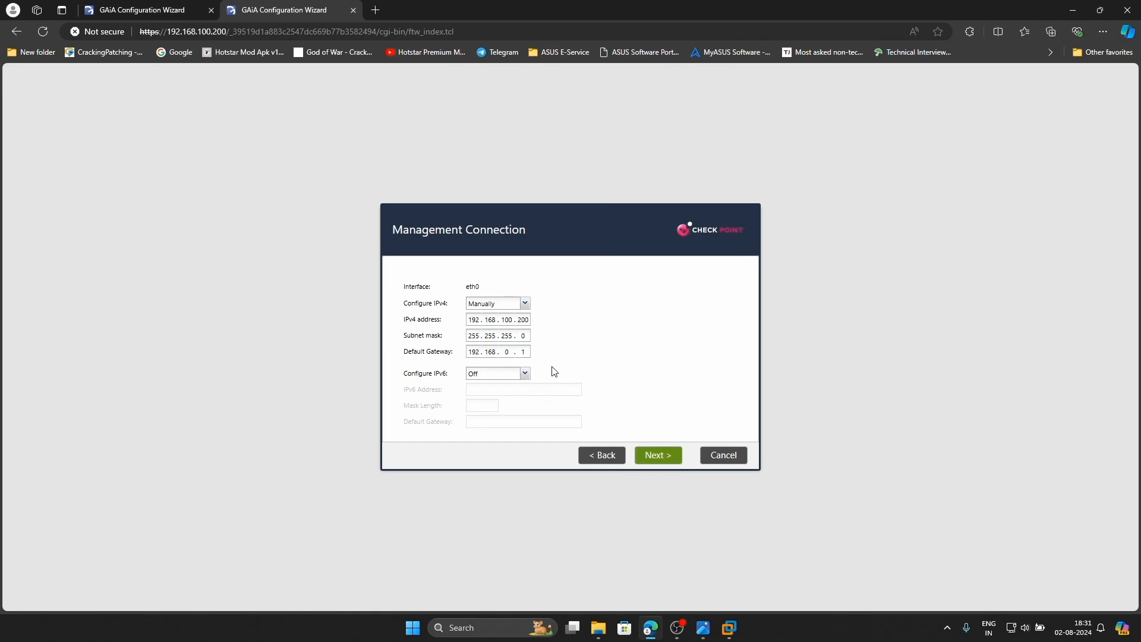
Skip internet connection, set DNS 192.168.0.1, 8.8.8.8 and 1.1.1.1, and keep date and installation type
click(646, 455)
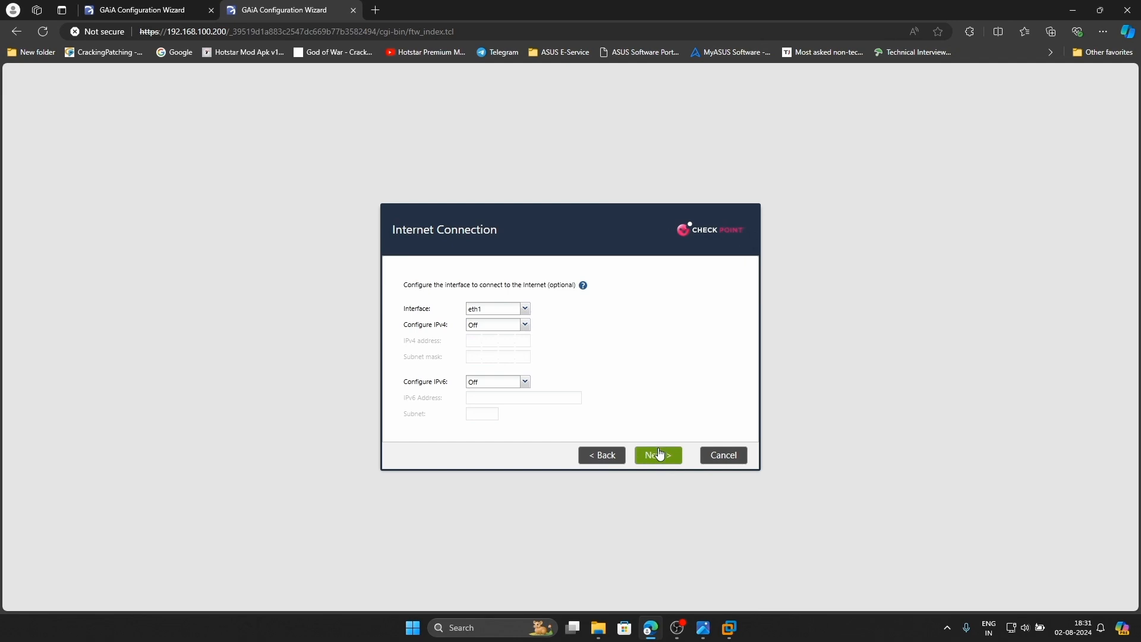
click(654, 455)
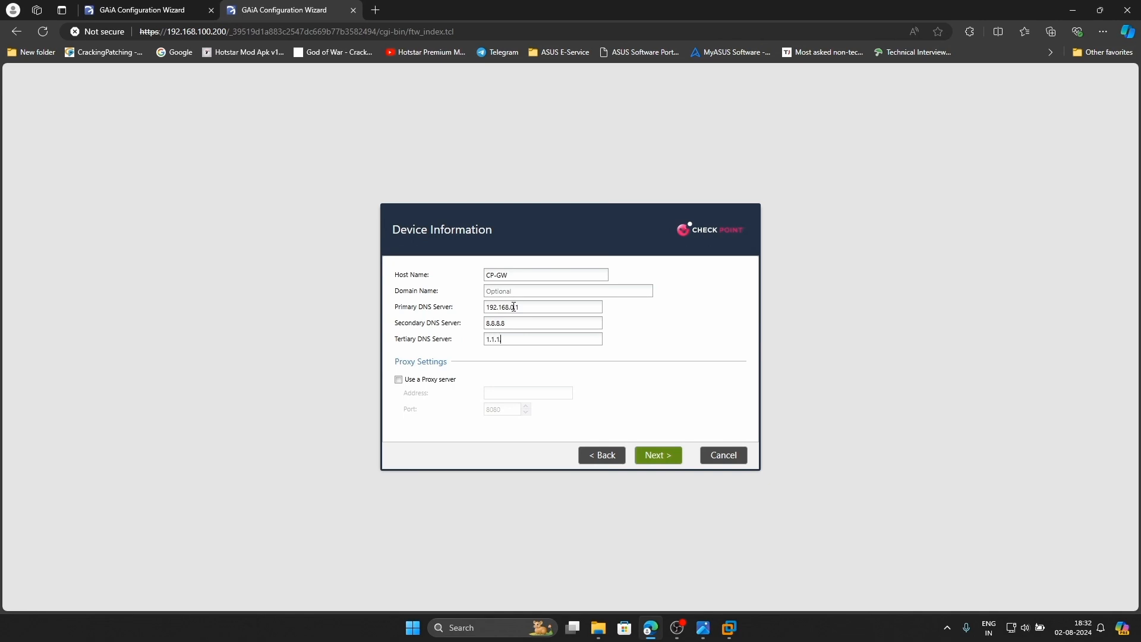
click(664, 456)
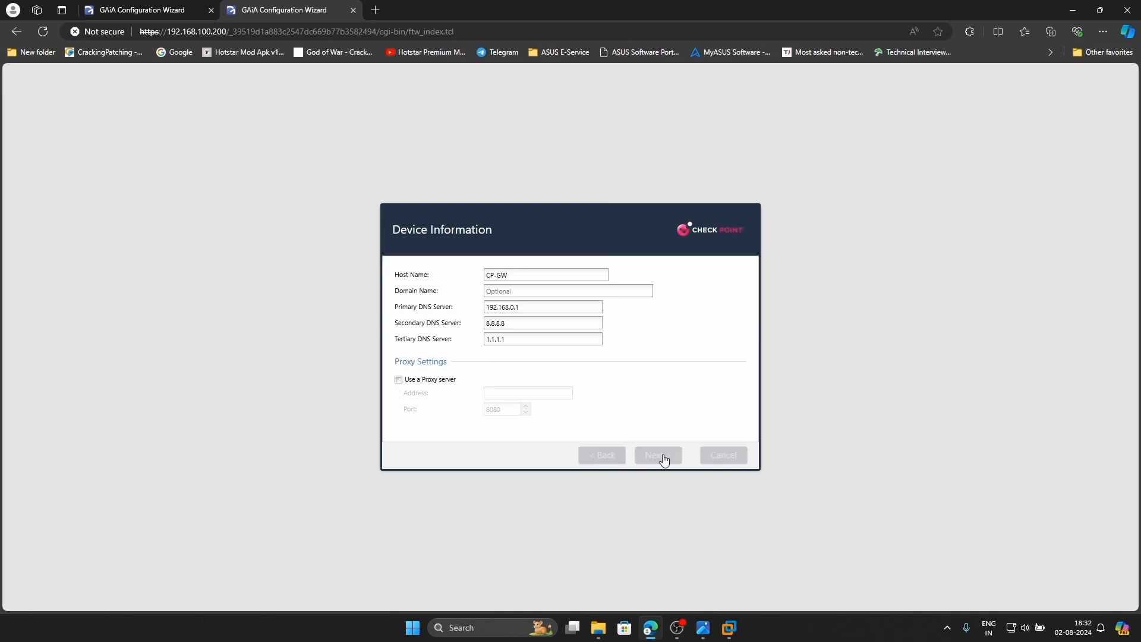
click(666, 459)
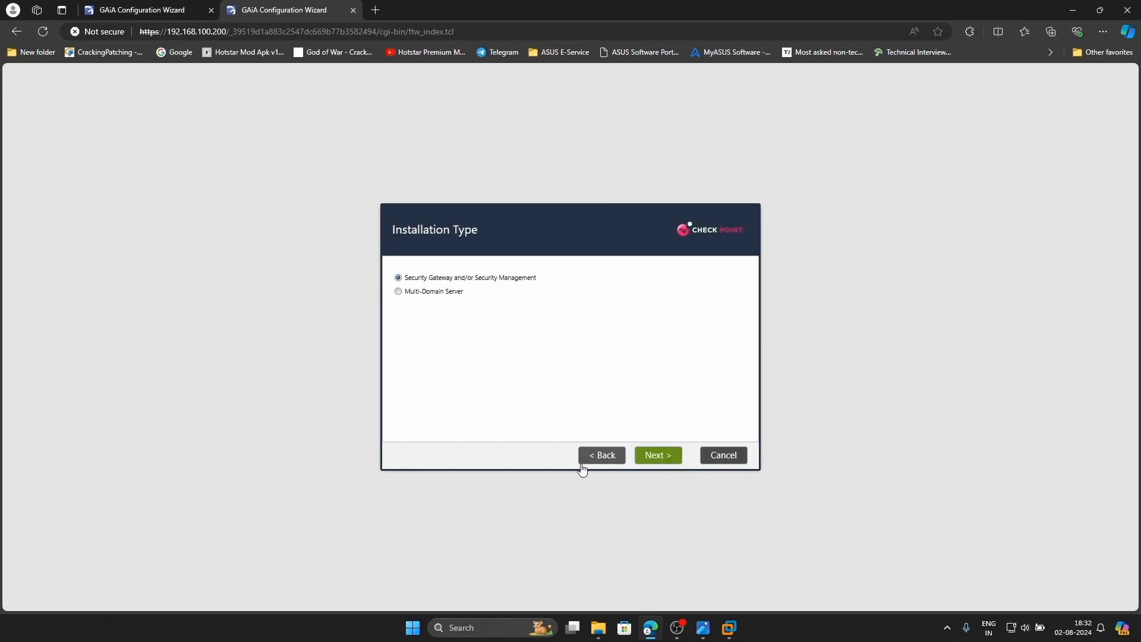
click(675, 456)
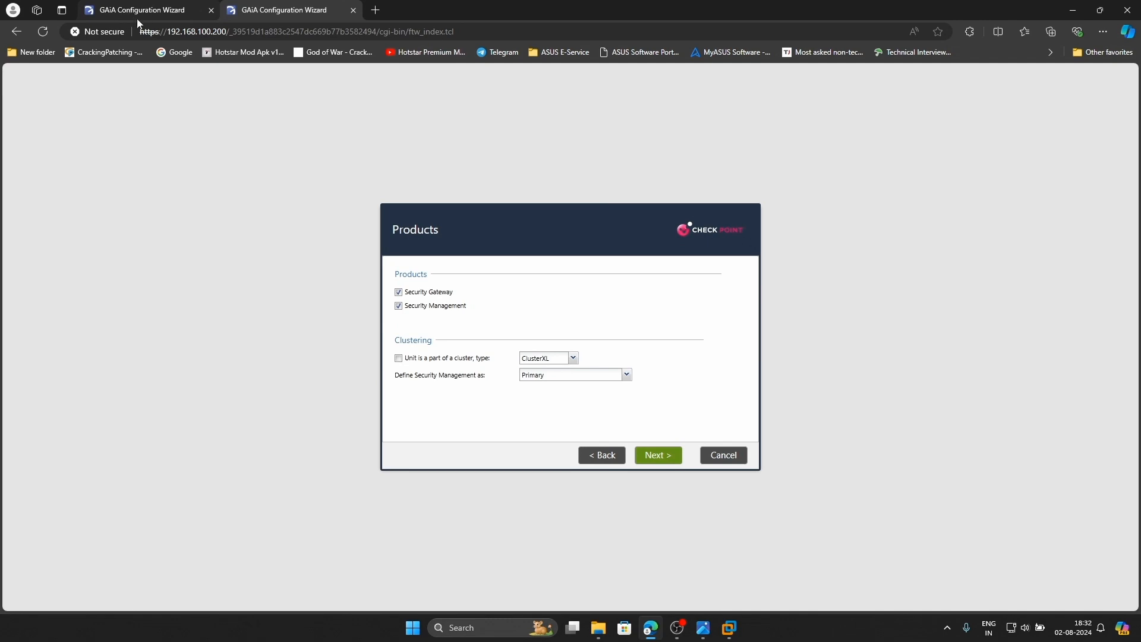
Install Security Gateway only, with Security Management unticked, keeping the gateway on a static address
click(156, 7)
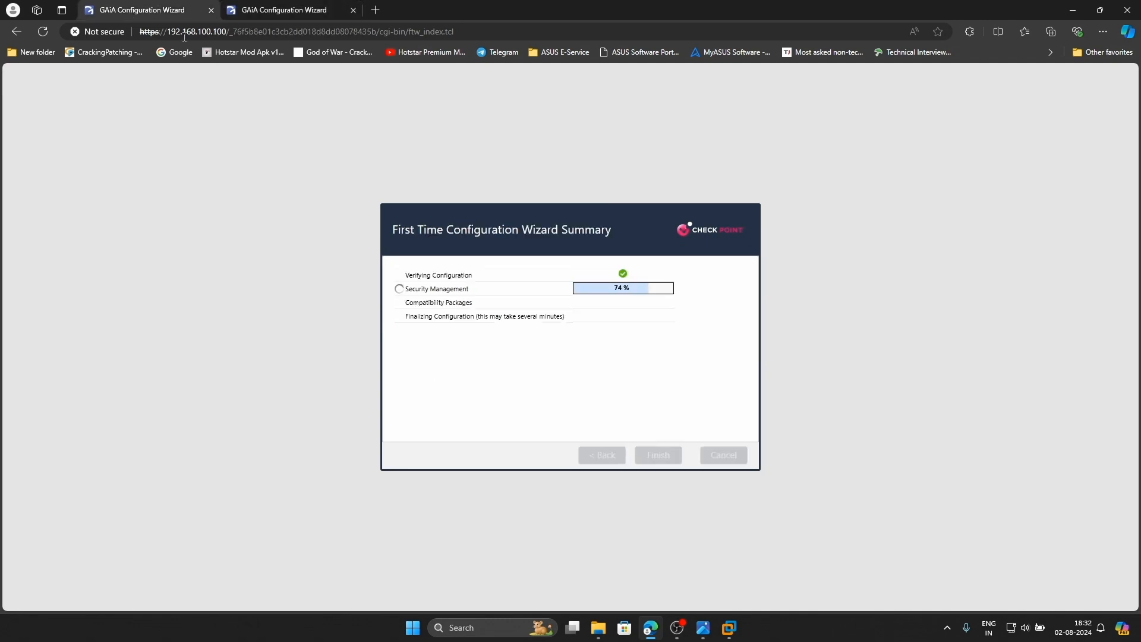
click(283, 10)
click(416, 308)
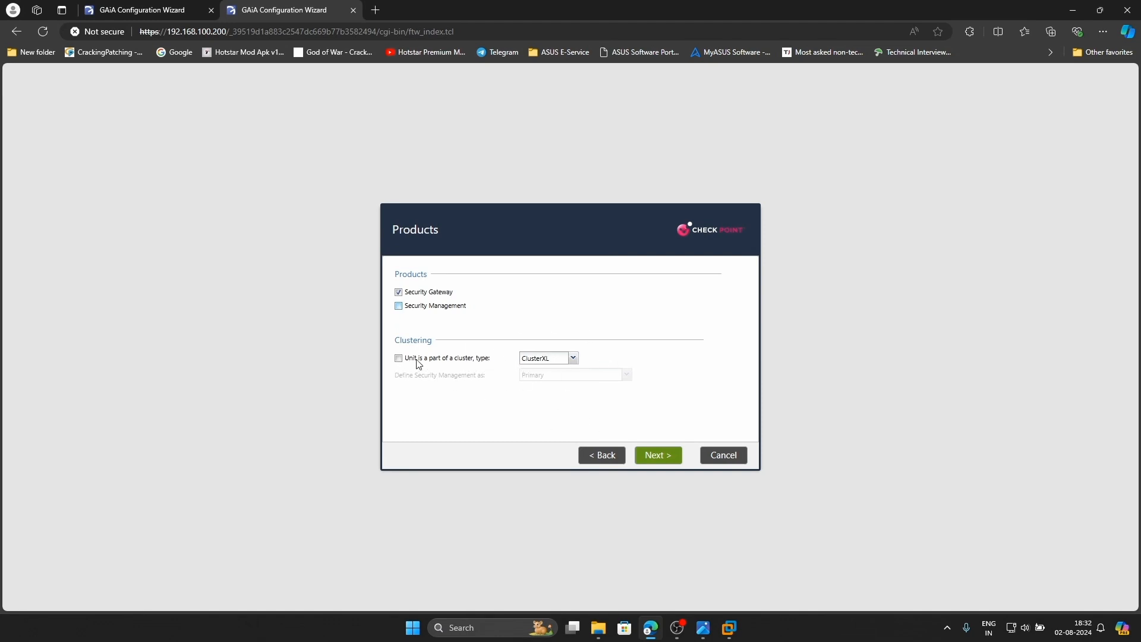
click(646, 452)
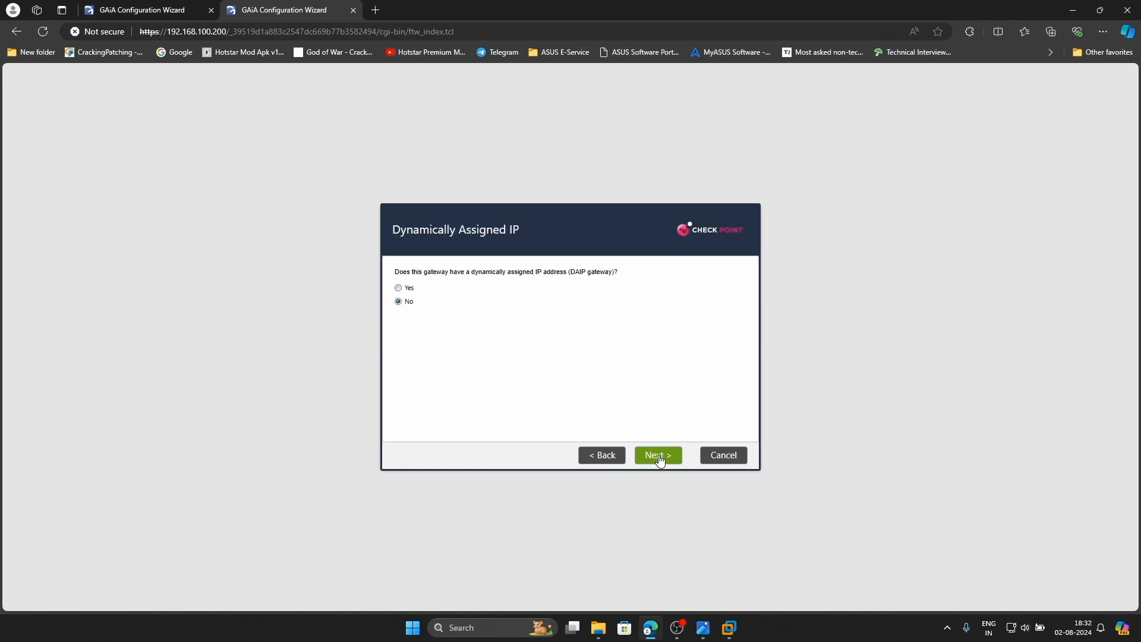
click(658, 459)
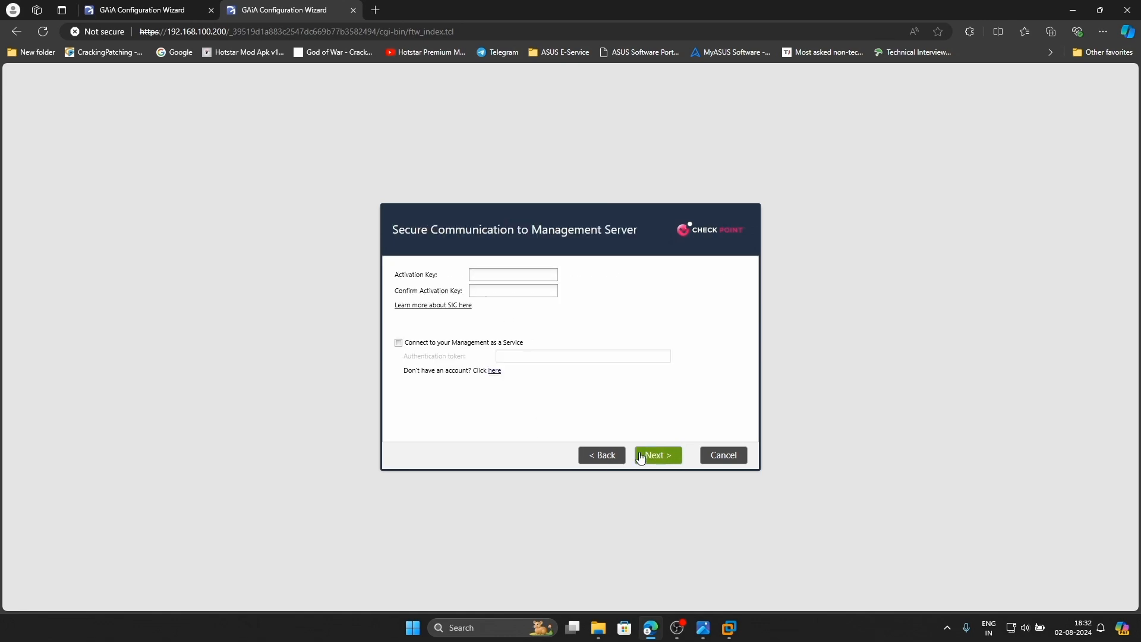
Enter and confirm the SIC activation key, then finish and confirm starting the configuration
click(484, 277)
text(1••••••)
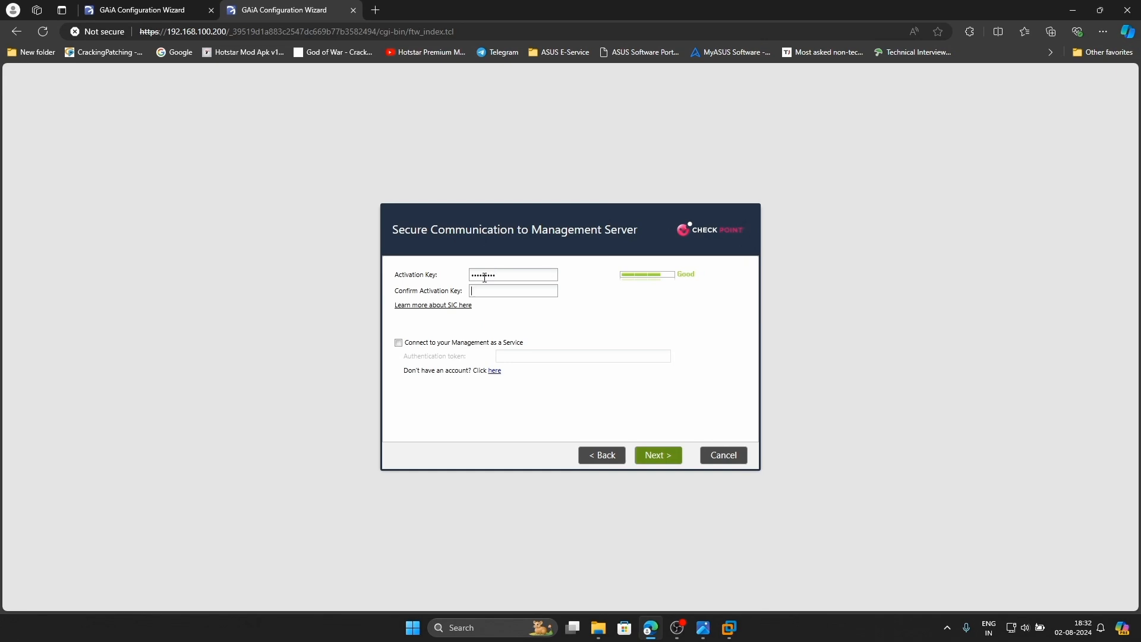
text(1••••)
click(550, 291)
click(550, 291)
click(660, 457)
click(659, 456)
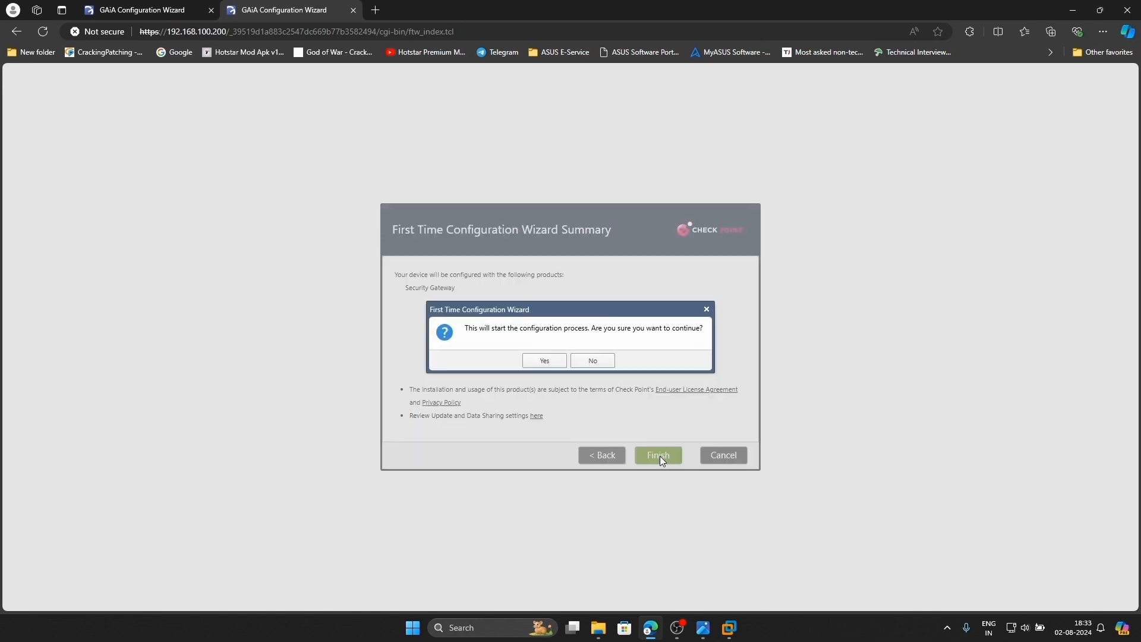
click(546, 360)
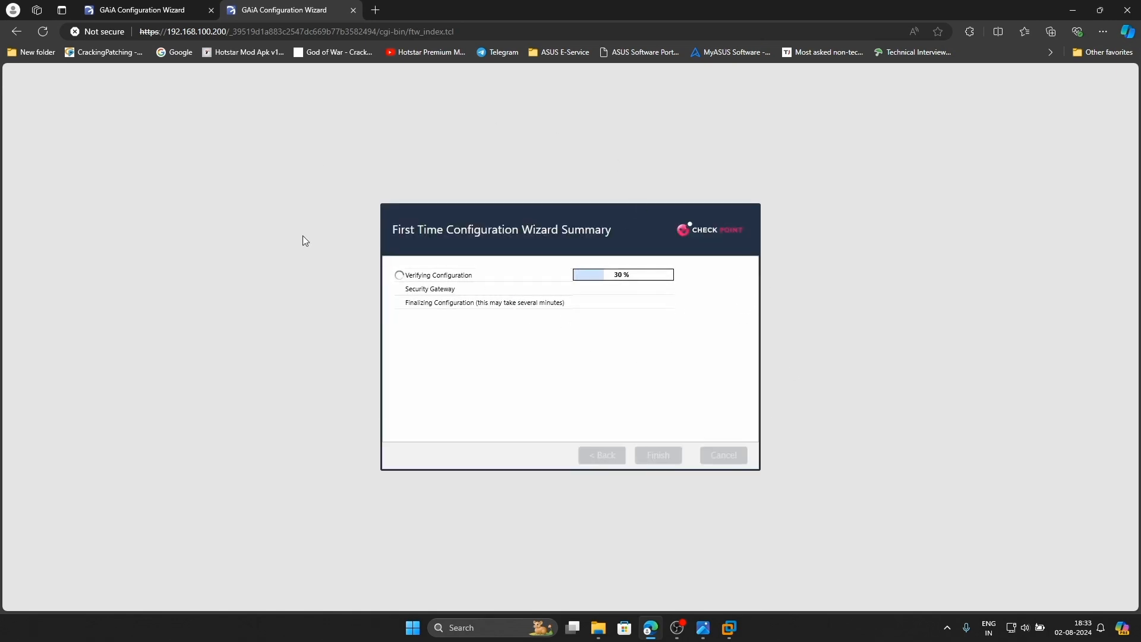
Compare the progress of the management server and gateway configuration wizards
click(176, 17)
click(255, 16)
click(125, 12)
click(300, 12)
click(592, 633)
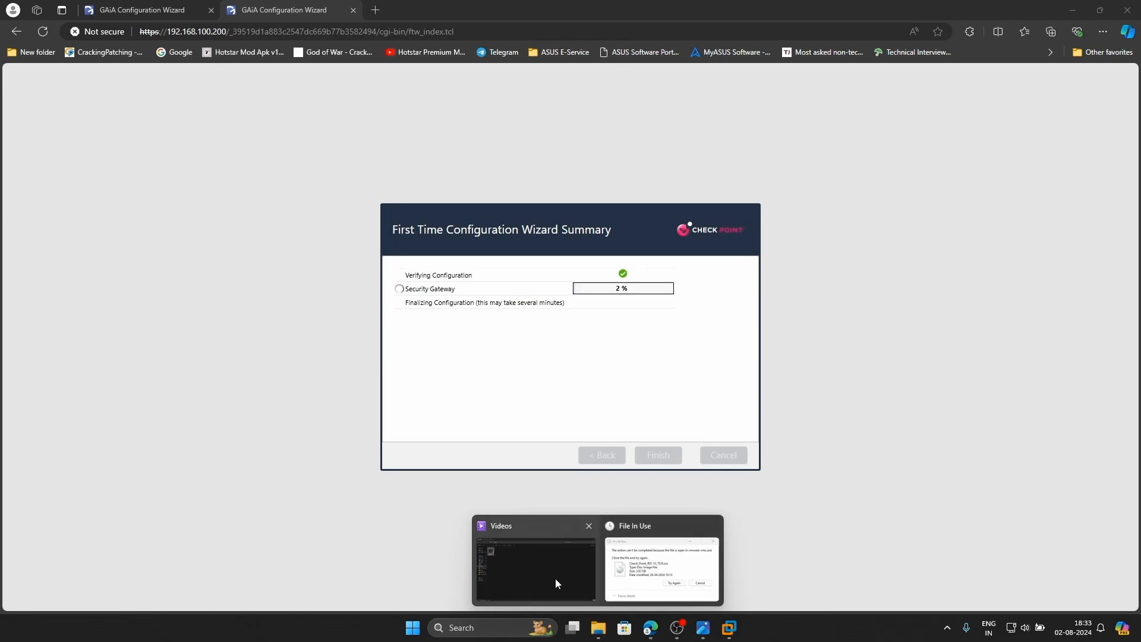
Show the King (E:) drive contents in File Explorer and glance at the topology diagram
click(548, 572)
click(14, 403)
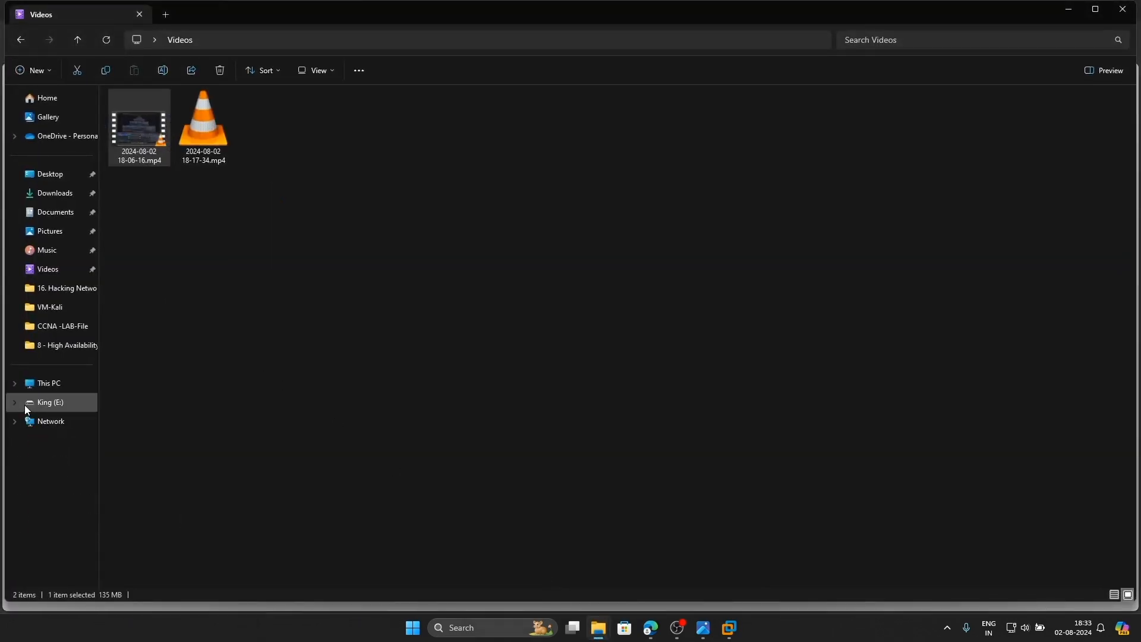
click(30, 383)
click(56, 402)
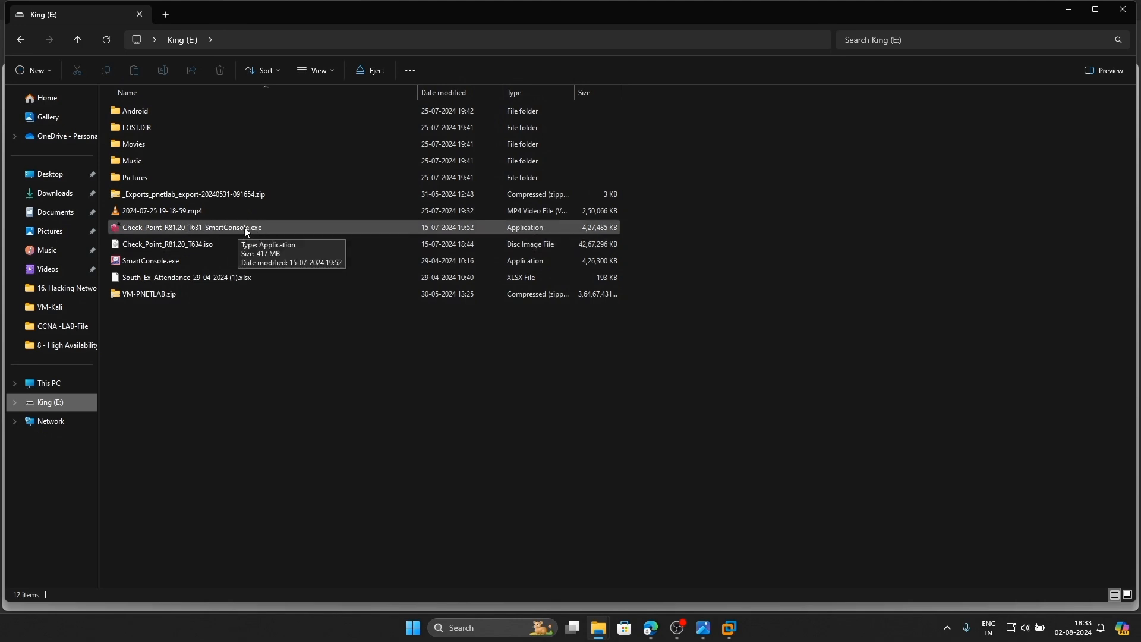
click(702, 629)
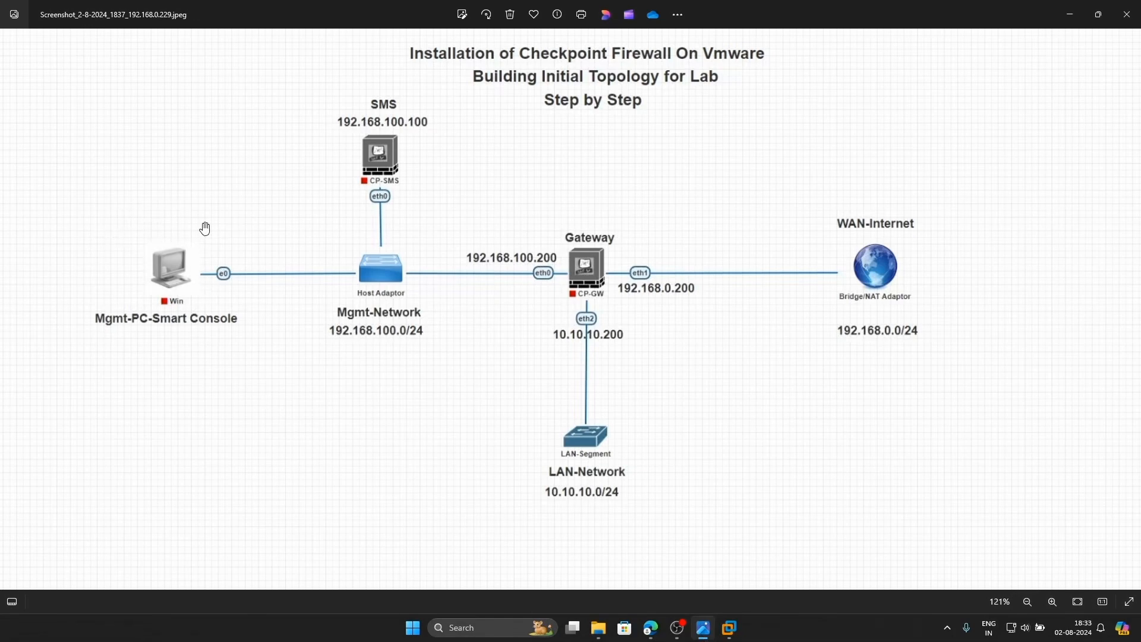
drag(205, 230, 231, 322)
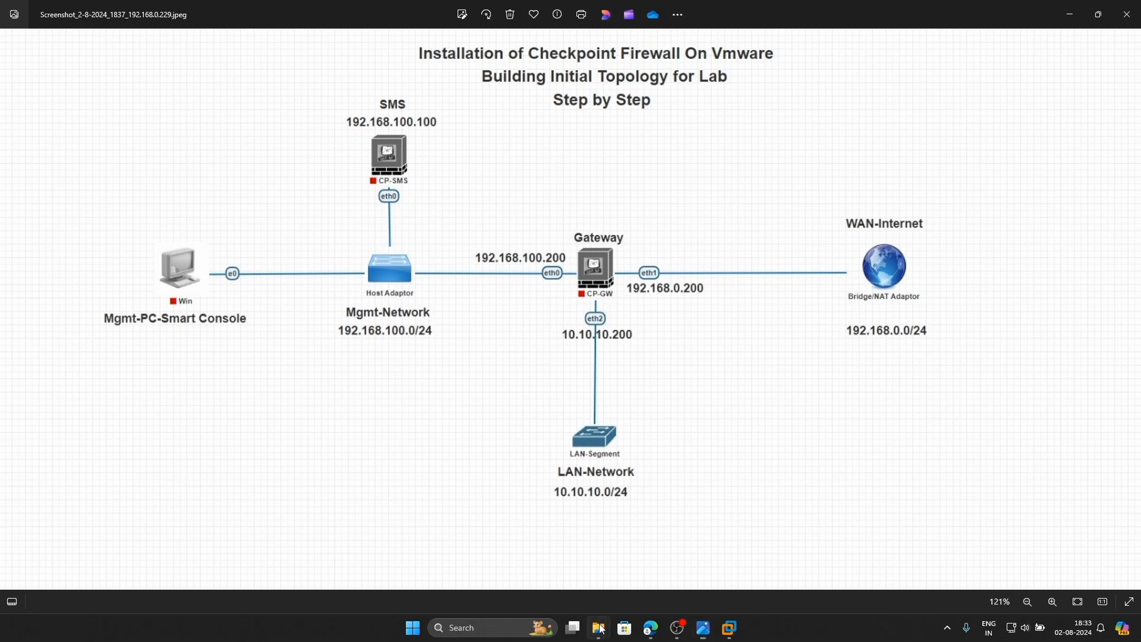
Launch Check_Point_R81.20_T631_SmartConsole.exe from King (E:) and close File Explorer
mouse_move(598, 628)
click(527, 569)
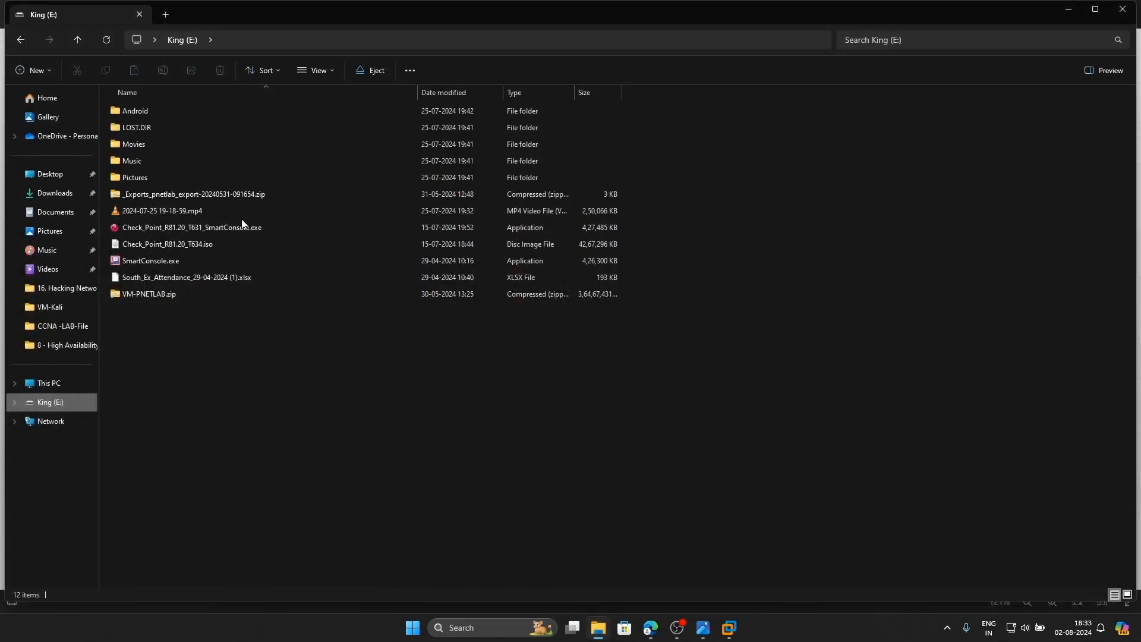
click(202, 227)
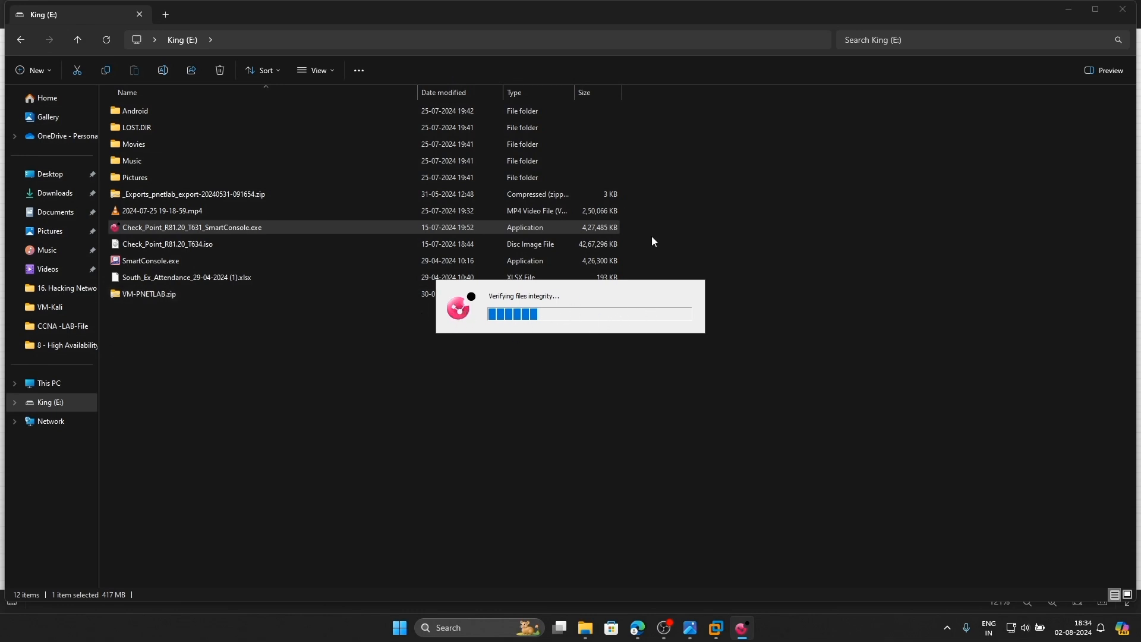
click(1123, 9)
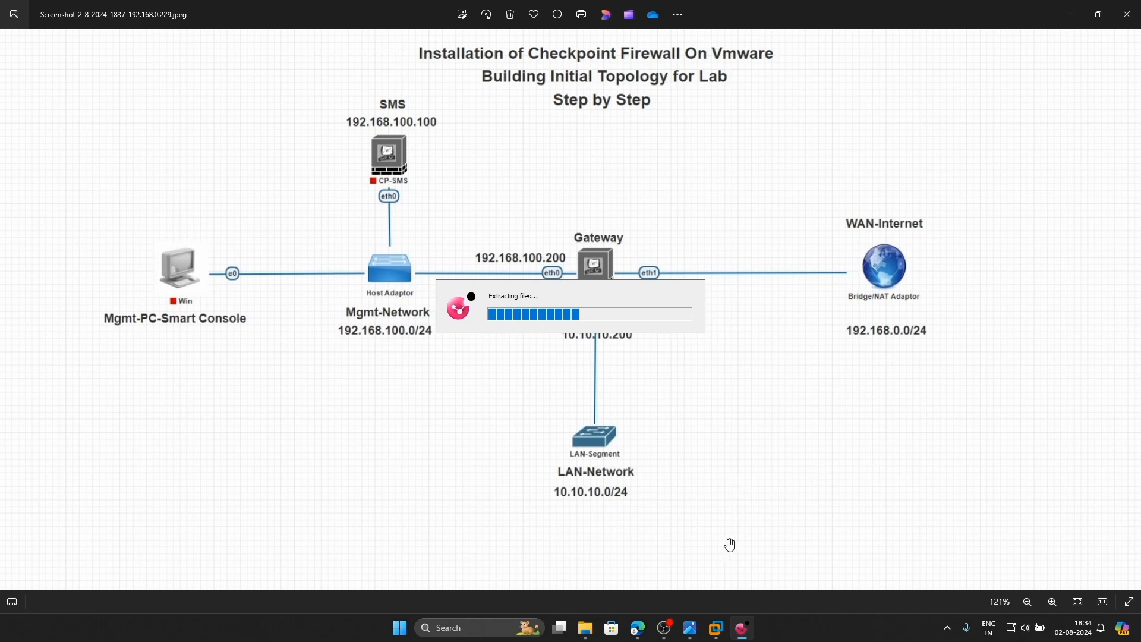
click(638, 627)
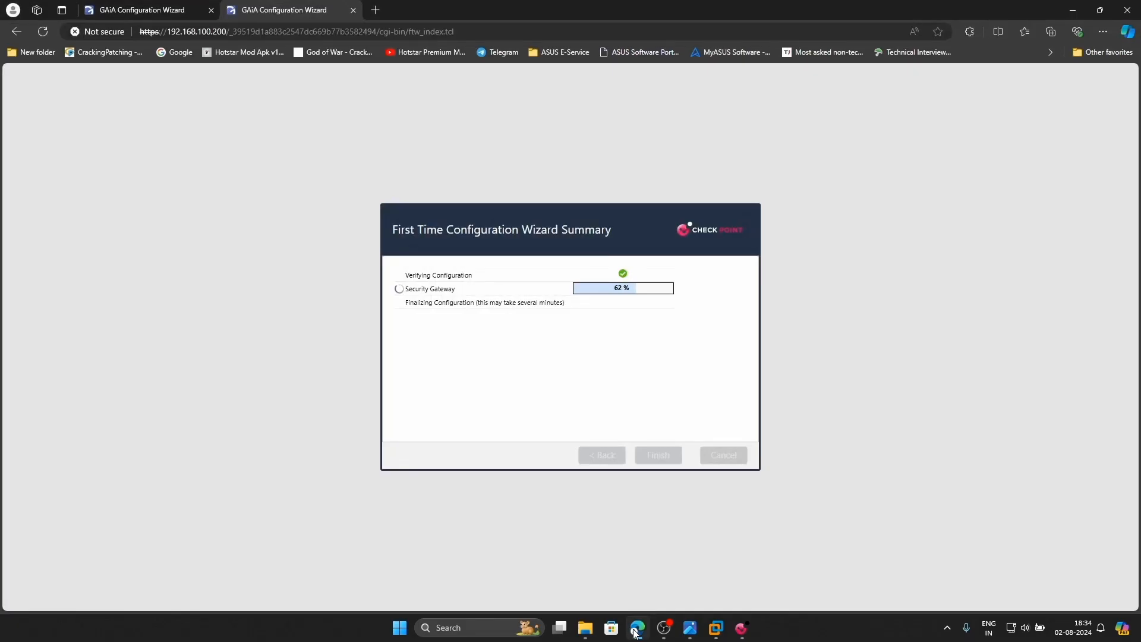
Accept the SmartConsole R81.20 licence agreement and start the installation
click(161, 9)
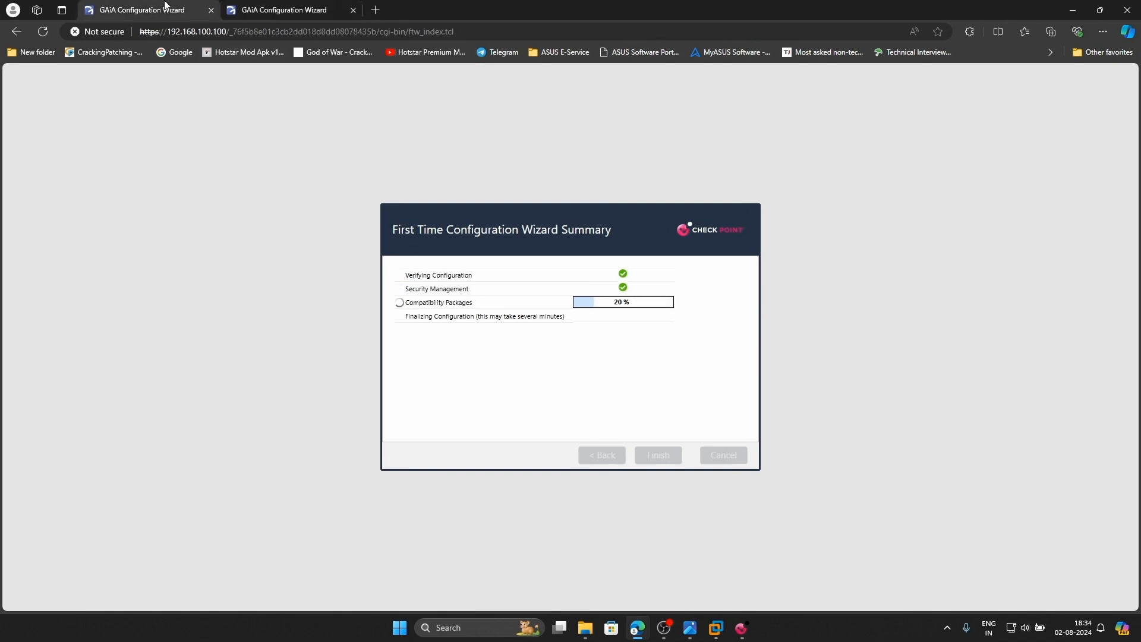
click(285, 17)
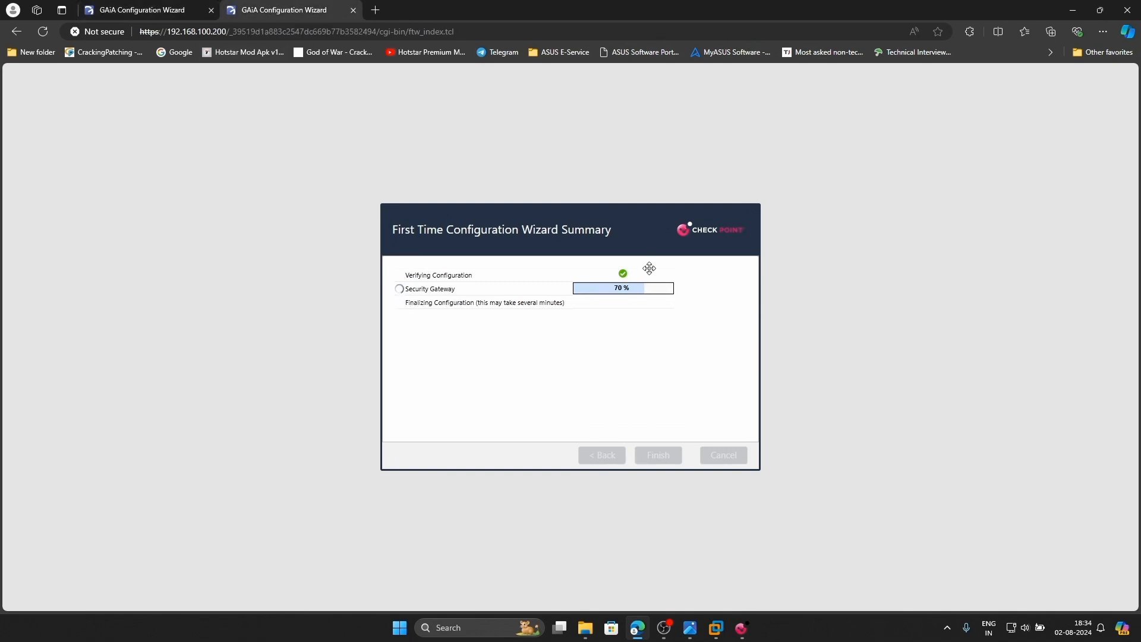
click(742, 630)
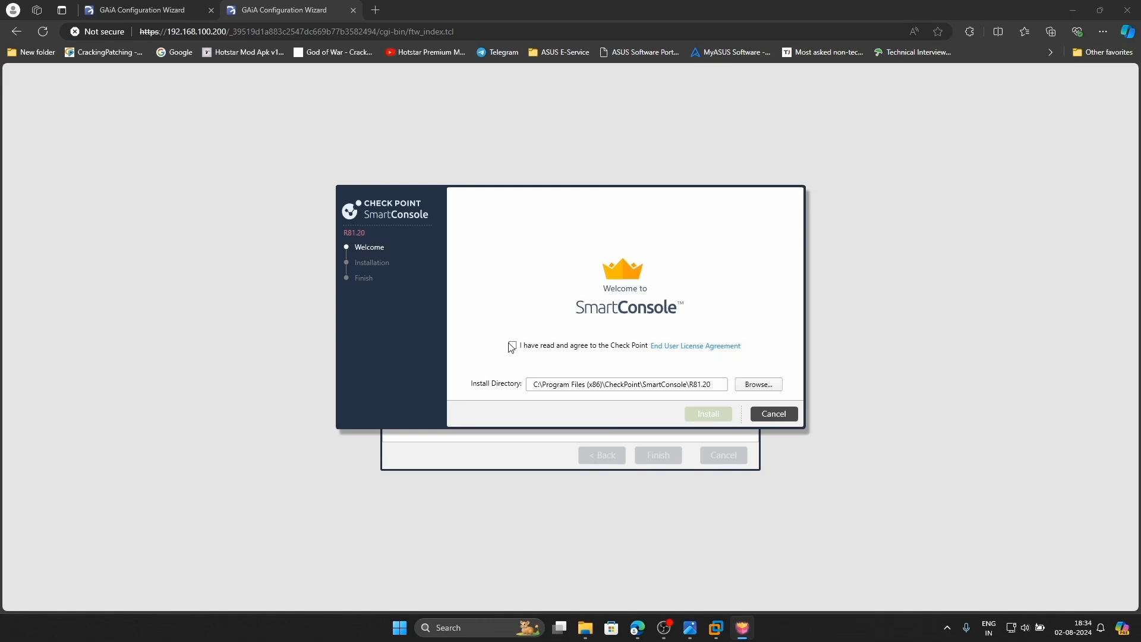
click(512, 346)
click(725, 412)
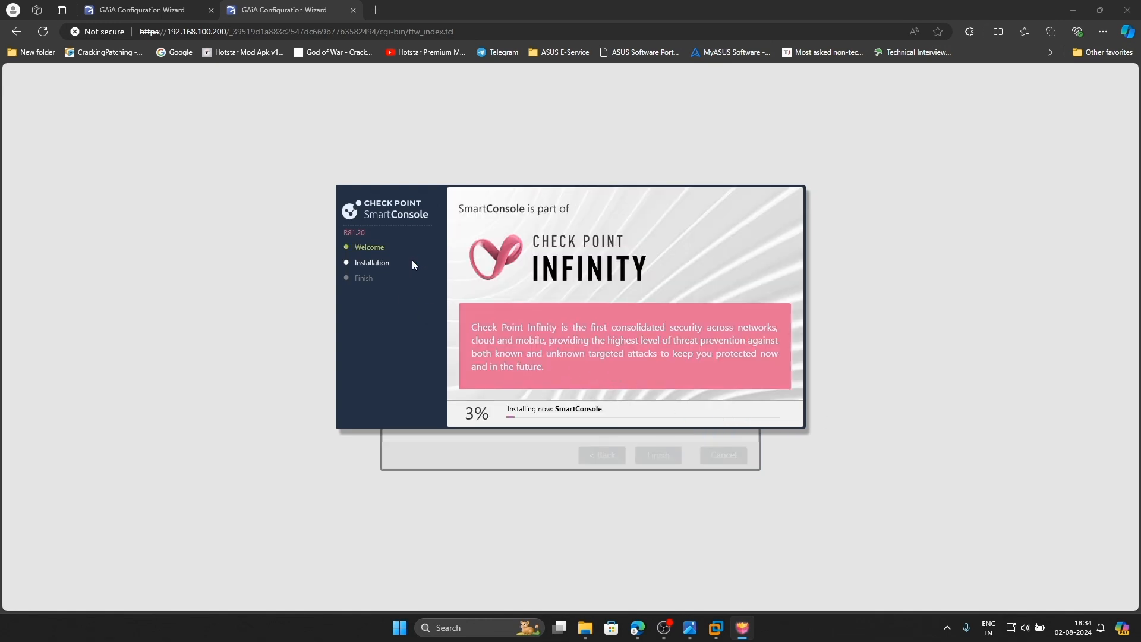
Acknowledge the gateway's restart notice and watch CP-GW reboot in its VMware console
drag(383, 198, 650, 102)
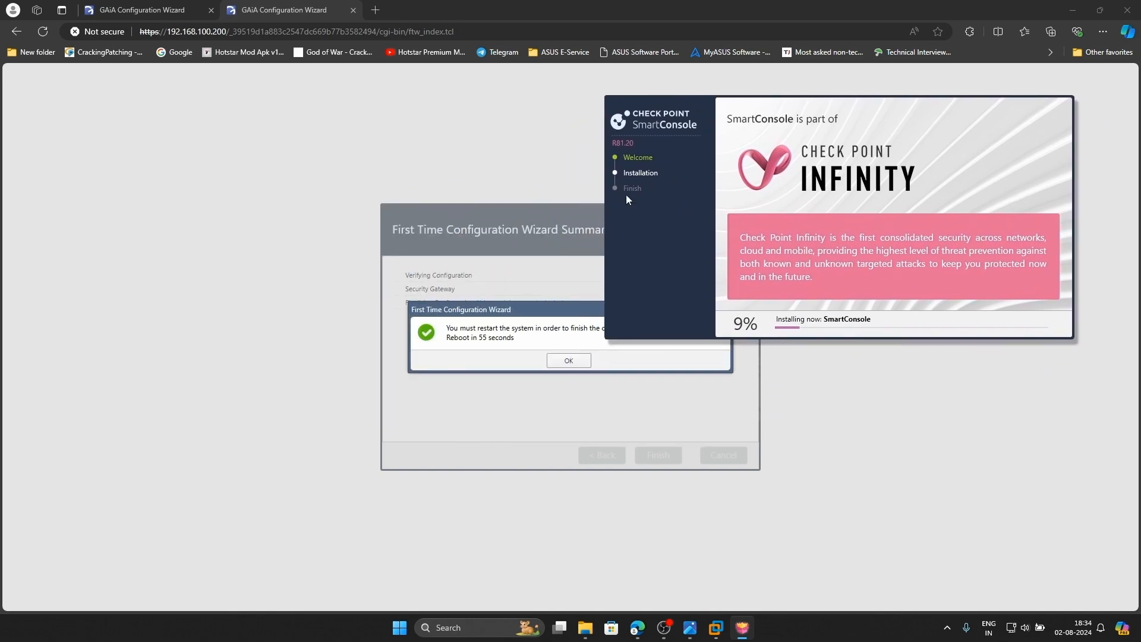
click(566, 361)
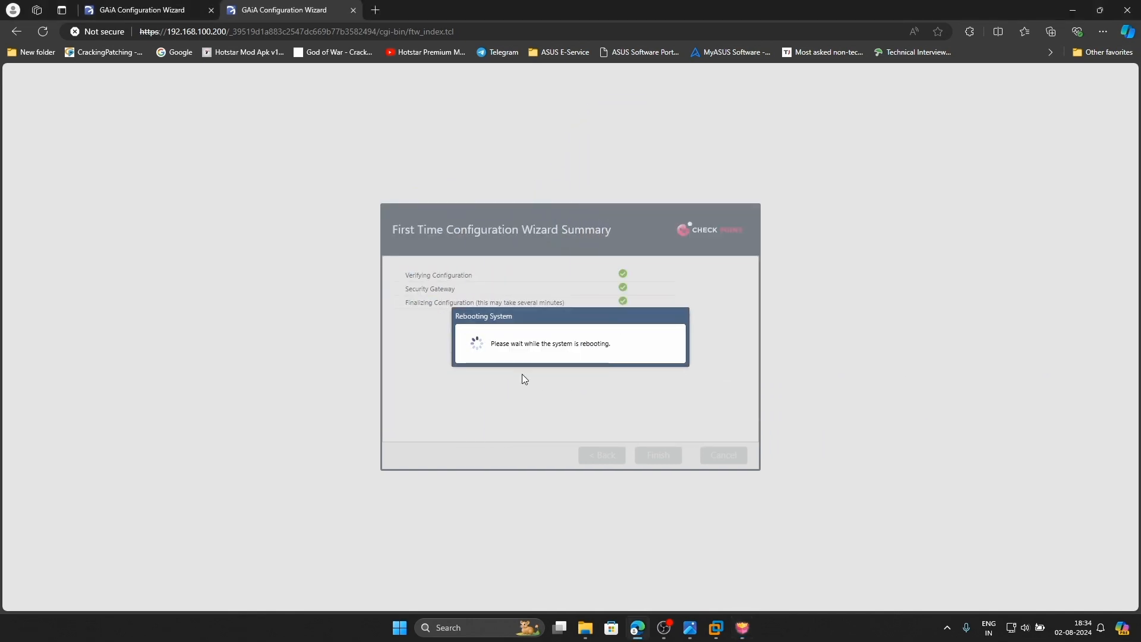
click(144, 9)
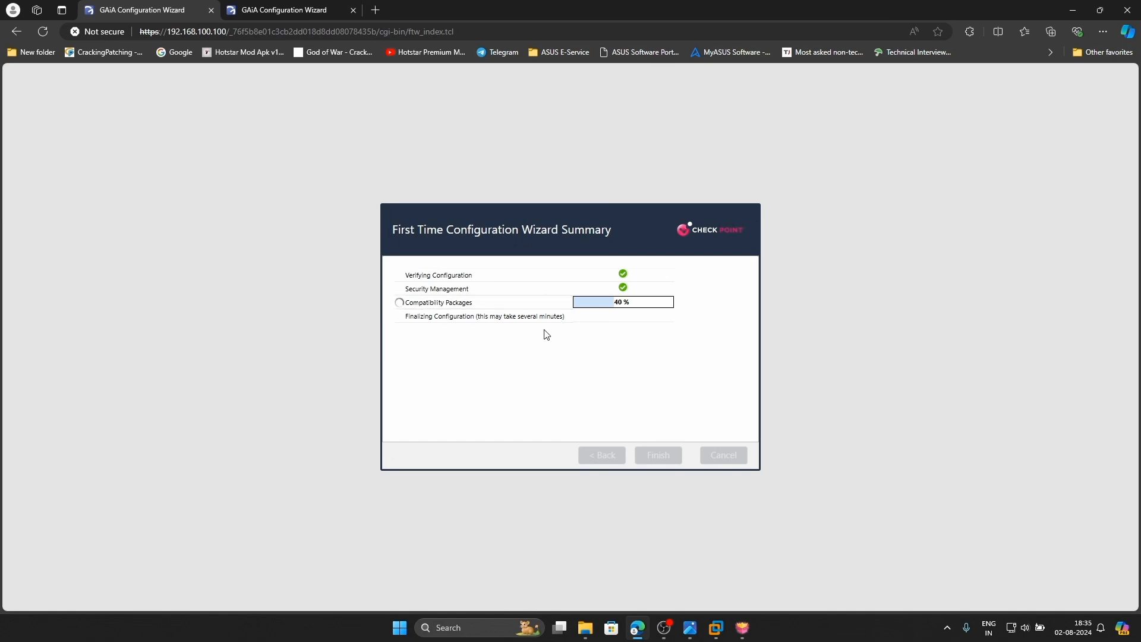
click(288, 10)
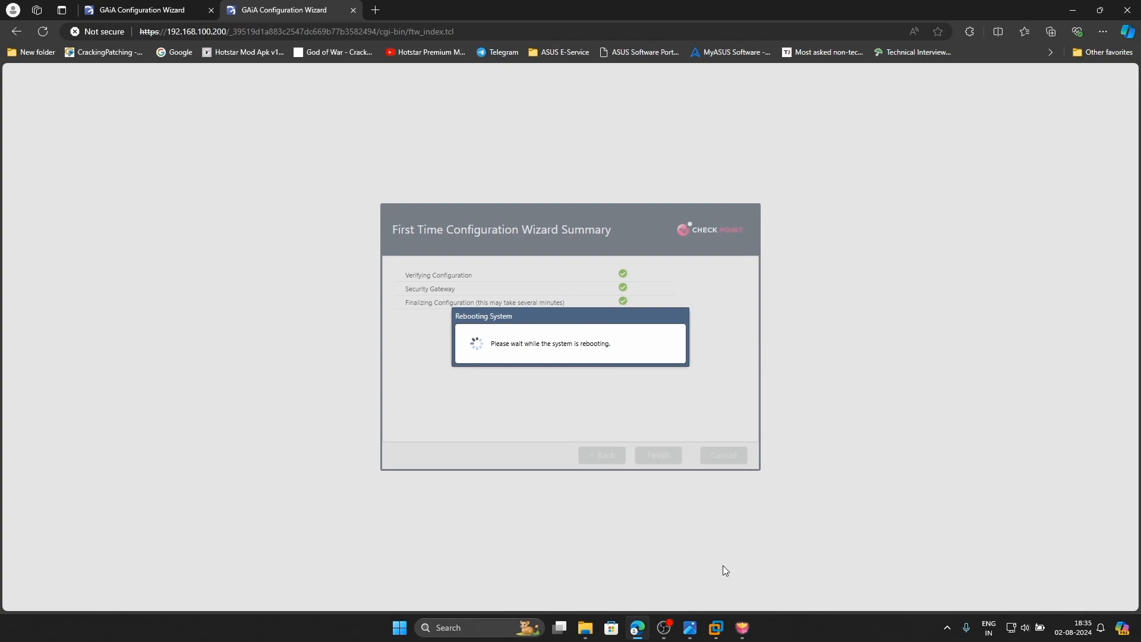
mouse_move(716, 627)
click(733, 551)
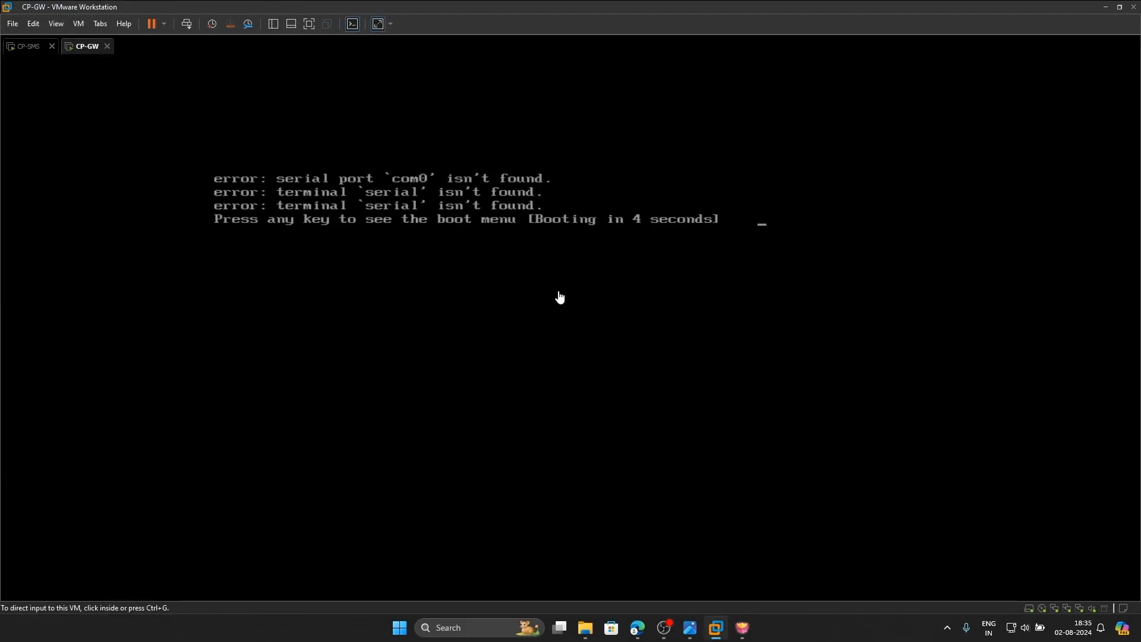
Confirm CP-SMS is at its login prompt, check the management wizard, then resume the SmartConsole installer
click(29, 46)
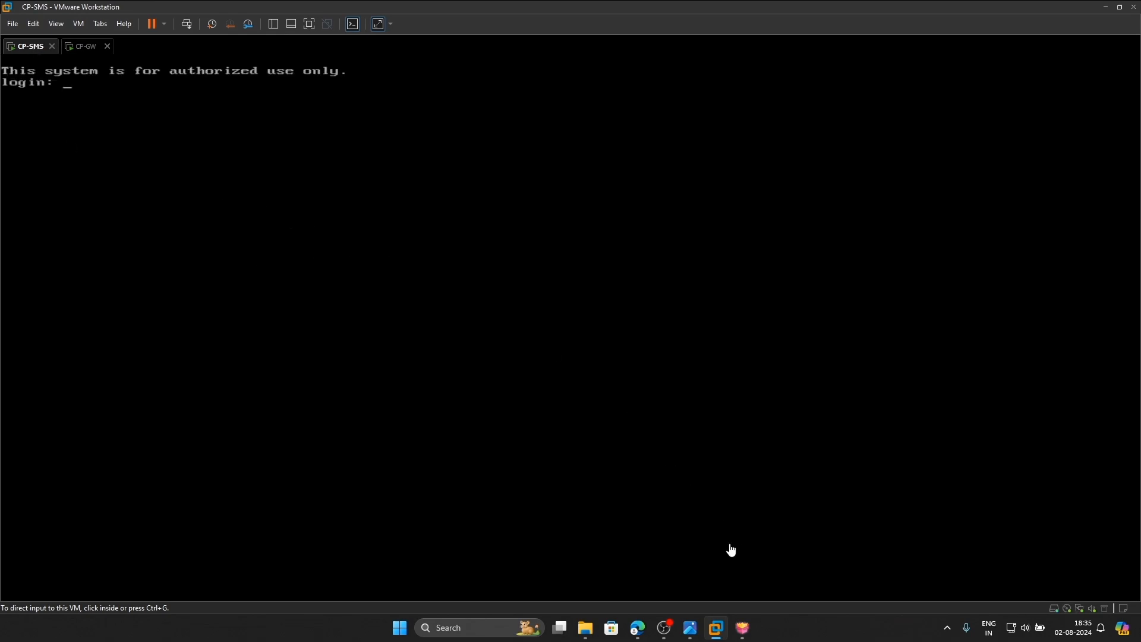
click(637, 628)
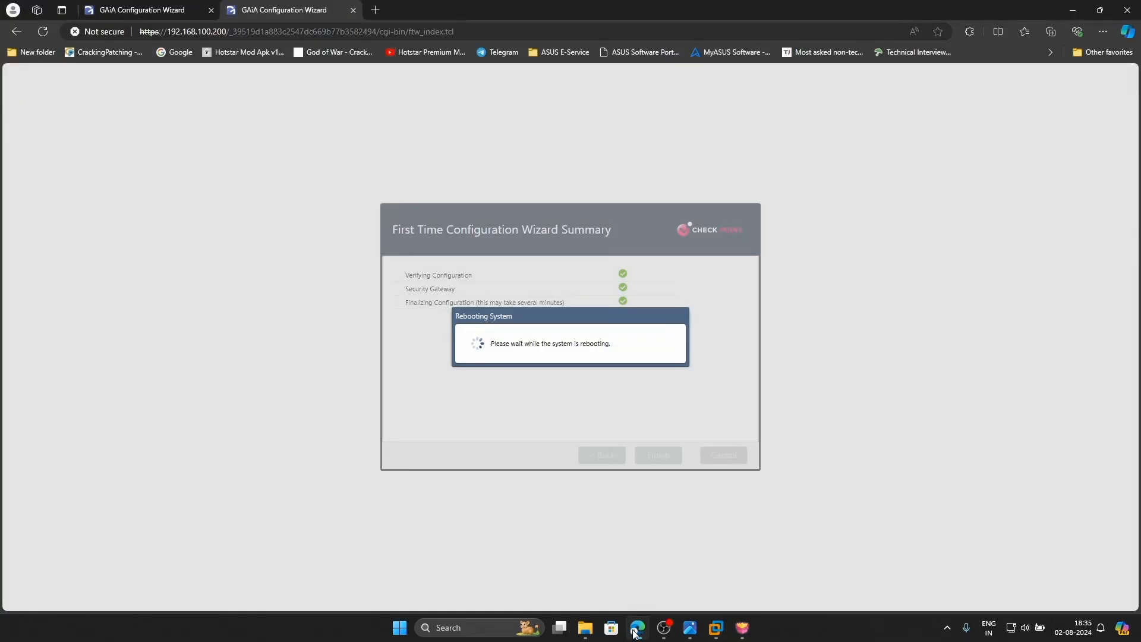
click(140, 10)
click(750, 628)
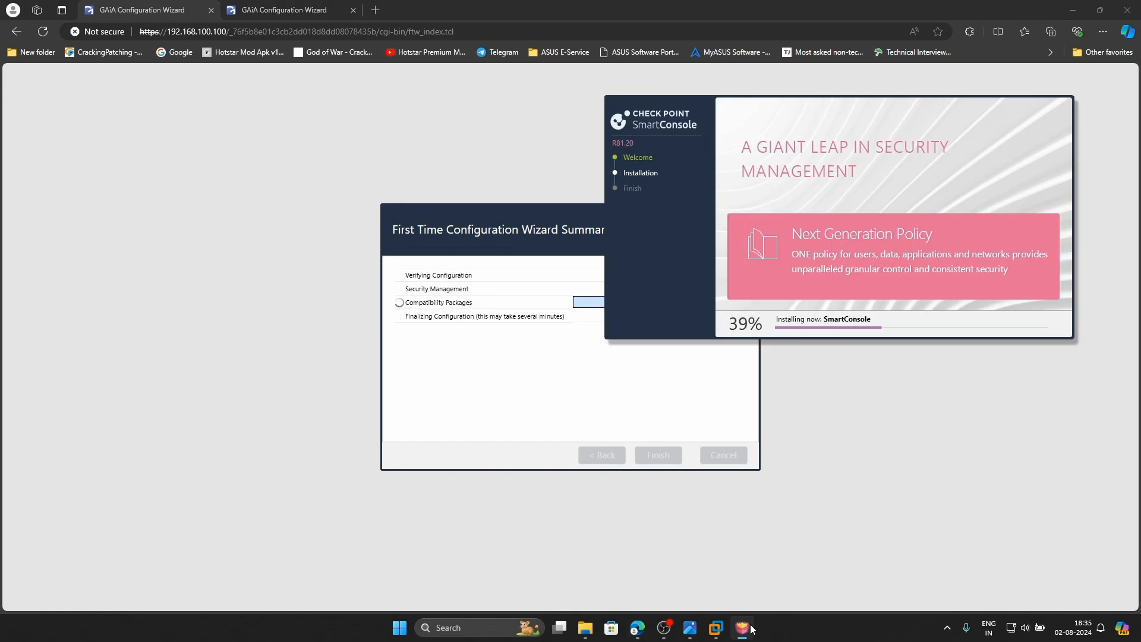
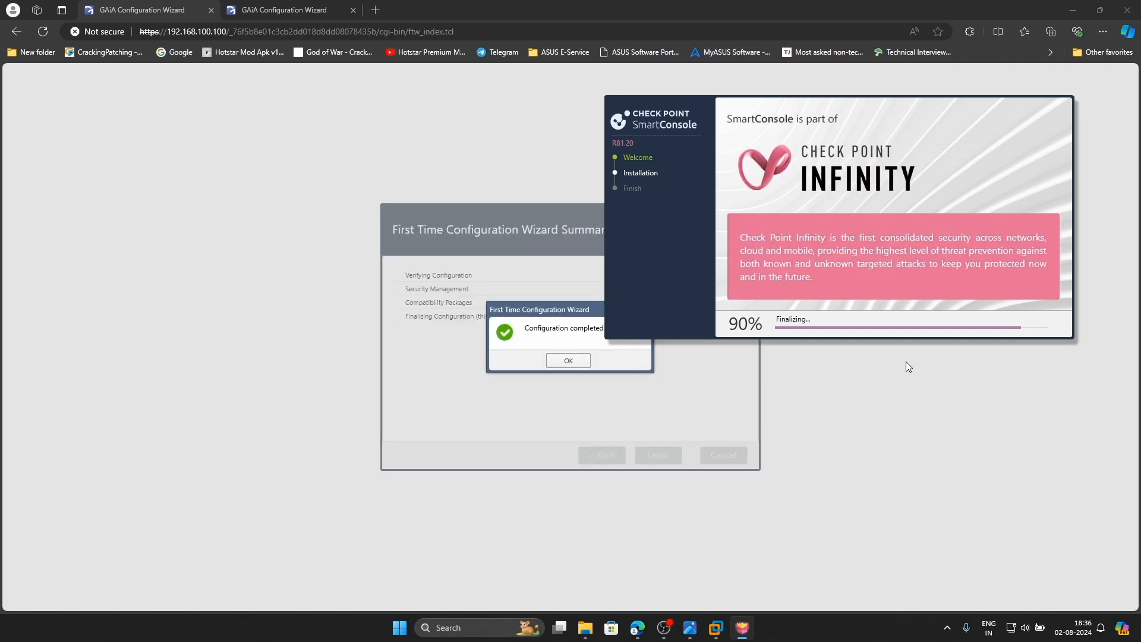
Acknowledge the completed first-time configuration and check the SmartConsole installer and both portal tabs
click(414, 366)
click(568, 360)
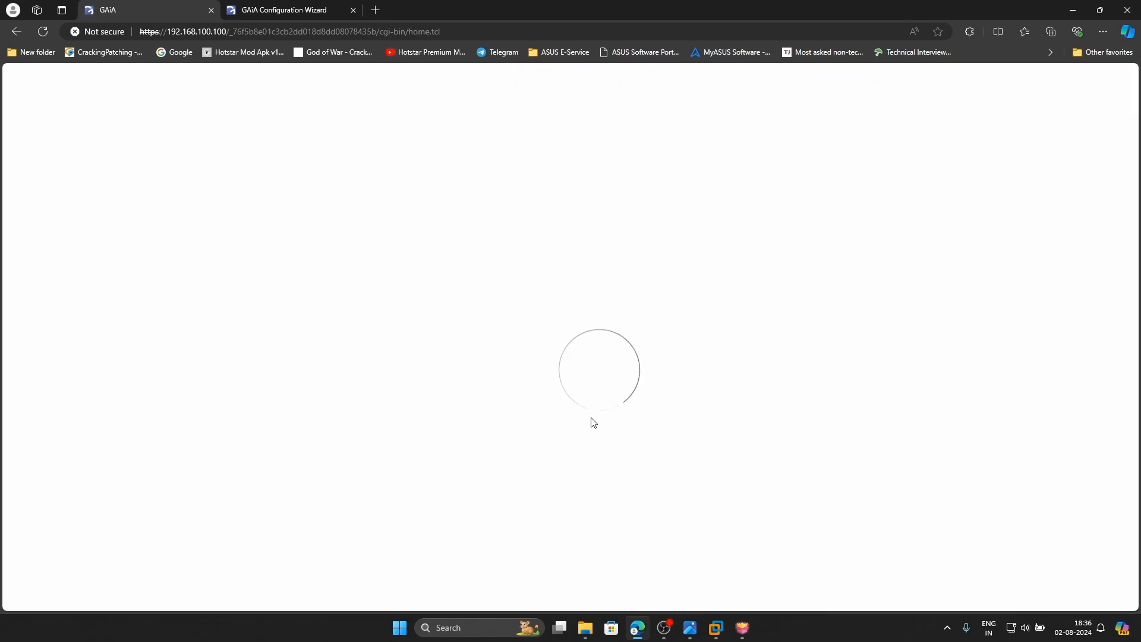
click(740, 628)
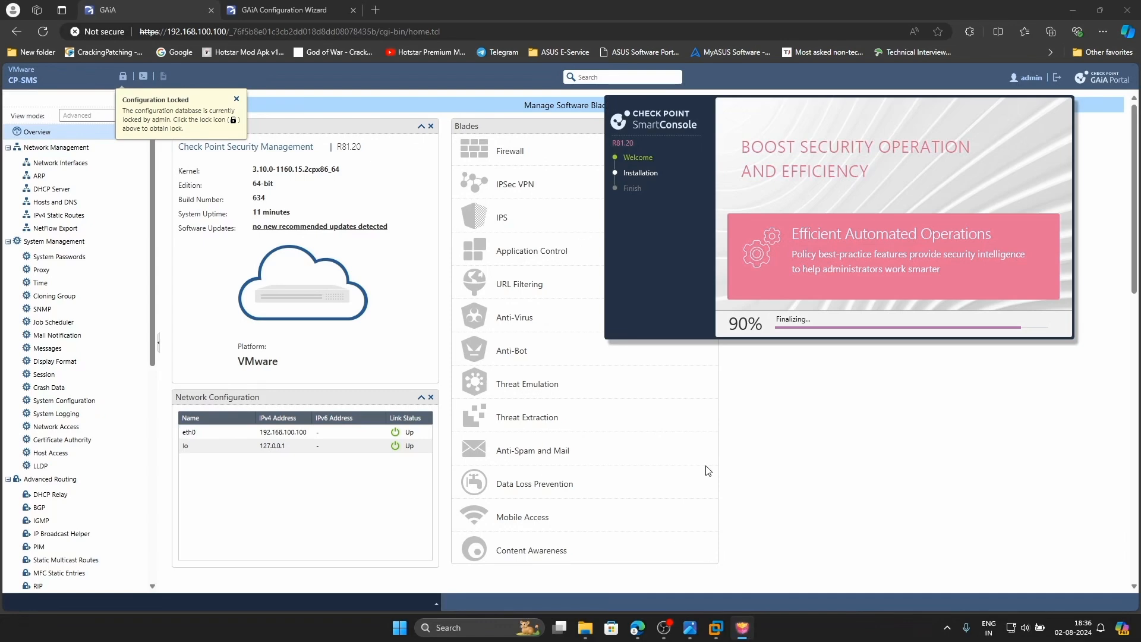
click(303, 90)
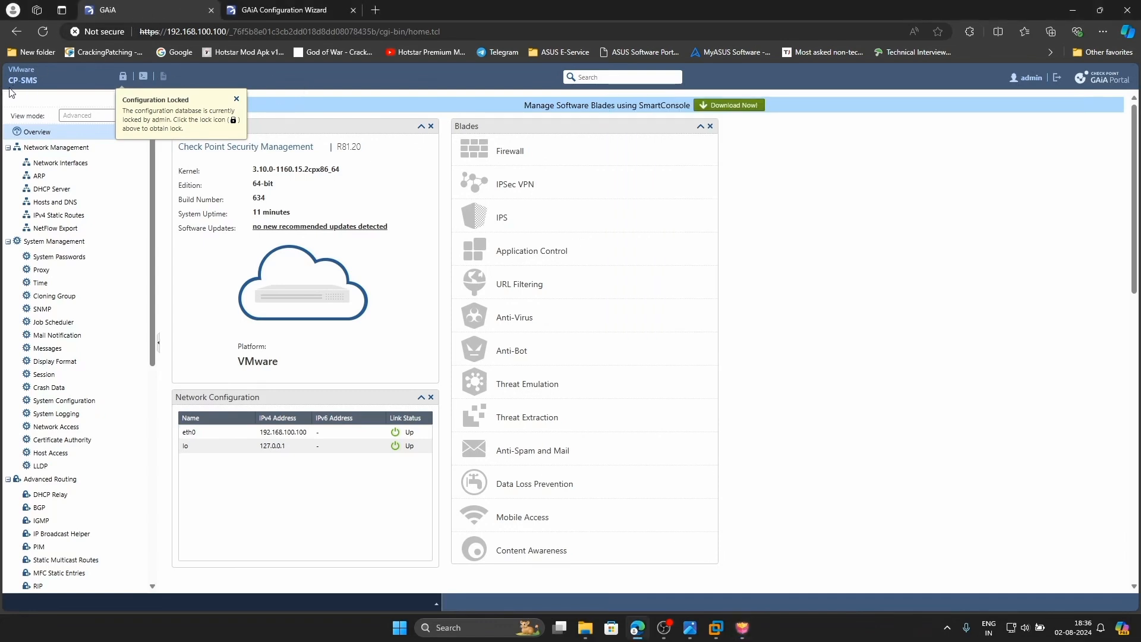
click(284, 10)
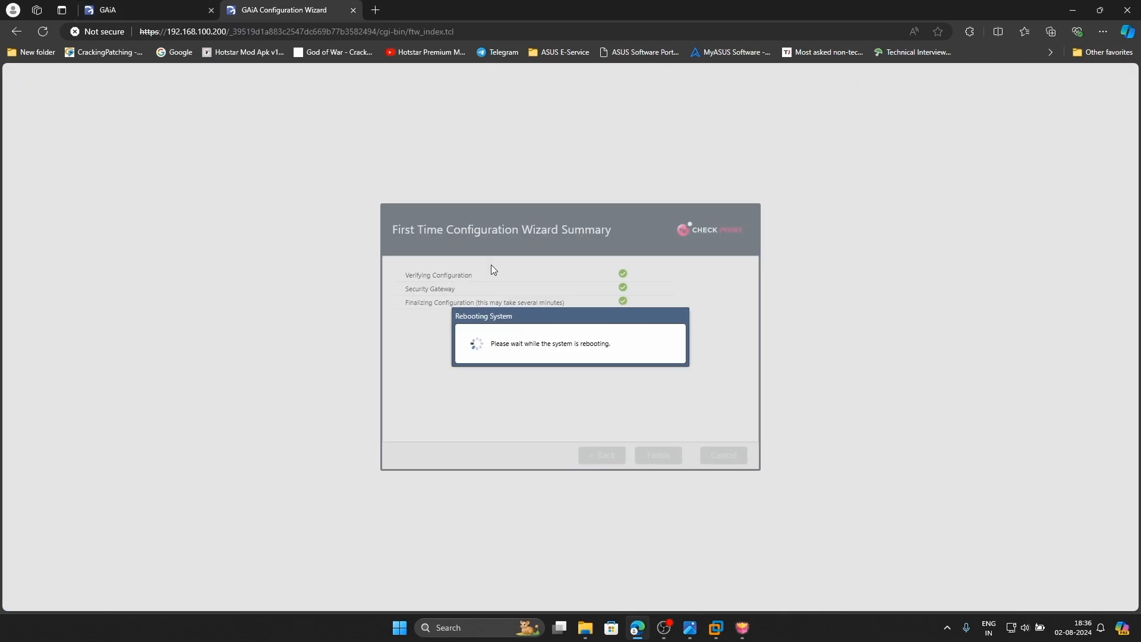
click(157, 9)
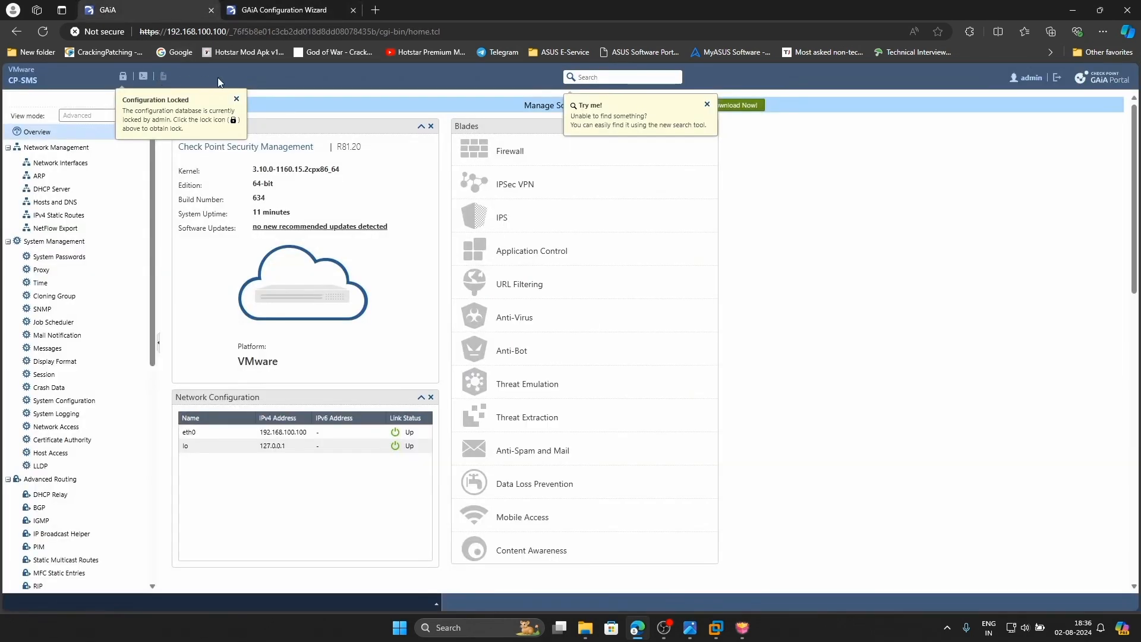
Override the Gaia Portal configuration lock on CP-SMS and show its Network Interfaces list
click(236, 99)
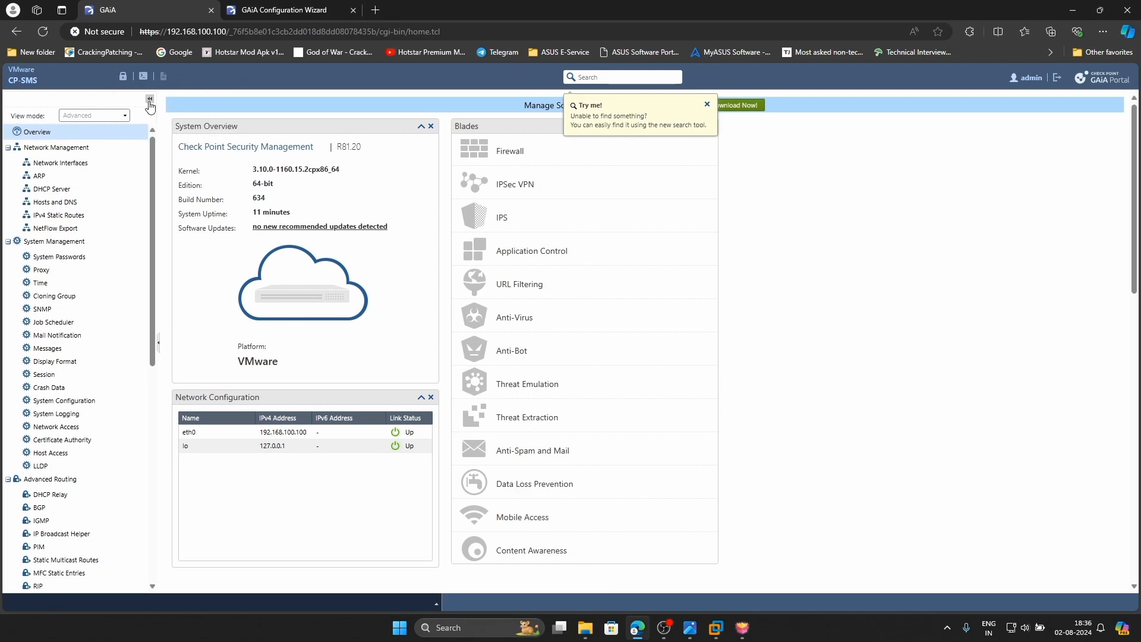
click(123, 78)
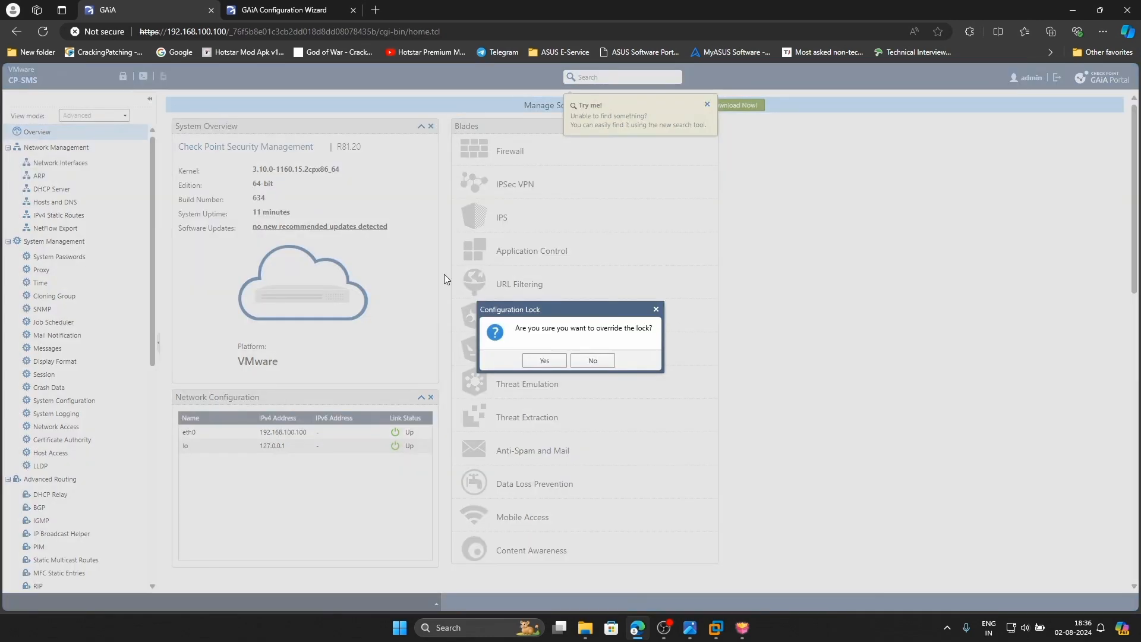
click(542, 362)
click(59, 163)
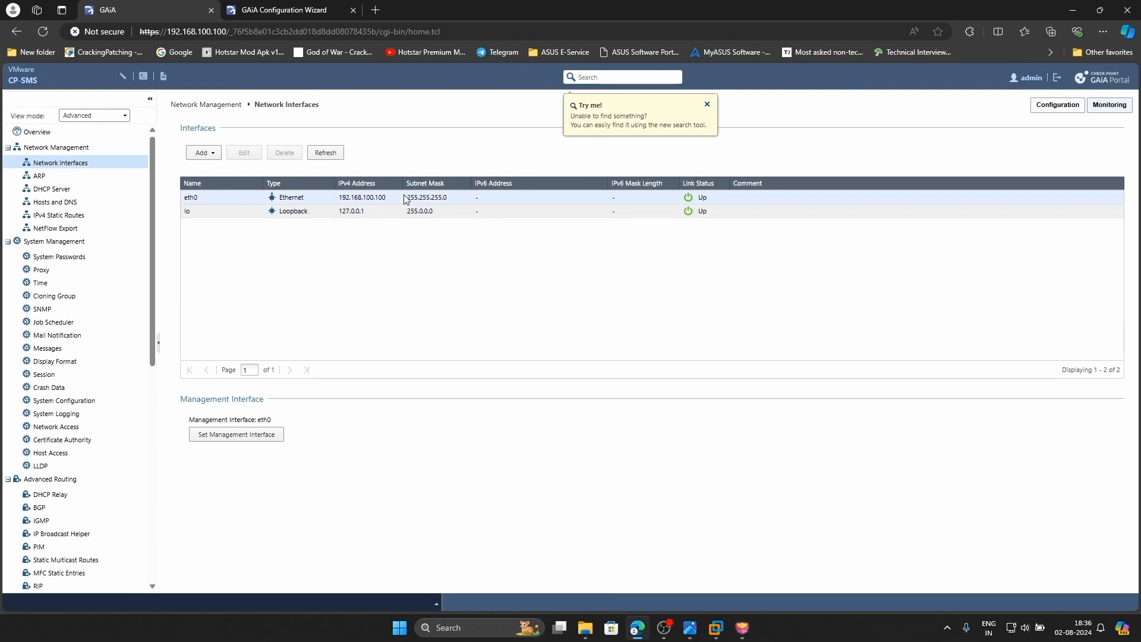
Add the comment Mgmt-Network to CP-SMS's eth0 interface
click(399, 198)
double_click(451, 201)
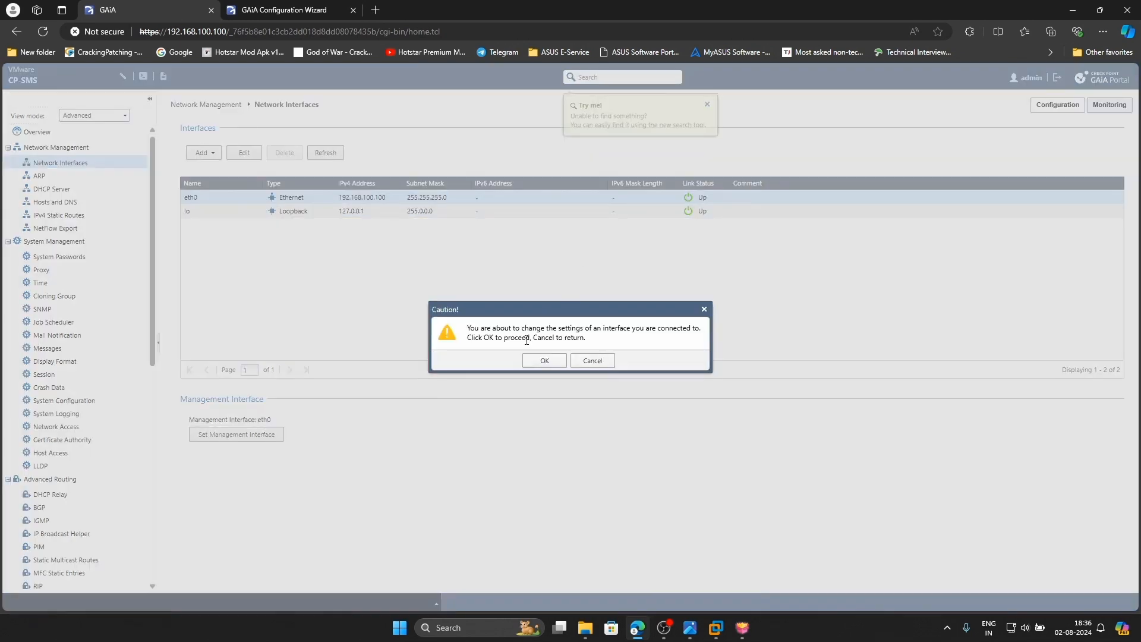
click(543, 360)
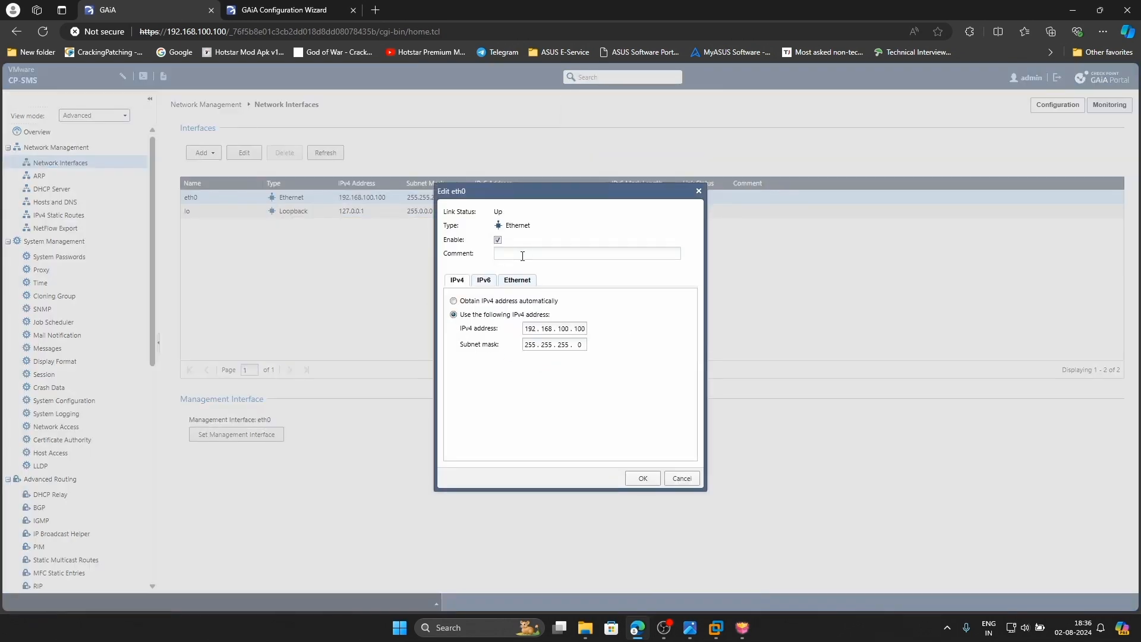
click(522, 255)
text(Mgmt-Network)
click(643, 478)
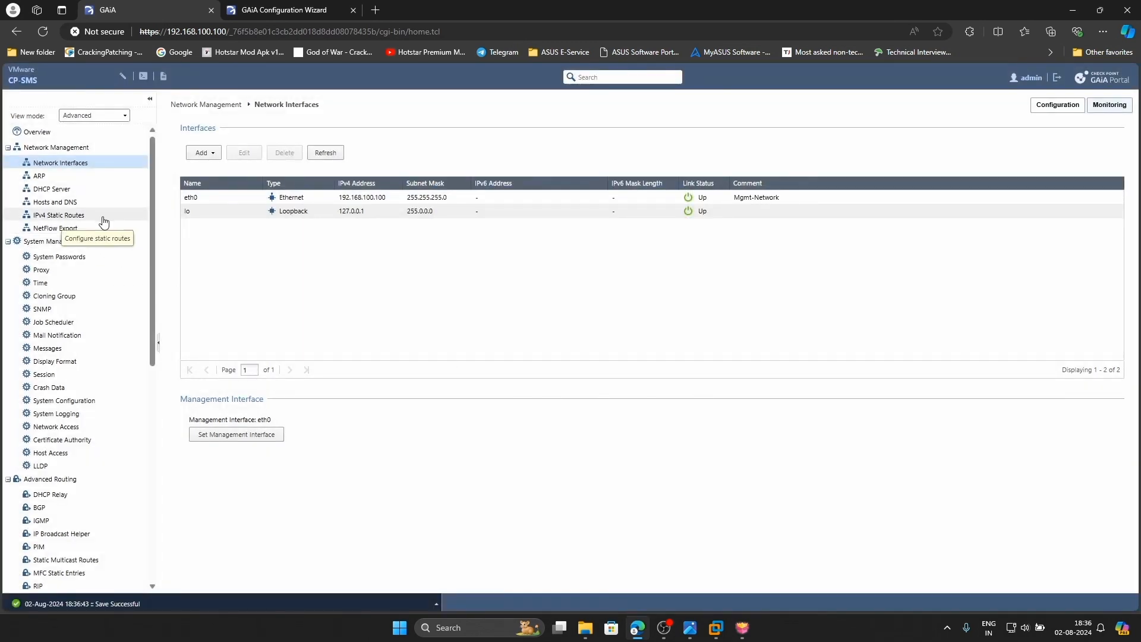
Give the Default route's 192.168.100.200 gateway priority 1 with ping enabled, and save it
click(67, 219)
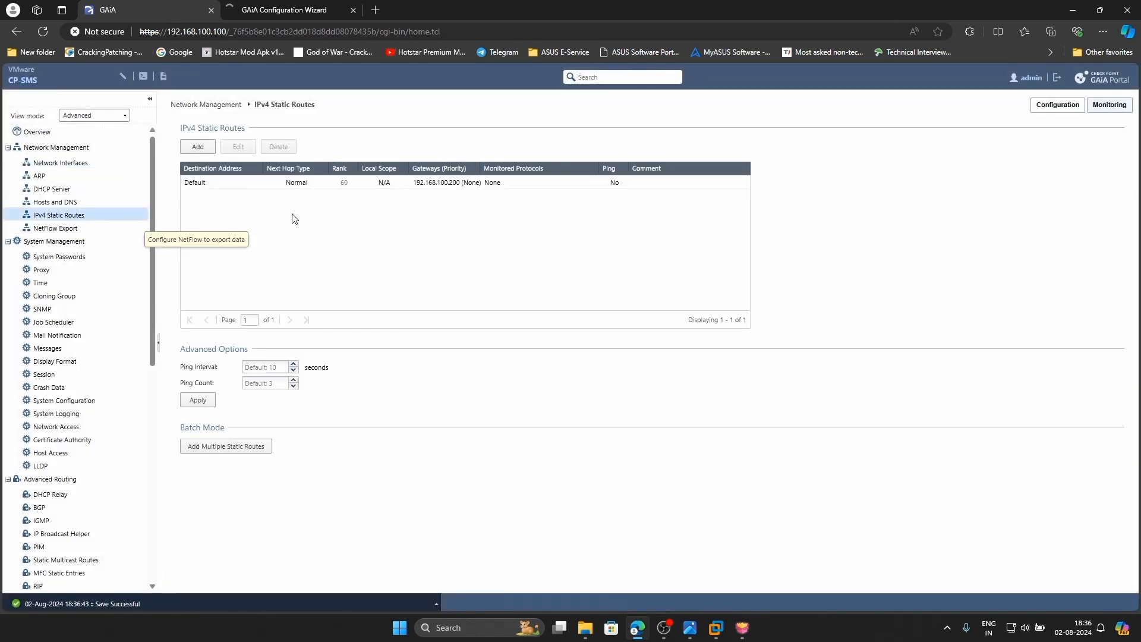
double_click(370, 184)
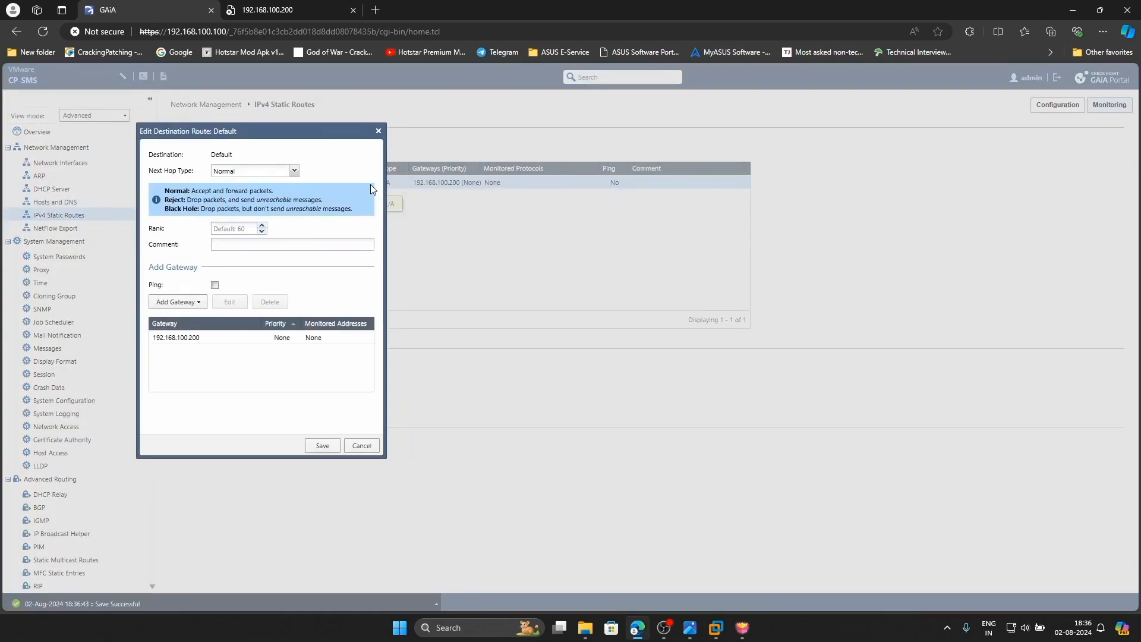
click(215, 284)
double_click(227, 339)
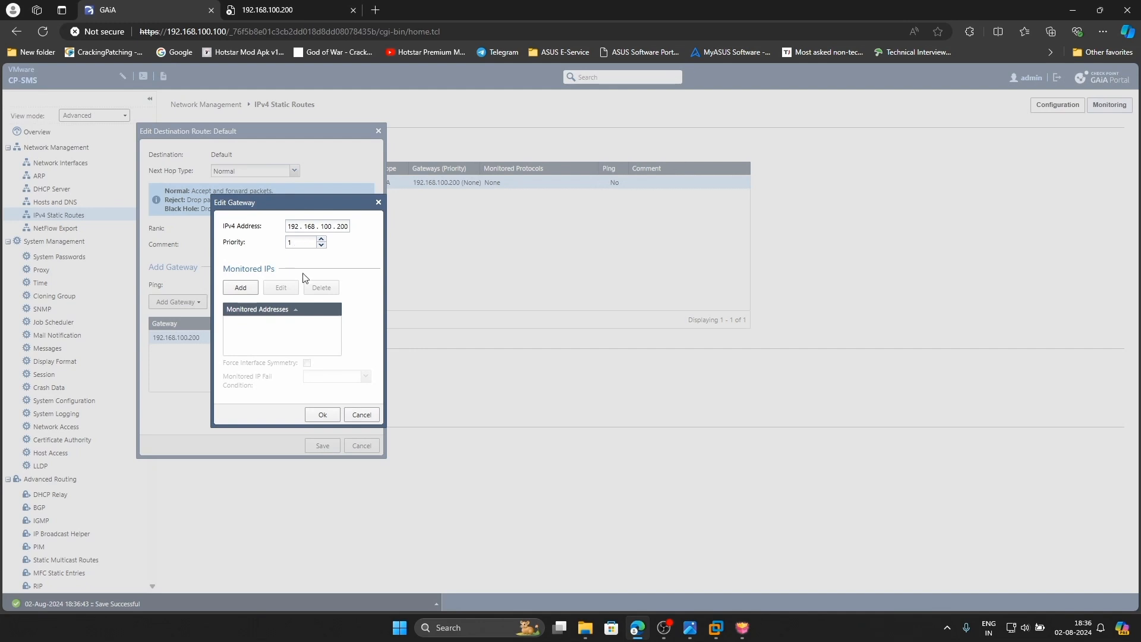
click(322, 414)
click(322, 445)
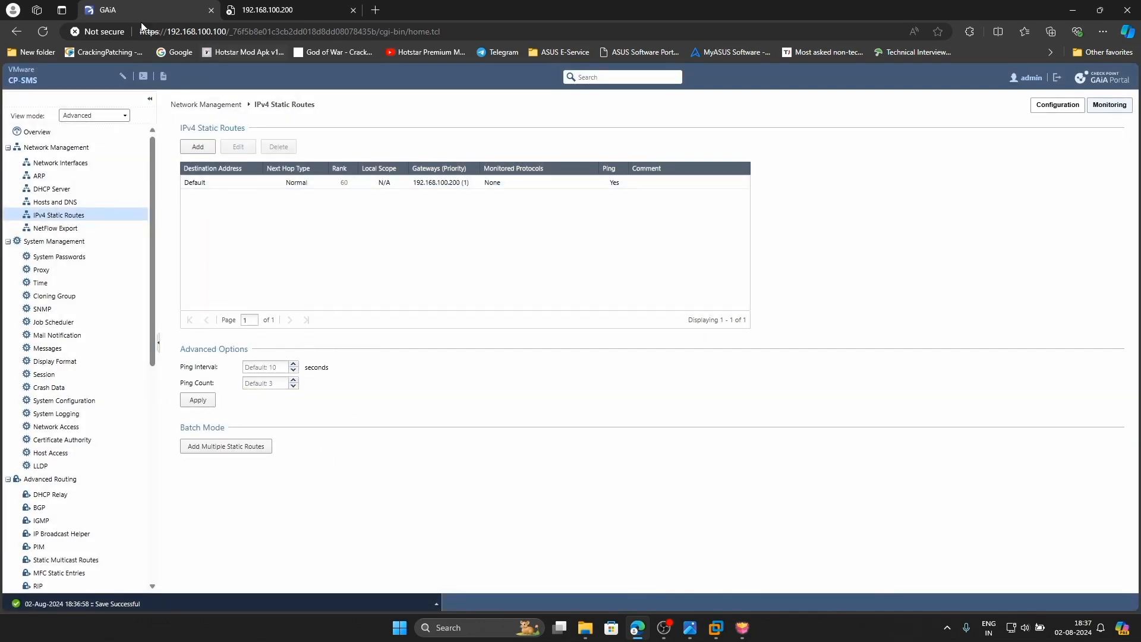
click(292, 10)
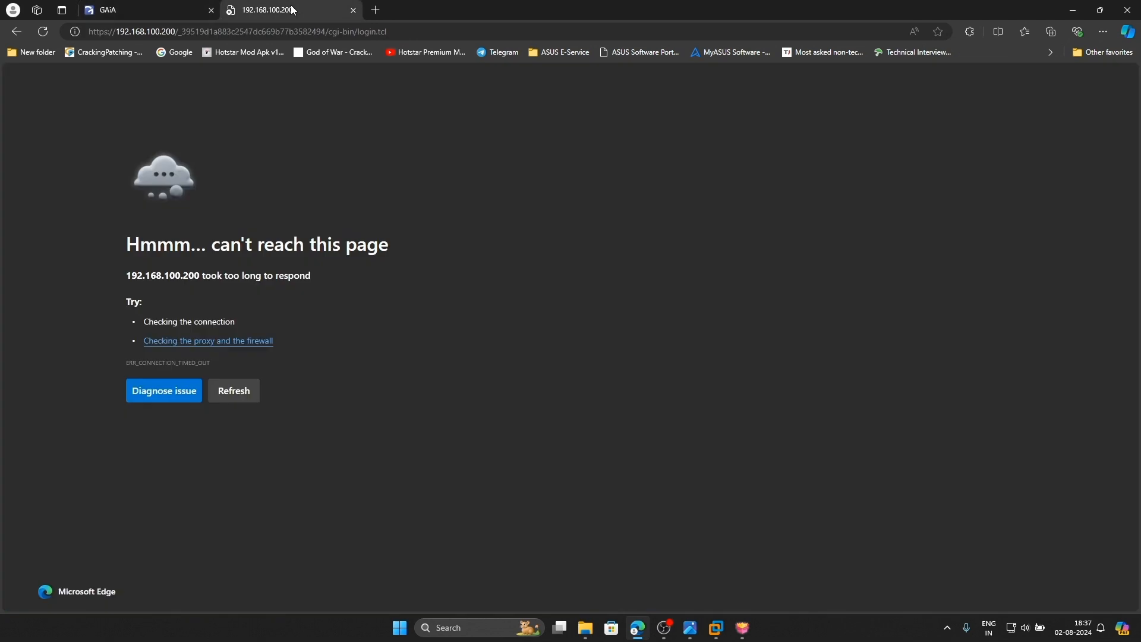
Reload 192.168.100.200, sign in to the CP-GW portal as admin, then view the topology diagram
click(43, 32)
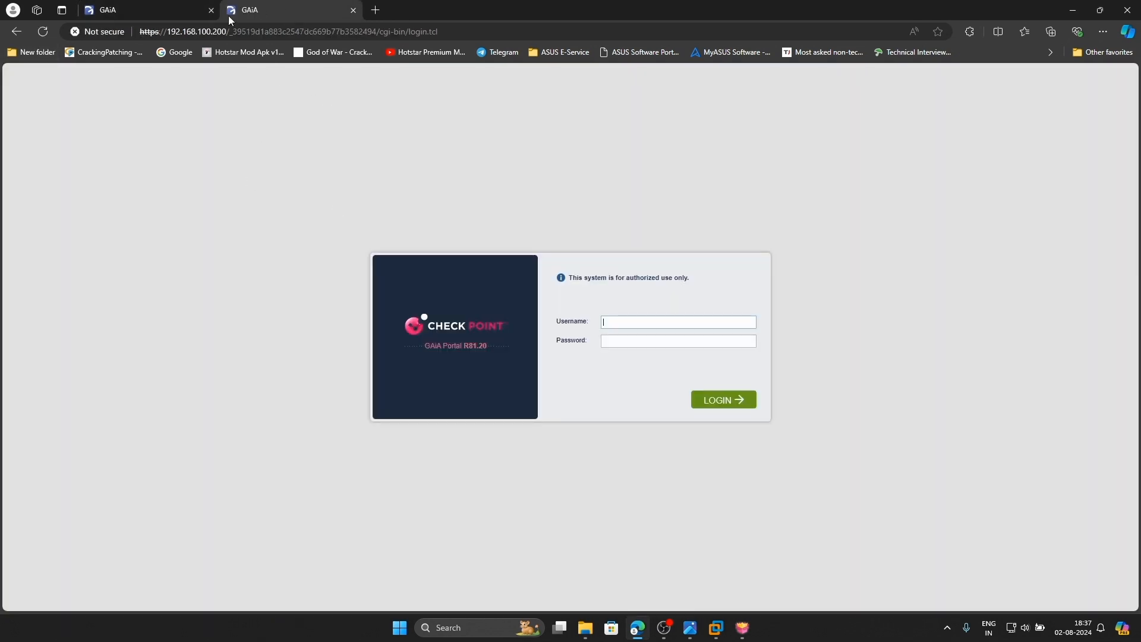
click(152, 4)
click(287, 12)
key(Return)
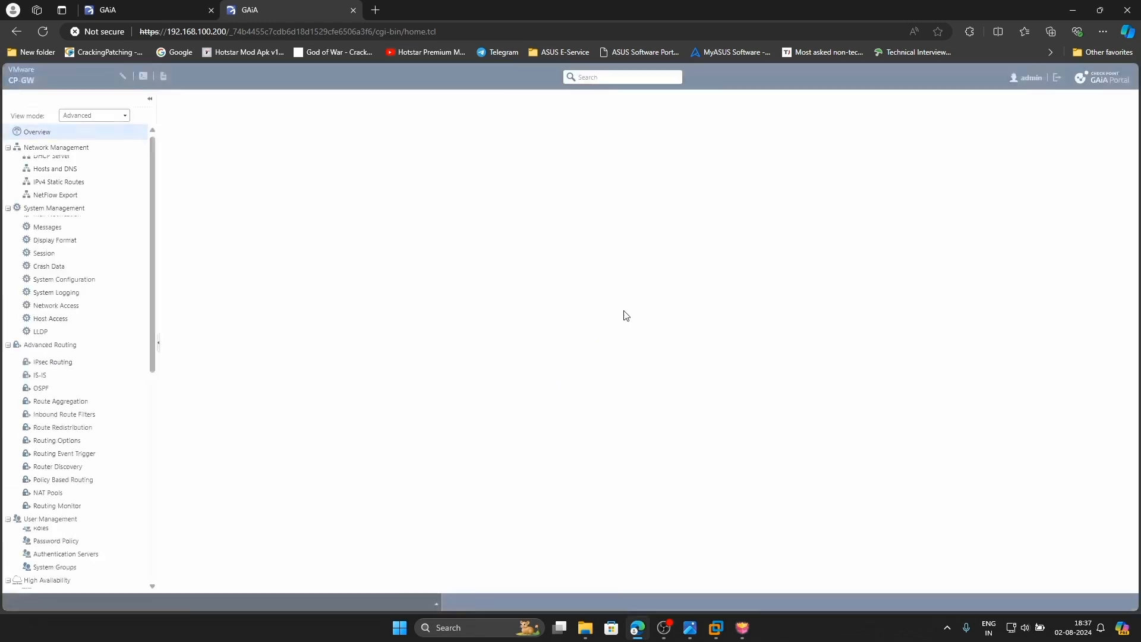
click(689, 628)
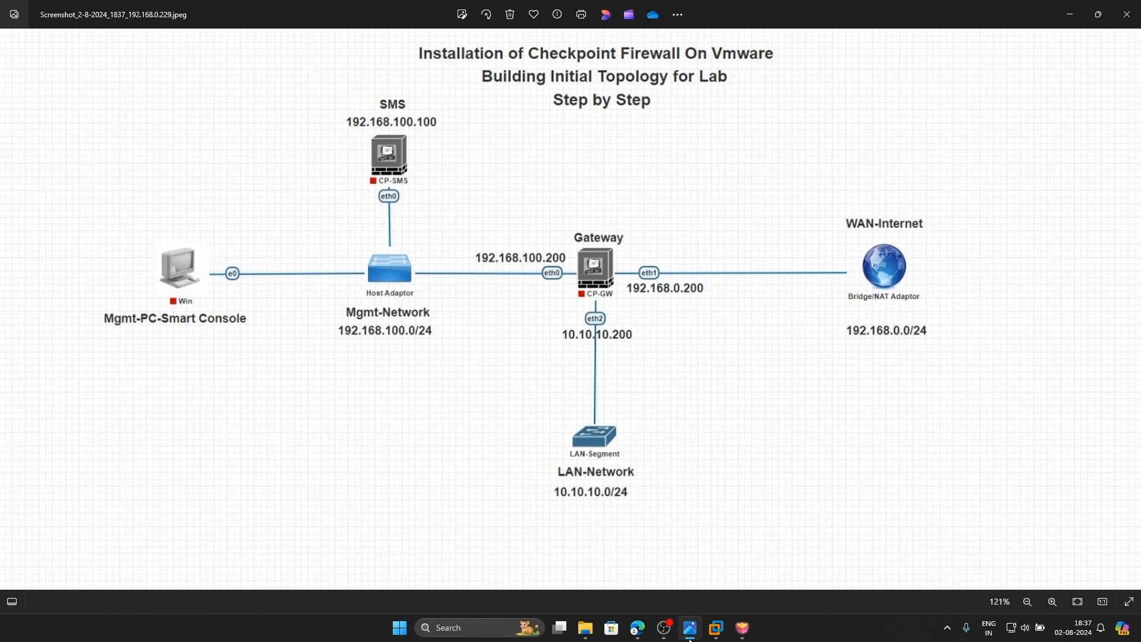
Open CP-GW's Network Interfaces, compare addresses against the topology diagram, and start editing eth1
click(647, 635)
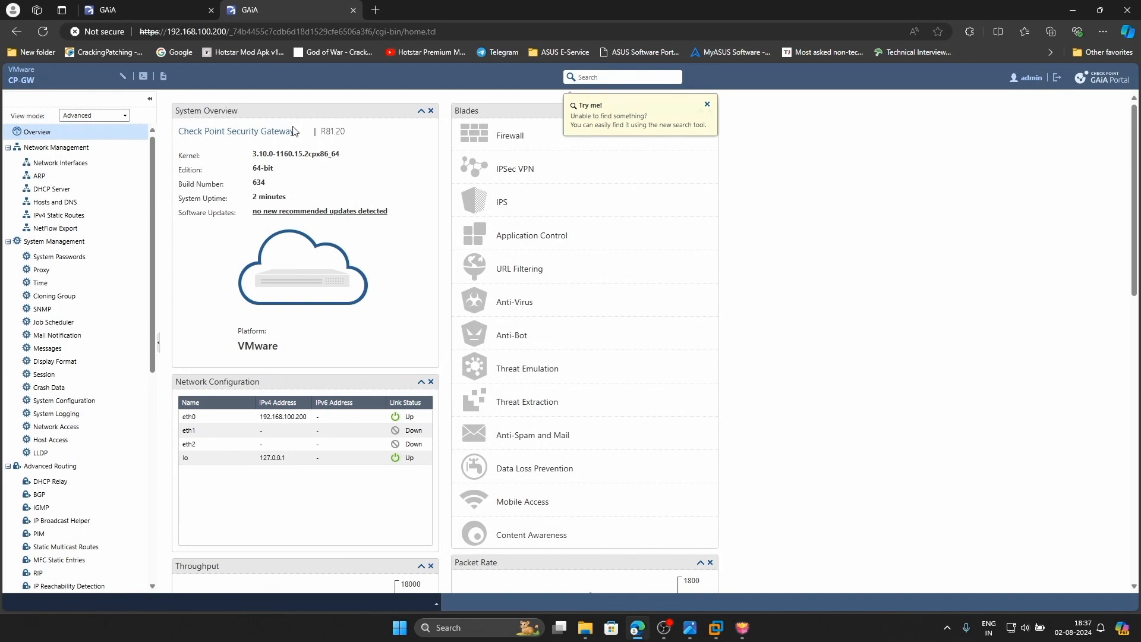
click(71, 163)
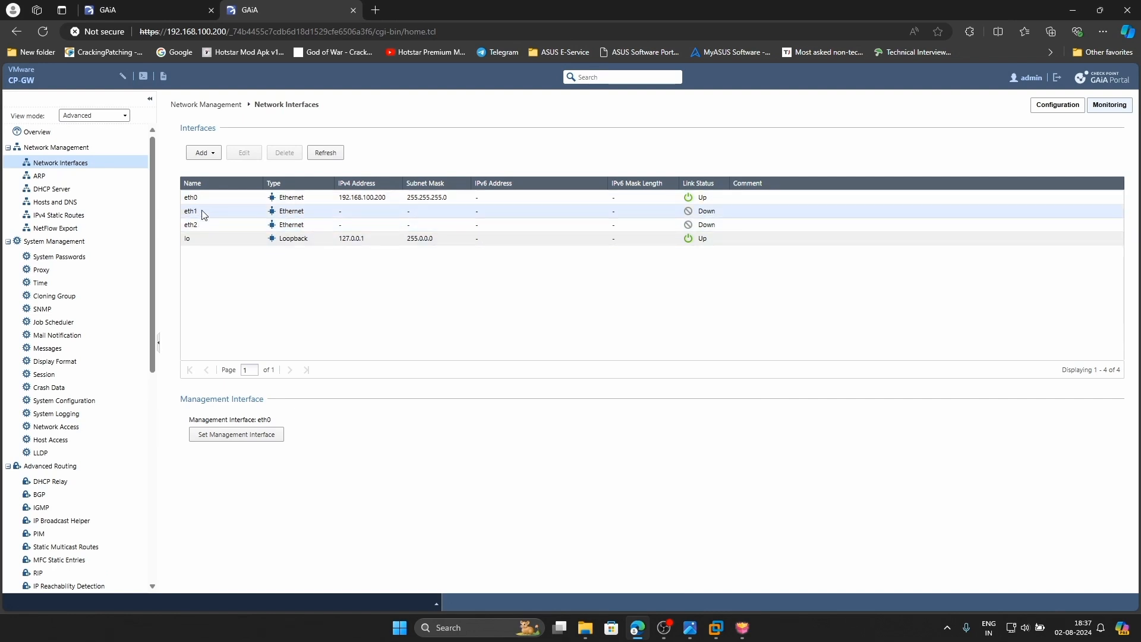
click(690, 626)
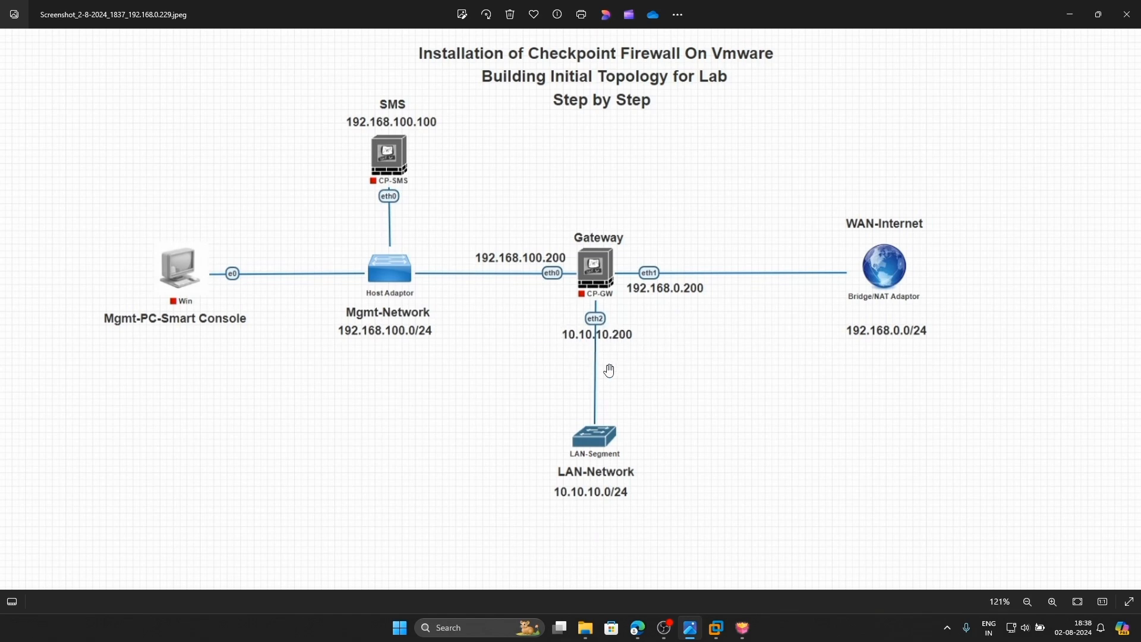
click(644, 628)
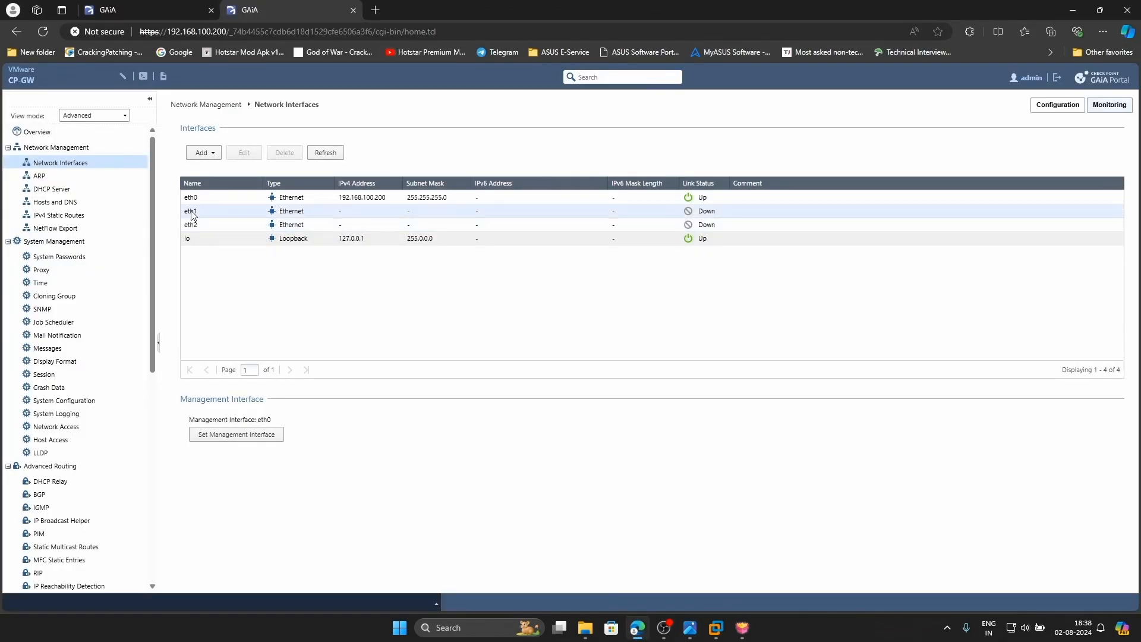
double_click(248, 211)
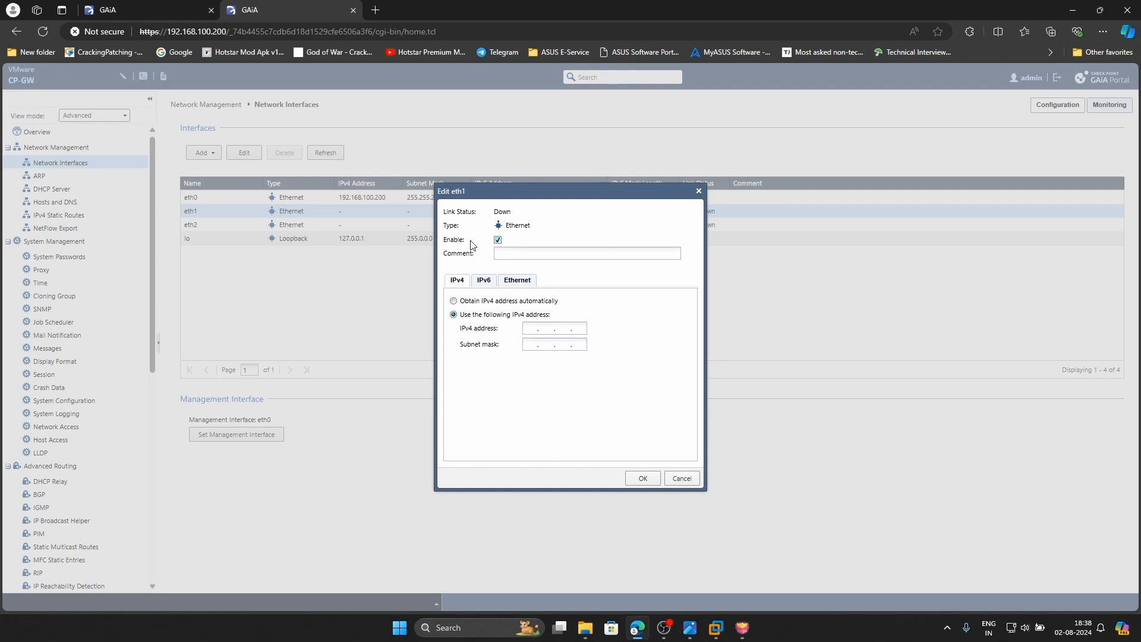
Set eth1 to 192.168.0.200, mask 255.255.255.0, comment WAN-Network, then view the topology diagram
click(532, 253)
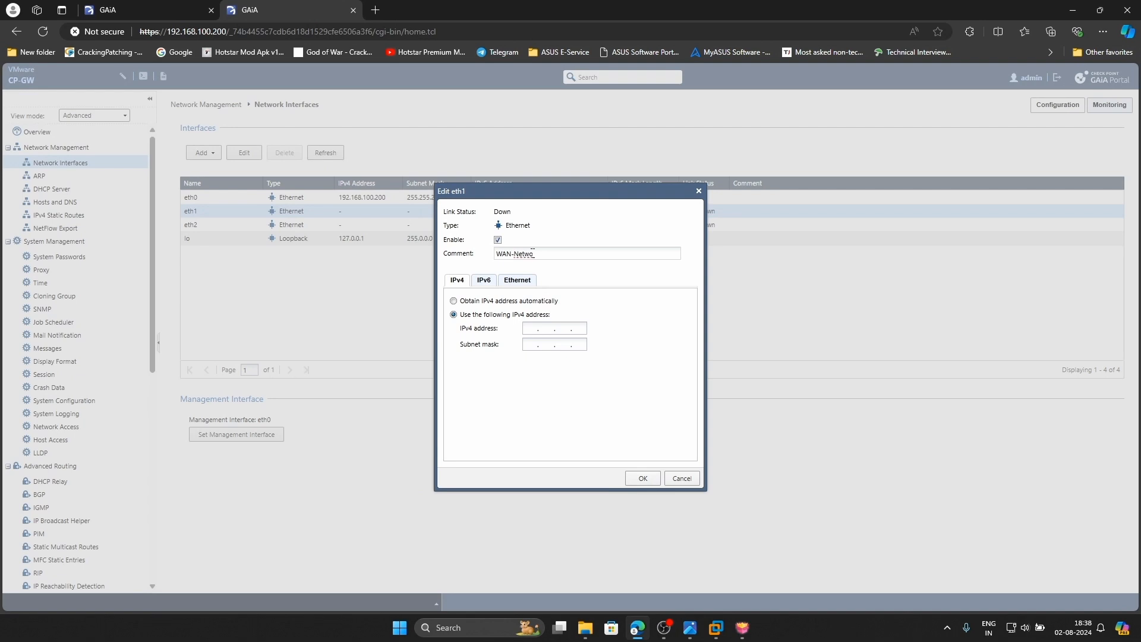
click(531, 327)
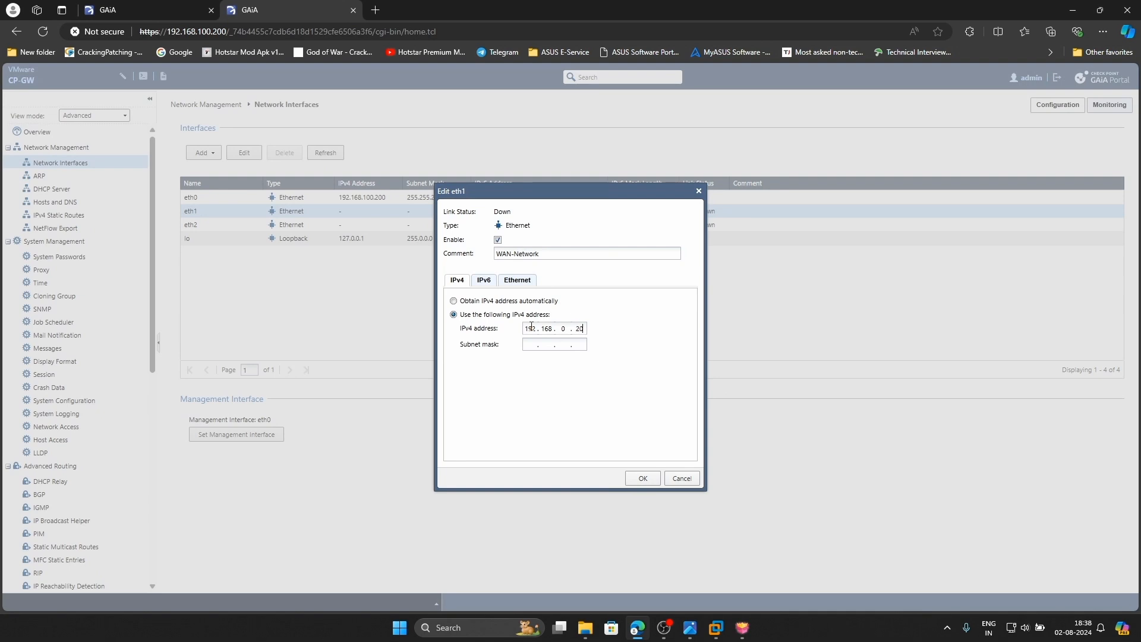
text(255.255.225)
text(55)
click(643, 478)
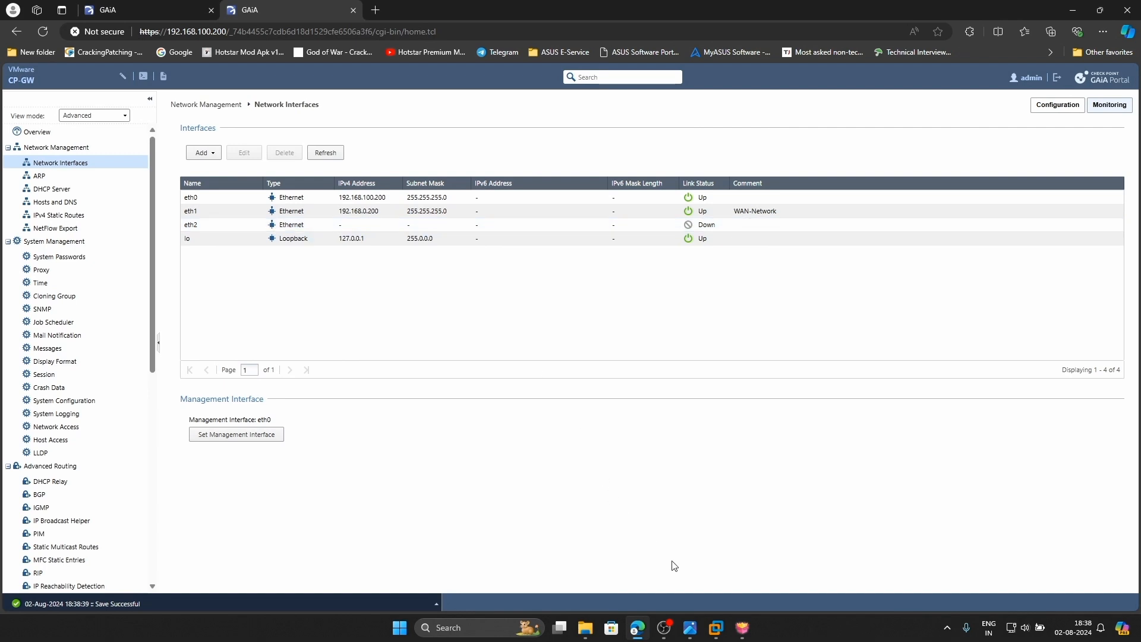
click(689, 627)
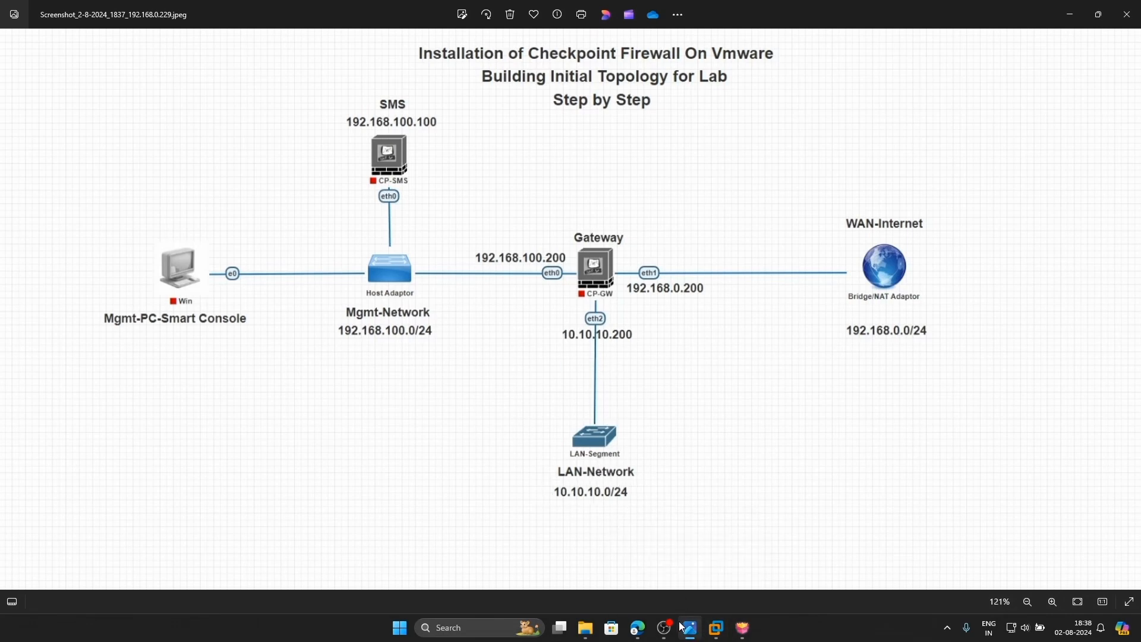
Set eth2 to 10.10.10.200 with mask 255.255.255.0 and comment LAN-Network
click(637, 628)
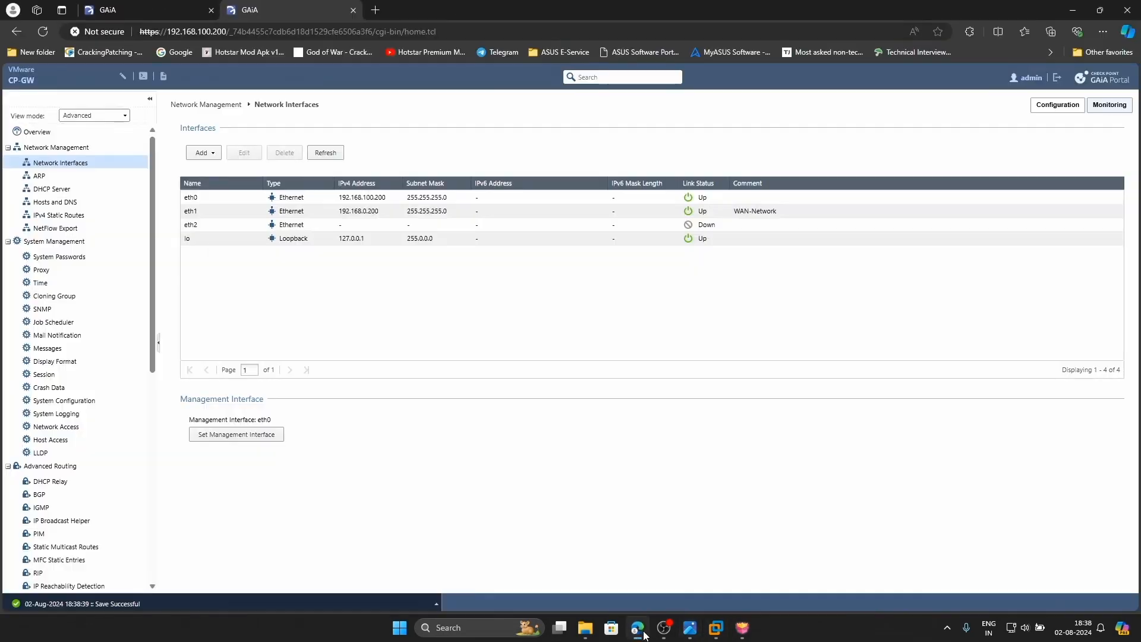
double_click(291, 225)
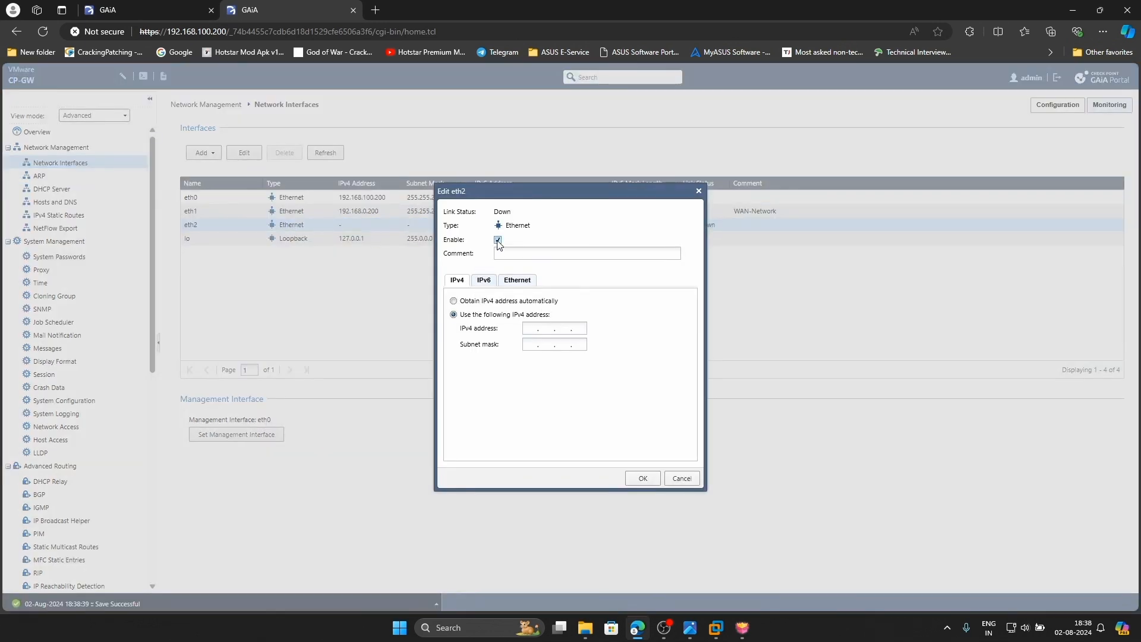
click(524, 253)
click(534, 331)
key(Tab)
text(255 . 255 . 255 . 0)
click(644, 479)
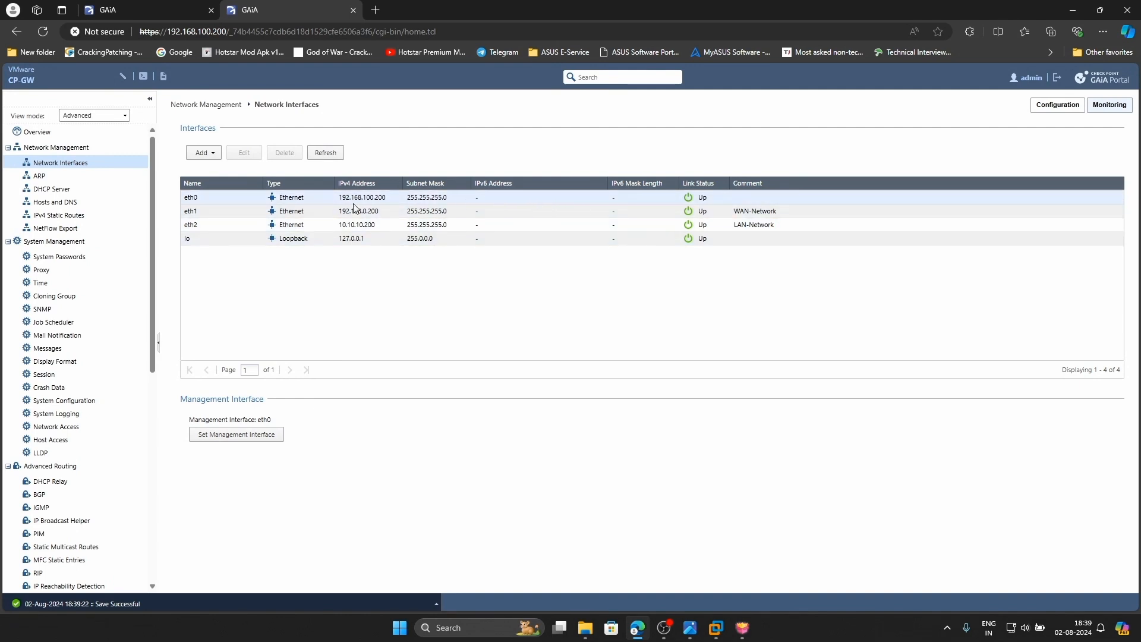
Label CP-GW's eth0 interface with the comment Mgmt-Network
double_click(515, 198)
click(544, 356)
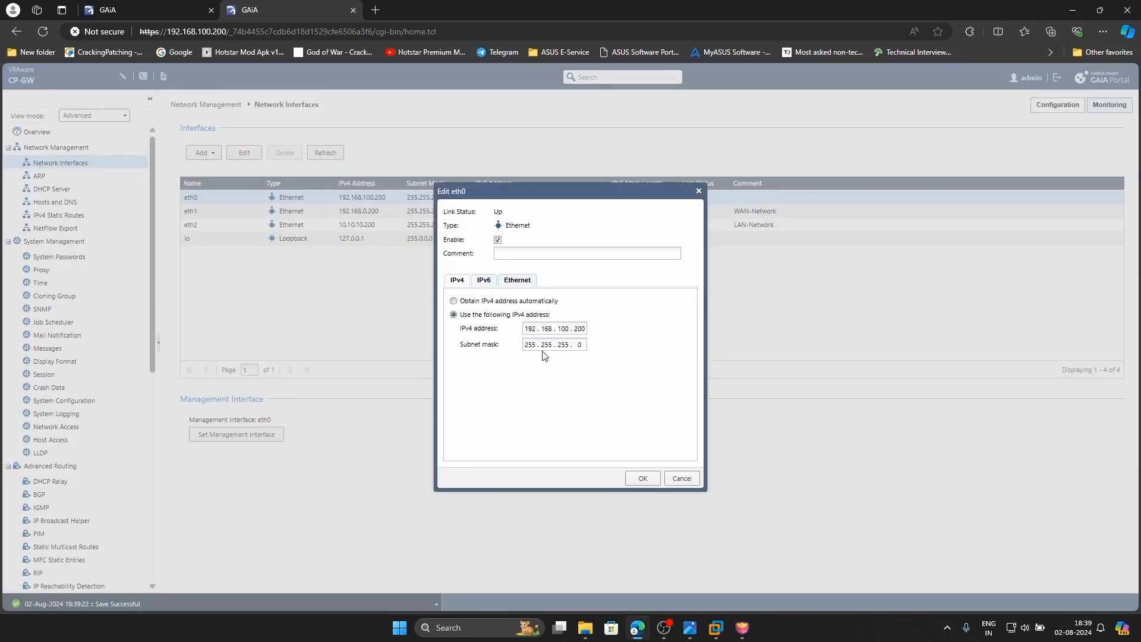
click(525, 252)
click(640, 476)
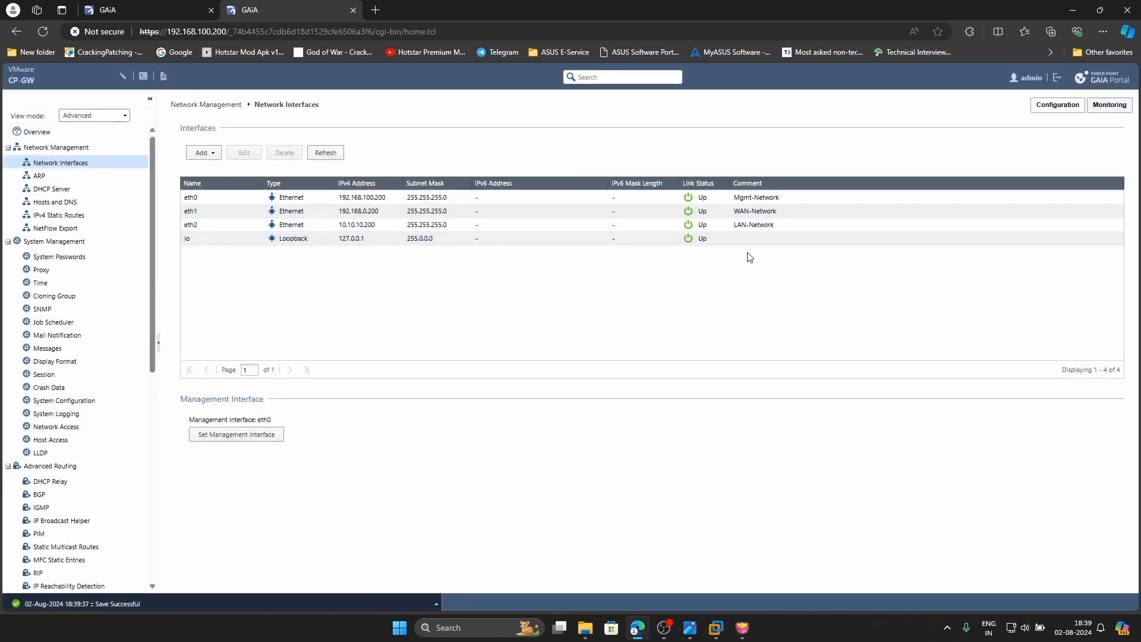
click(53, 218)
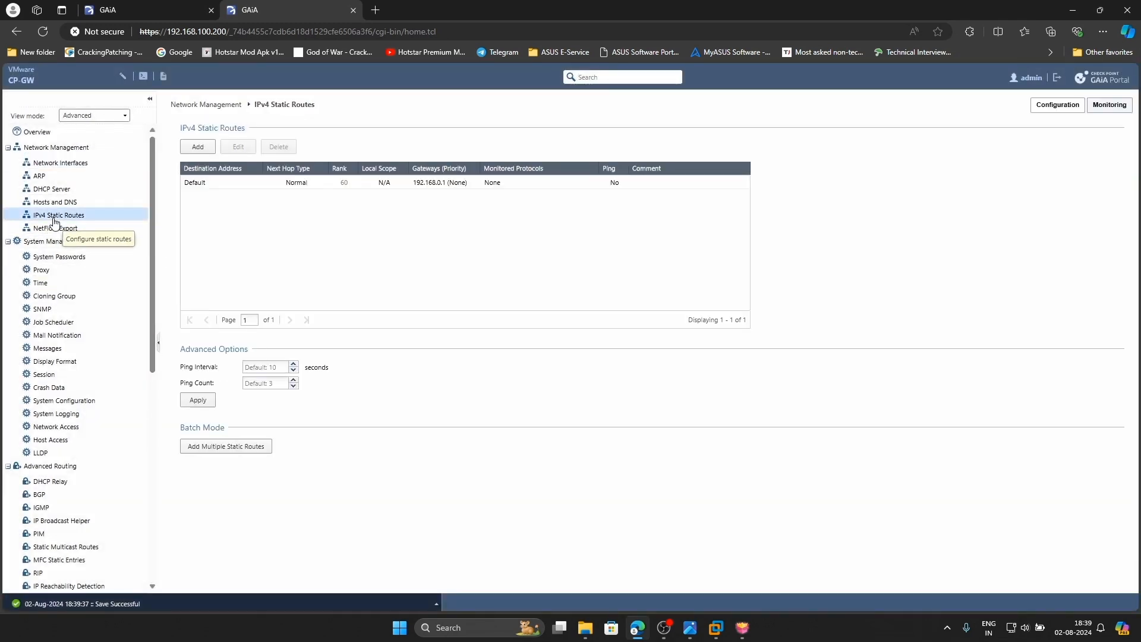
Give the Default route's 192.168.0.1 gateway priority 1 with ping monitoring, and save the route
double_click(422, 183)
click(215, 284)
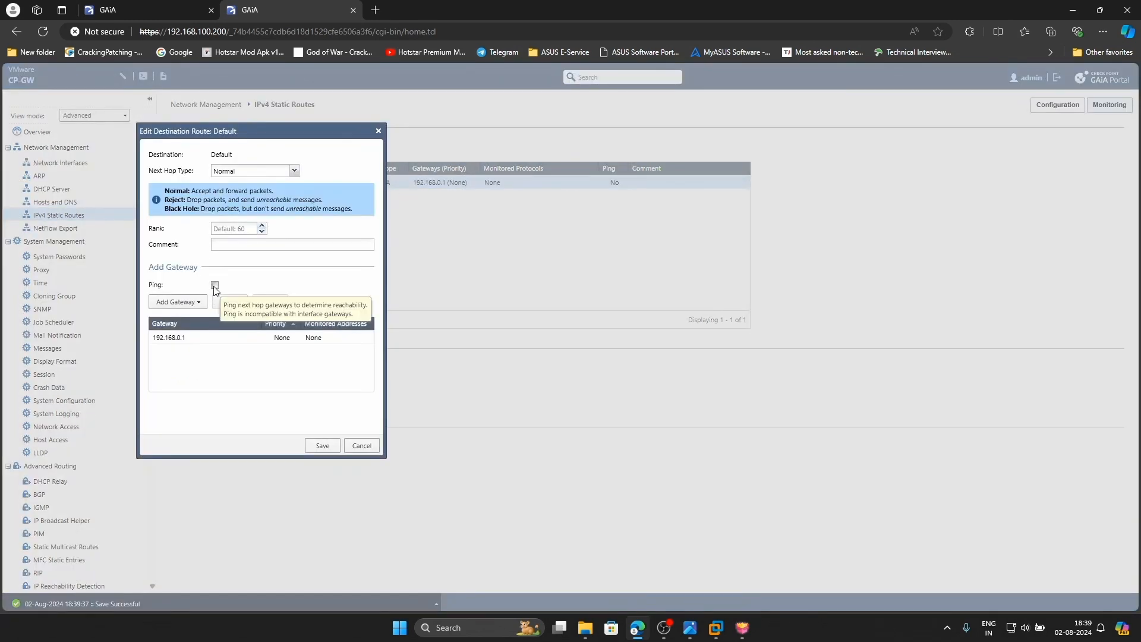
double_click(268, 339)
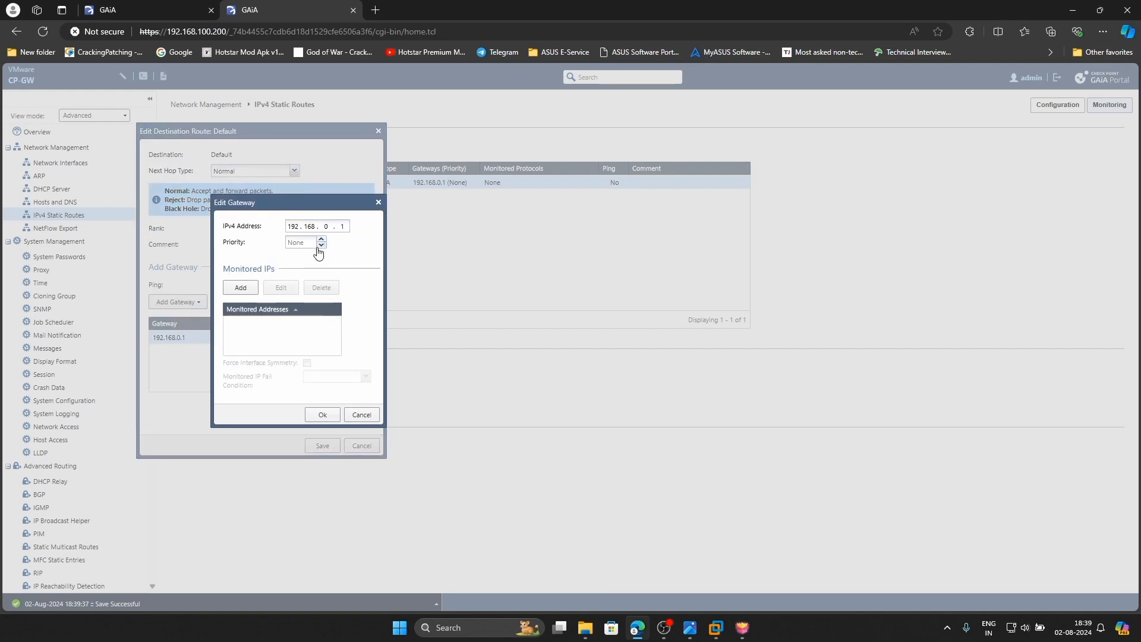
click(320, 239)
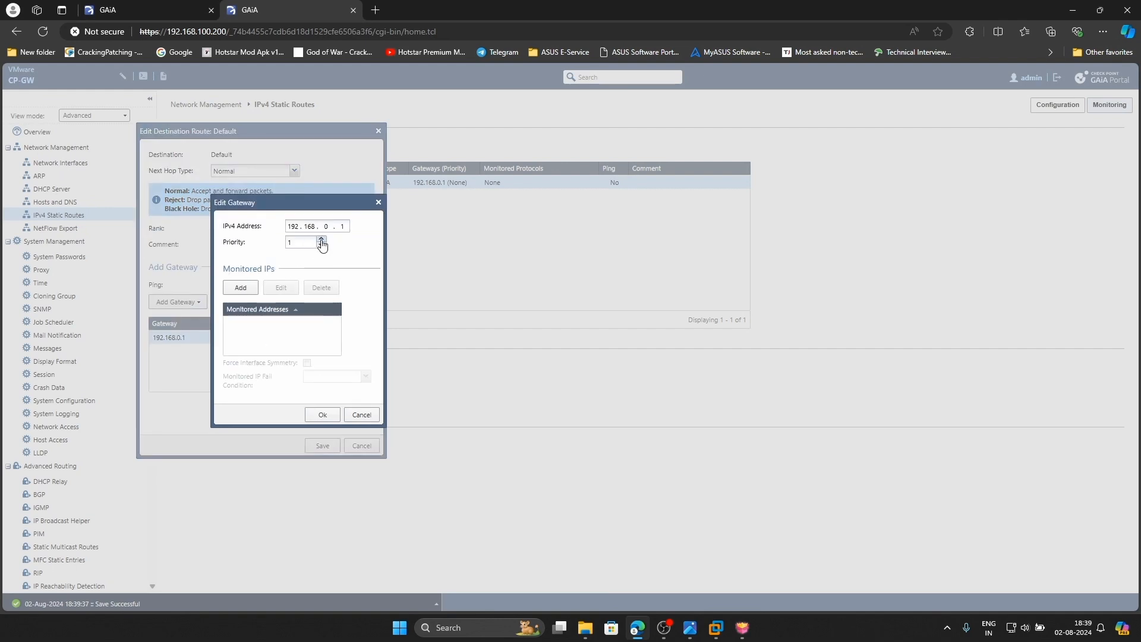
click(322, 414)
click(322, 446)
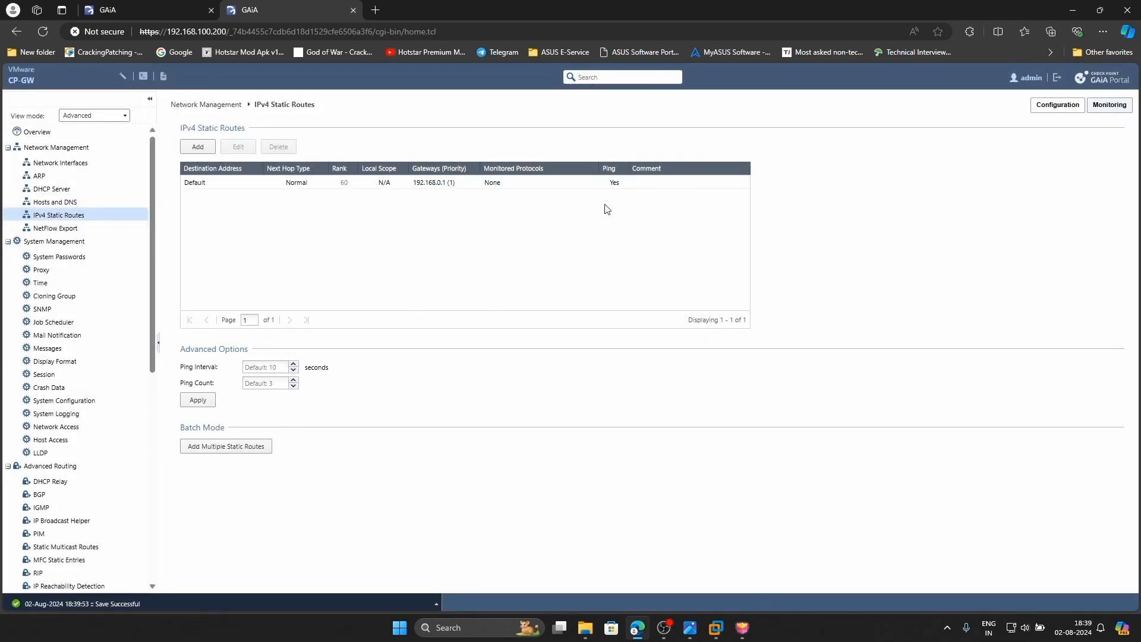
click(690, 625)
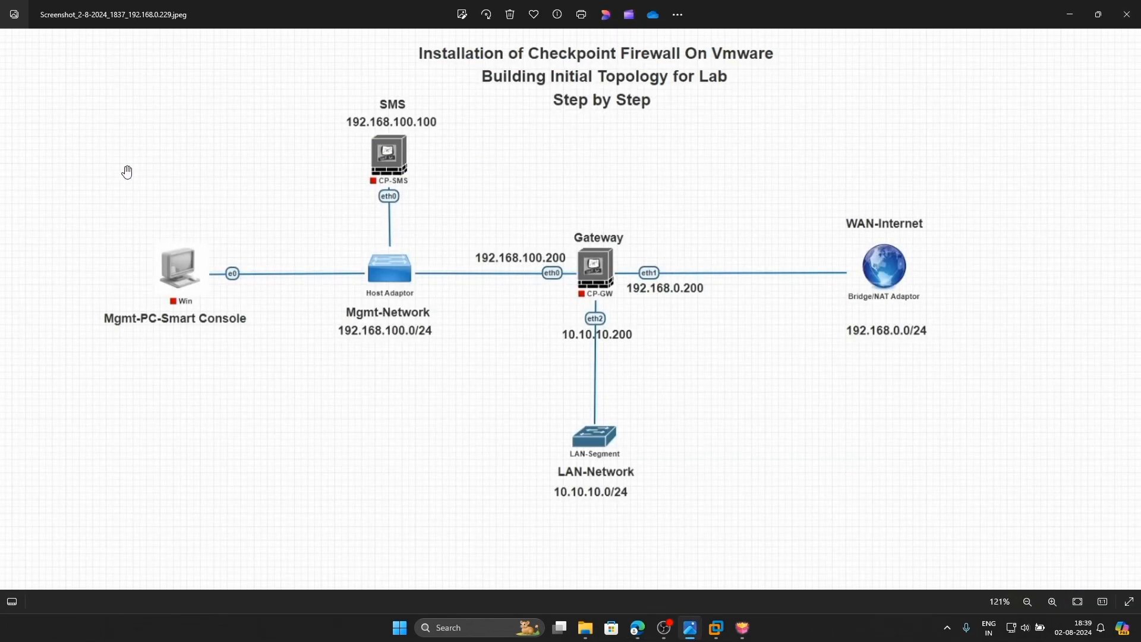
Minimize the topology viewer and Edge to reveal the finished SmartConsole installer on CP-SMS
drag(228, 279, 270, 372)
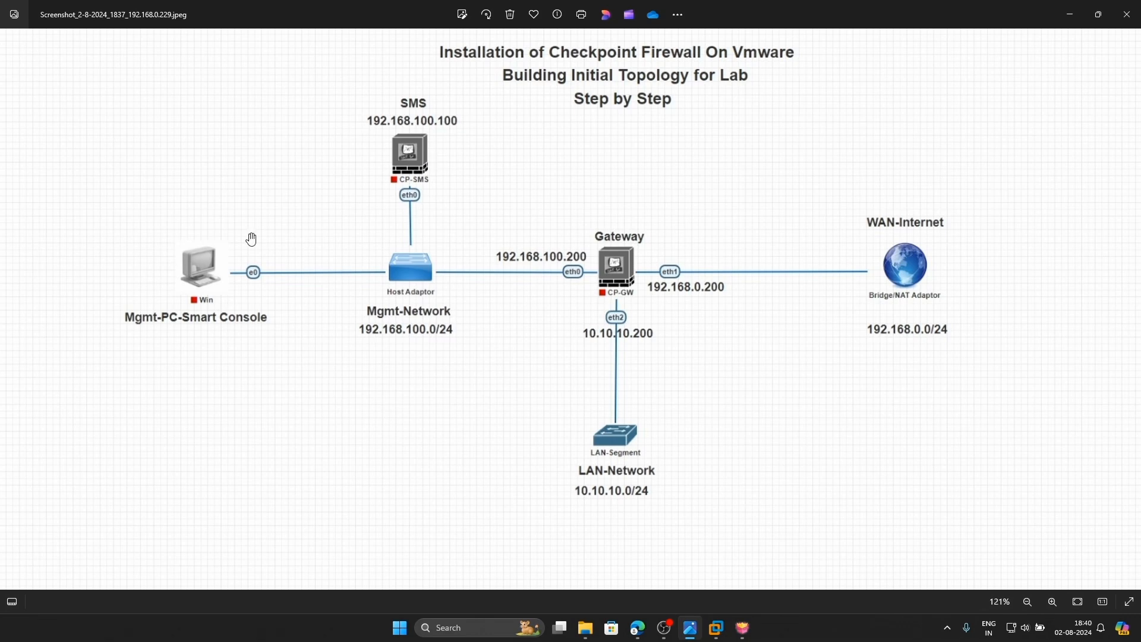
click(1069, 14)
click(1074, 9)
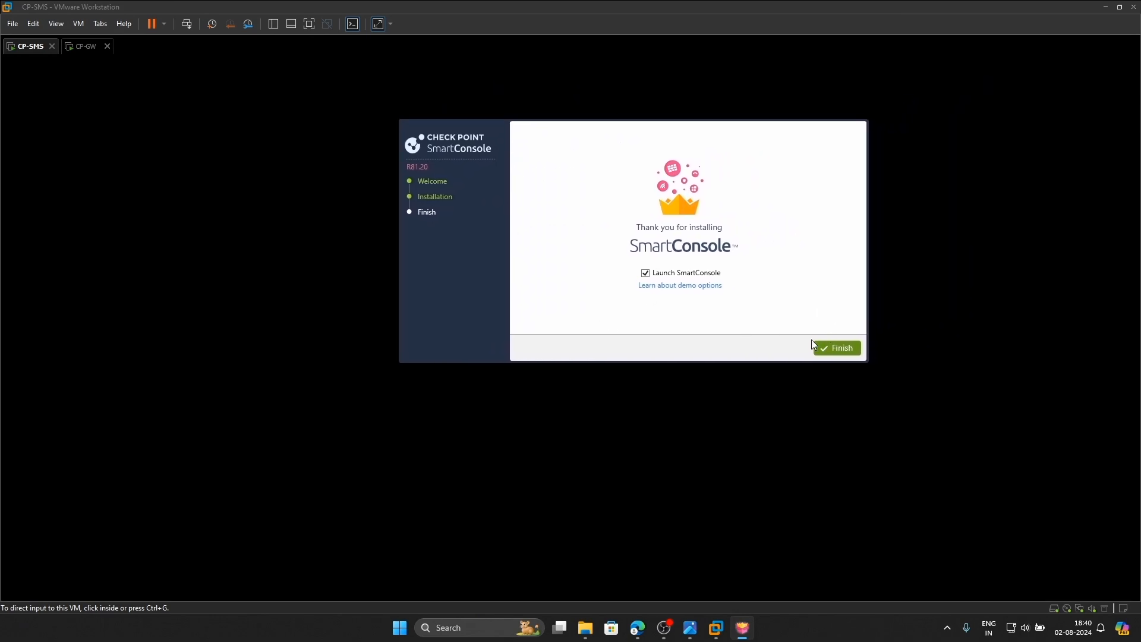
Launch SmartConsole and log in with the administrator credentials to server 192.168.100.100
click(843, 349)
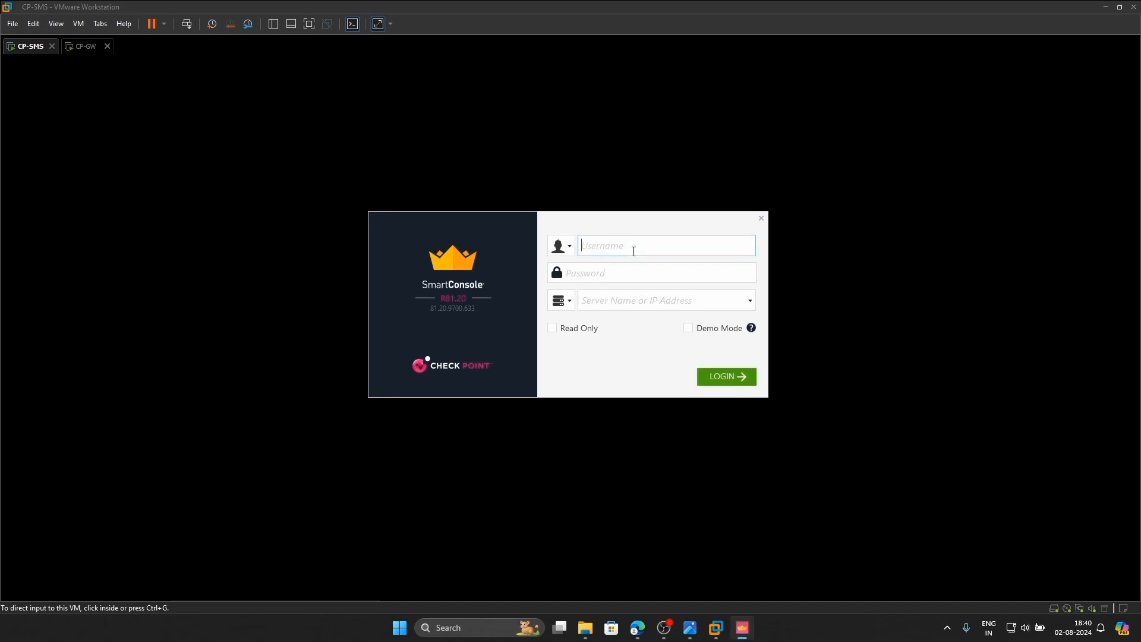
text(admin)
key(Tab)
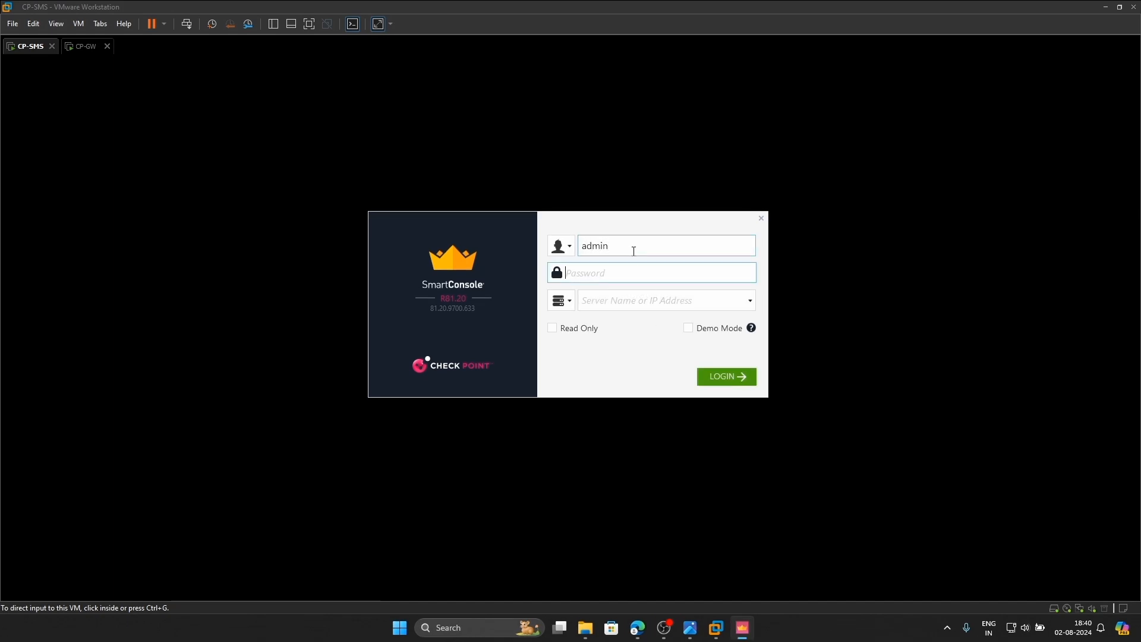
text(****)
key(Tab)
click(599, 306)
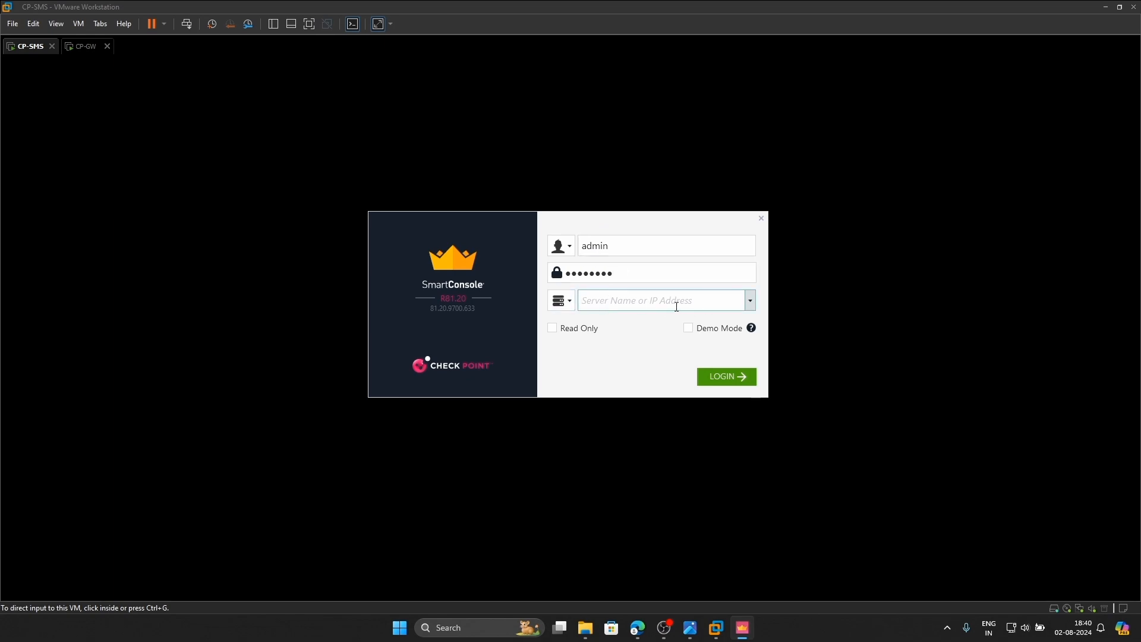
click(692, 628)
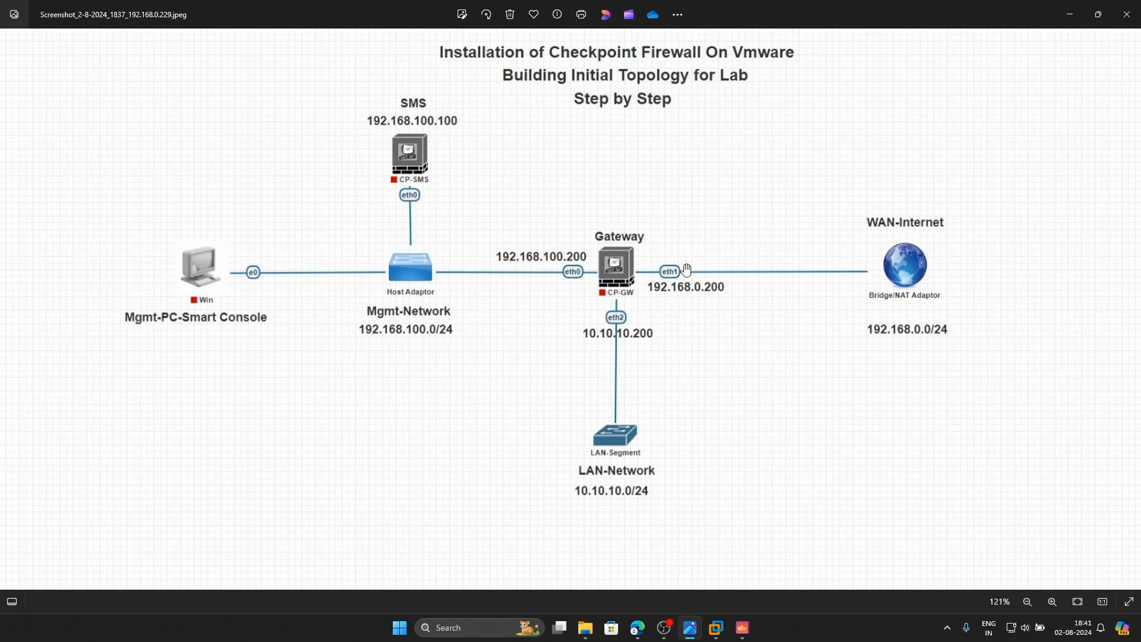
click(742, 627)
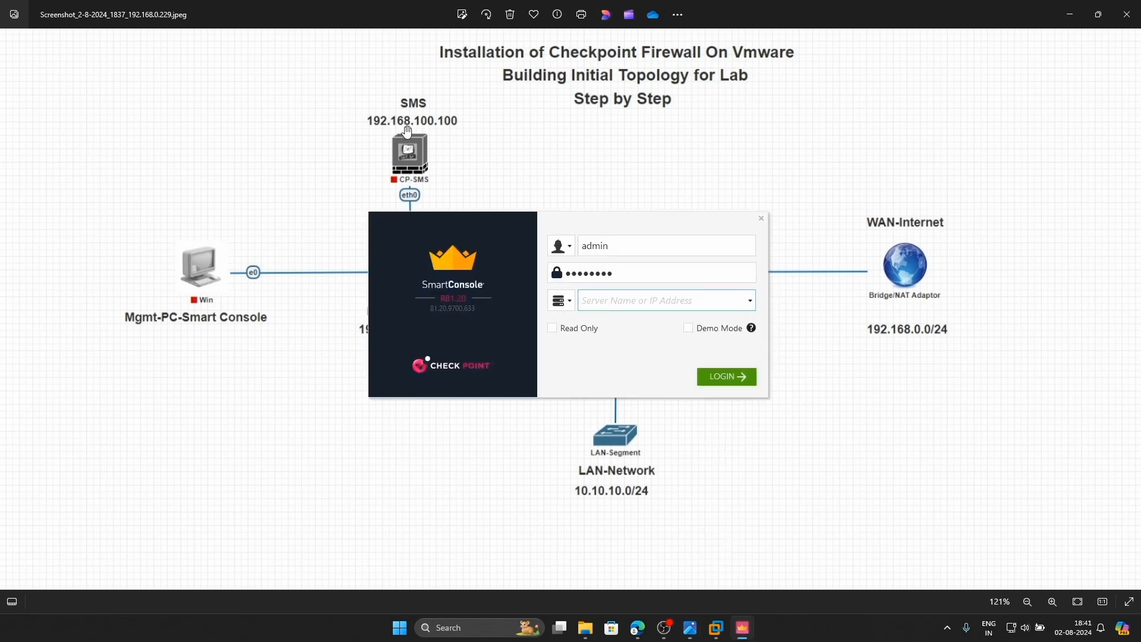
text(192.168.100.100)
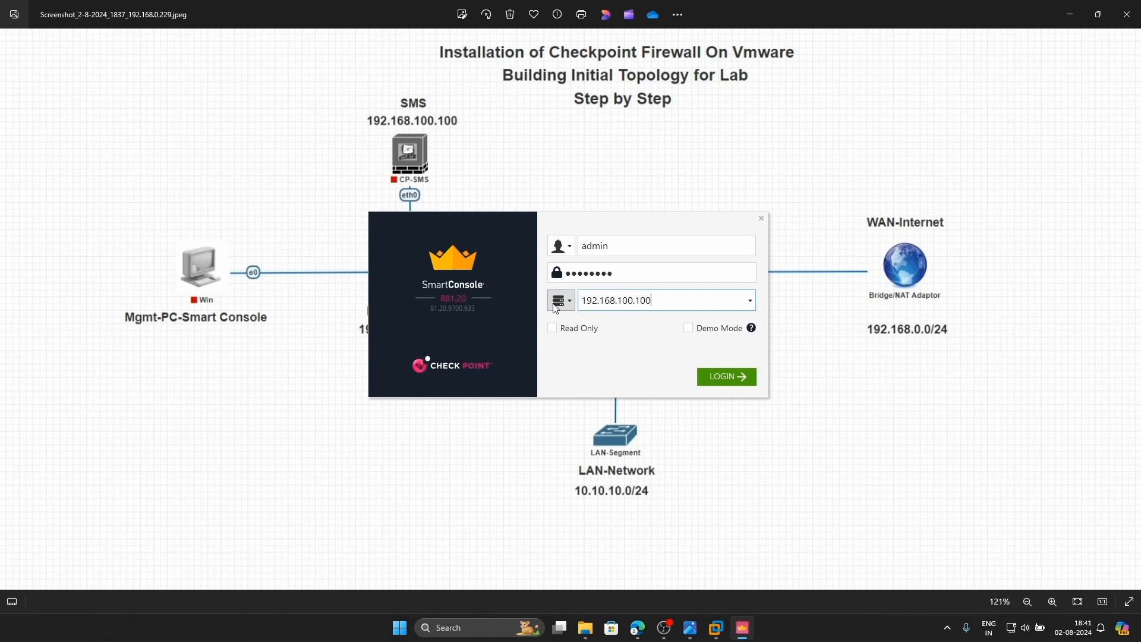
key(Return)
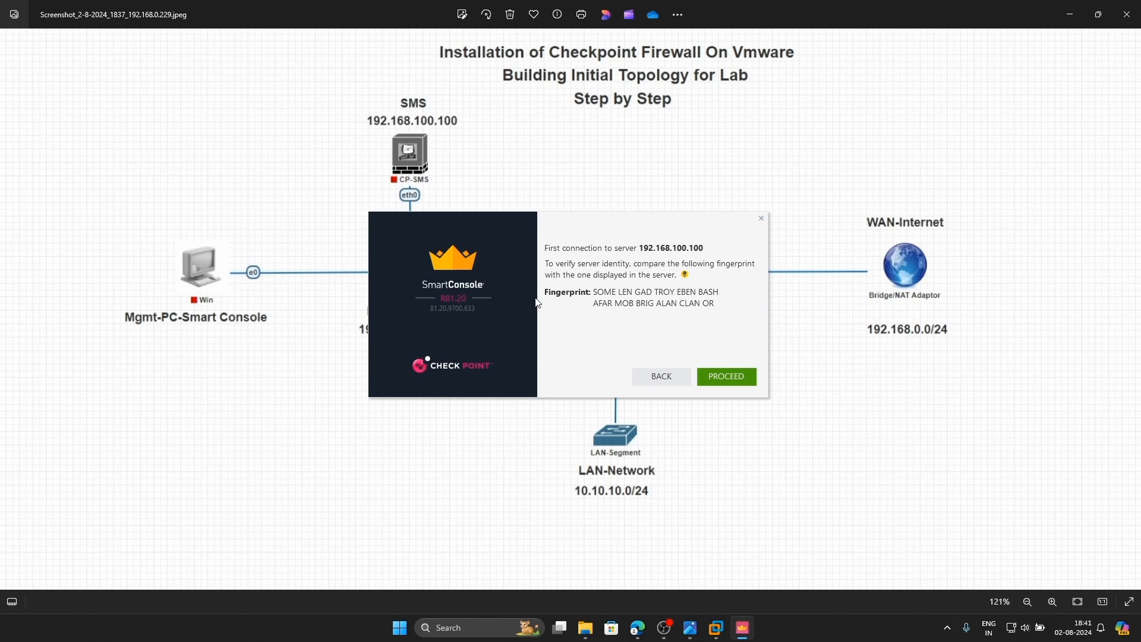
Accept the server fingerprint, dismiss What's New, and move from Security Policies to Logs & Monitor
click(742, 379)
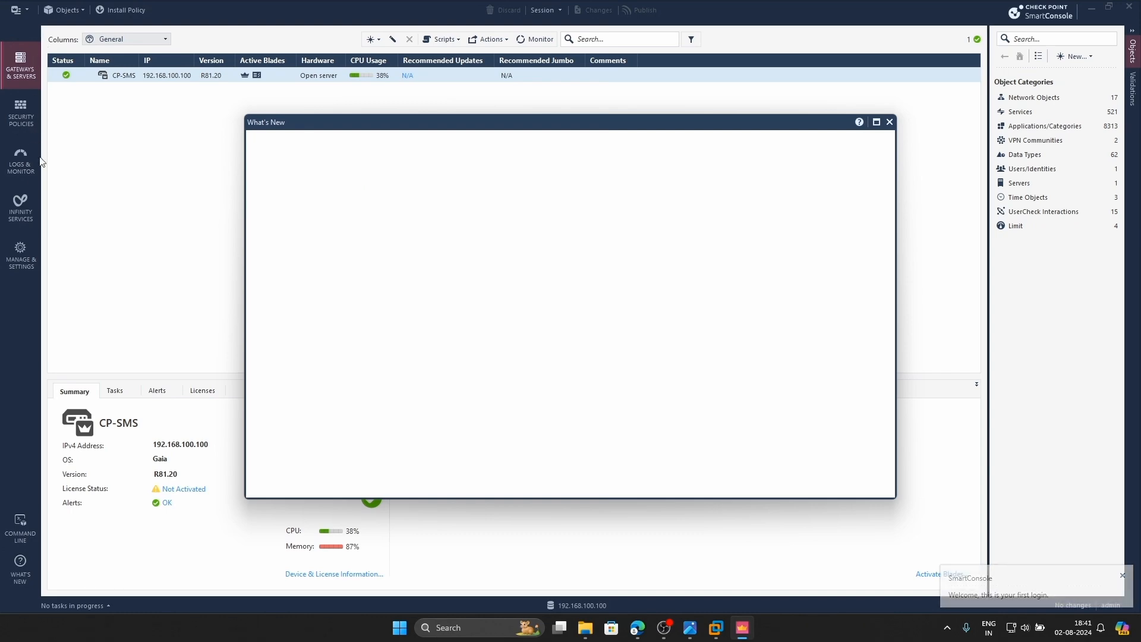
click(891, 122)
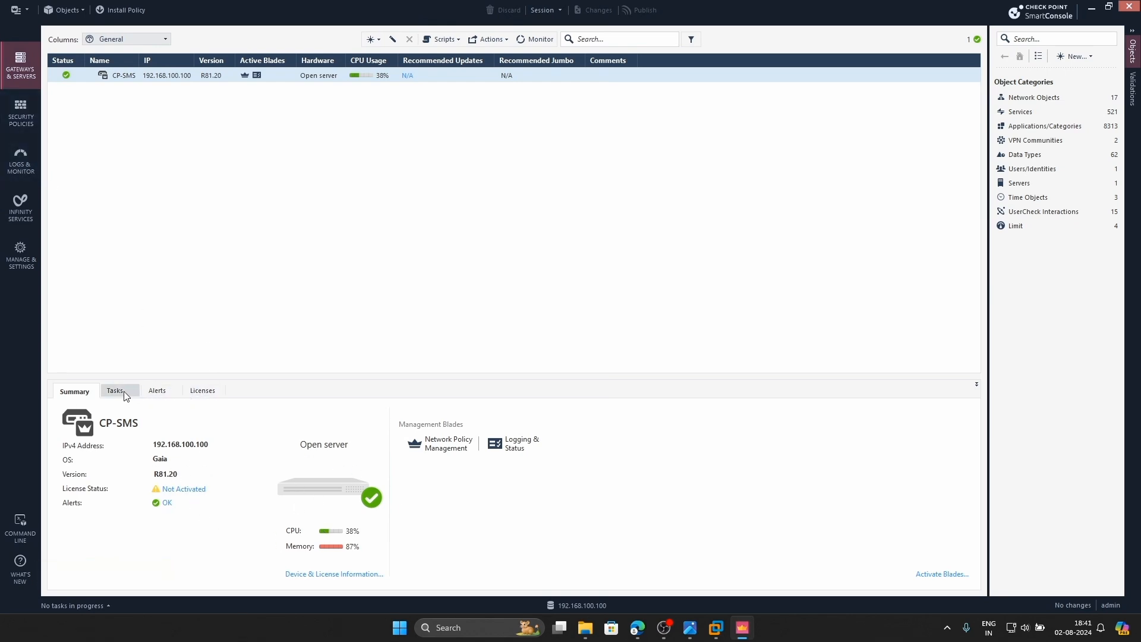
click(21, 111)
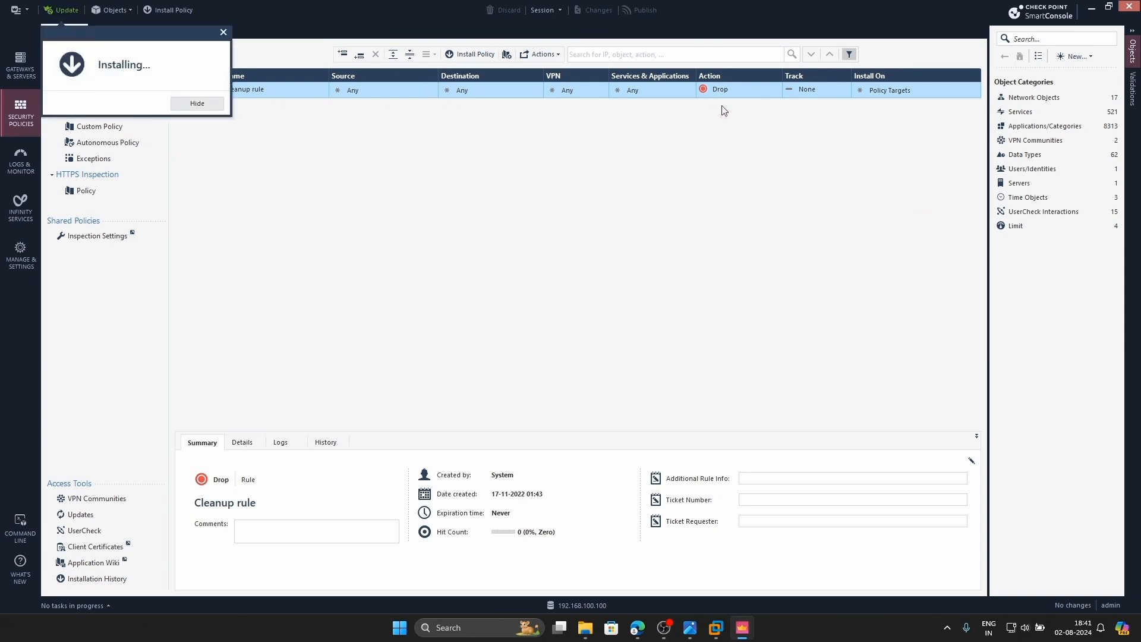
click(215, 104)
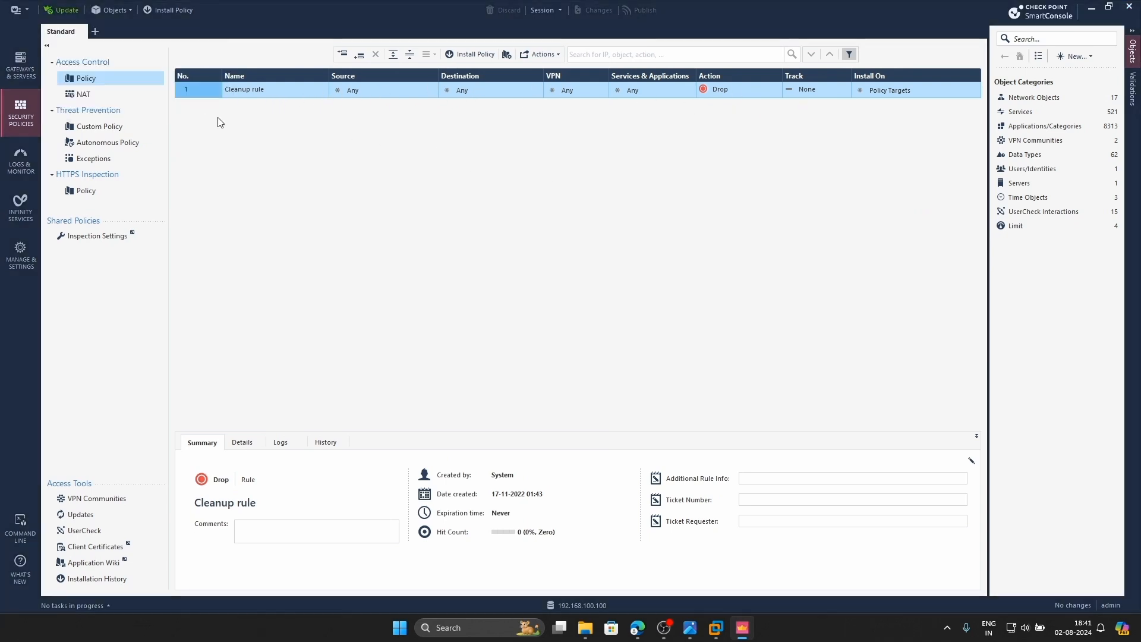
click(13, 161)
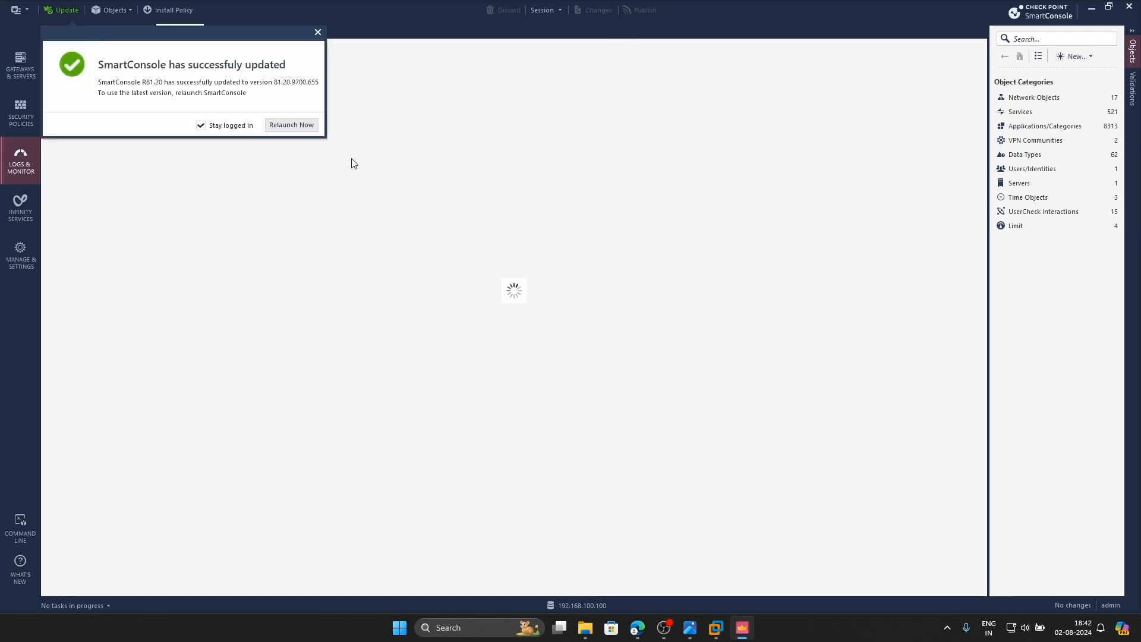
Dismiss the update notice, open Audit Logs, then list Gateways & Servers showing CP-SMS at 192.168.100.100
click(318, 32)
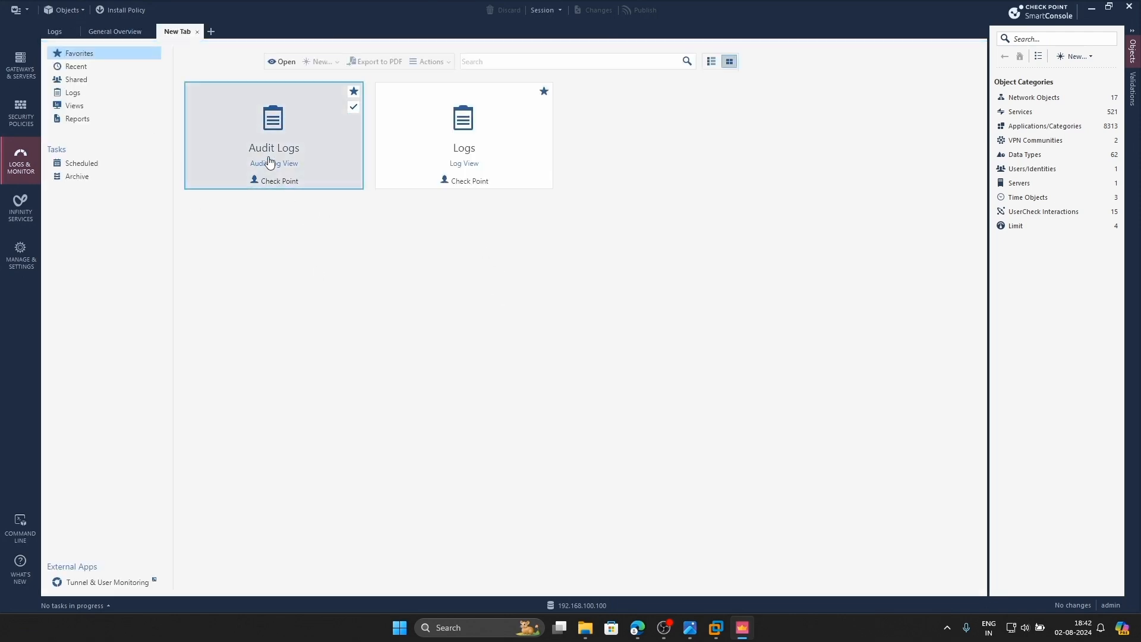
double_click(269, 160)
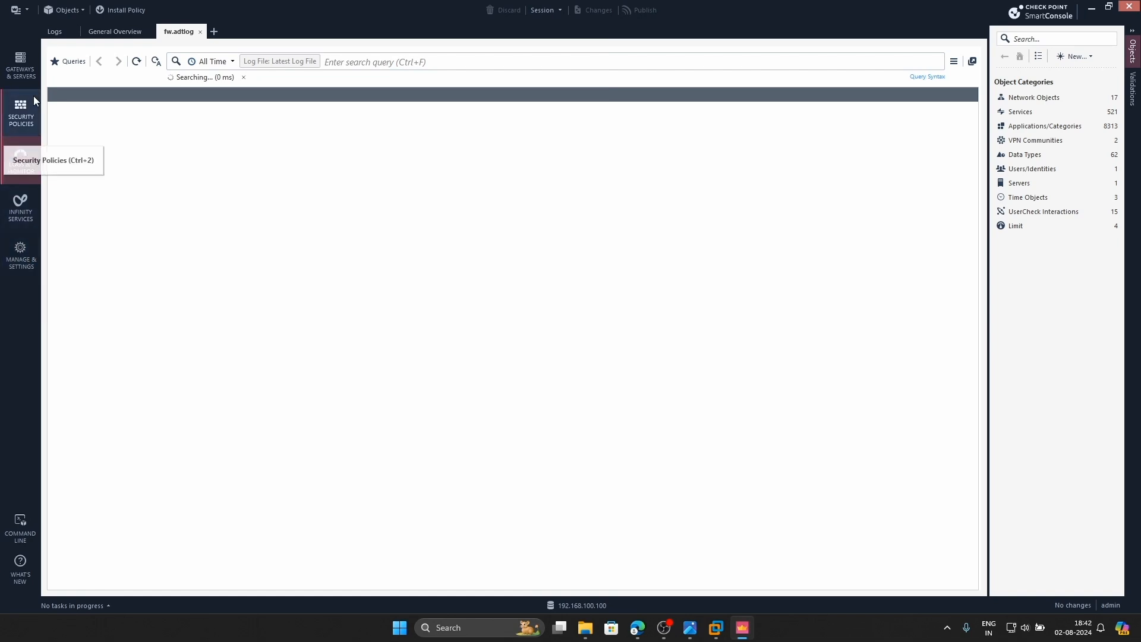
click(26, 67)
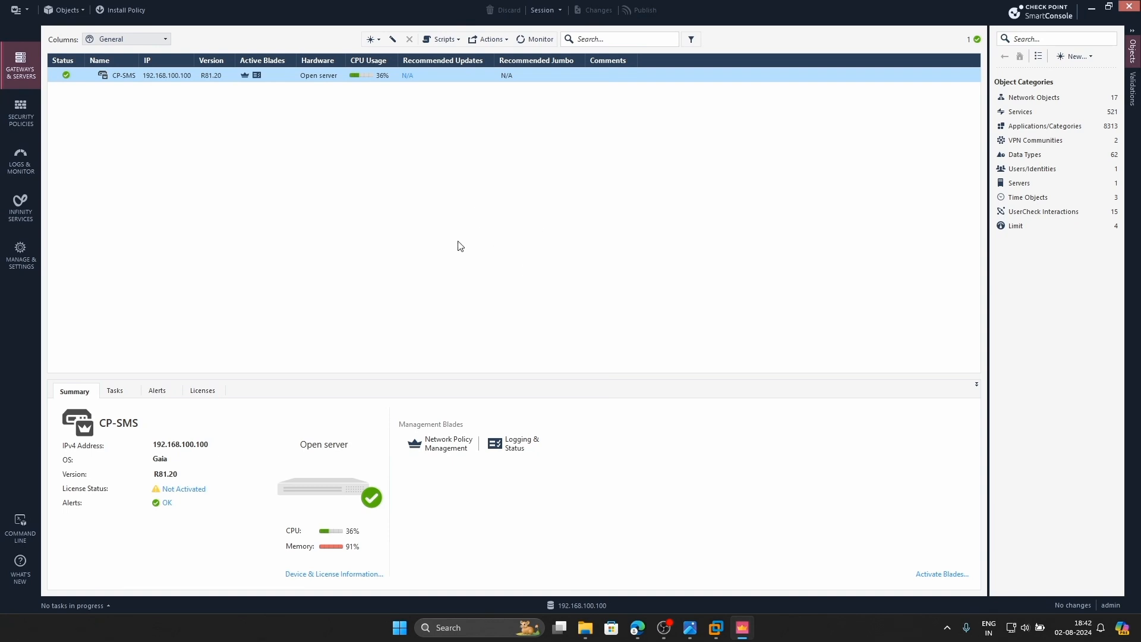
Start a wizard-mode gateway CP-GW at 192.168.100.200 with the Open server platform
click(372, 40)
click(392, 54)
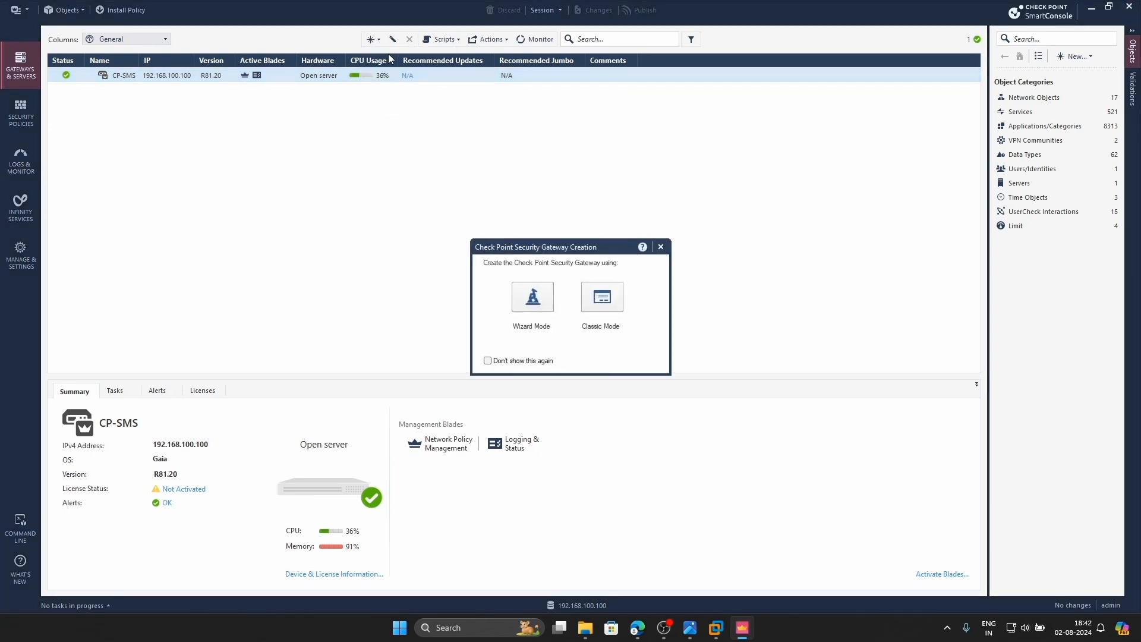
click(537, 302)
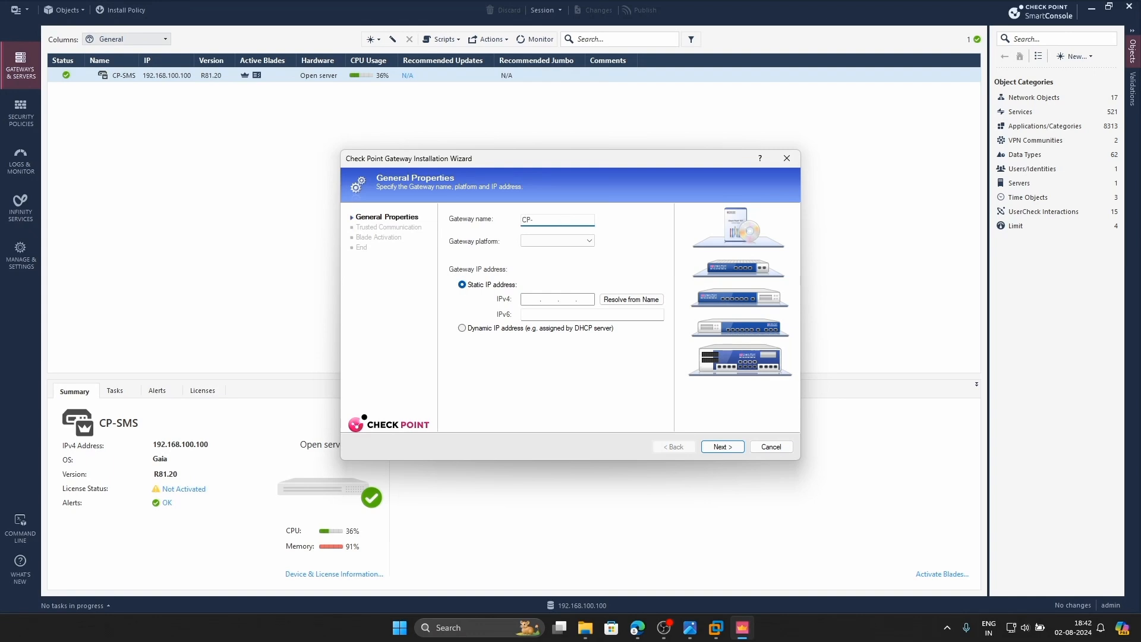
click(540, 240)
scroll(550, 386, down, 5)
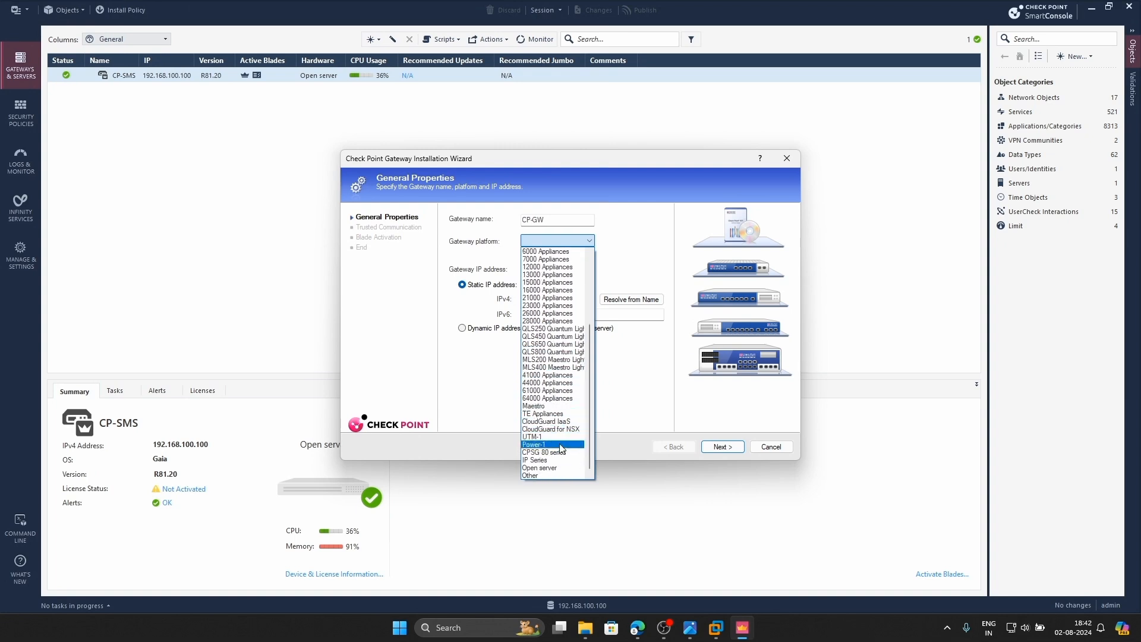
click(549, 470)
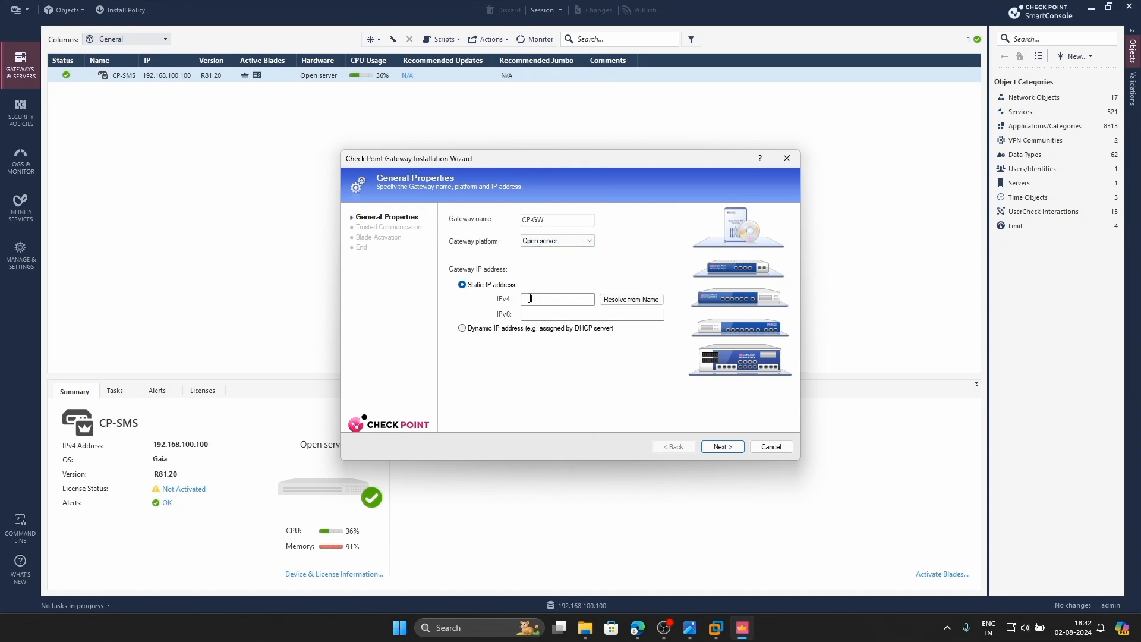
Check the lab topology diagram, then submit CP-GW's one-time password to establish trust
click(690, 628)
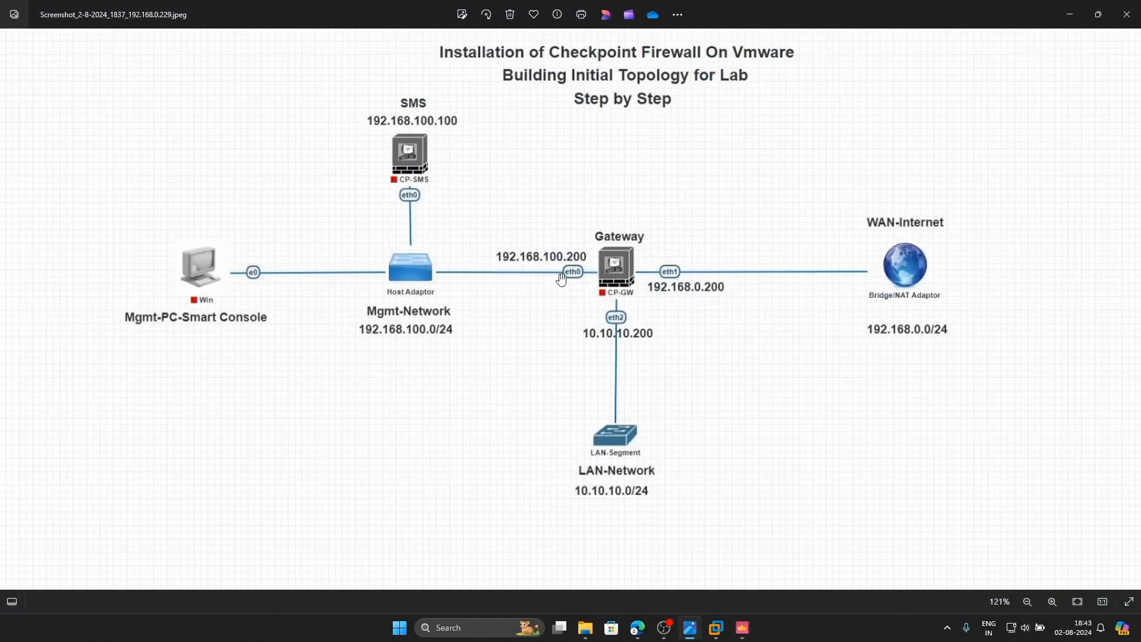
click(740, 625)
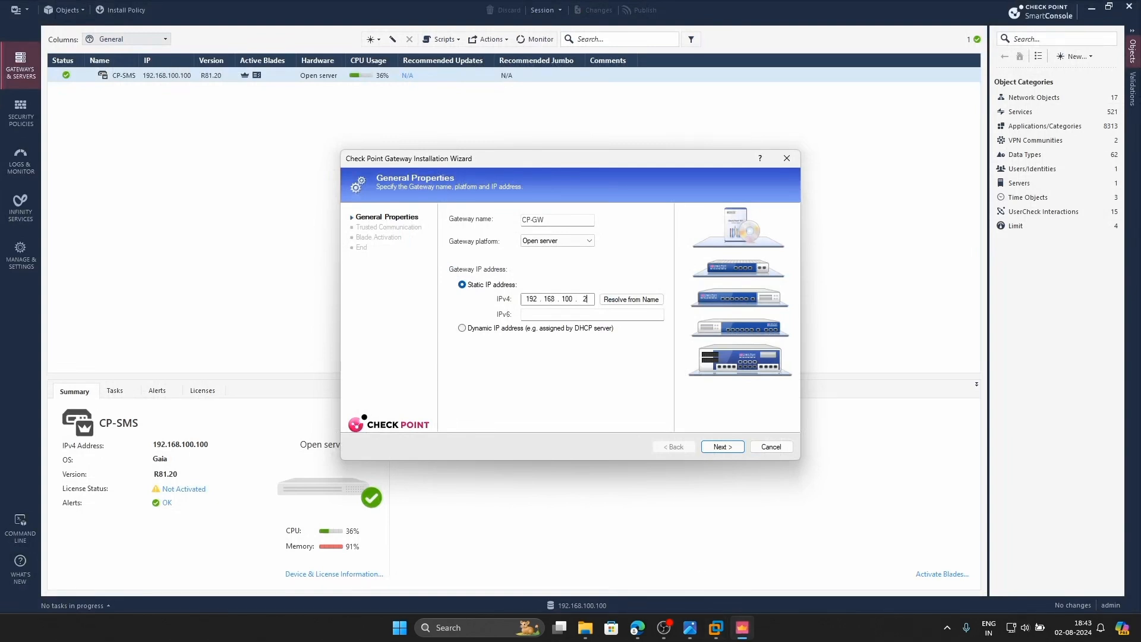
click(720, 447)
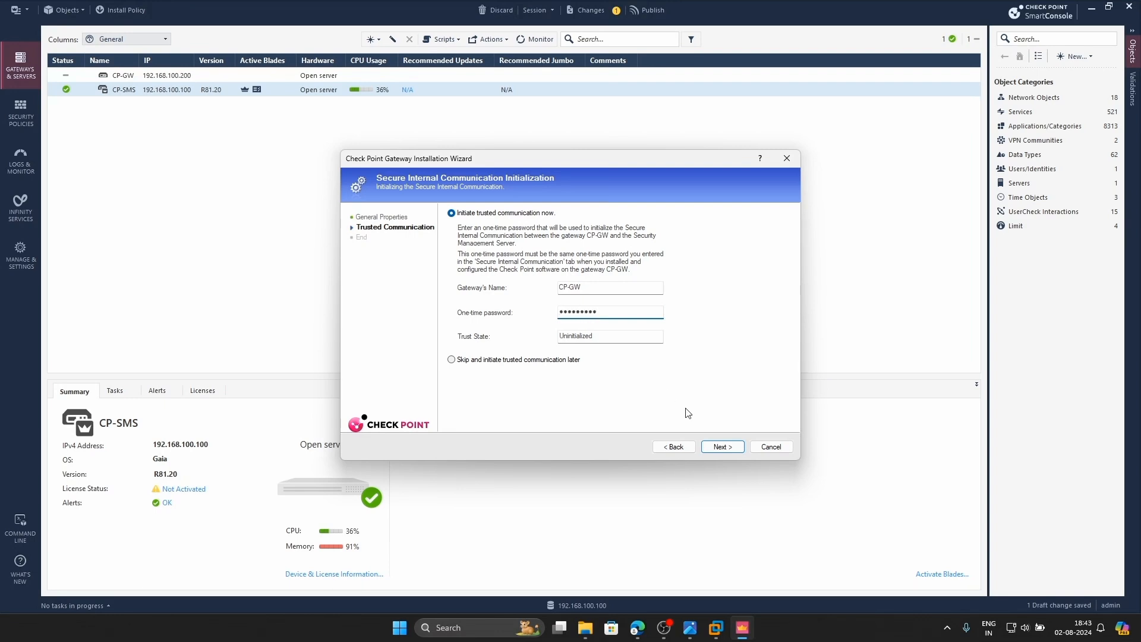
click(713, 444)
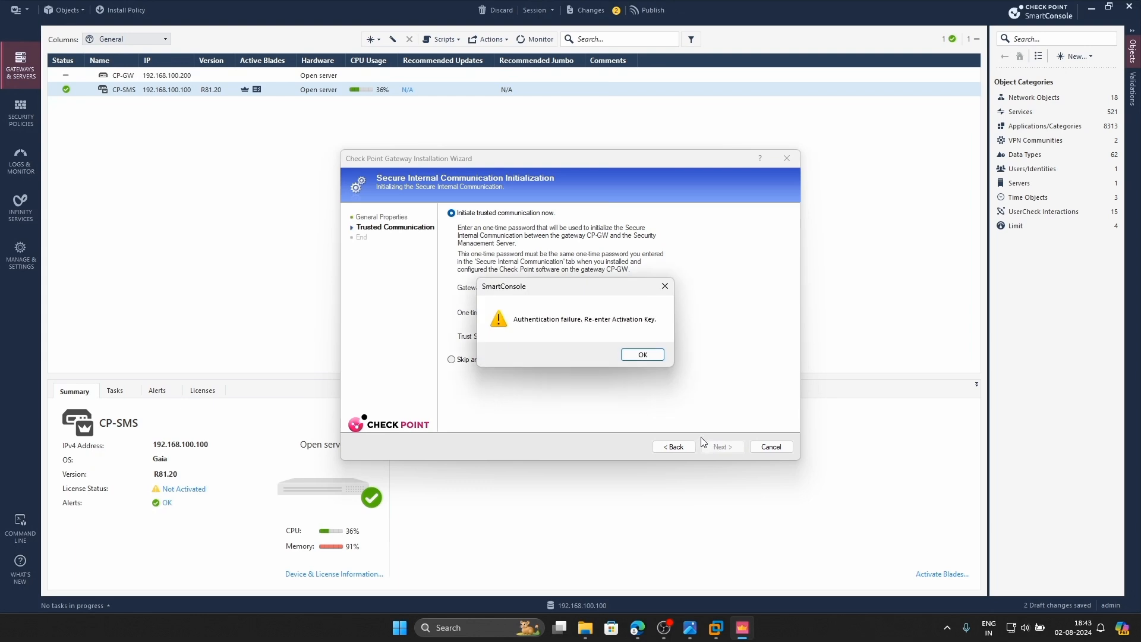
Dismiss the authentication failure and retry trust with the corrected one-time password
click(639, 356)
click(616, 307)
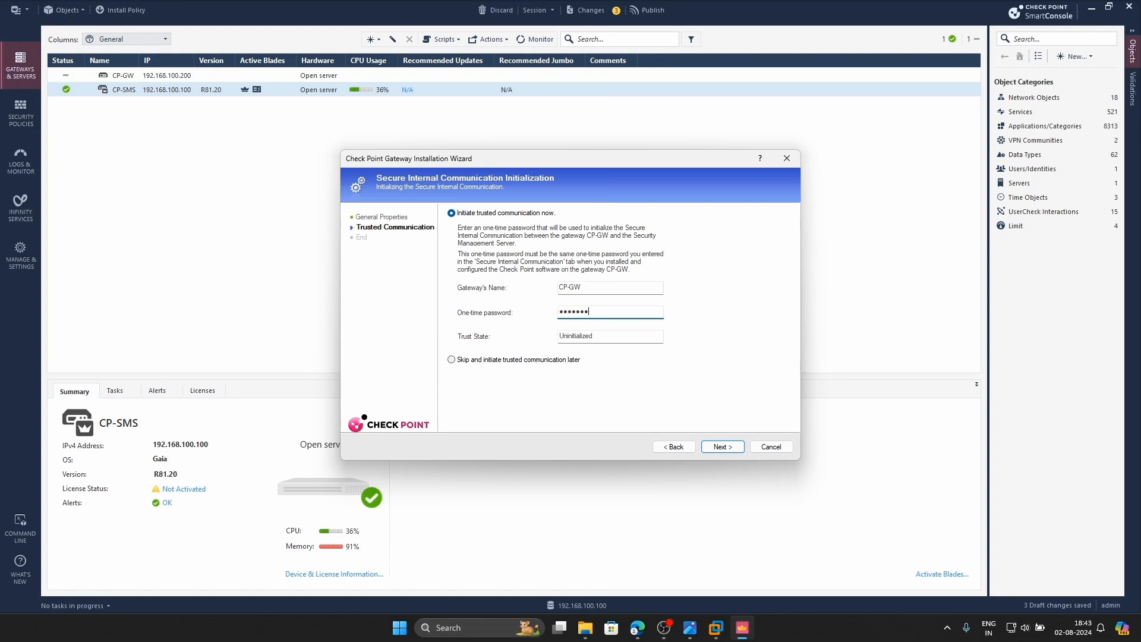
click(721, 446)
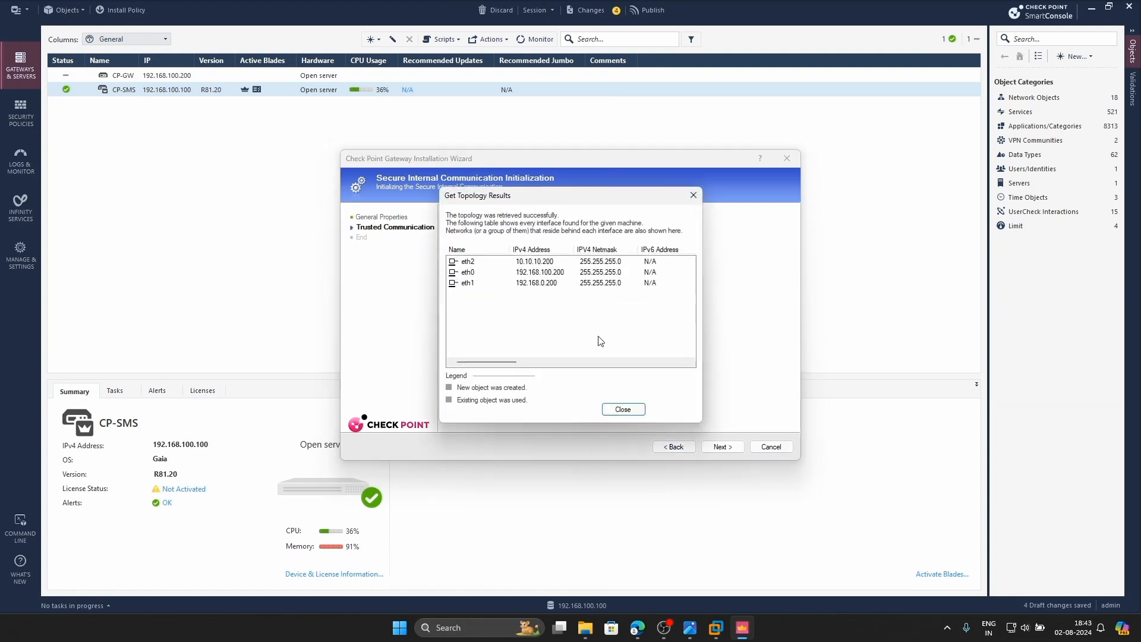
Review the retrieved eth0 and eth1 interfaces, then close the topology results
click(476, 275)
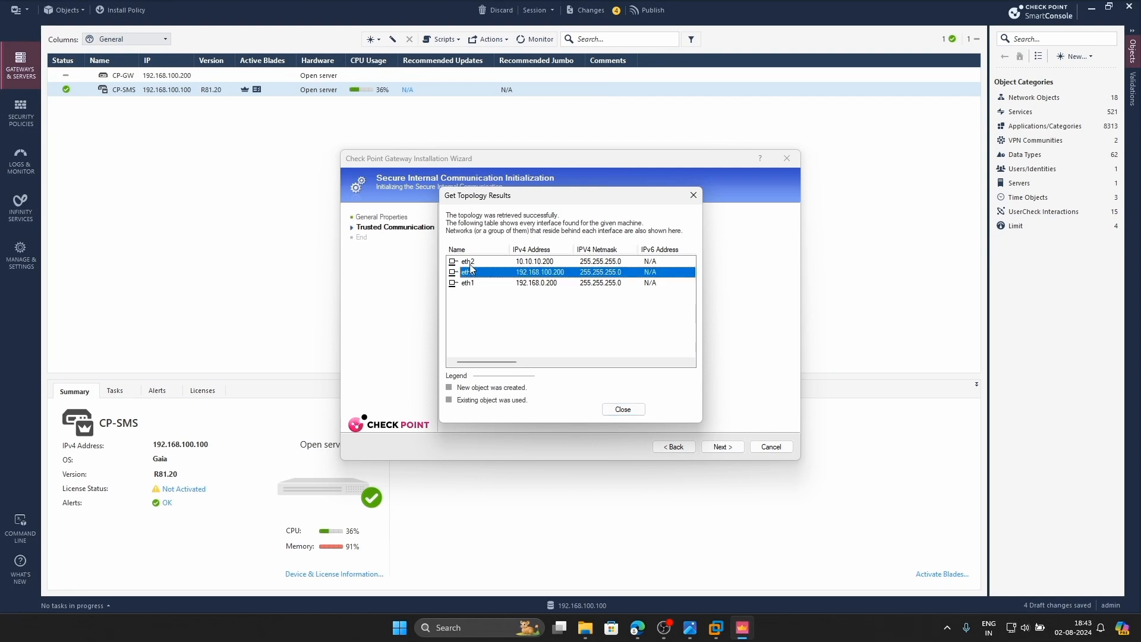
click(472, 284)
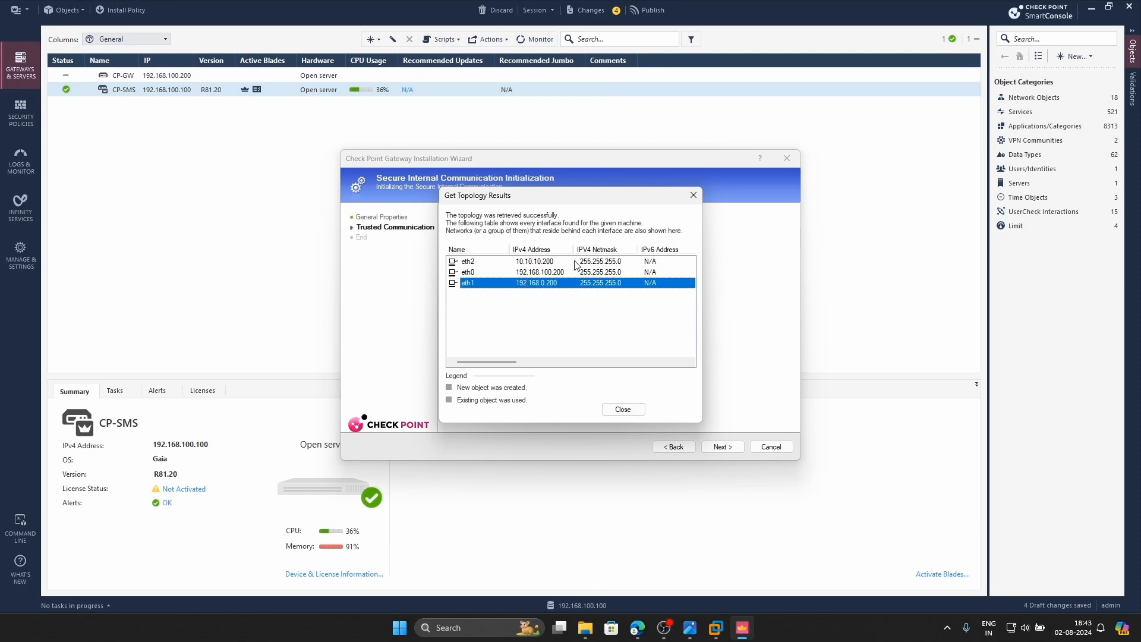
click(627, 407)
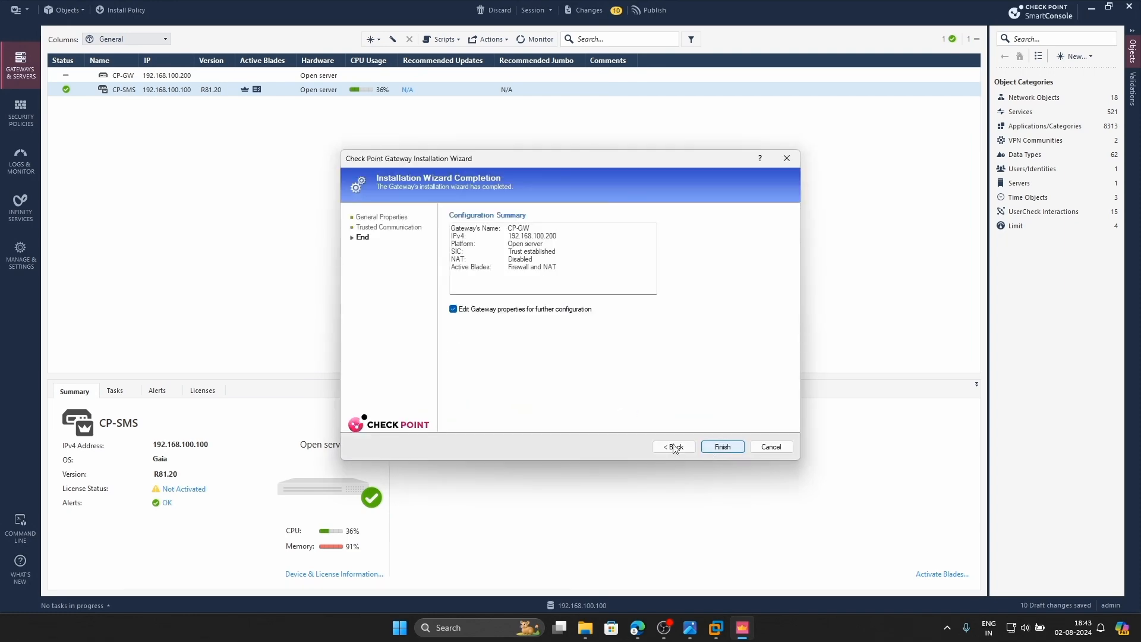
Finish the wizard, glance at CP-GW's properties, and select the R81.20 CP-GW row
click(720, 447)
click(713, 451)
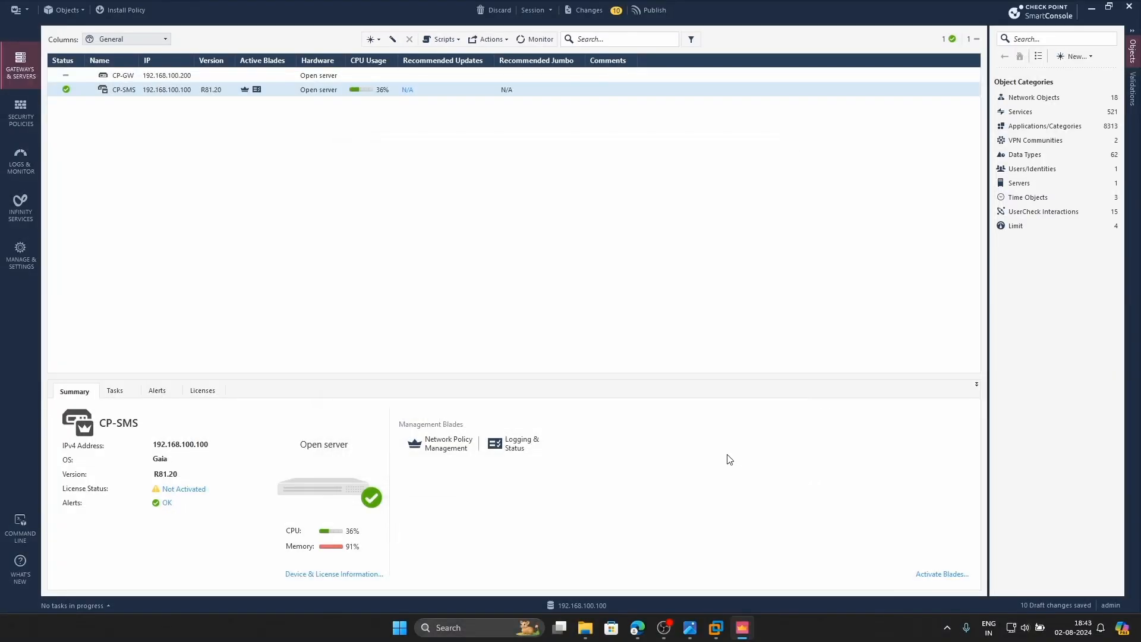
double_click(156, 76)
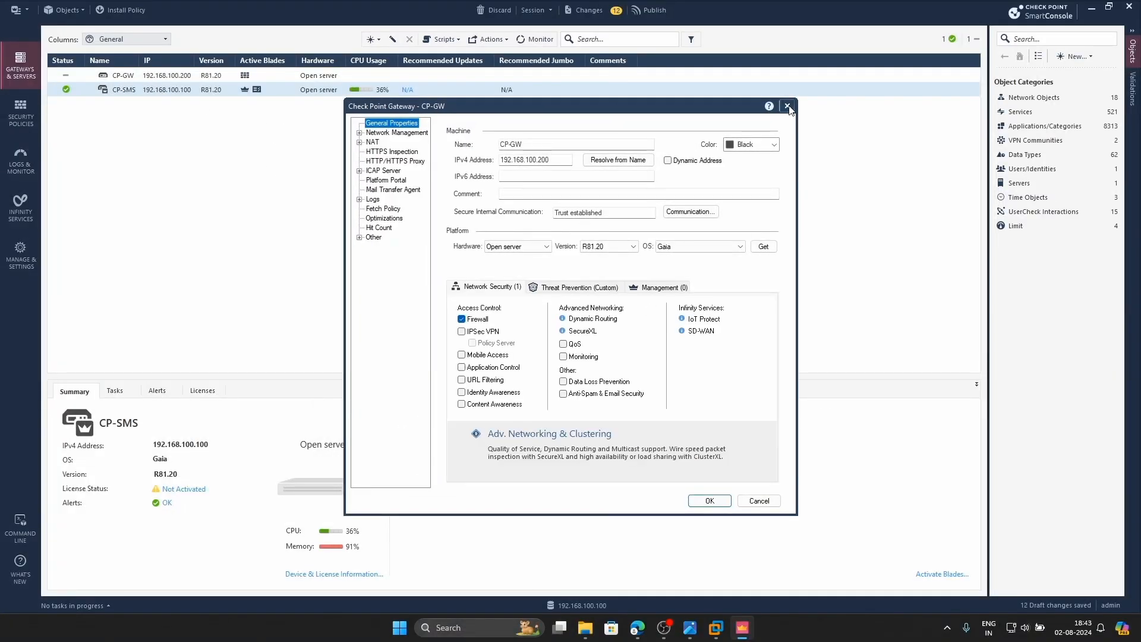
click(787, 107)
click(106, 73)
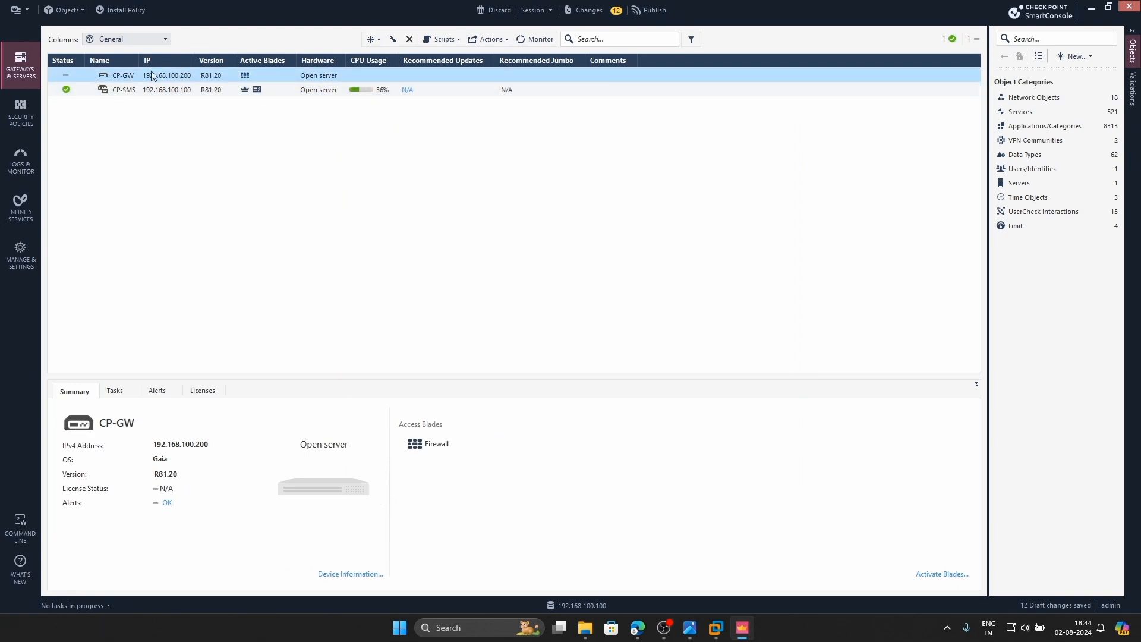
Launch SmartUpdate from the main menu, dismissing the licensing tip and trial notice
click(30, 9)
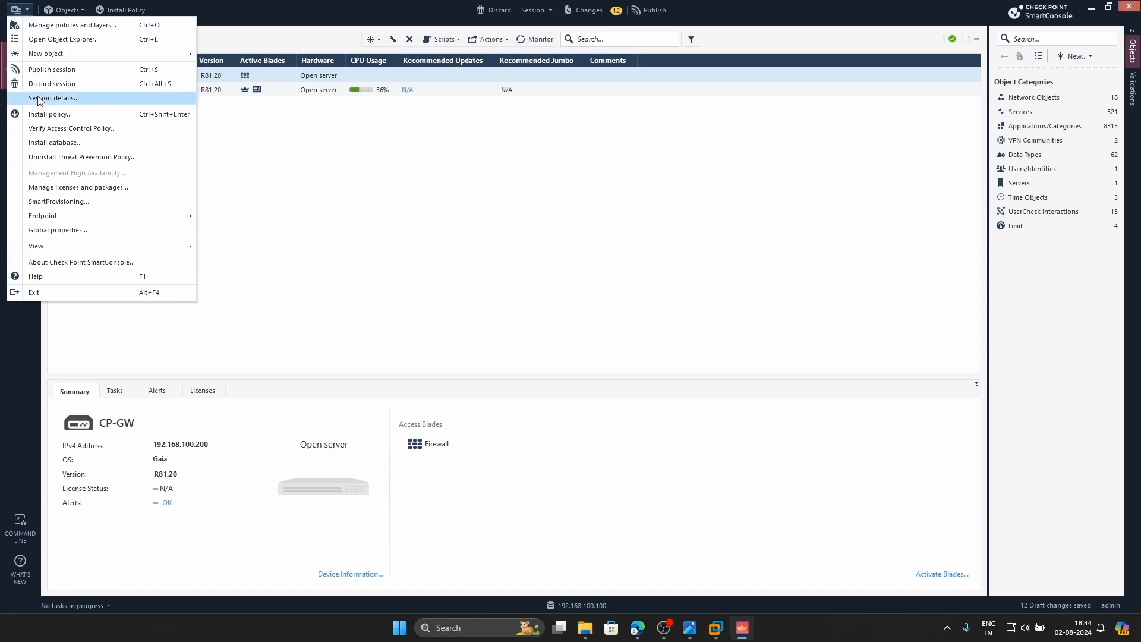
click(147, 188)
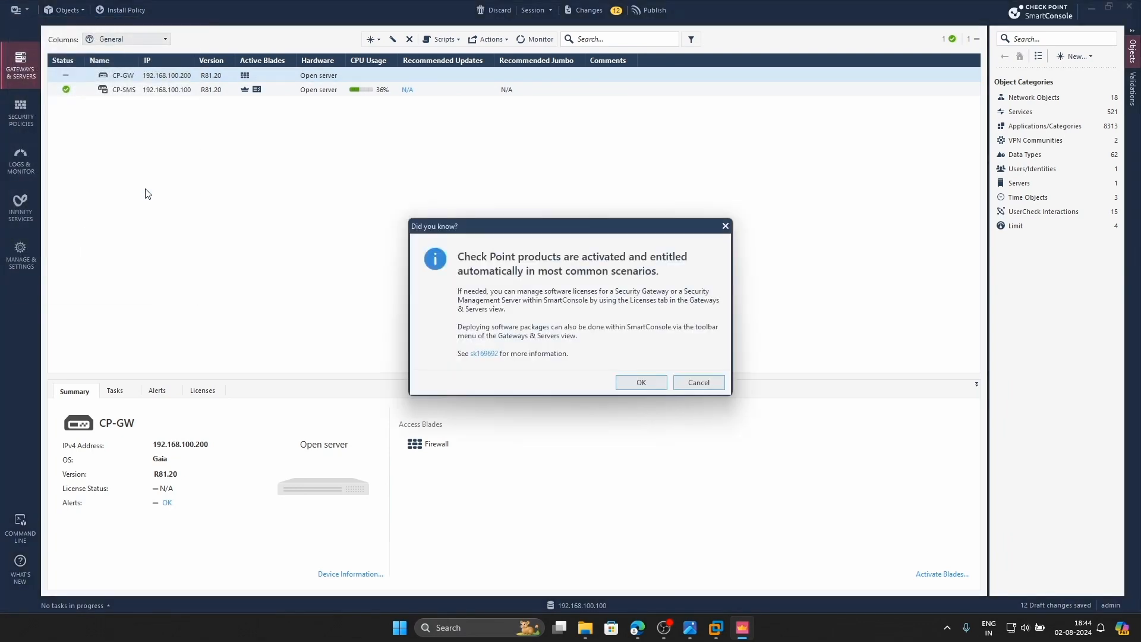
click(627, 382)
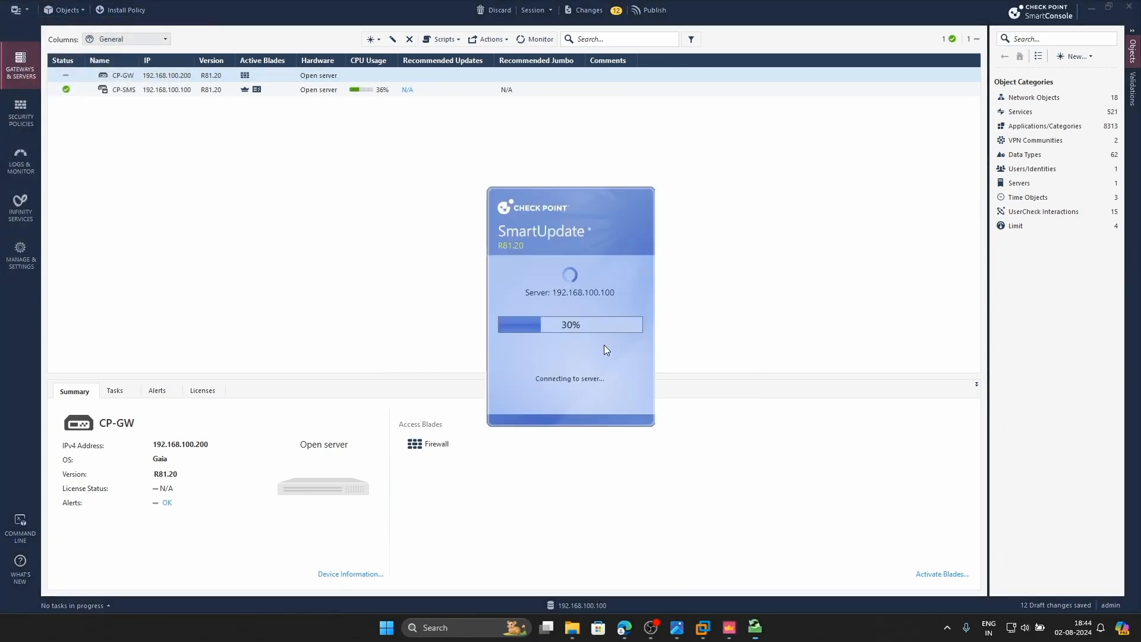
click(676, 345)
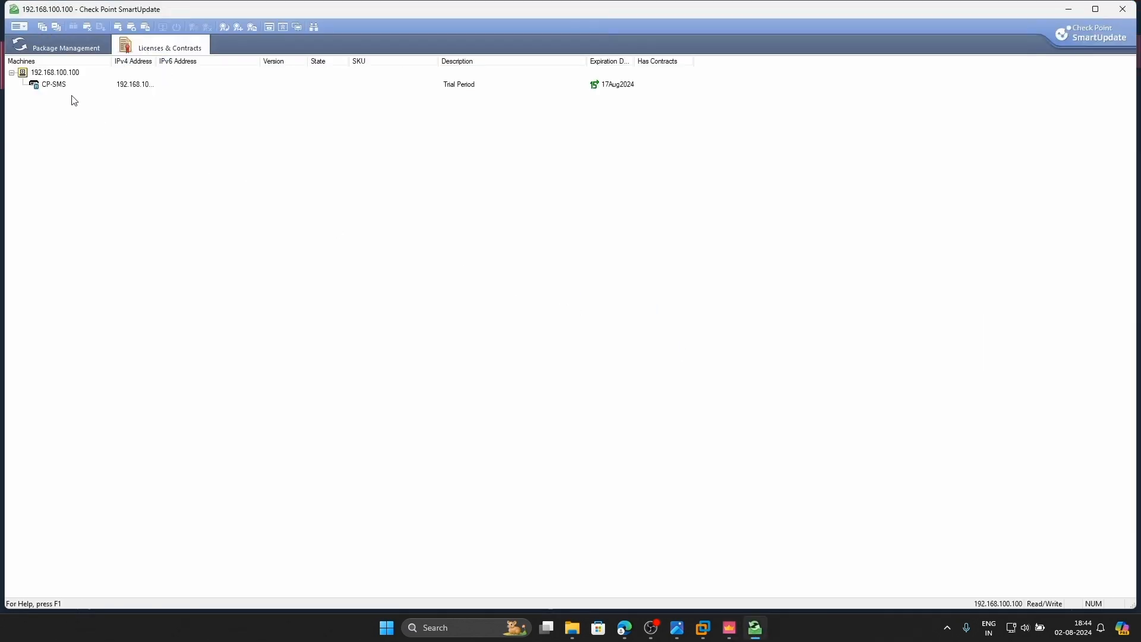
Review the CP-SMS trial licence under 192.168.100.100, then close SmartUpdate and reopen CP-GW's properties
click(110, 87)
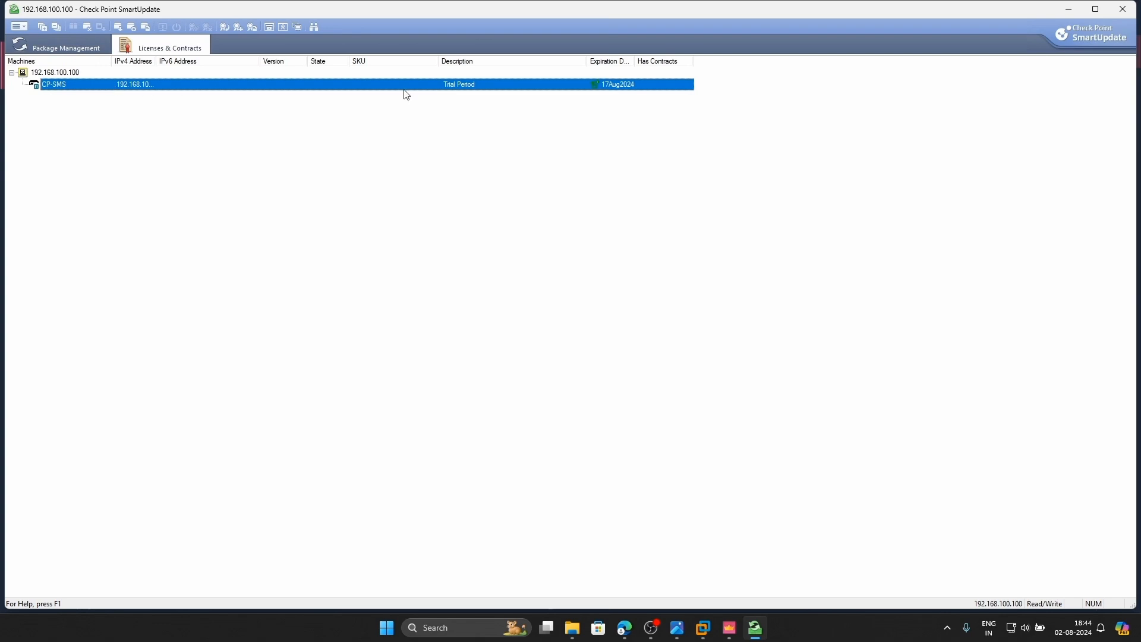
click(421, 94)
click(59, 47)
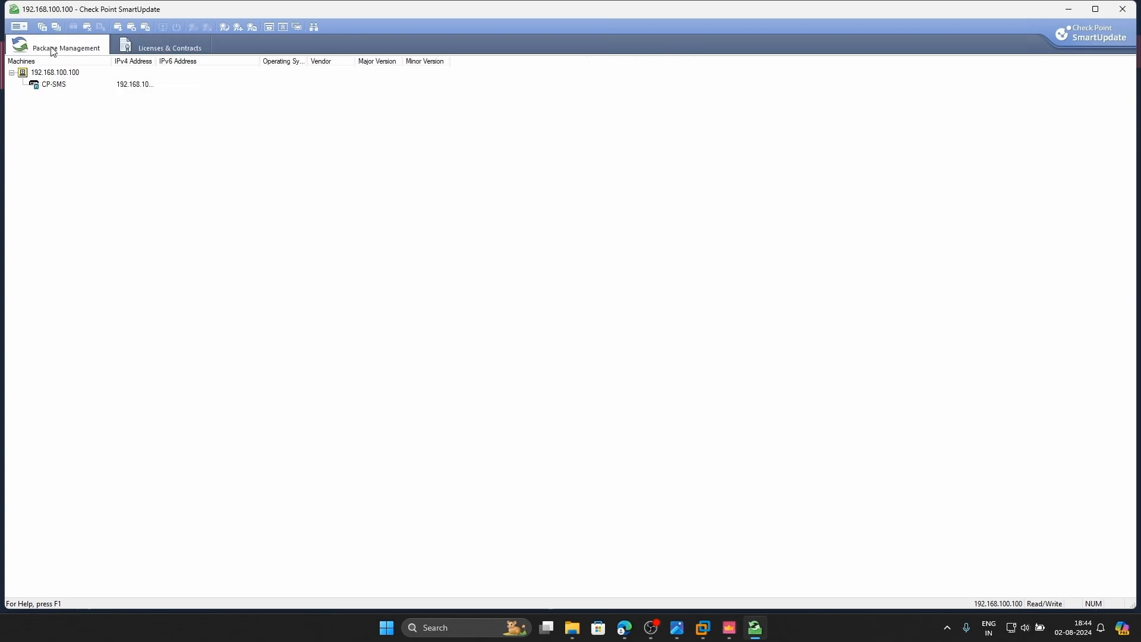
click(153, 50)
click(27, 85)
double_click(23, 74)
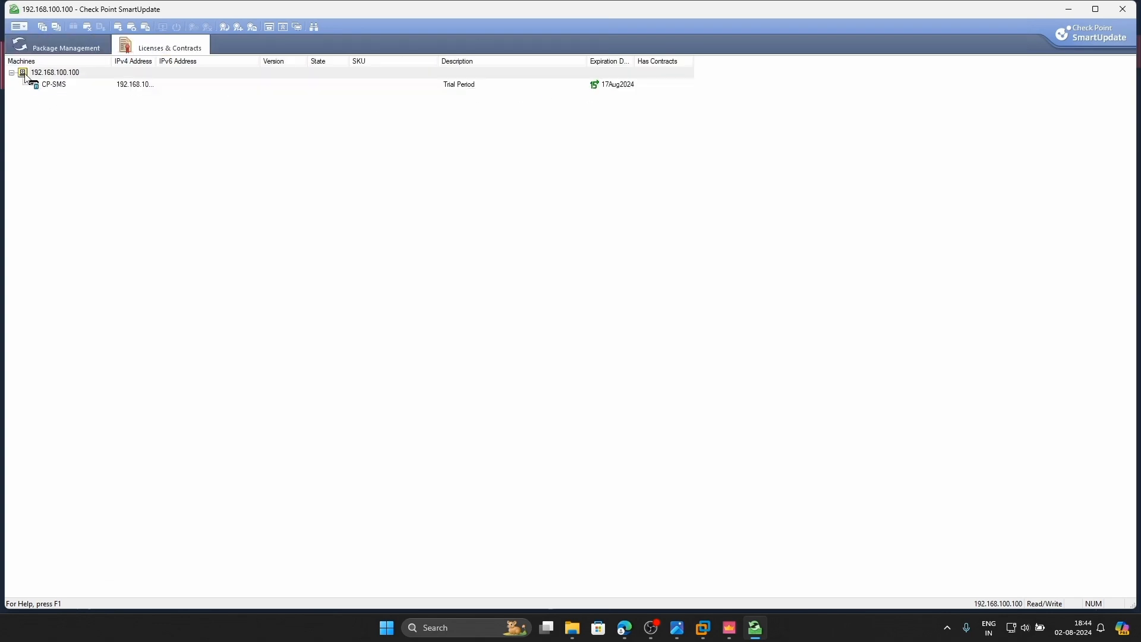
double_click(54, 73)
click(33, 88)
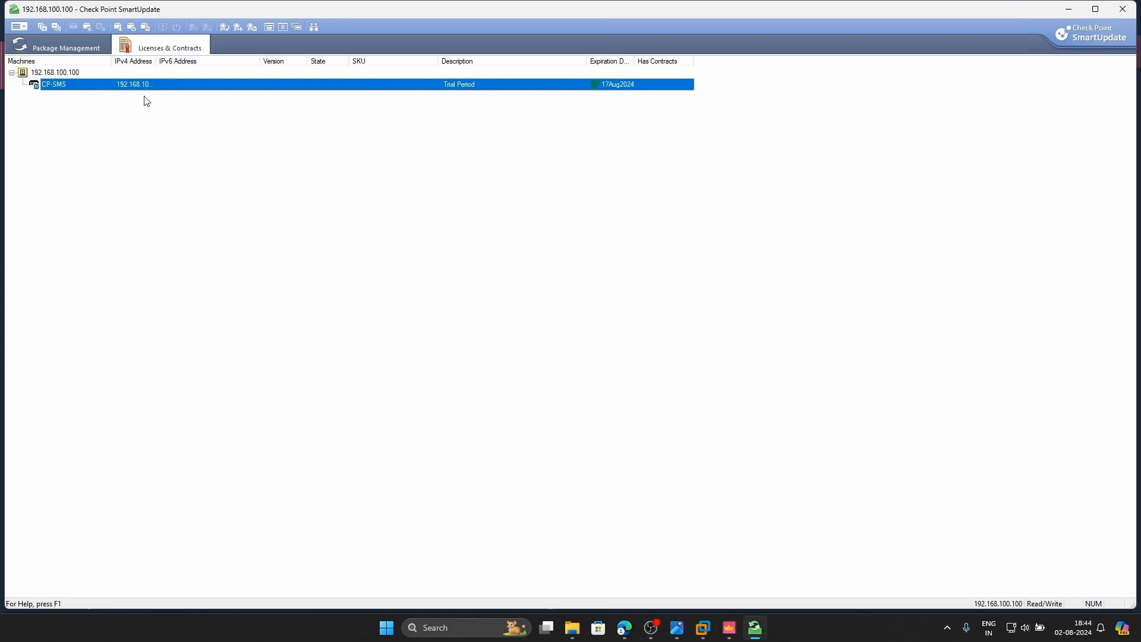
click(1122, 9)
double_click(189, 77)
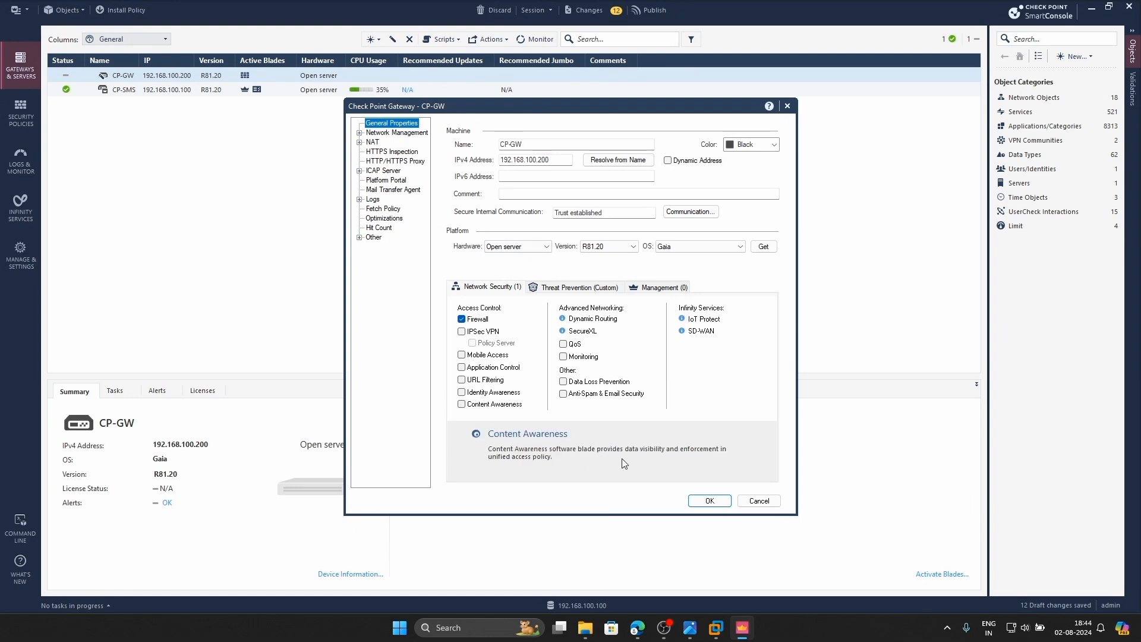
Save CP-GW's properties and relaunch SmartUpdate, dismissing the tip, trial and contract notices
click(703, 503)
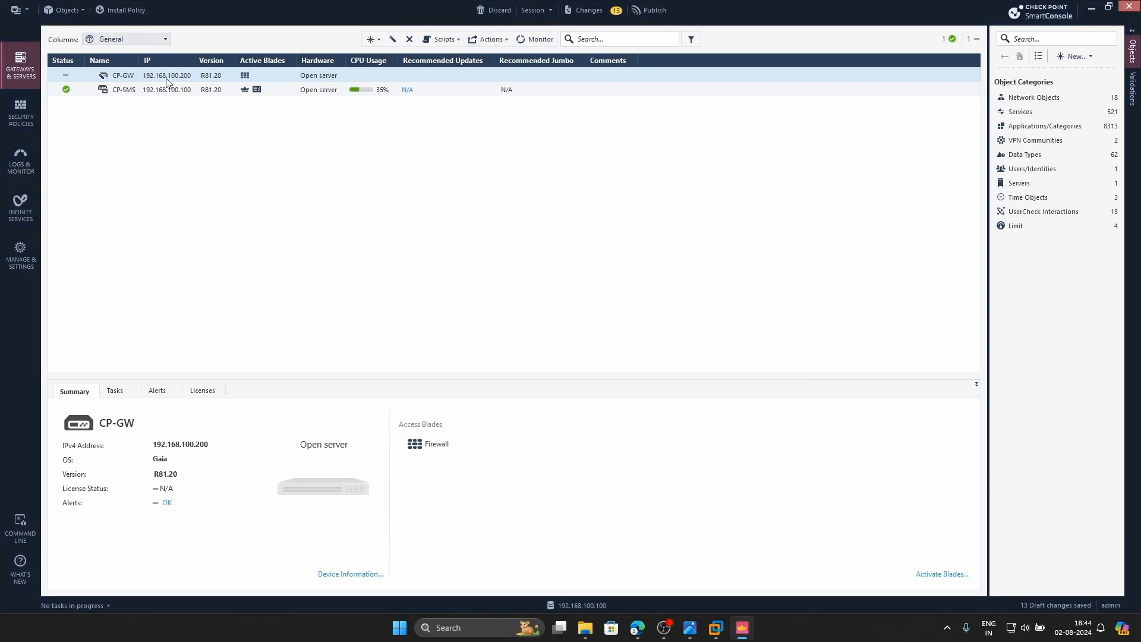
click(17, 9)
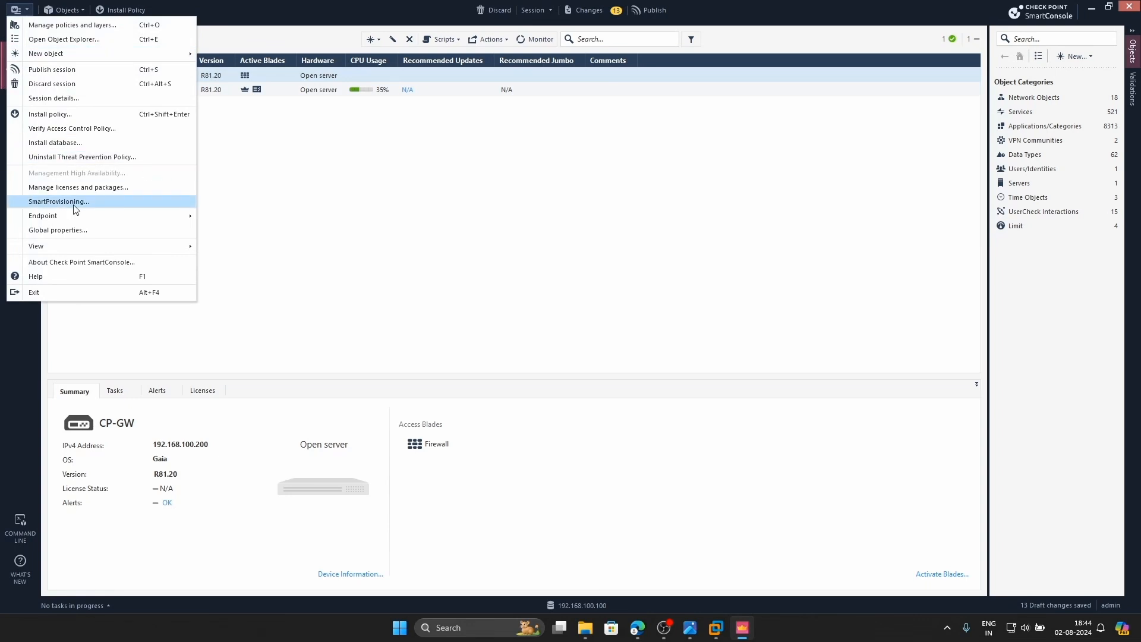
click(90, 189)
click(641, 381)
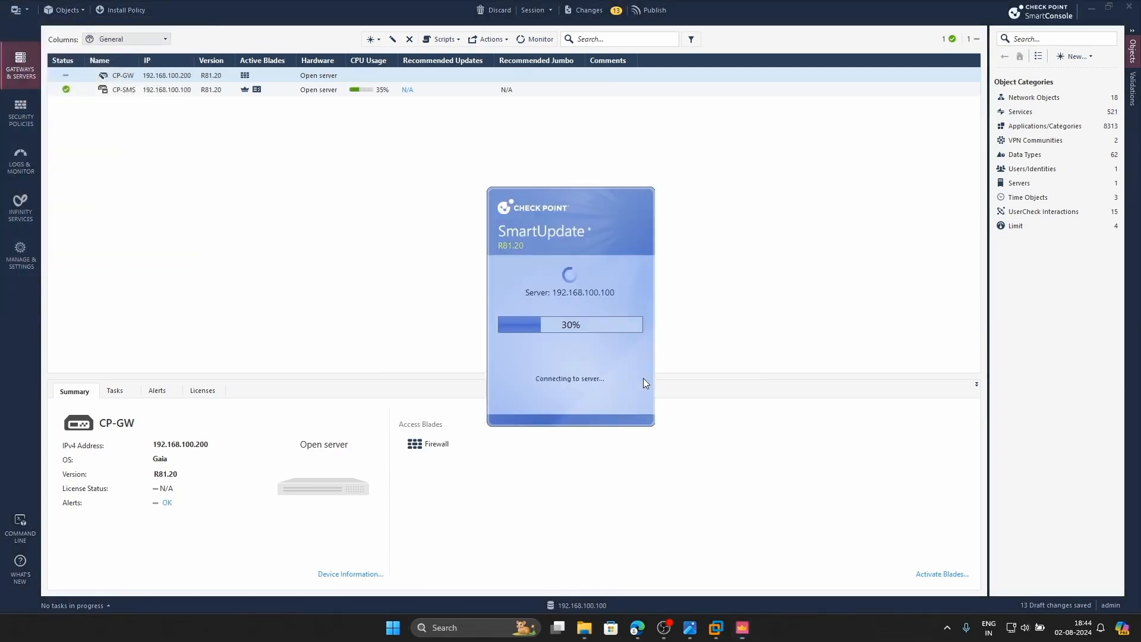
click(676, 344)
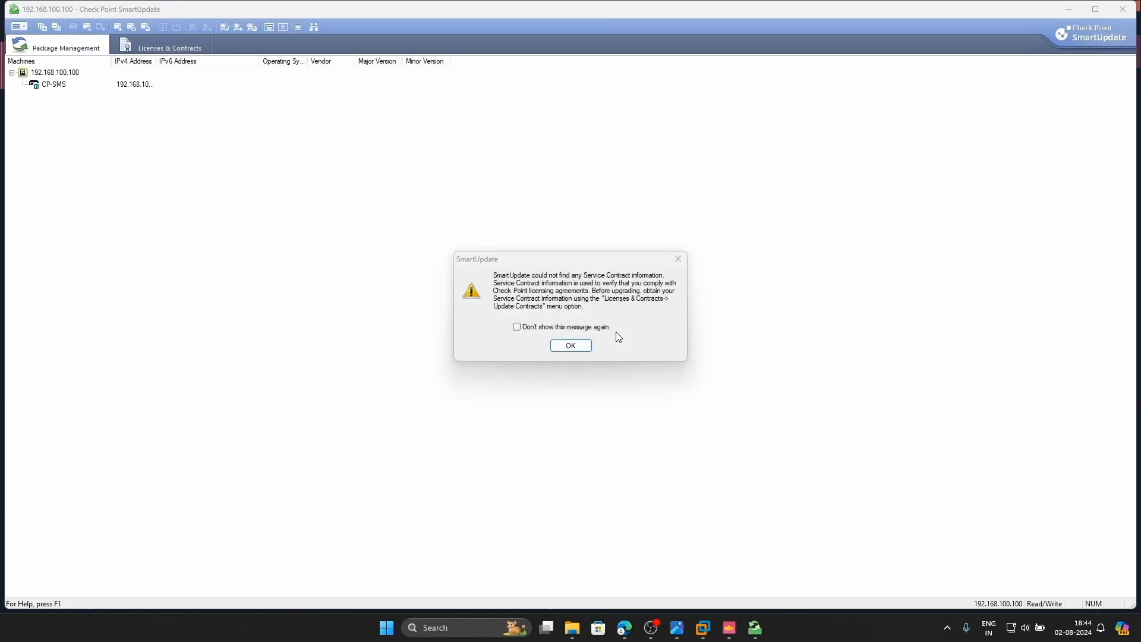
click(581, 348)
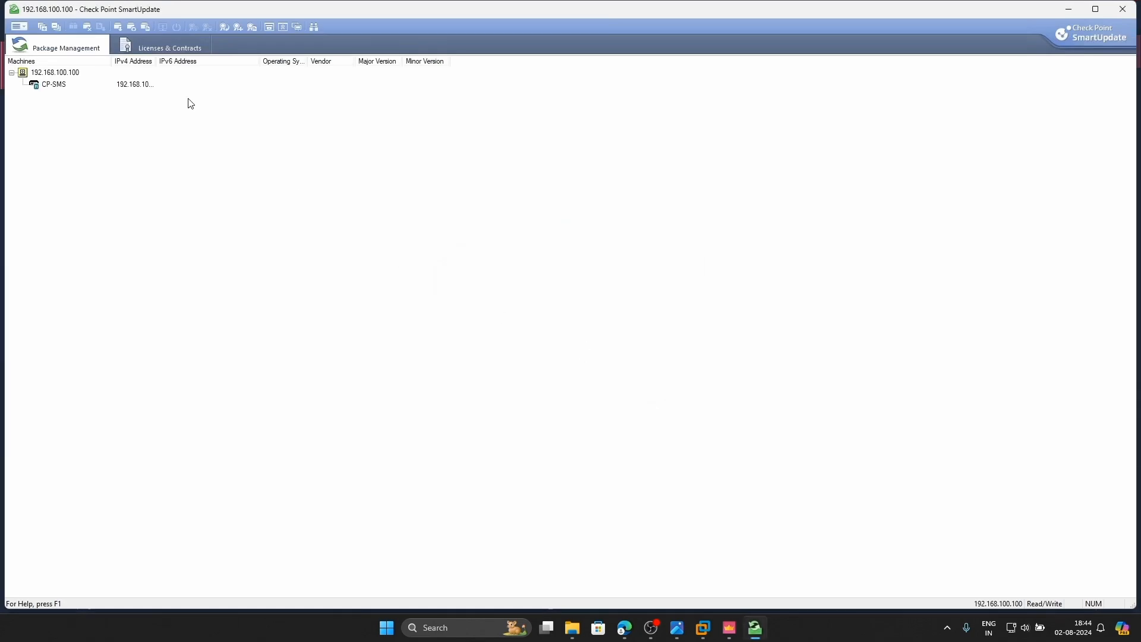
Check the Licenses & Contracts list, still showing only CP-SMS, then close SmartUpdate
click(165, 45)
click(137, 85)
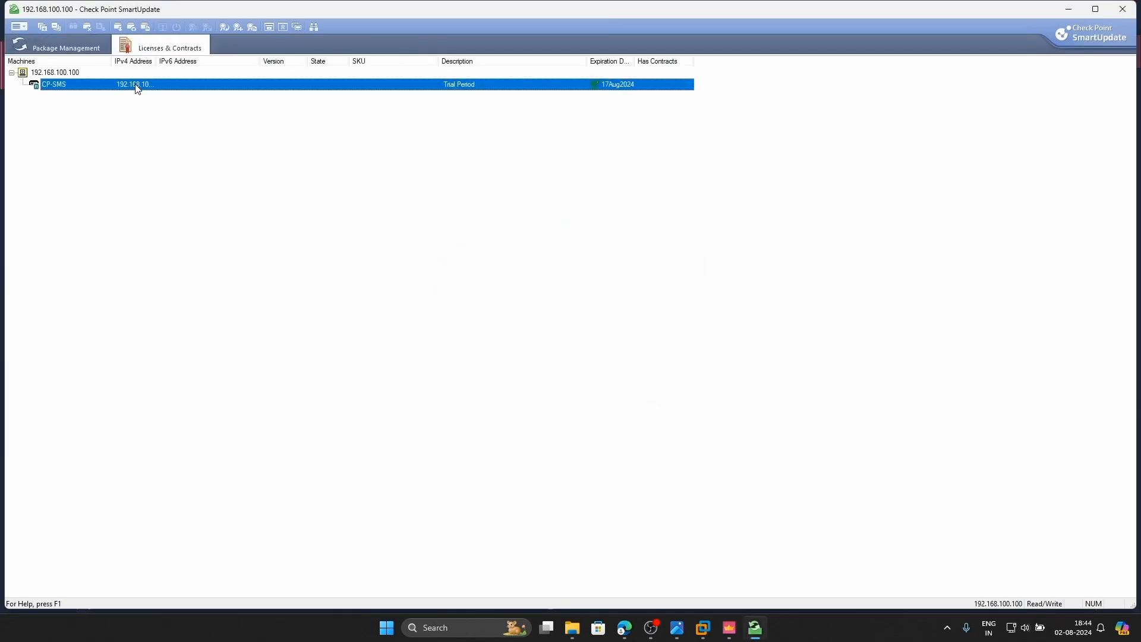
click(11, 73)
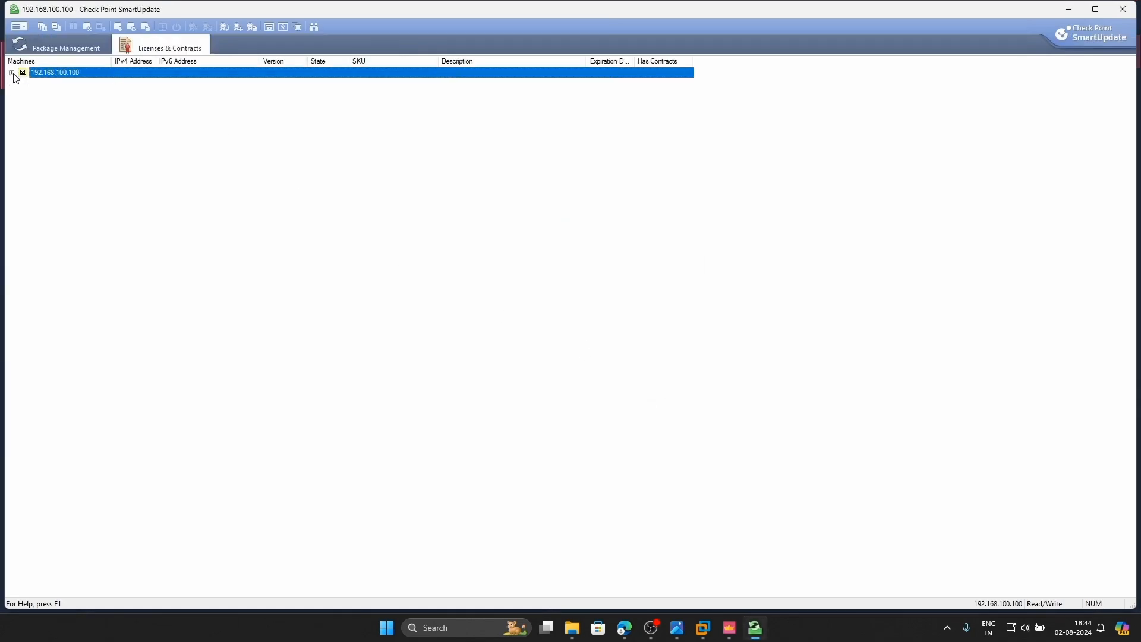
click(1122, 9)
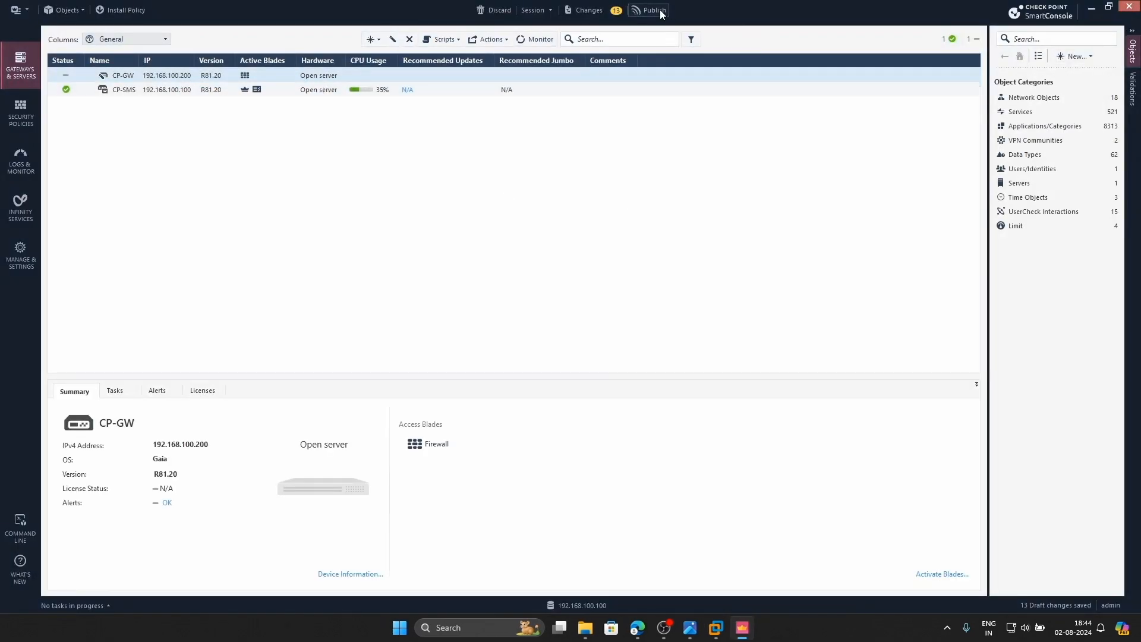
Publish the 13 draft changes and install the Standard policy on CP-GW
click(653, 10)
click(622, 385)
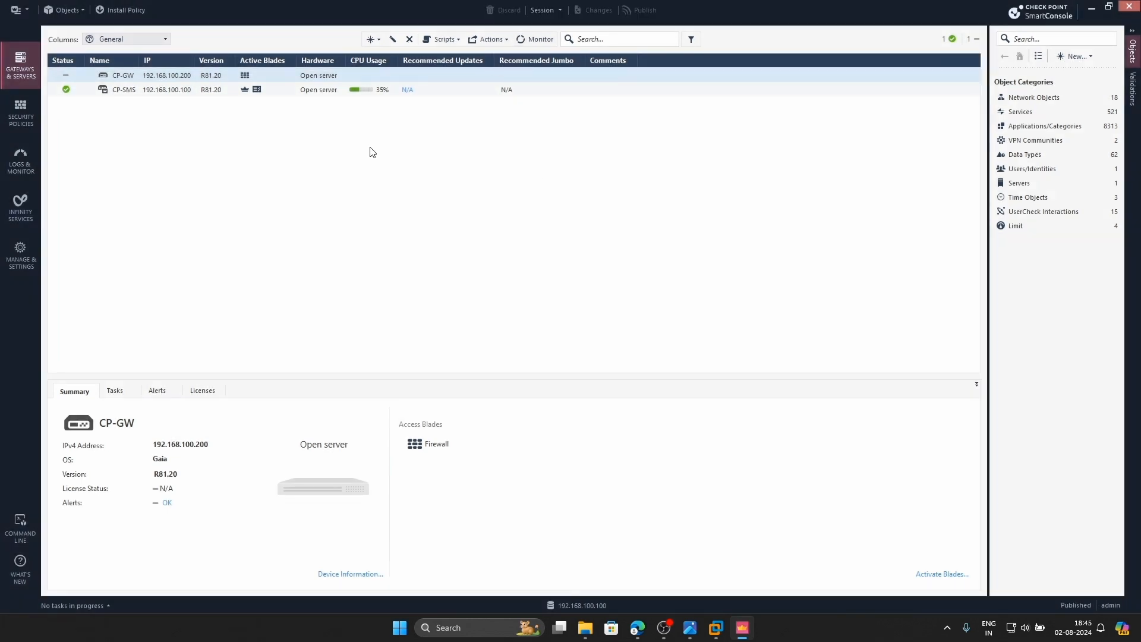
click(123, 9)
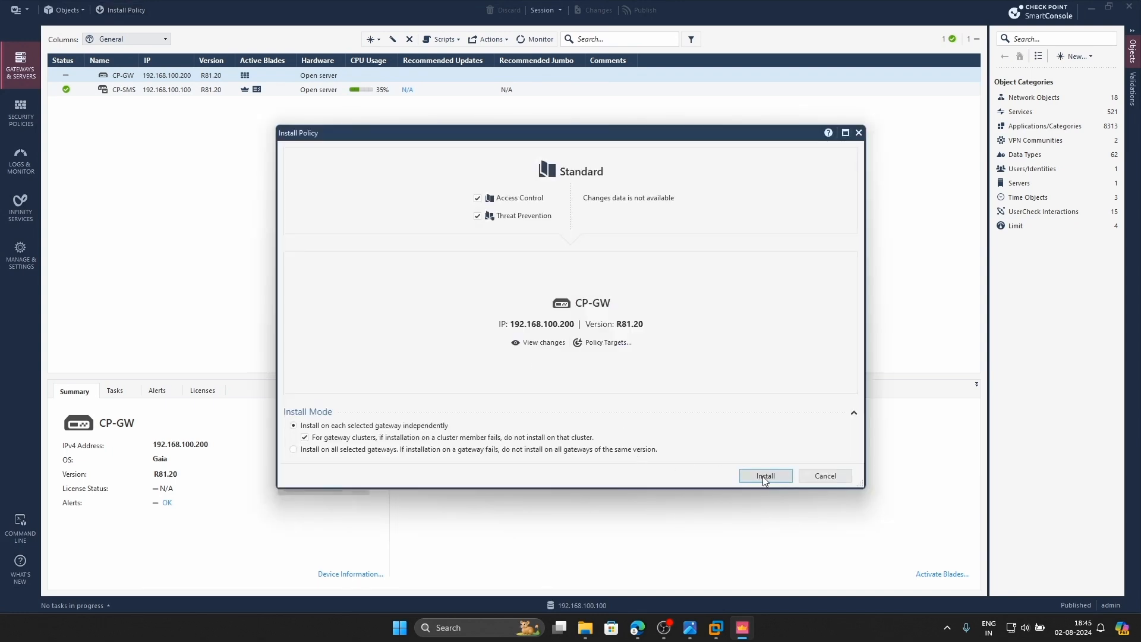
click(824, 481)
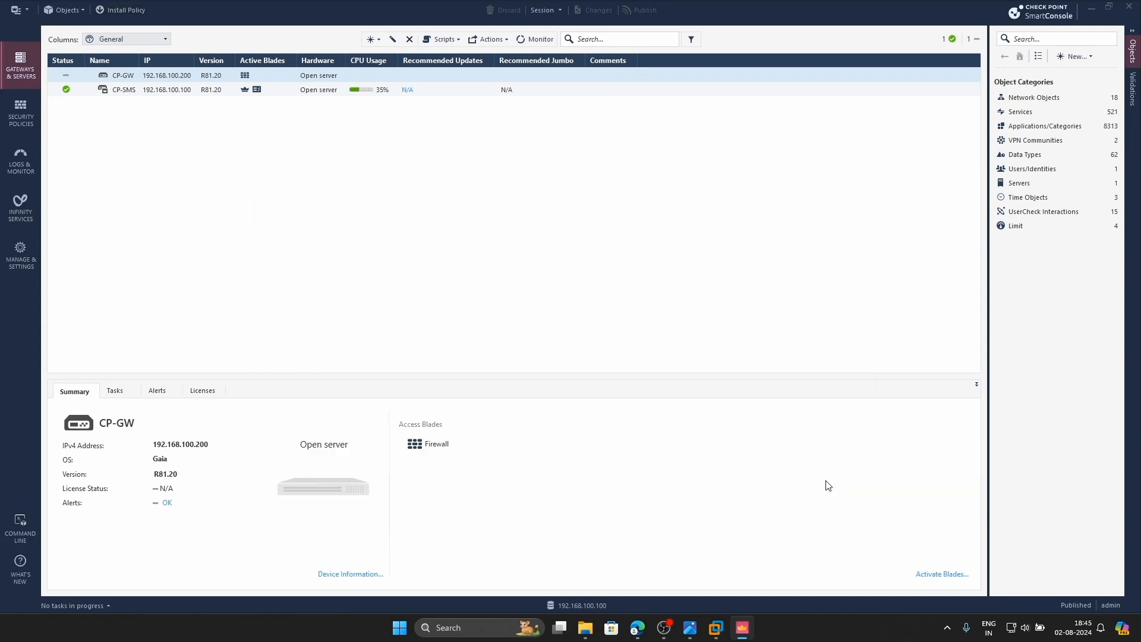
Relaunch SmartUpdate, dismissing the tip, trial period and service contract notices
click(17, 9)
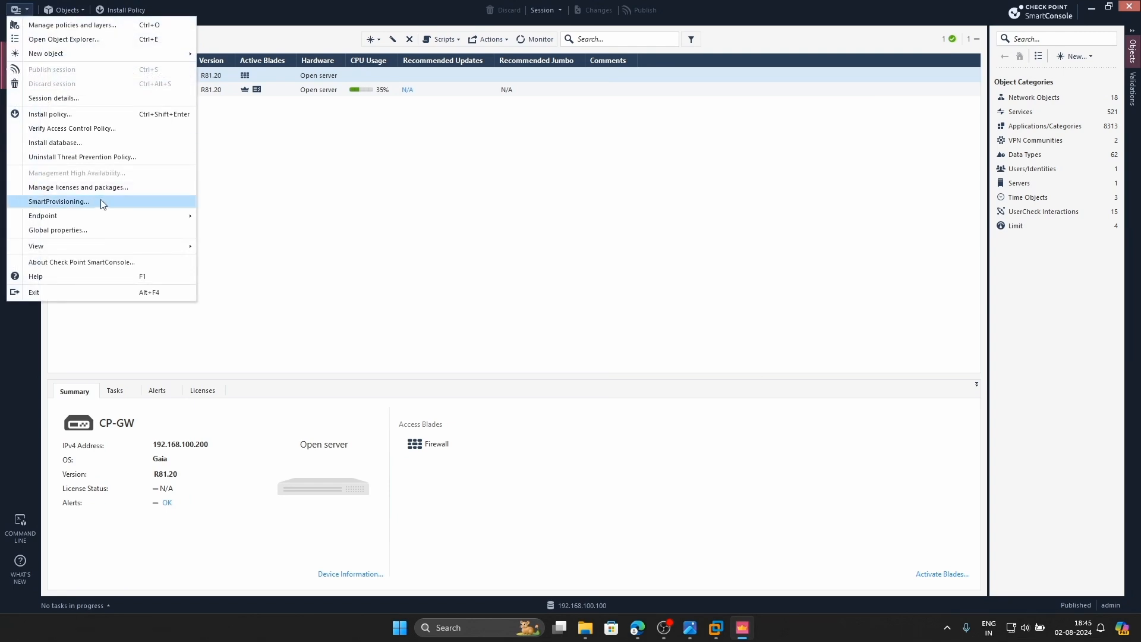
click(119, 185)
click(655, 385)
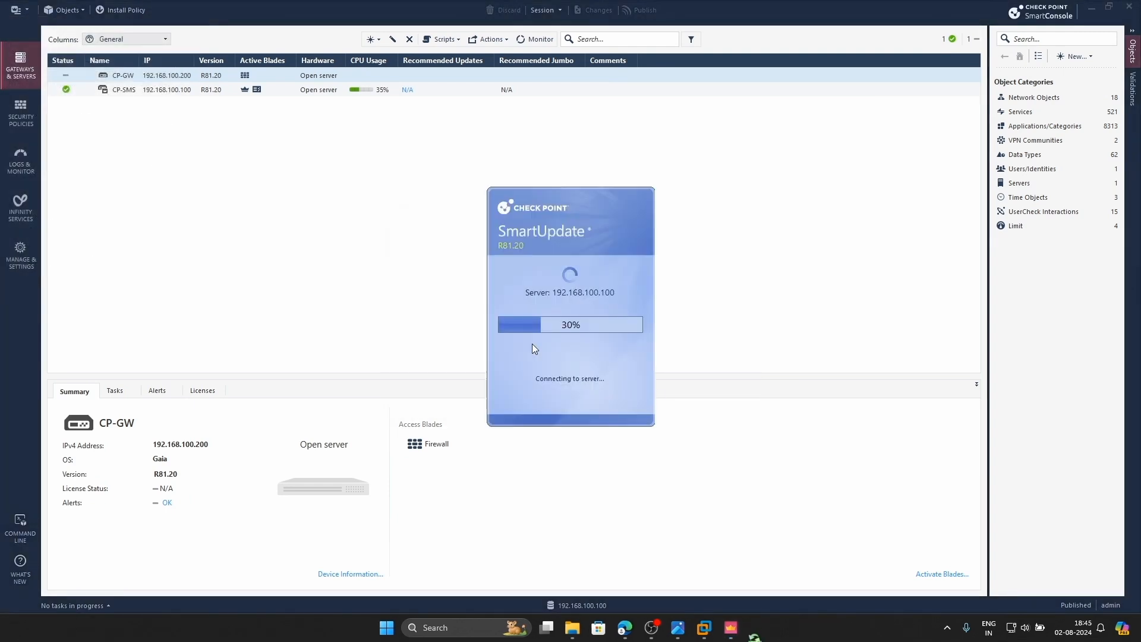
click(676, 344)
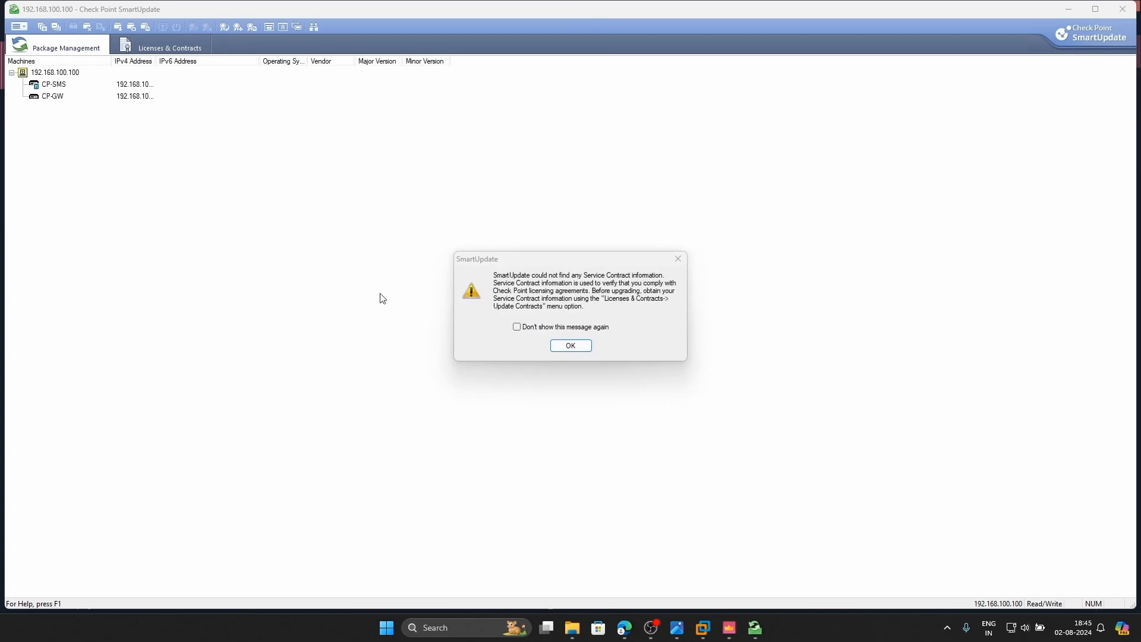
click(571, 346)
Get Licenses for CP-GW, confirm its Trial Period expiring 17Aug2024, then close SmartUpdate
click(53, 96)
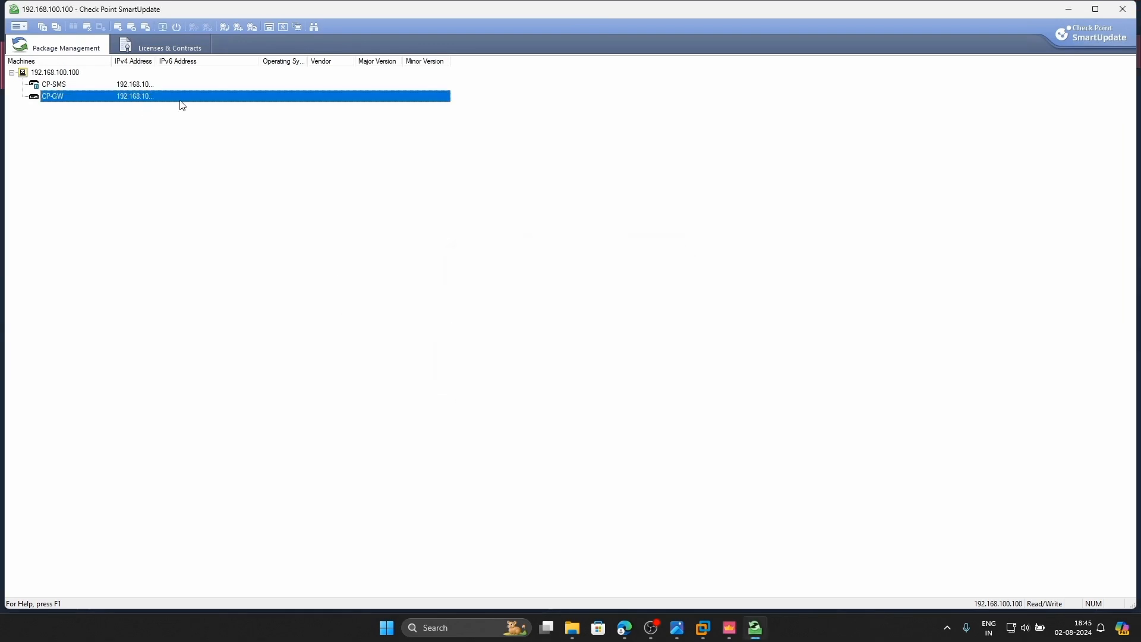
click(178, 44)
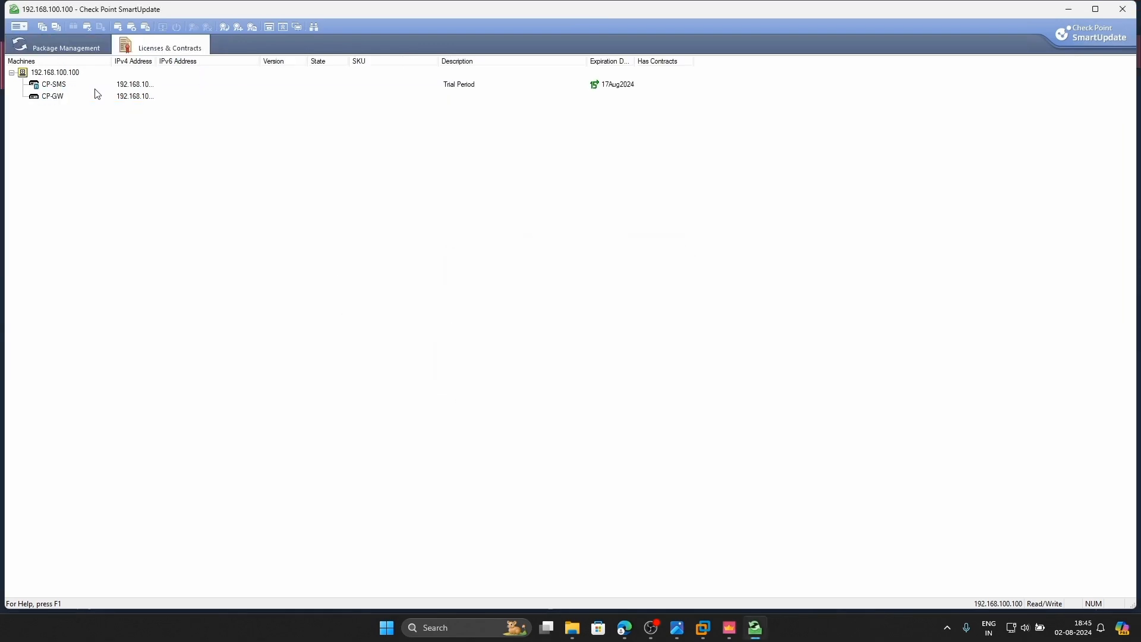
click(141, 98)
right_click(587, 100)
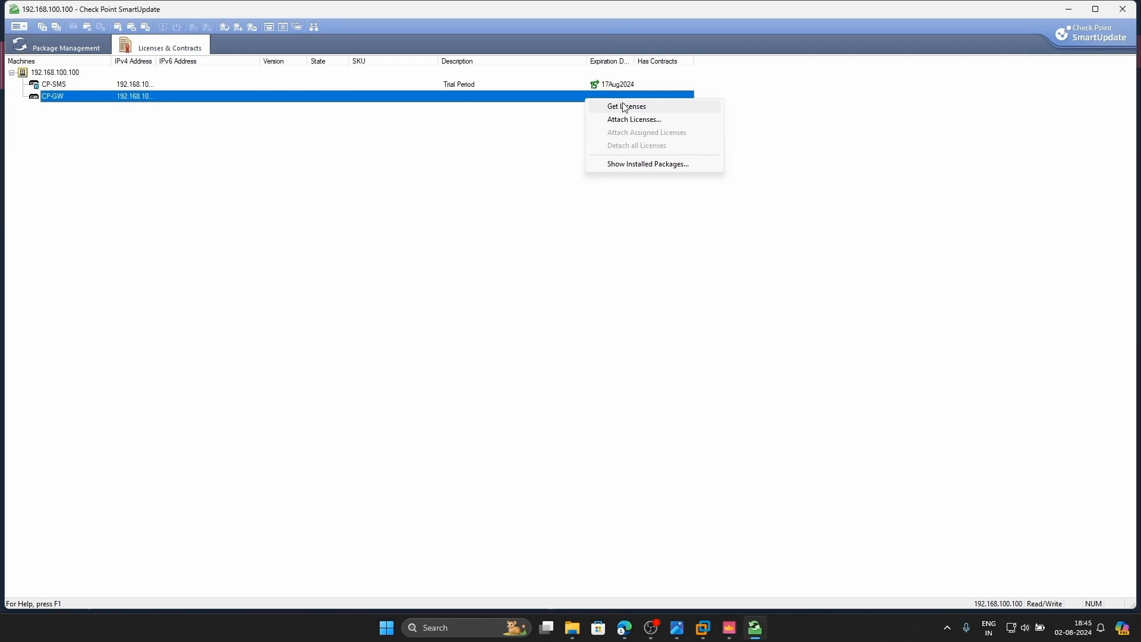
click(625, 107)
click(547, 84)
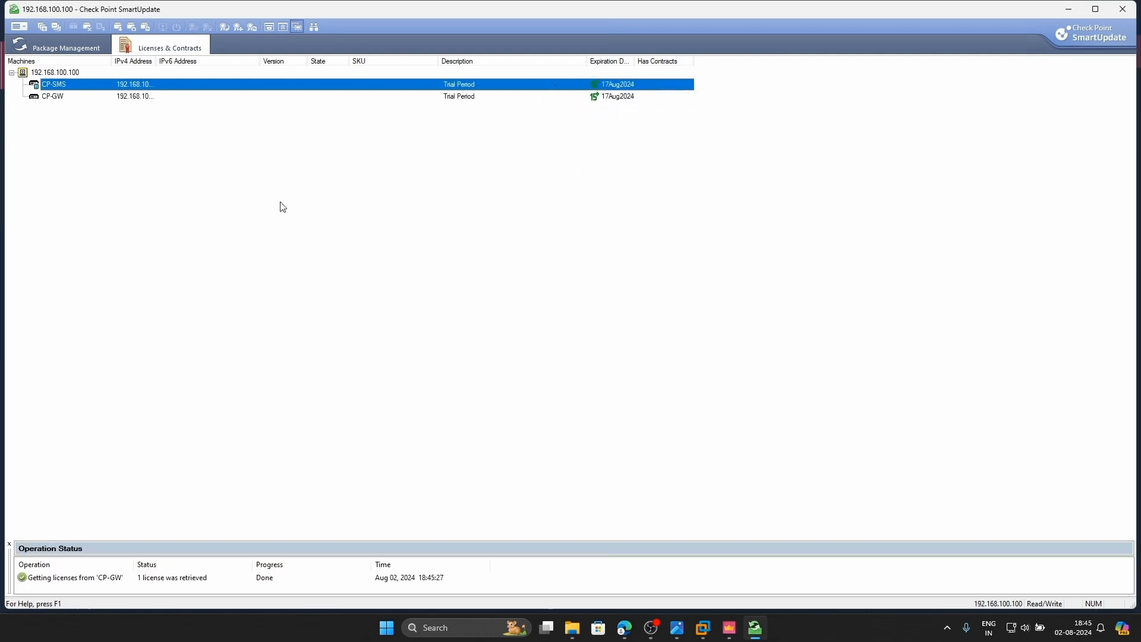
click(138, 98)
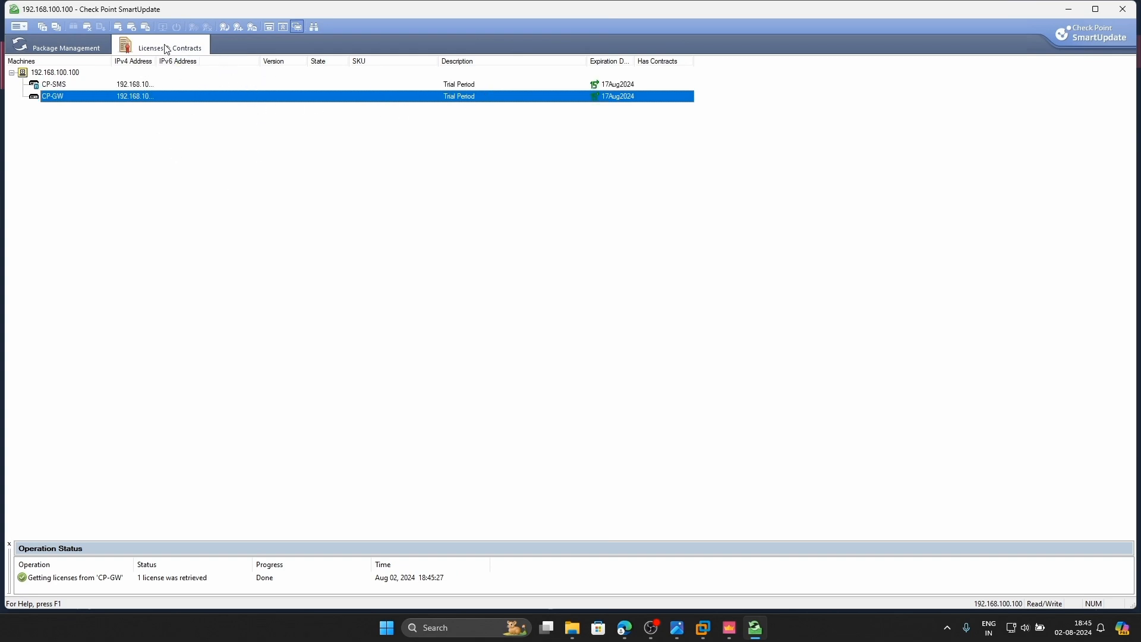
click(1122, 9)
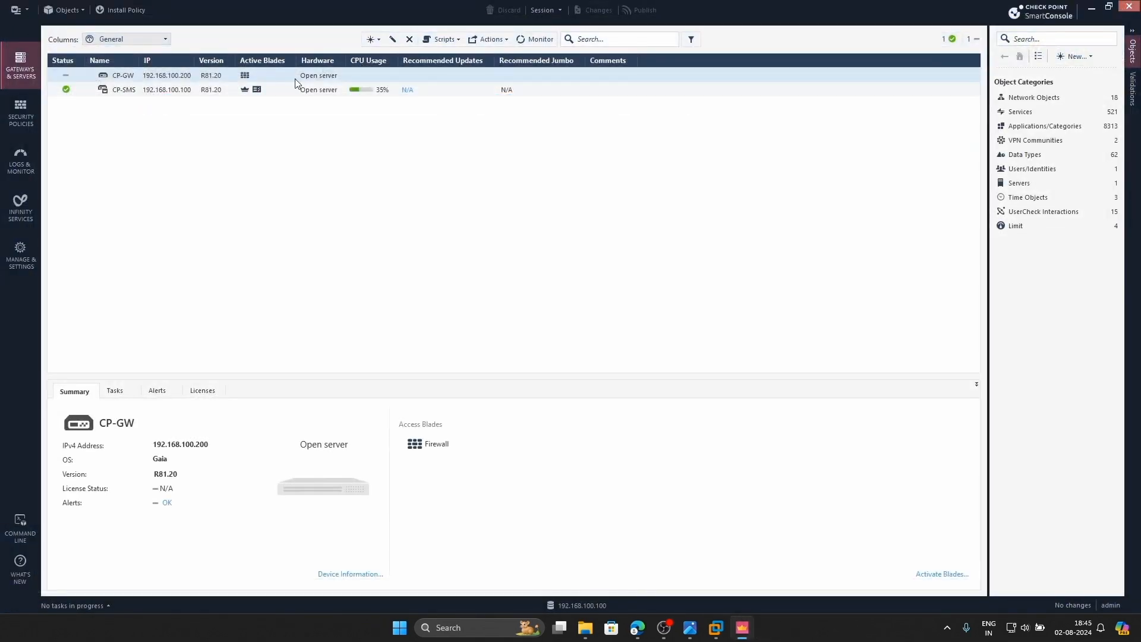
click(92, 79)
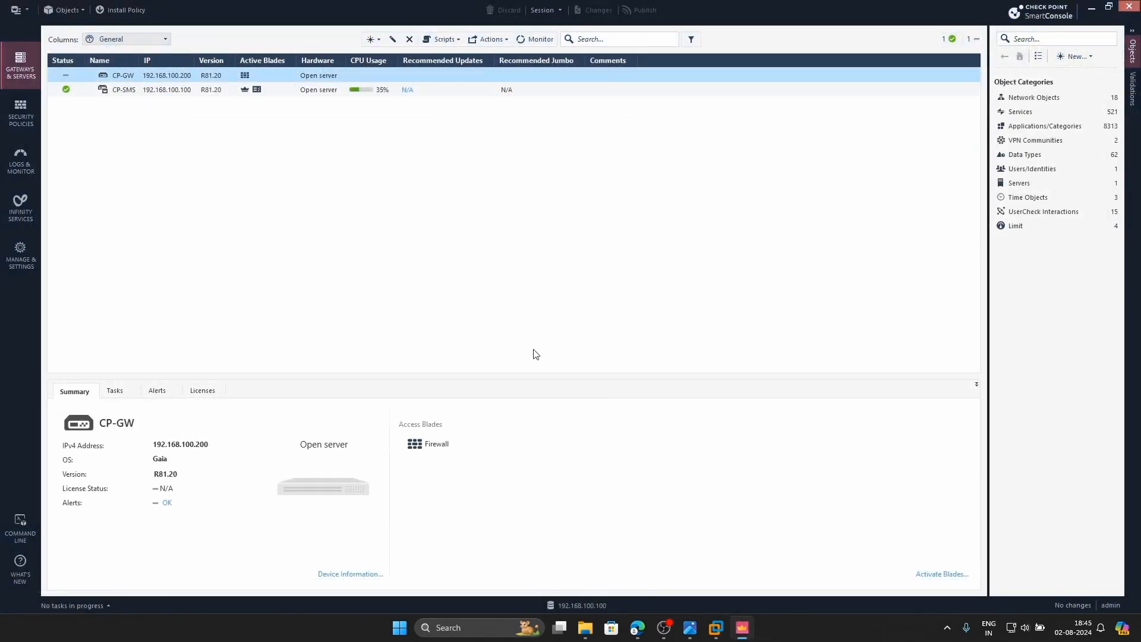